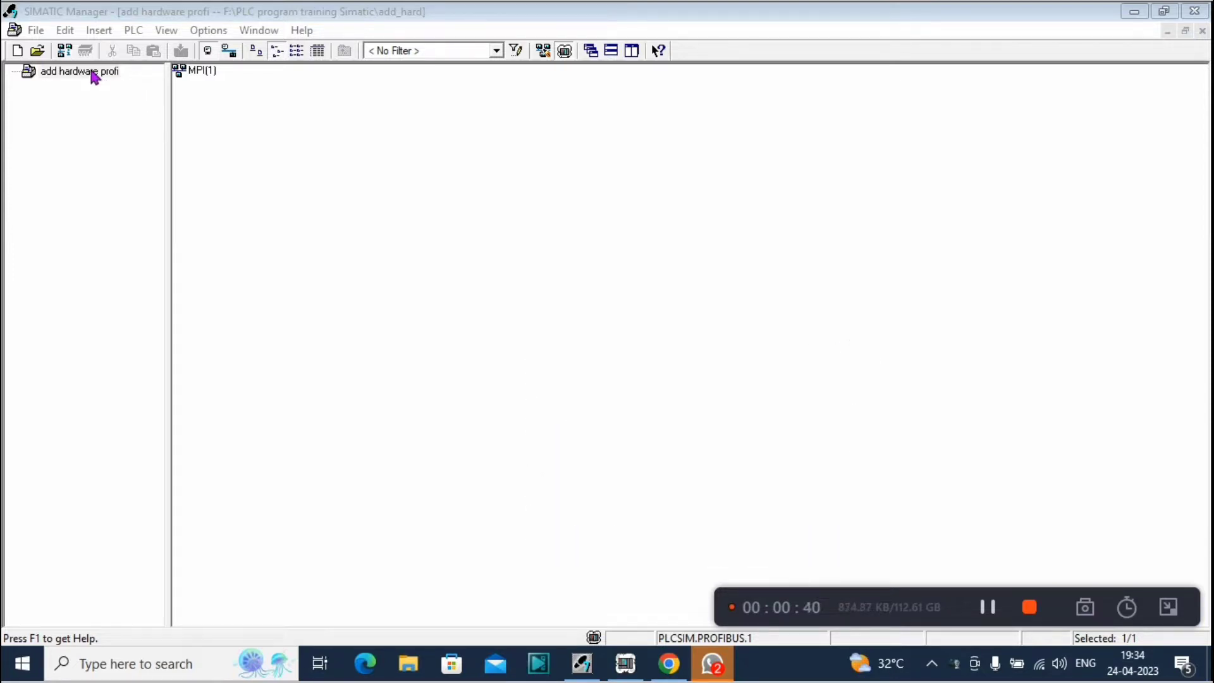
Step: Insert a SIMATIC 300 station into the "add hardware profi" project
{"action": "left_click", "coordinate": [92, 72]}
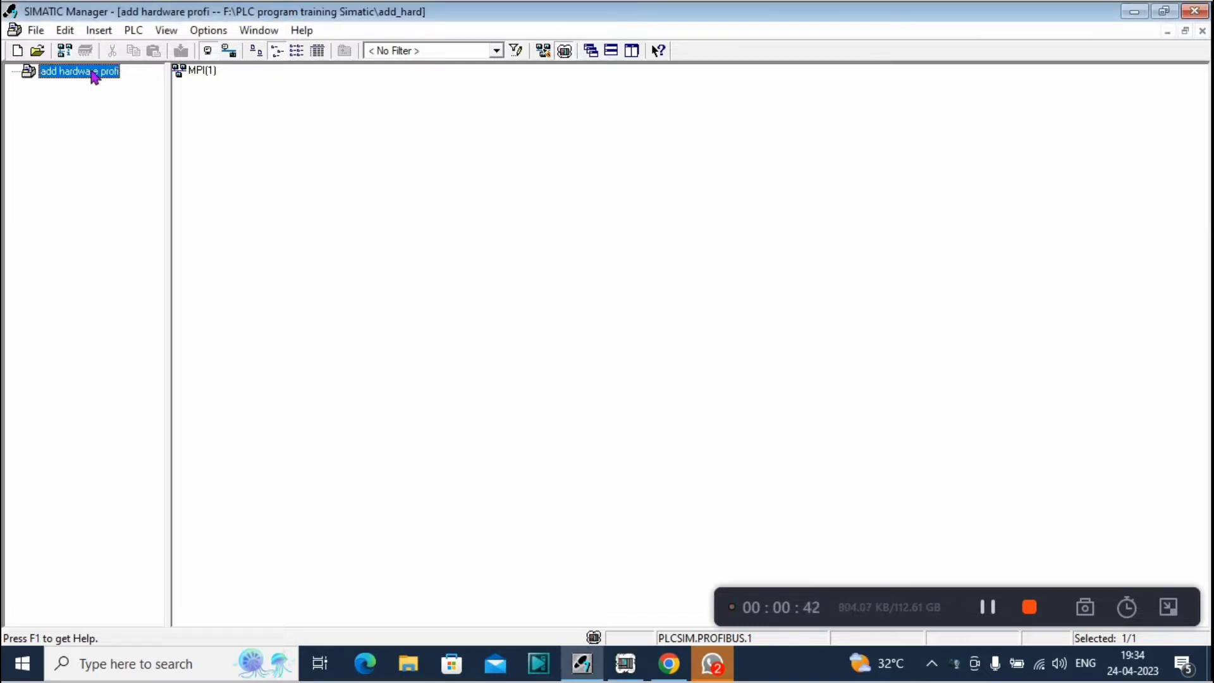
{"action": "left_click", "coordinate": [74, 106]}
{"action": "right_click", "coordinate": [93, 77]}
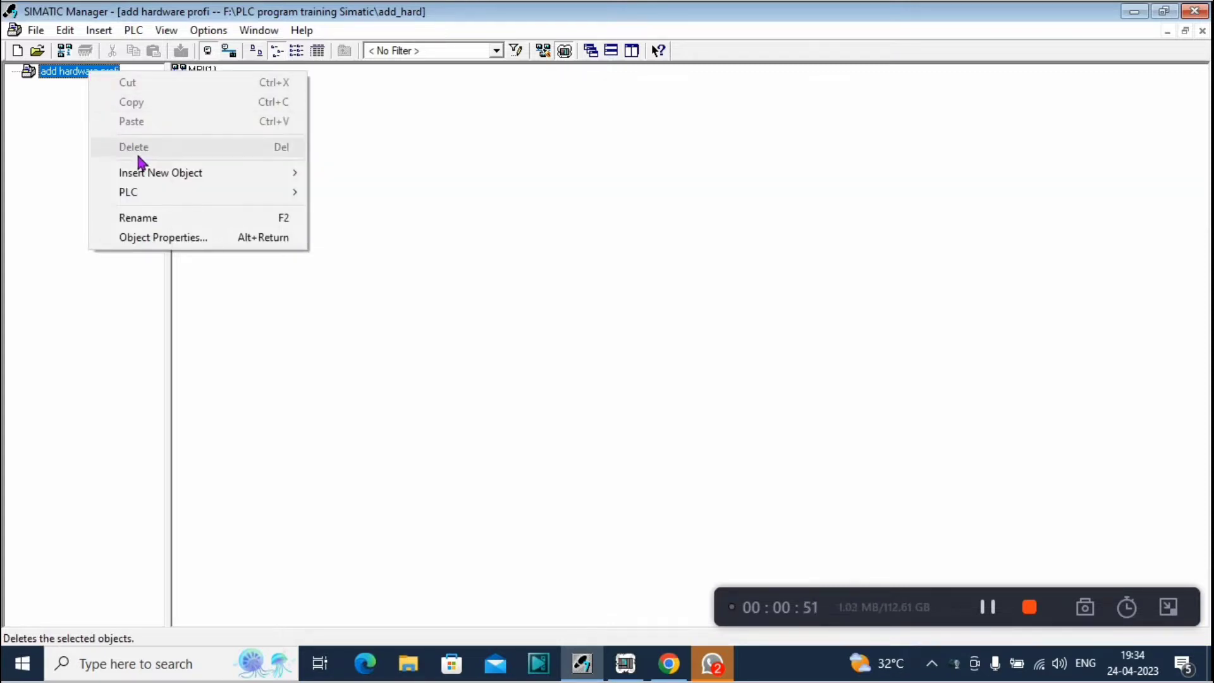
{"action": "mouse_move", "coordinate": [149, 172]}
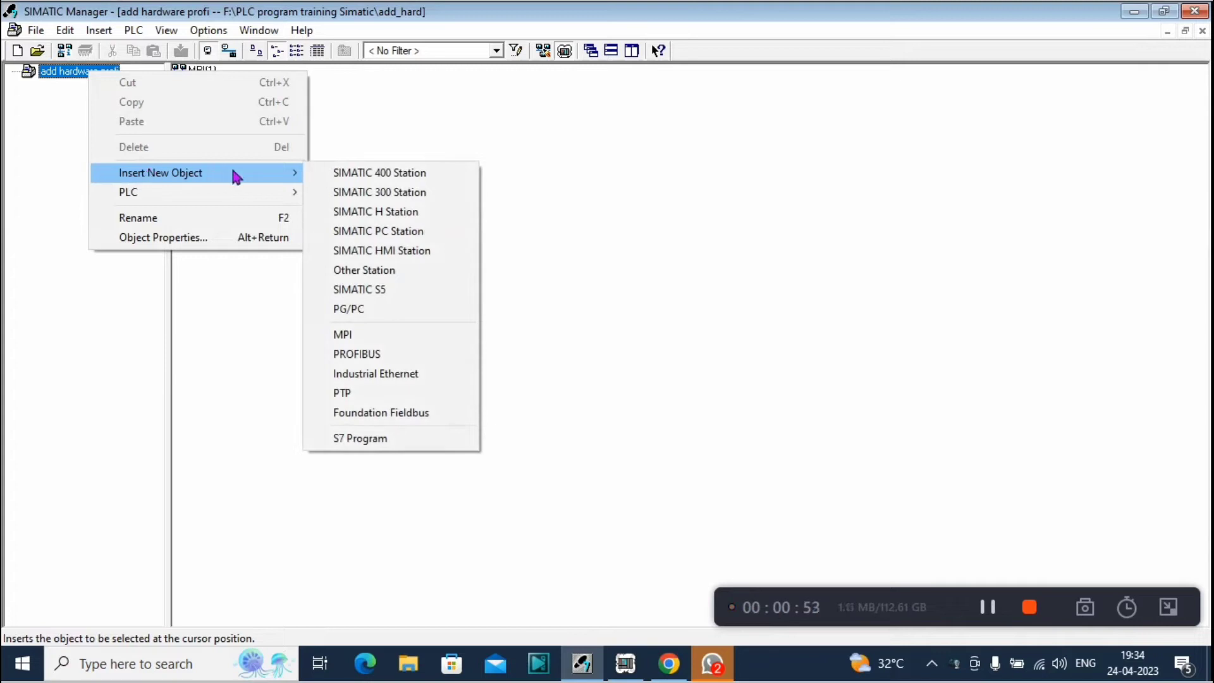
{"action": "left_click", "coordinate": [351, 196]}
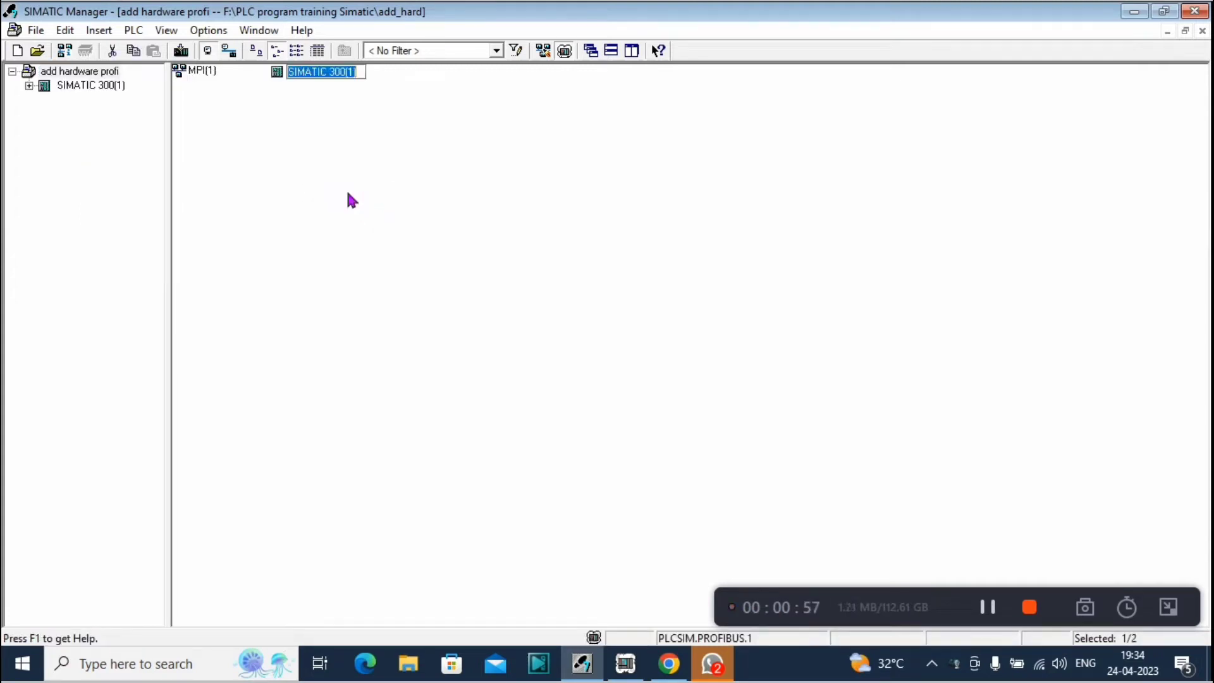
Step: Open the hardware configuration of the SIMATIC 300(1) station
{"action": "left_click", "coordinate": [29, 86]}
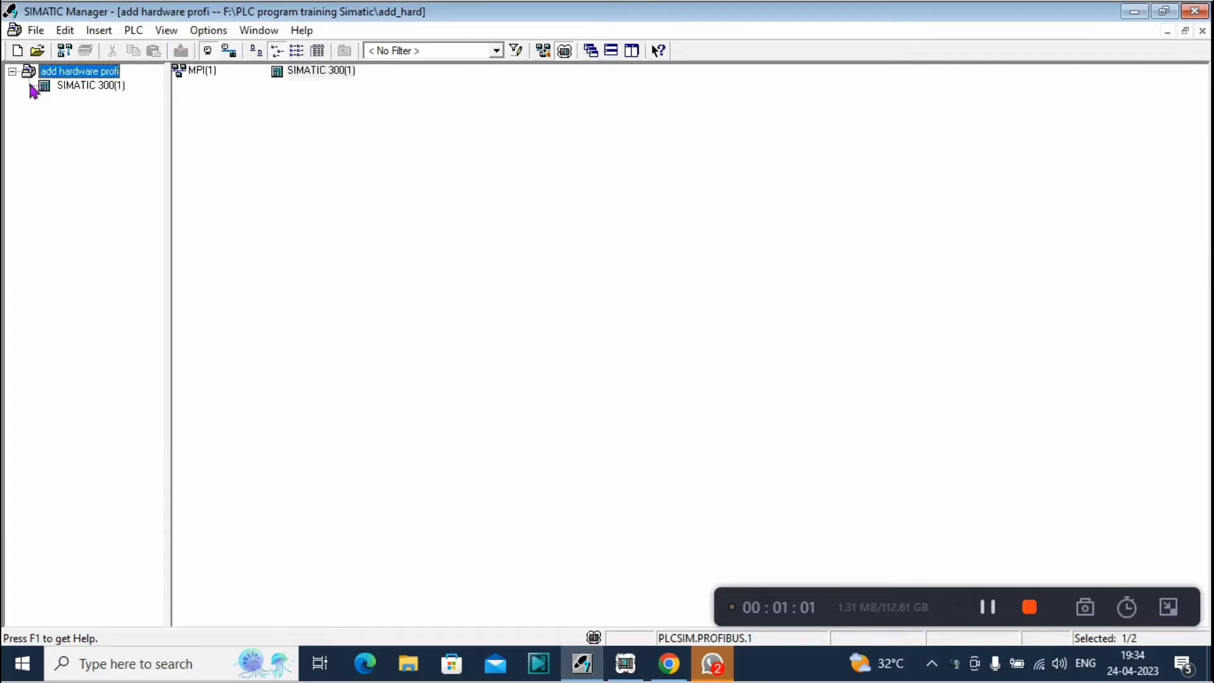
{"action": "left_click", "coordinate": [88, 87]}
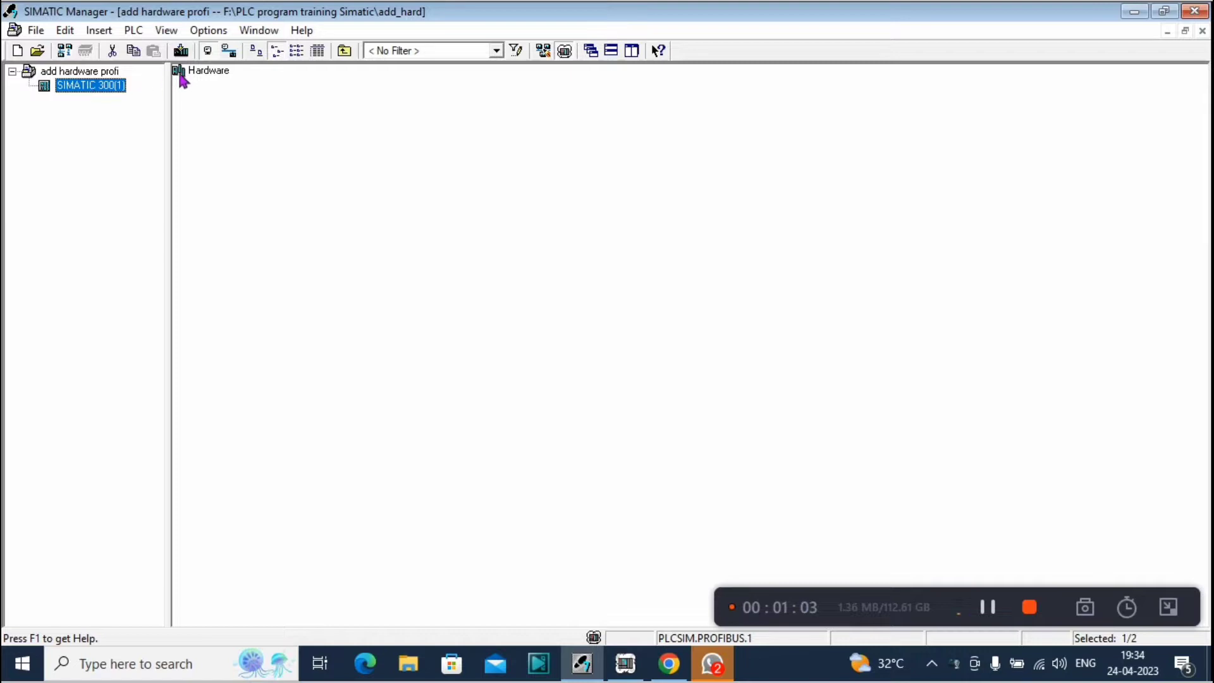
{"action": "double_click", "coordinate": [207, 71]}
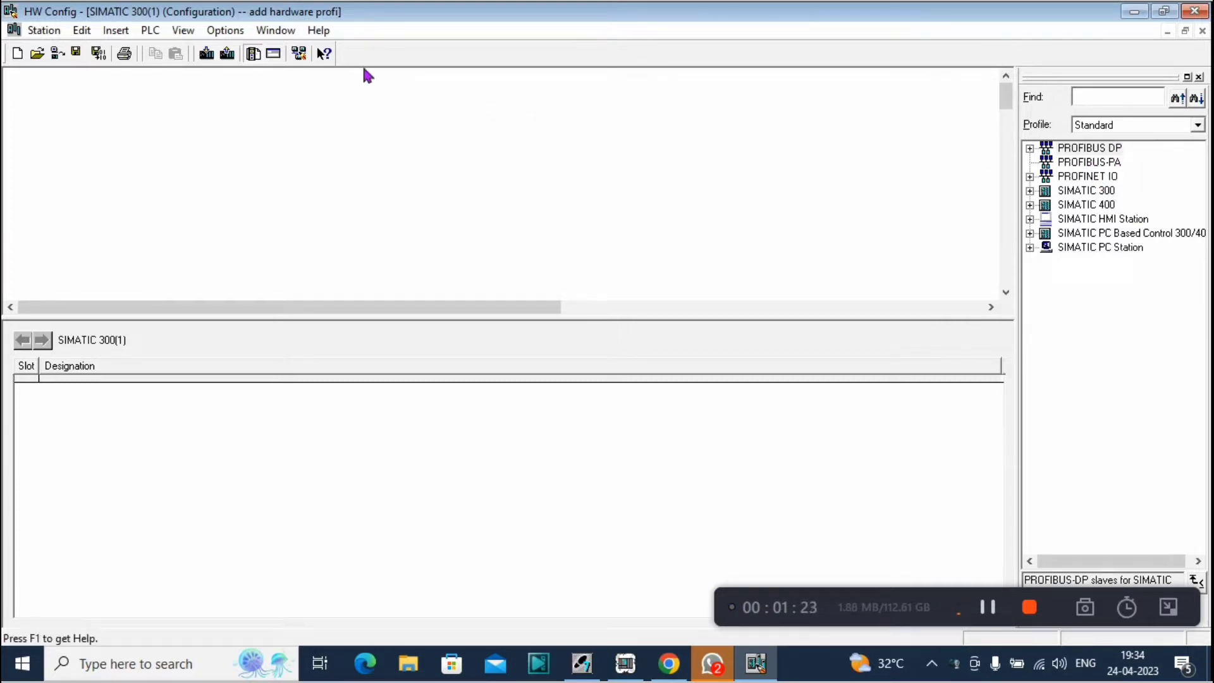
Step: Hide the hardware catalog and show it again
{"action": "left_click", "coordinate": [187, 33]}
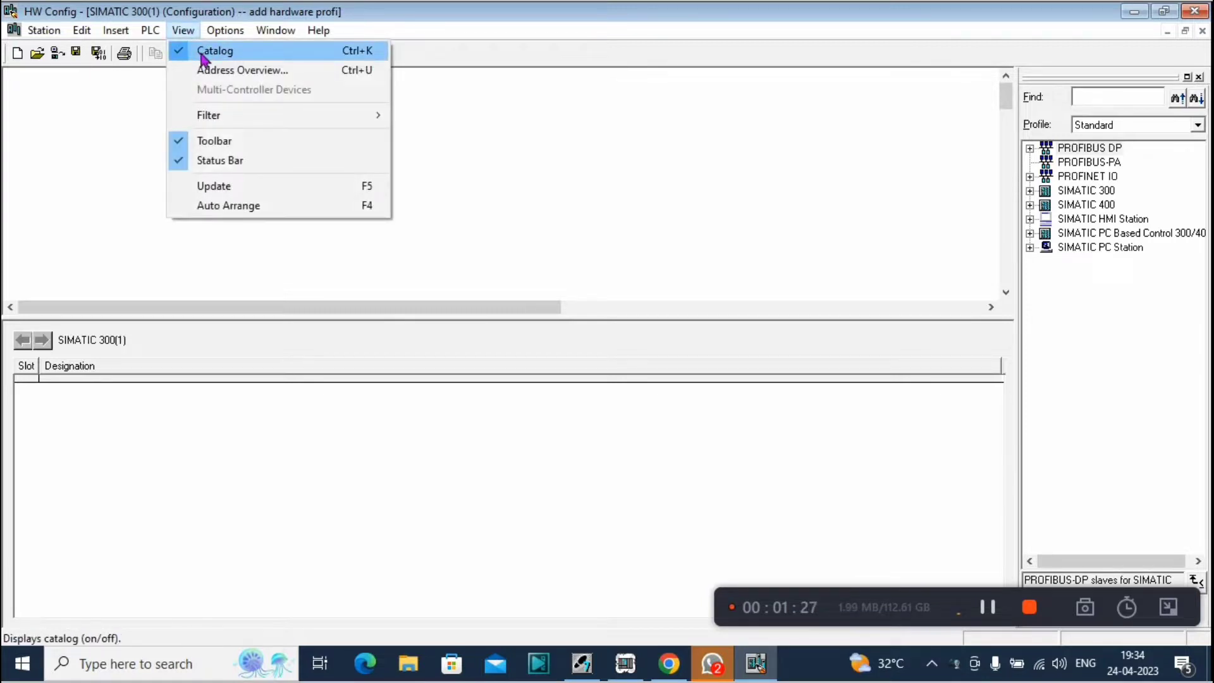
{"action": "left_click", "coordinate": [203, 53]}
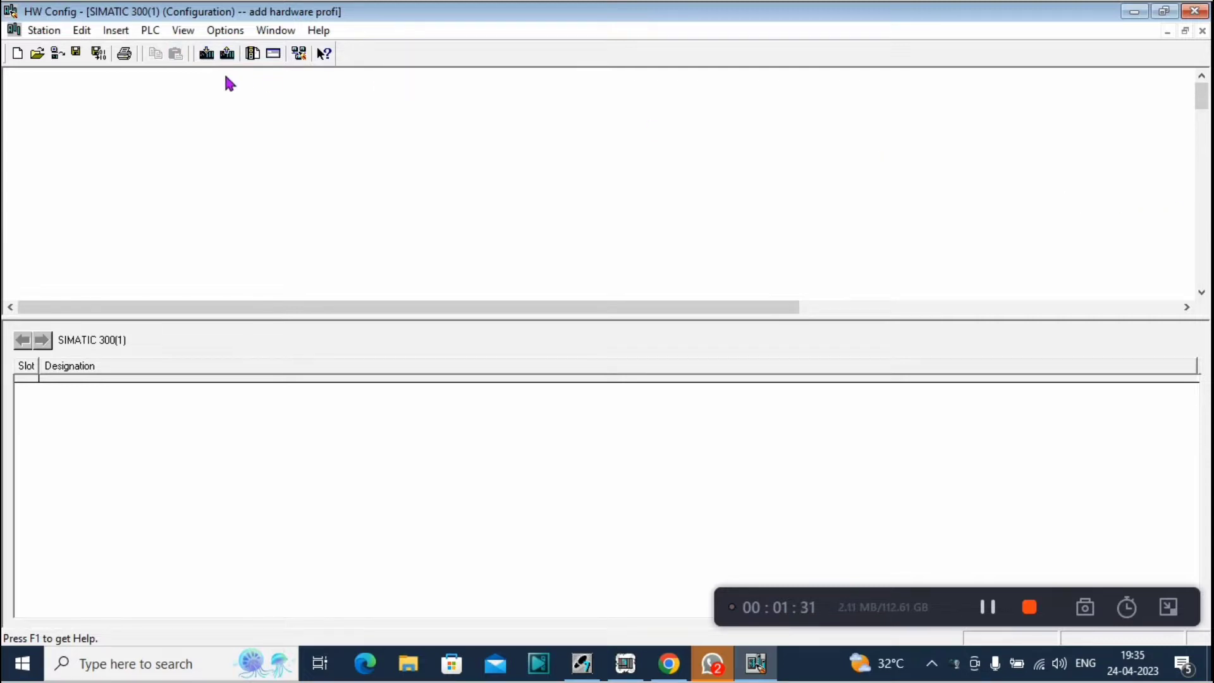
{"action": "left_click", "coordinate": [183, 31]}
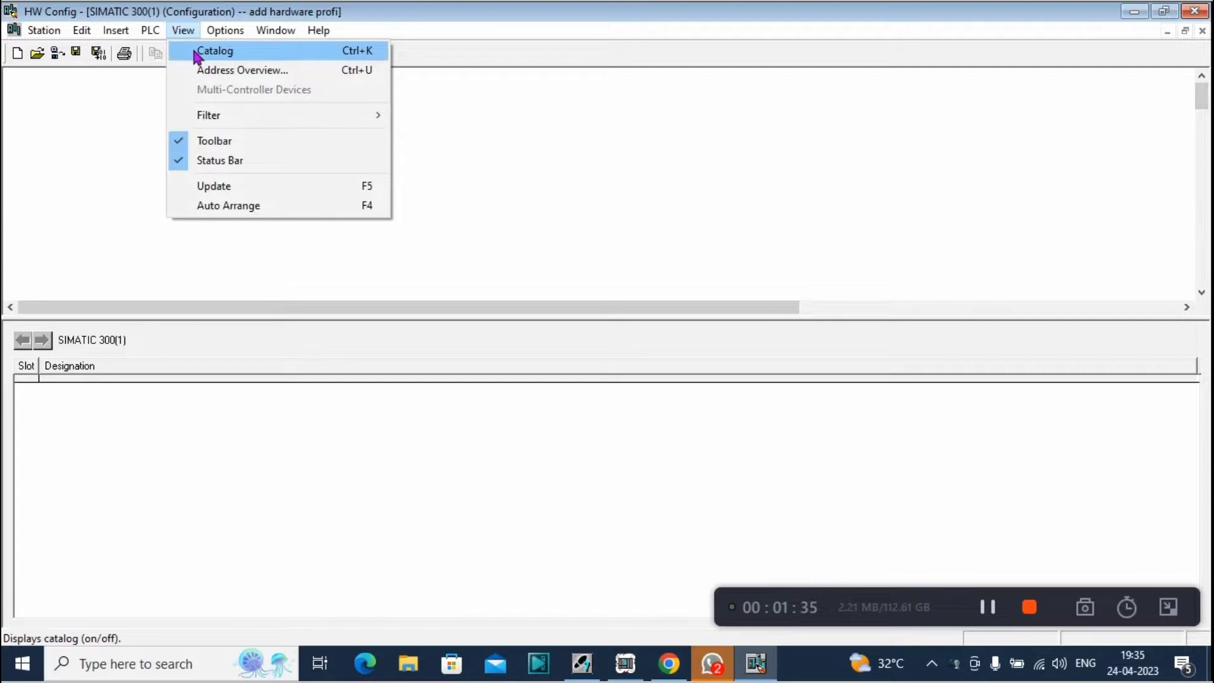
{"action": "left_click", "coordinate": [196, 55]}
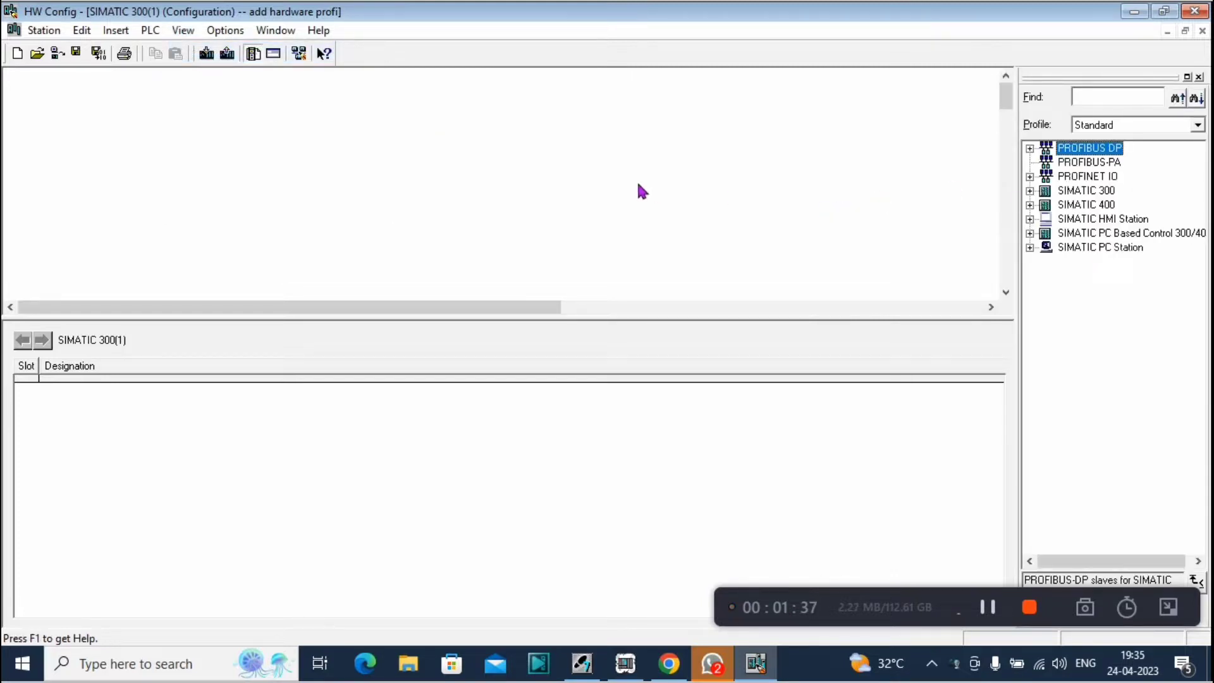
Step: Insert a RACK-300 rail from the SIMATIC 300 family into the empty station configuration
{"action": "right_click", "coordinate": [237, 121]}
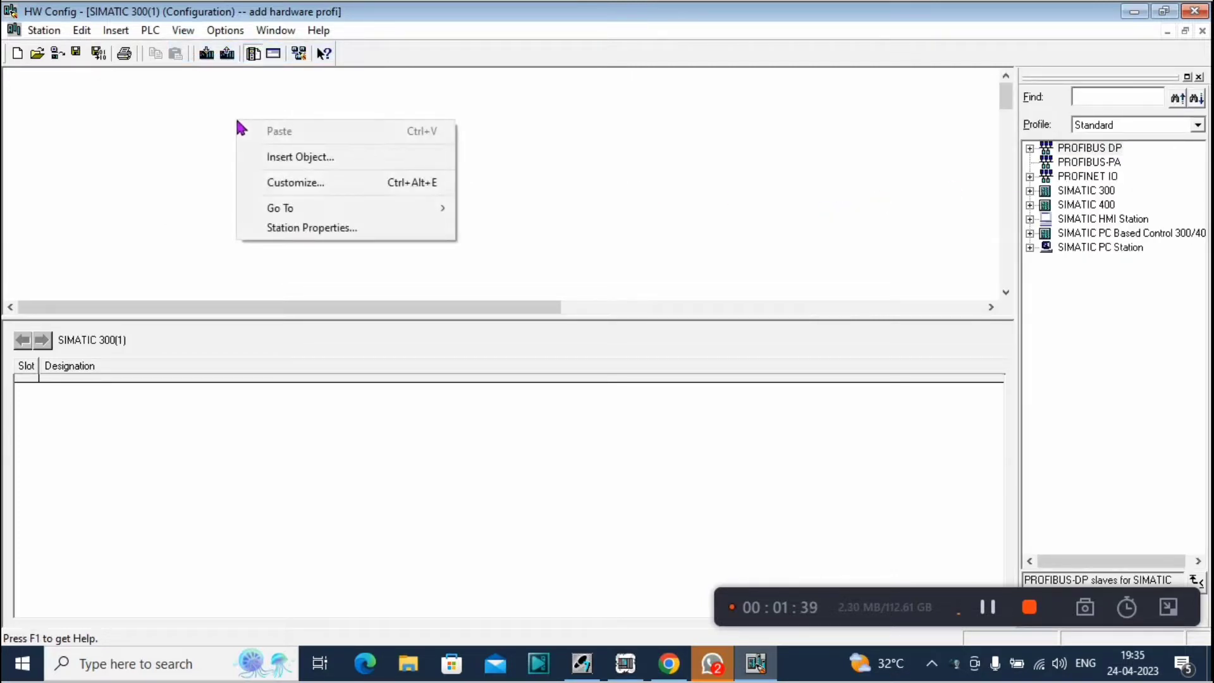
{"action": "left_click", "coordinate": [276, 158]}
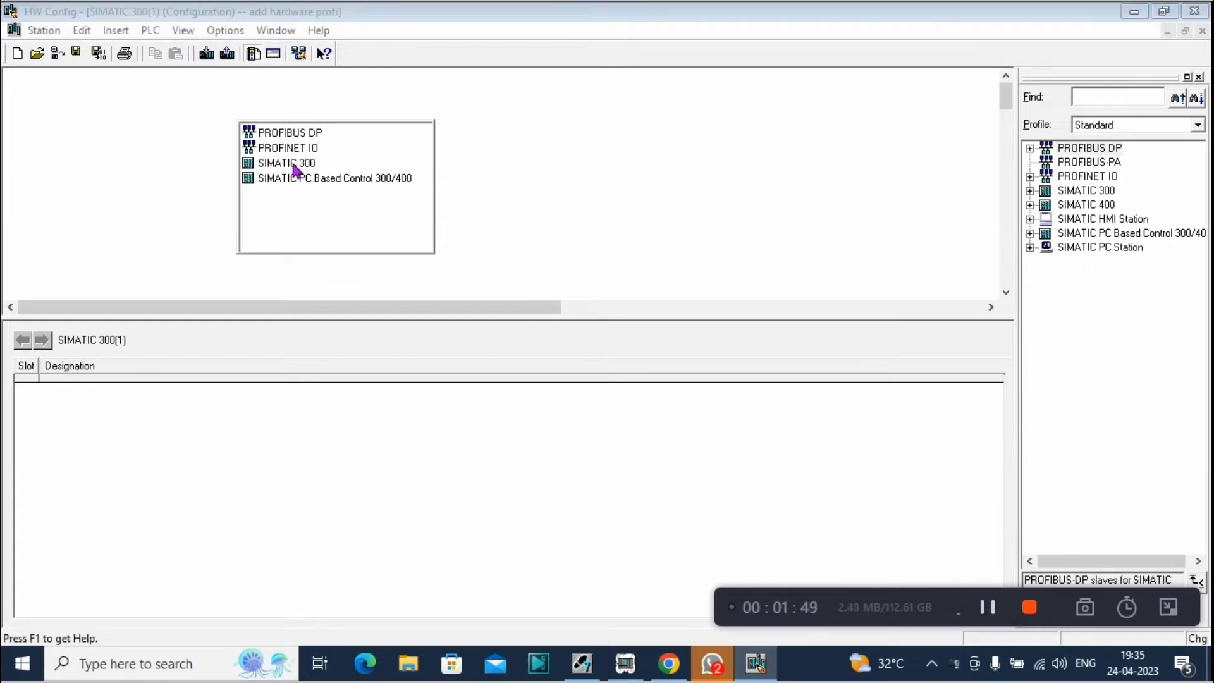
{"action": "left_click", "coordinate": [293, 165]}
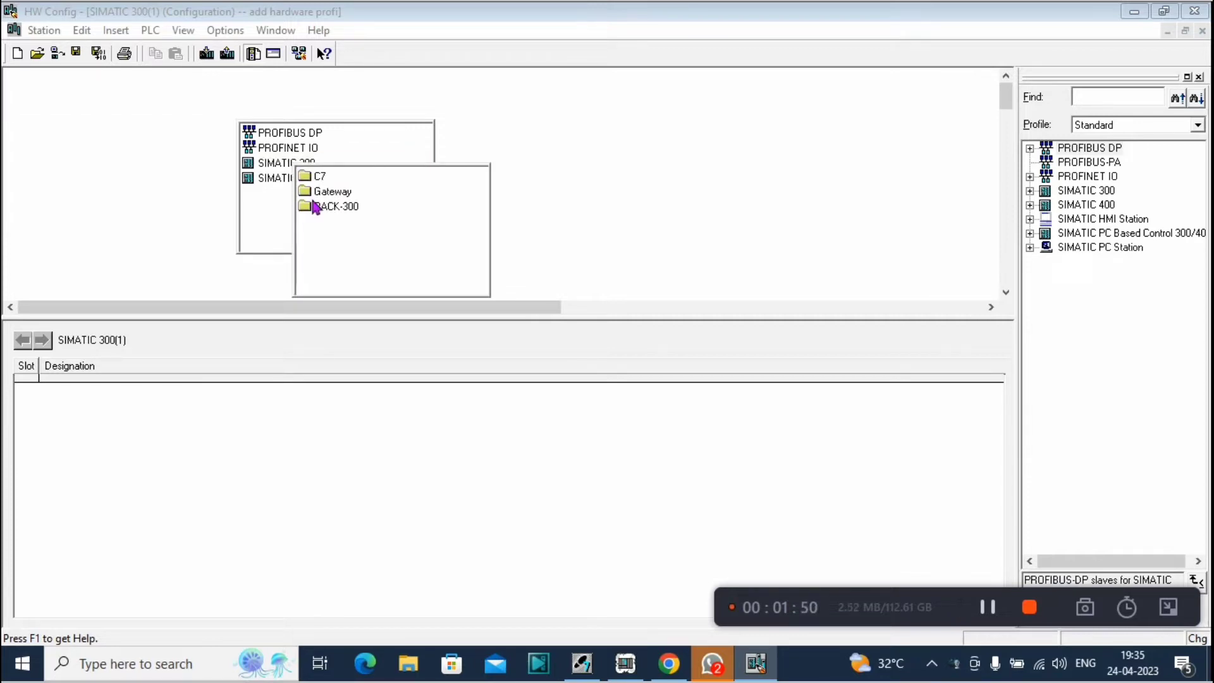
{"action": "left_click", "coordinate": [317, 207]}
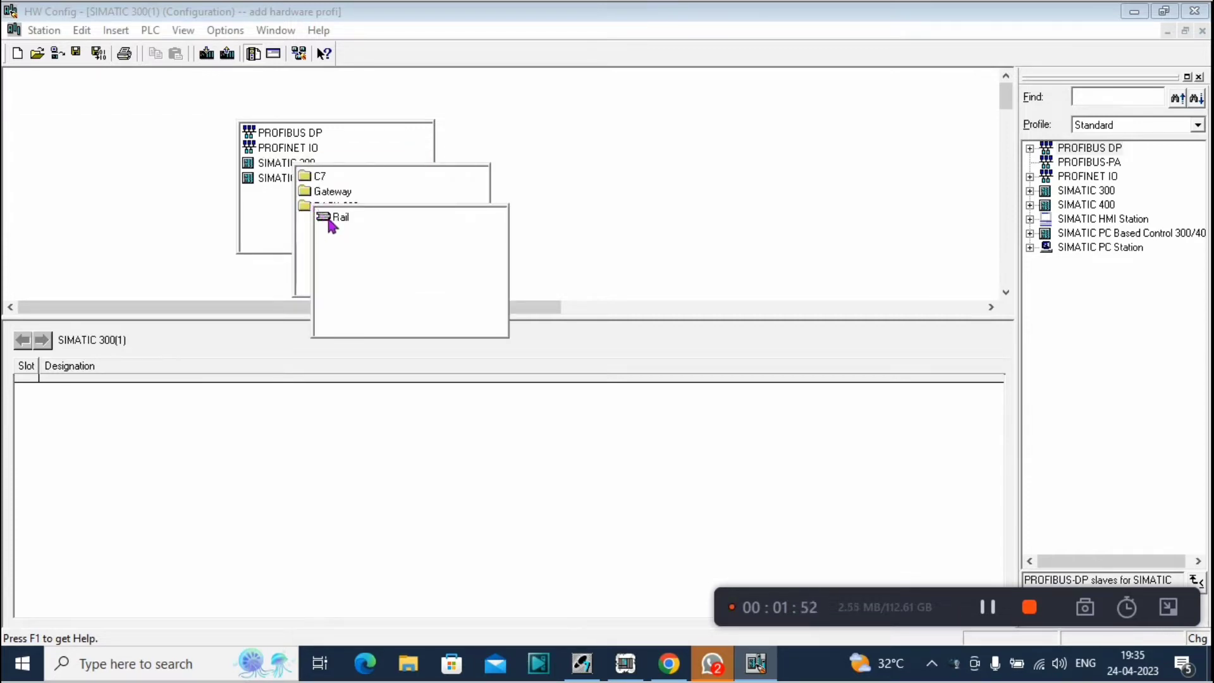
{"action": "left_click", "coordinate": [331, 221]}
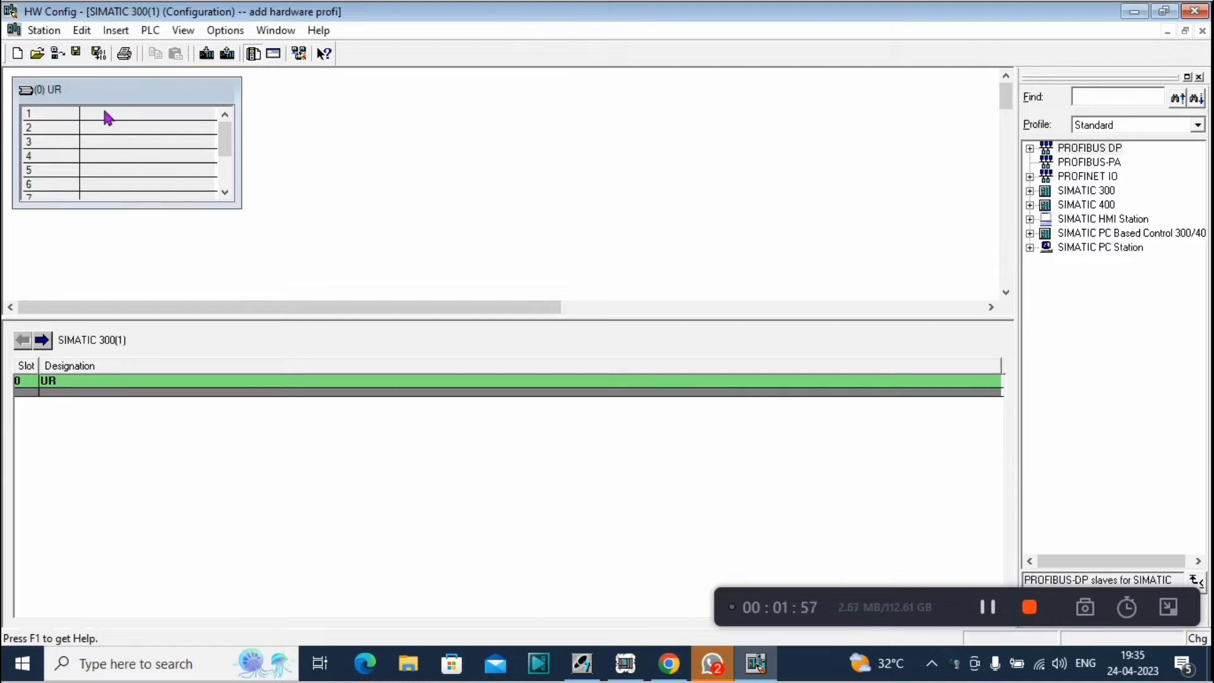
Step: Examine the slots of the new rack, including slots 1, 2 and 3
{"action": "left_click", "coordinate": [224, 192]}
{"action": "left_click", "coordinate": [225, 193]}
{"action": "left_click", "coordinate": [224, 193]}
{"action": "left_click", "coordinate": [224, 192]}
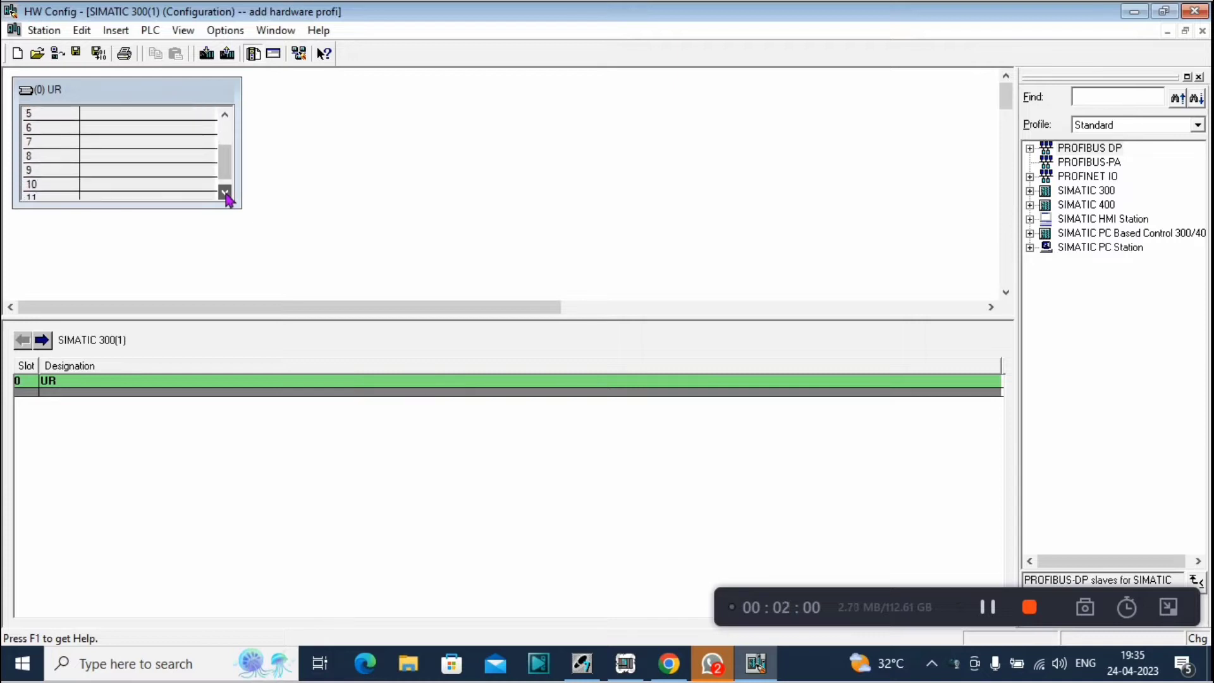
{"action": "left_click", "coordinate": [224, 192]}
{"action": "left_click", "coordinate": [229, 121]}
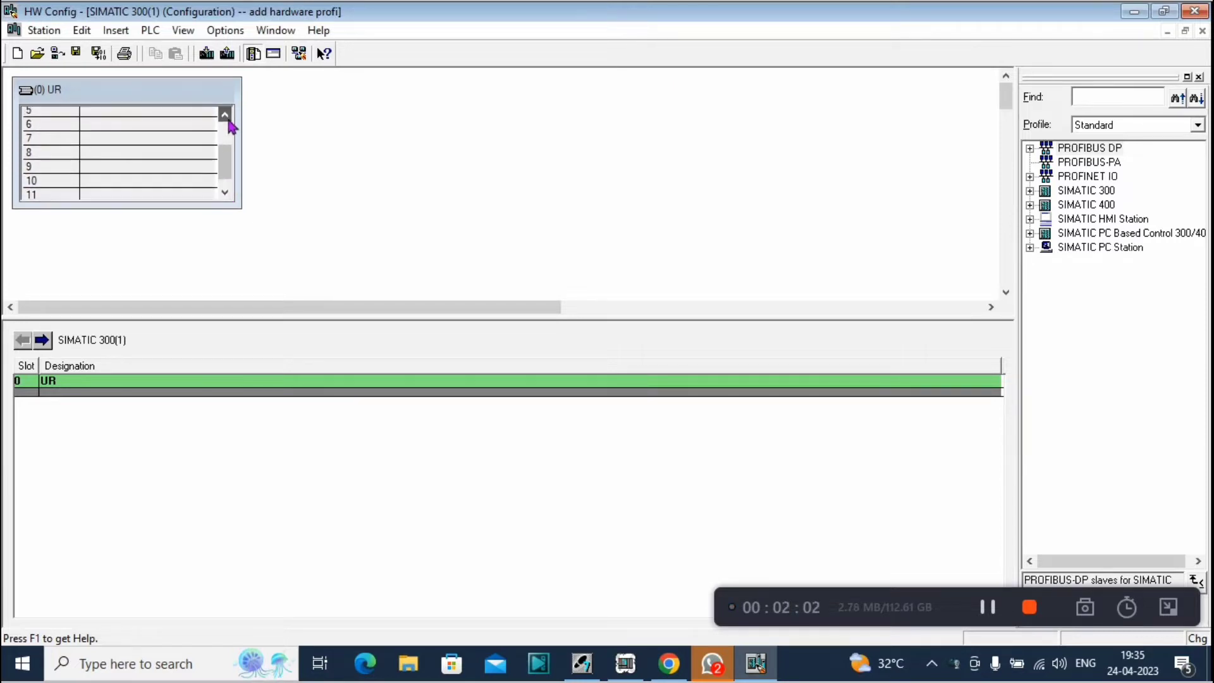
{"action": "left_click", "coordinate": [229, 121]}
{"action": "left_click", "coordinate": [229, 121]}
{"action": "left_click", "coordinate": [229, 122]}
{"action": "left_click", "coordinate": [229, 126]}
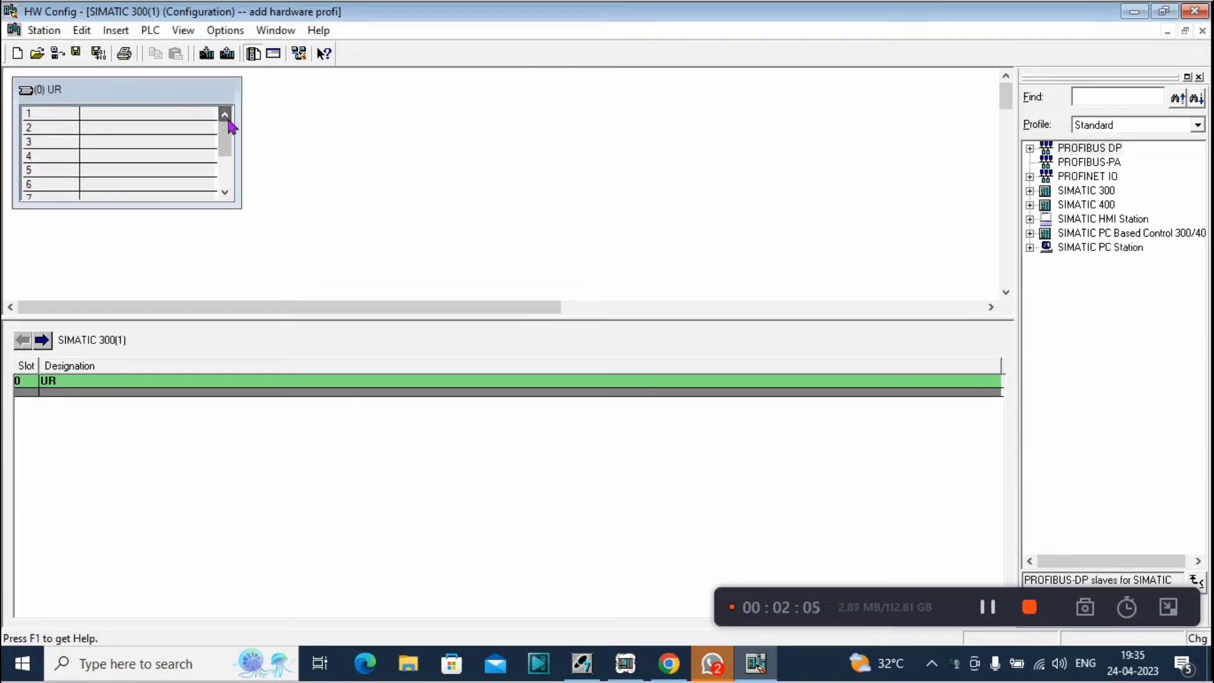
{"action": "left_click", "coordinate": [174, 115]}
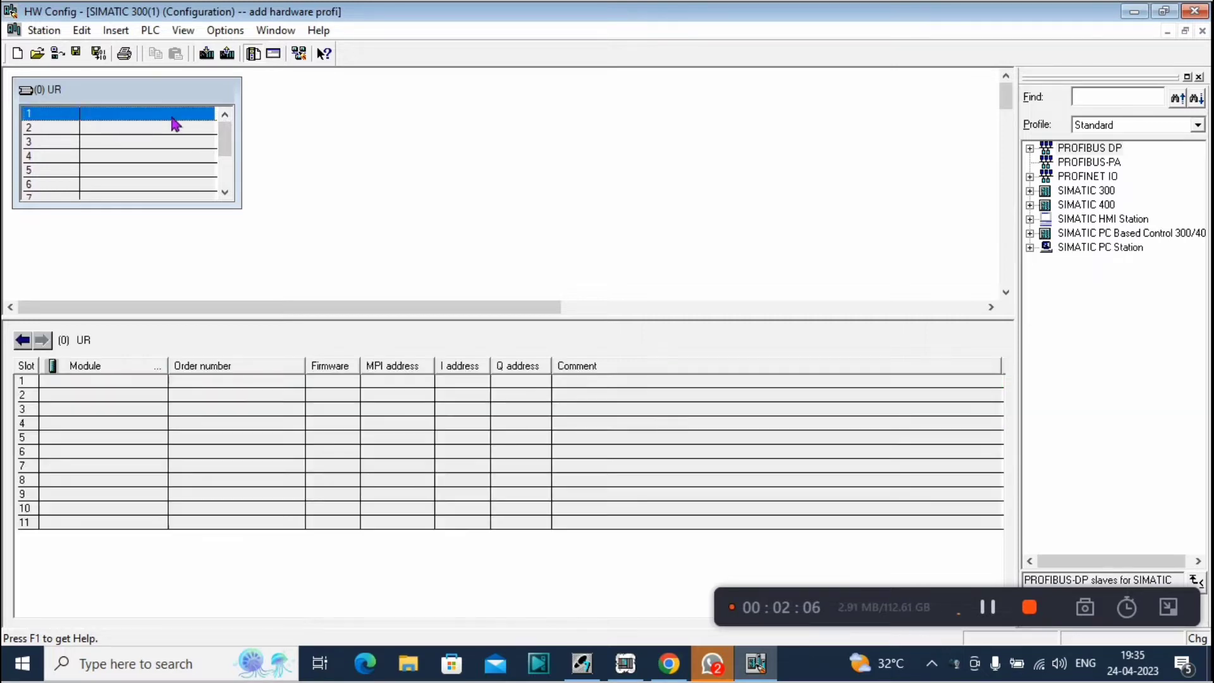
{"action": "left_click", "coordinate": [163, 130]}
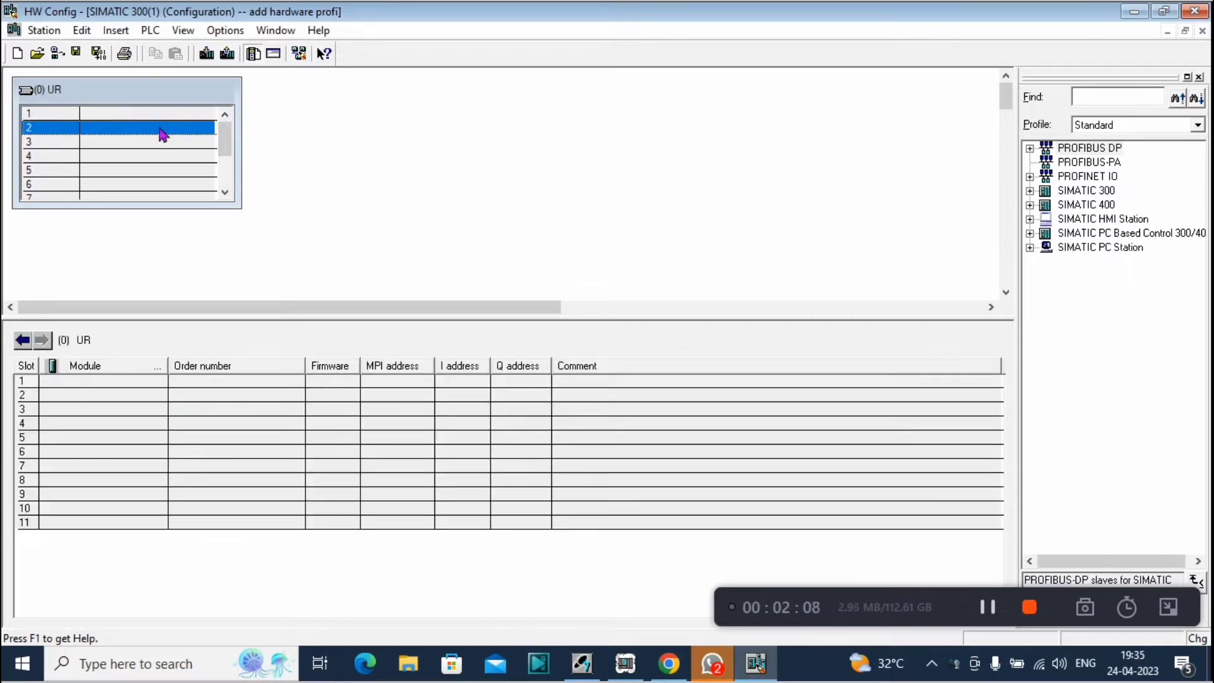
{"action": "left_click", "coordinate": [149, 150]}
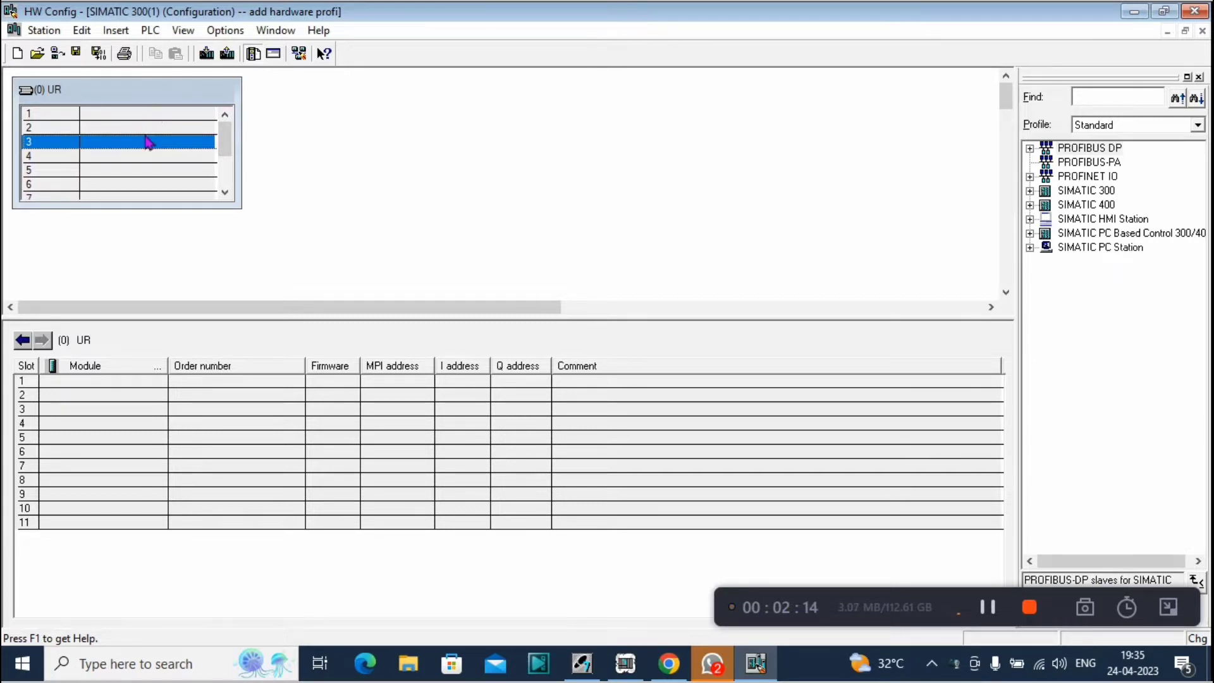
Step: Place the PS 307 2A power supply with article number 6ES7 307-1BA00-0AA0 from PS-300 in slot 1 of the rack
{"action": "left_click", "coordinate": [153, 117]}
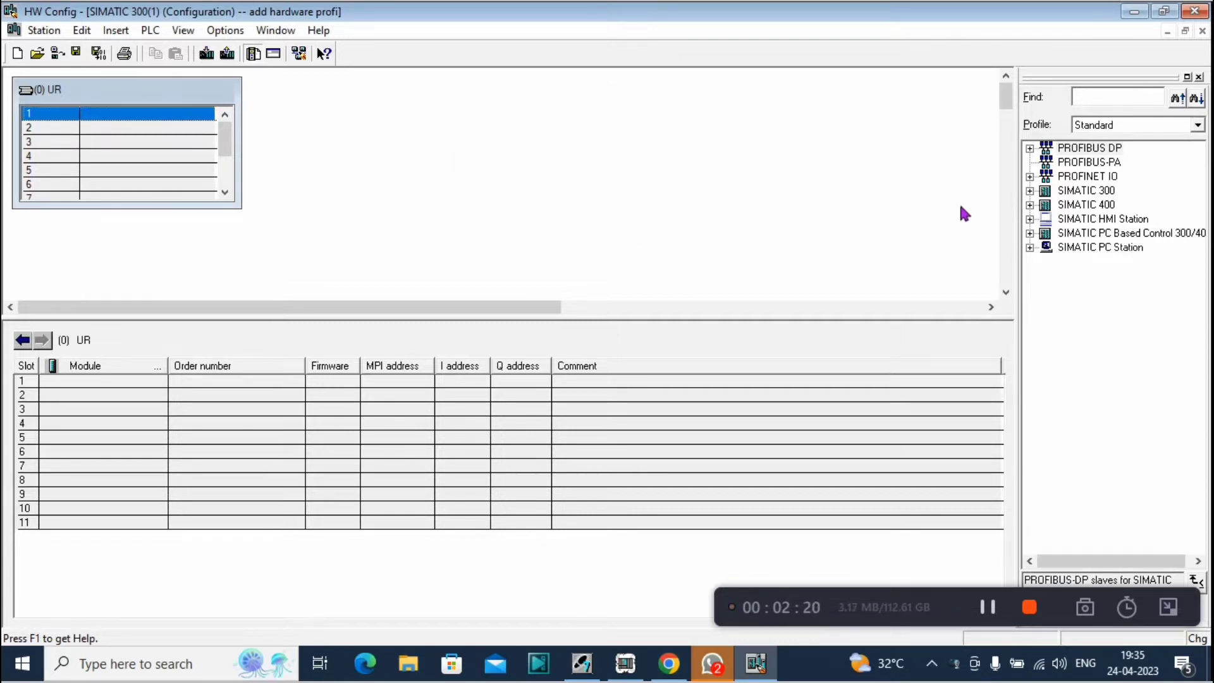
{"action": "left_click", "coordinate": [1030, 191]}
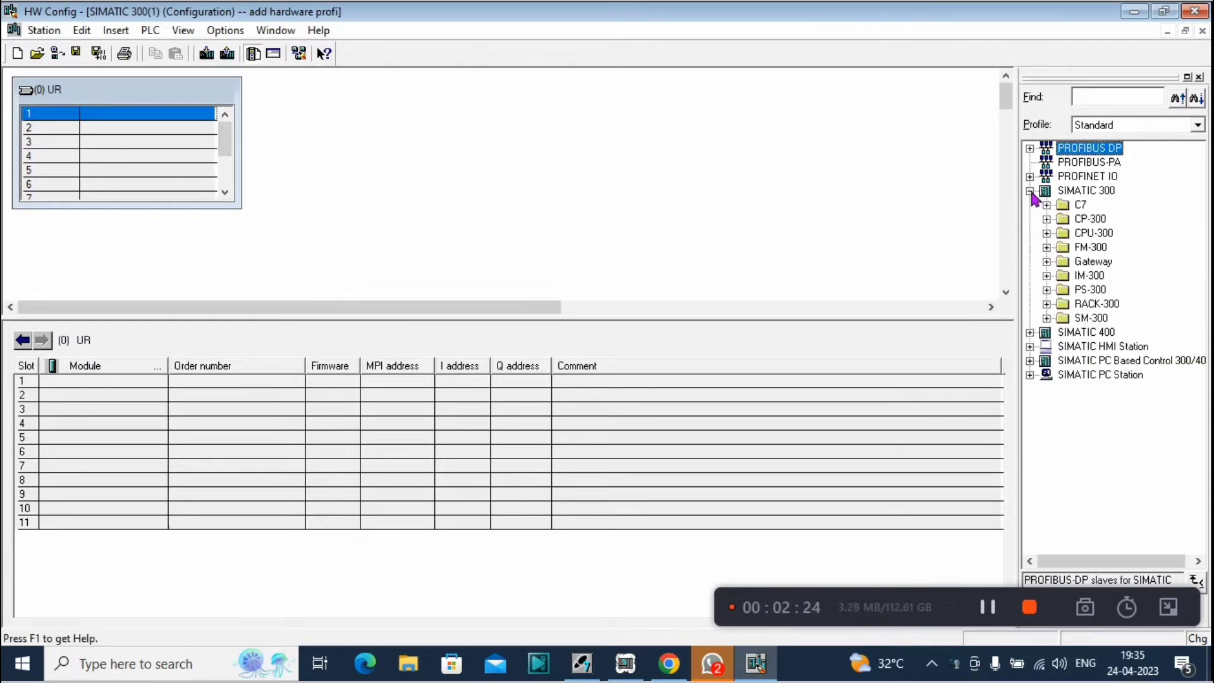
{"action": "left_click", "coordinate": [1047, 290]}
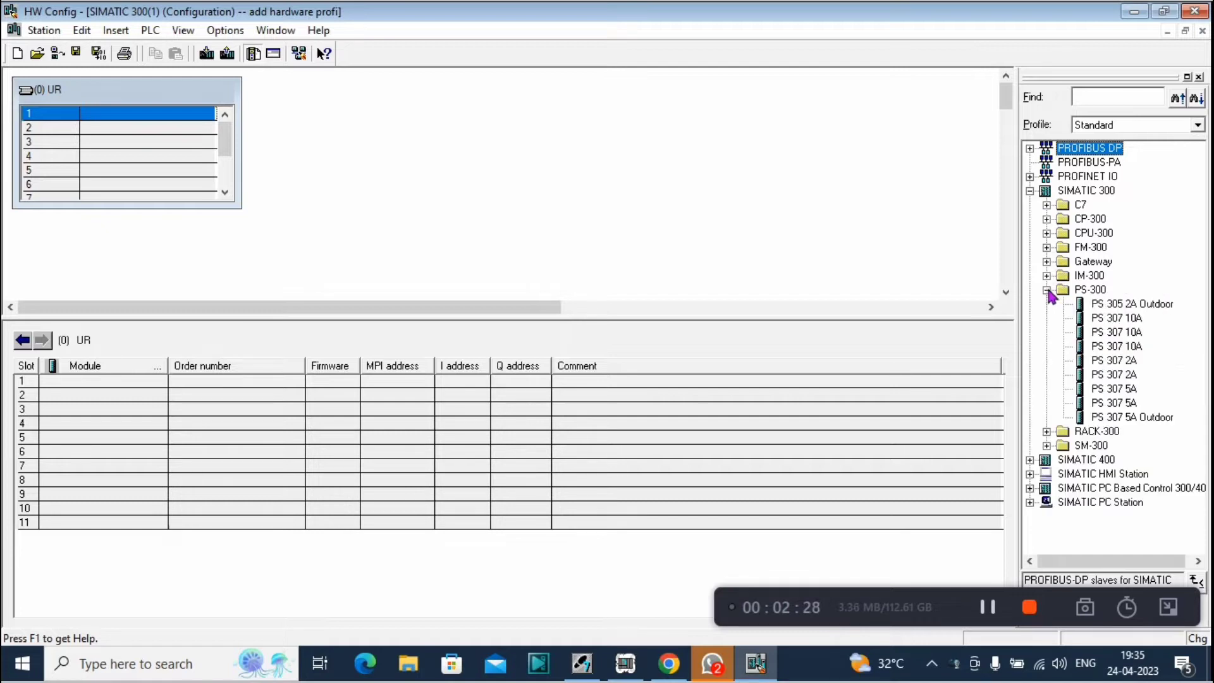
{"action": "left_click", "coordinate": [1103, 361]}
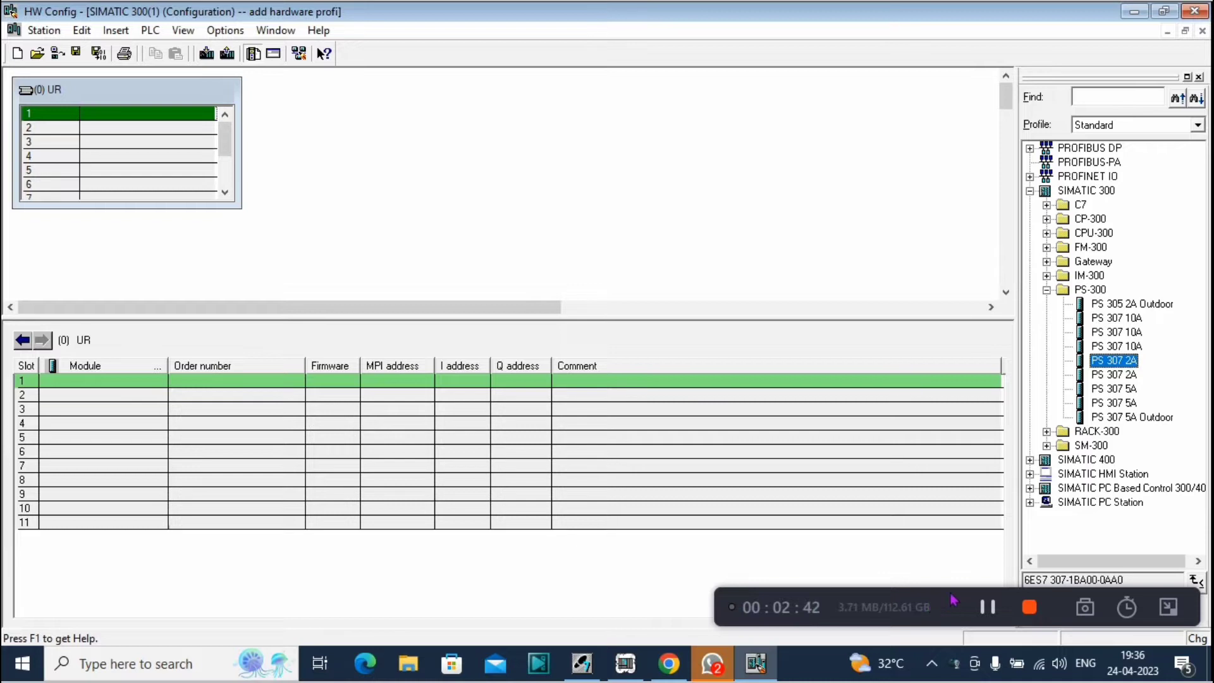
{"action": "left_click_drag", "start_coordinate": [967, 598], "coordinate": [724, 587]}
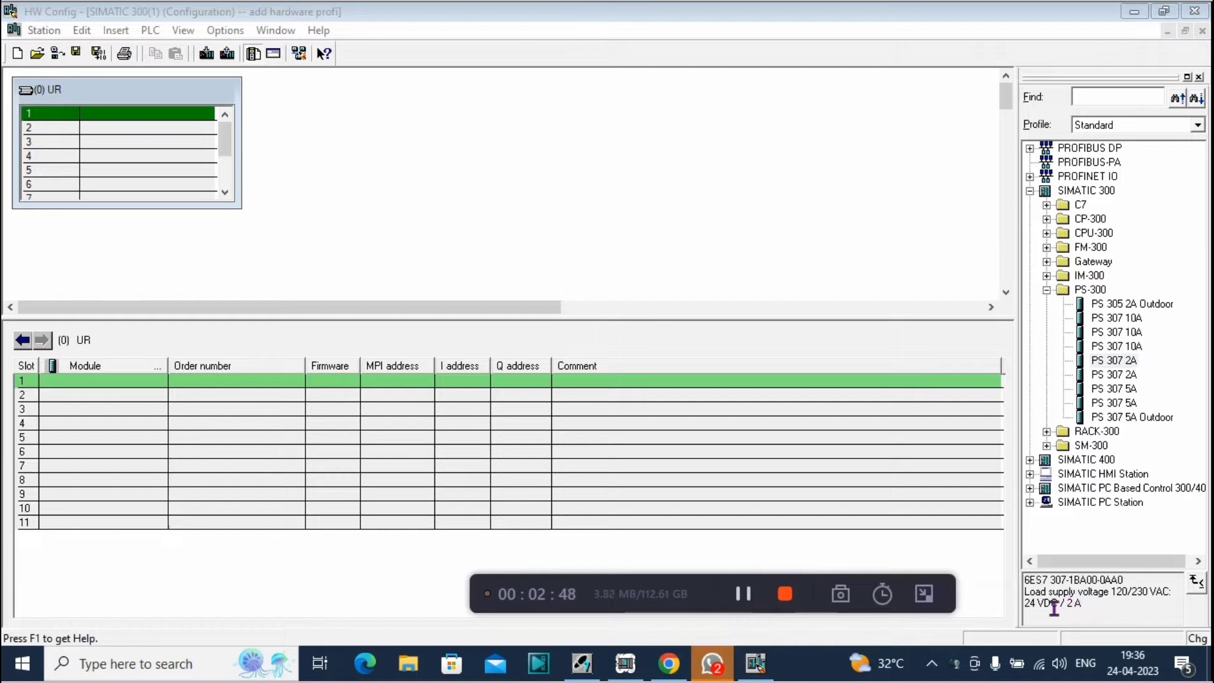
{"action": "left_click", "coordinate": [1154, 592]}
{"action": "left_click_drag", "start_coordinate": [1124, 581], "coordinate": [1024, 585]}
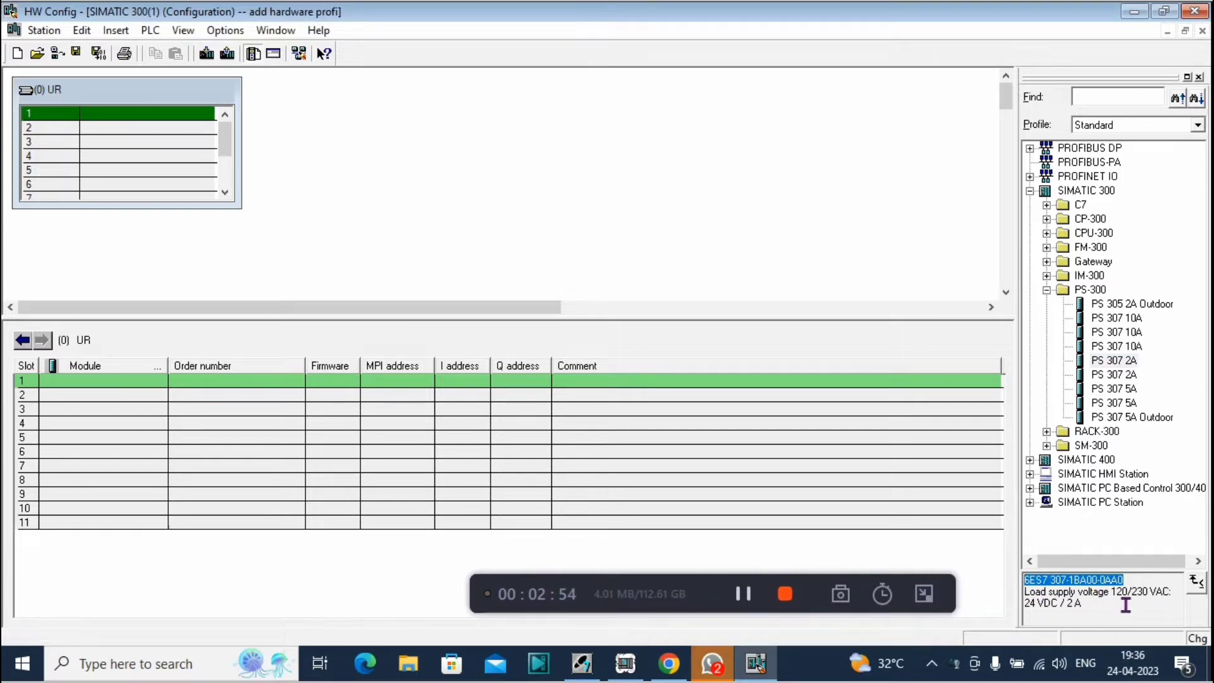
{"action": "left_click", "coordinate": [1119, 375]}
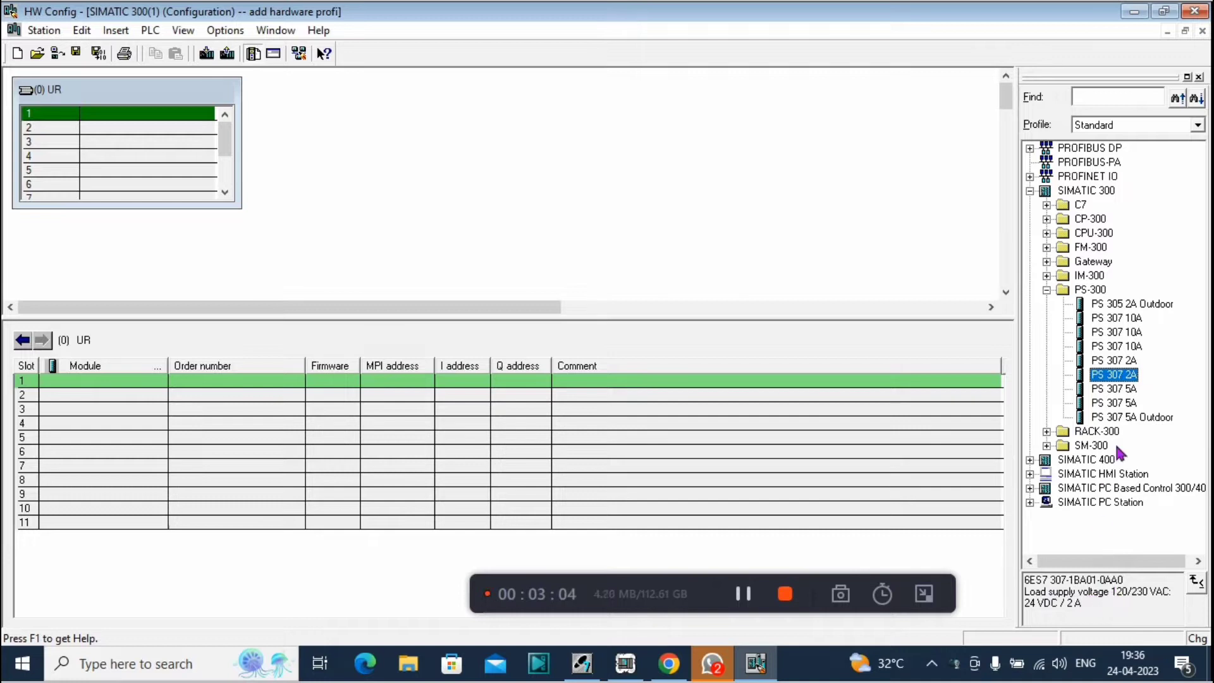
{"action": "left_click", "coordinate": [1114, 362]}
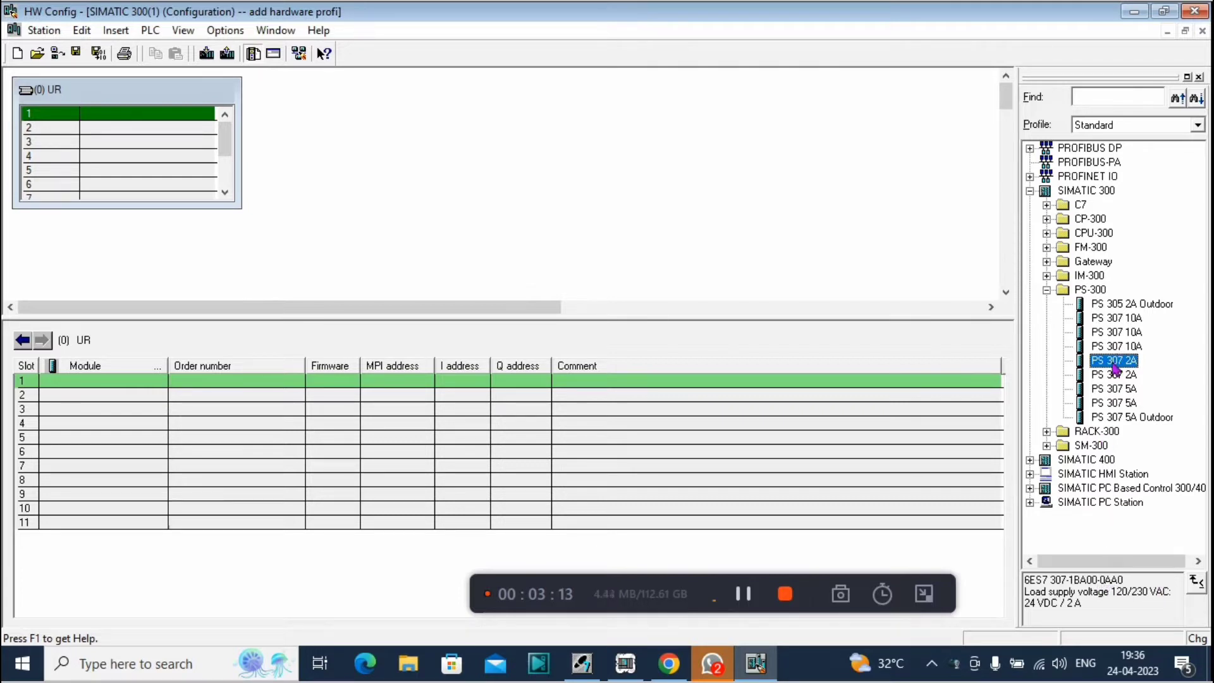
{"action": "left_click_drag", "start_coordinate": [1115, 370], "coordinate": [505, 380]}
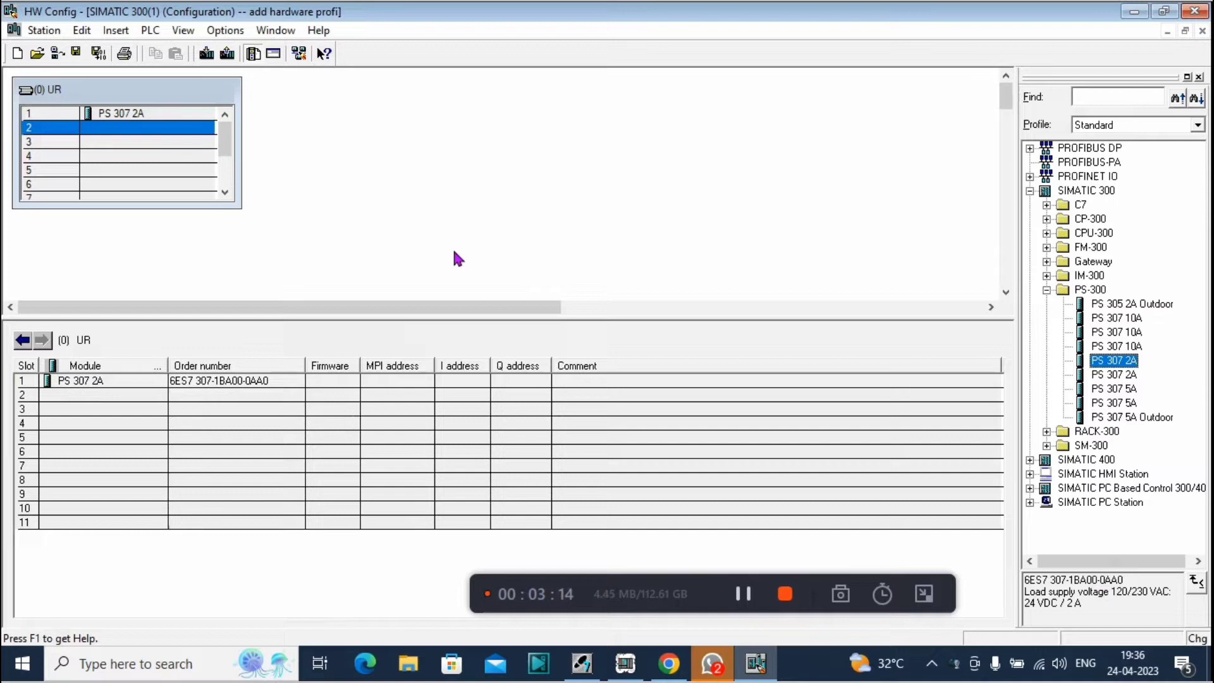
Step: Select slot 2 of the rack and expand the CPU 313C-2 DP folder under CPU-300 in the hardware catalog
{"action": "left_click", "coordinate": [119, 131]}
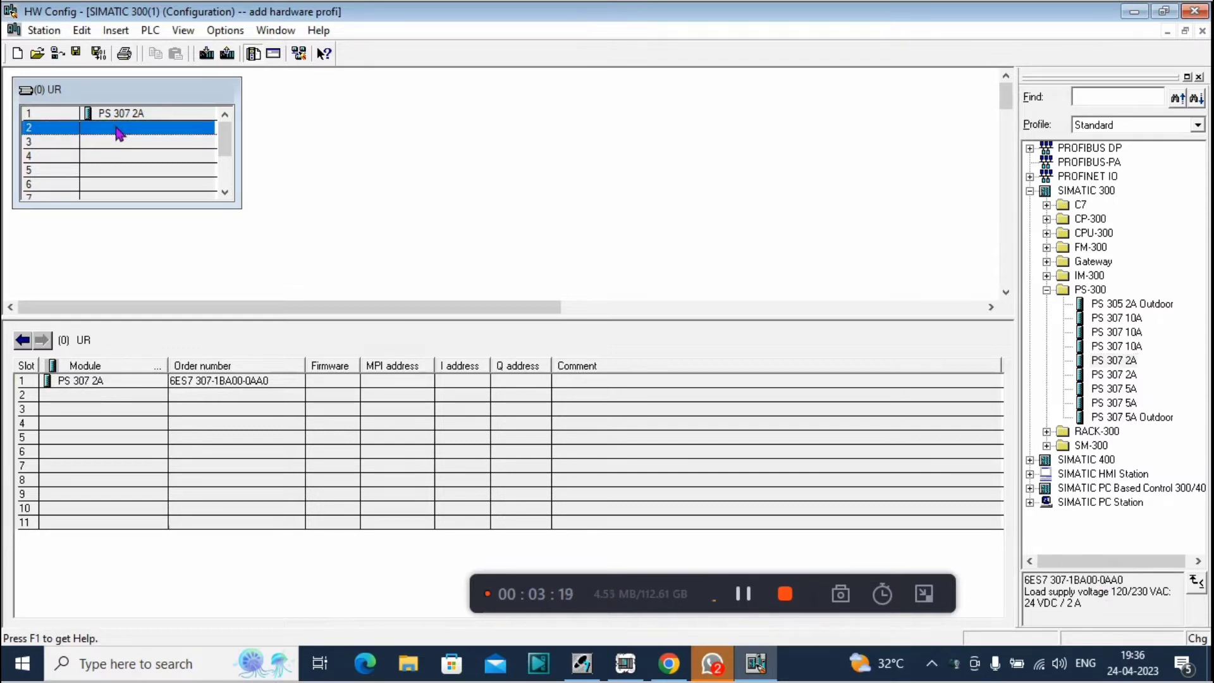
{"action": "left_click", "coordinate": [1047, 291]}
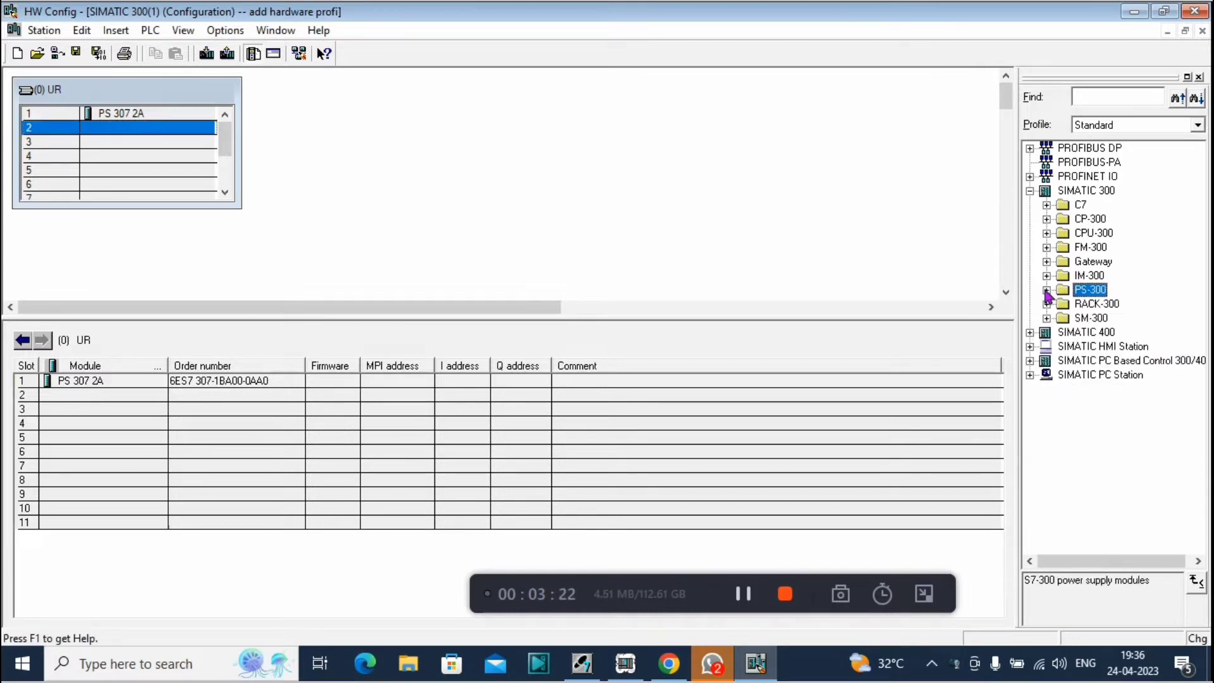
{"action": "left_click", "coordinate": [1047, 233]}
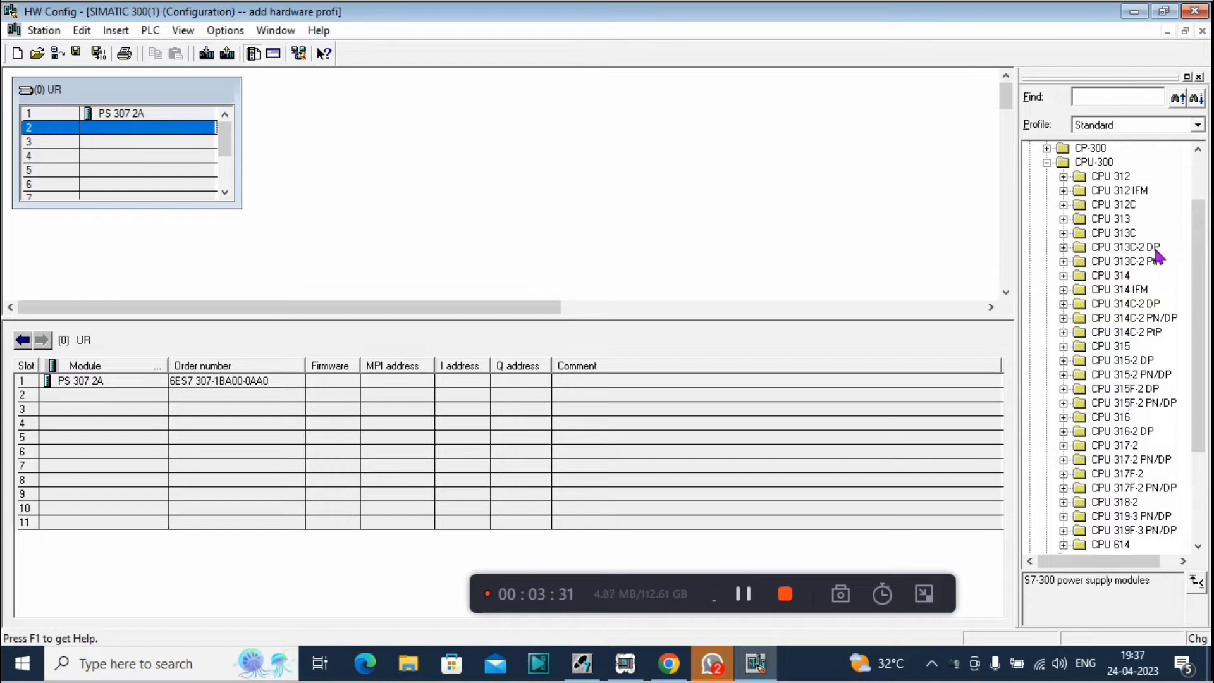
{"action": "left_click", "coordinate": [1064, 248]}
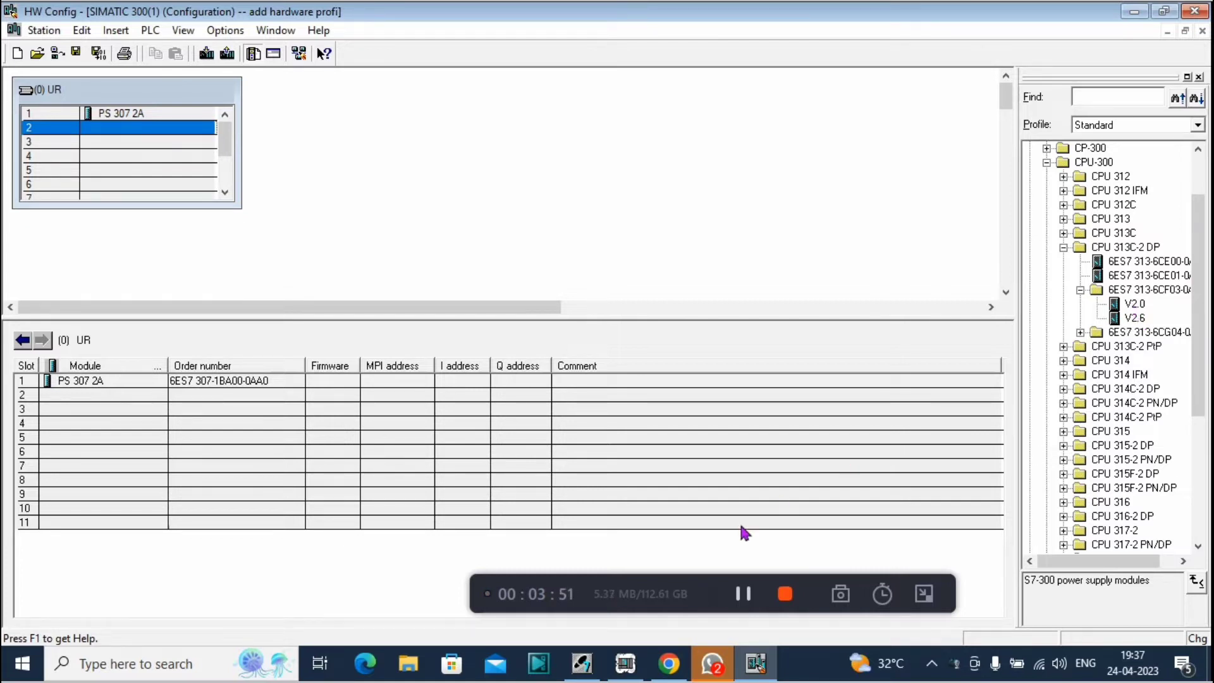
Step: Switch to the running S7-PLCSIM simulation and shut it down without saving the current program
{"action": "left_click", "coordinate": [626, 671]}
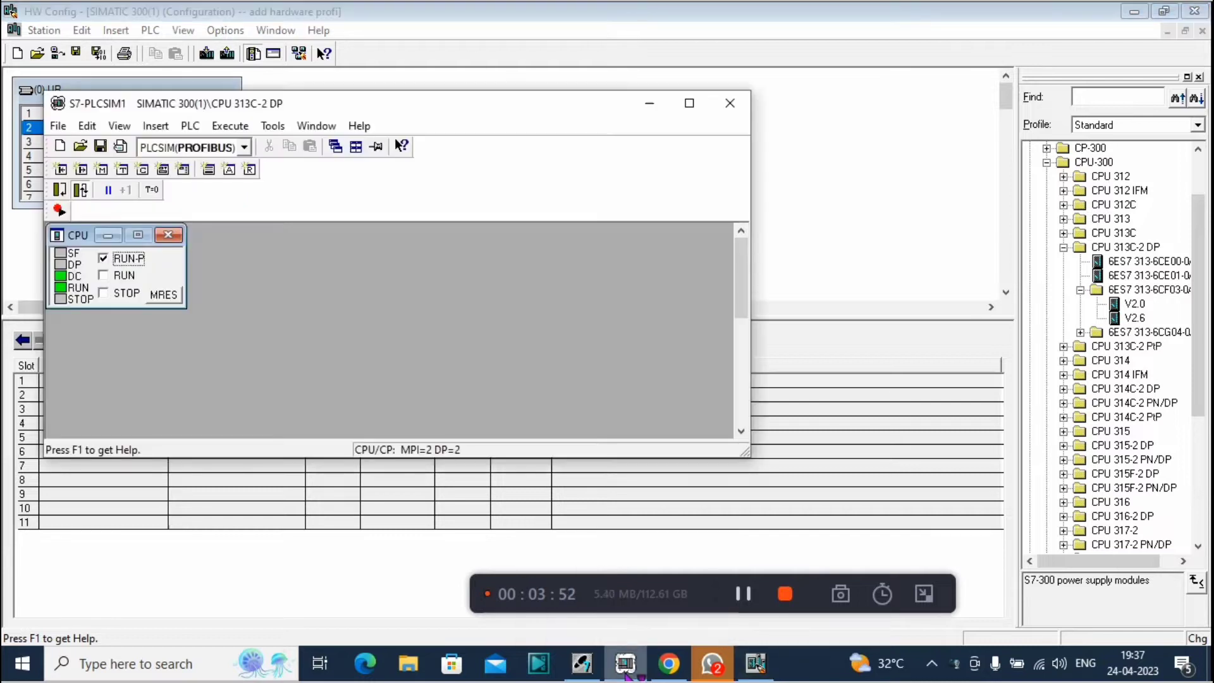
{"action": "left_click", "coordinate": [729, 106]}
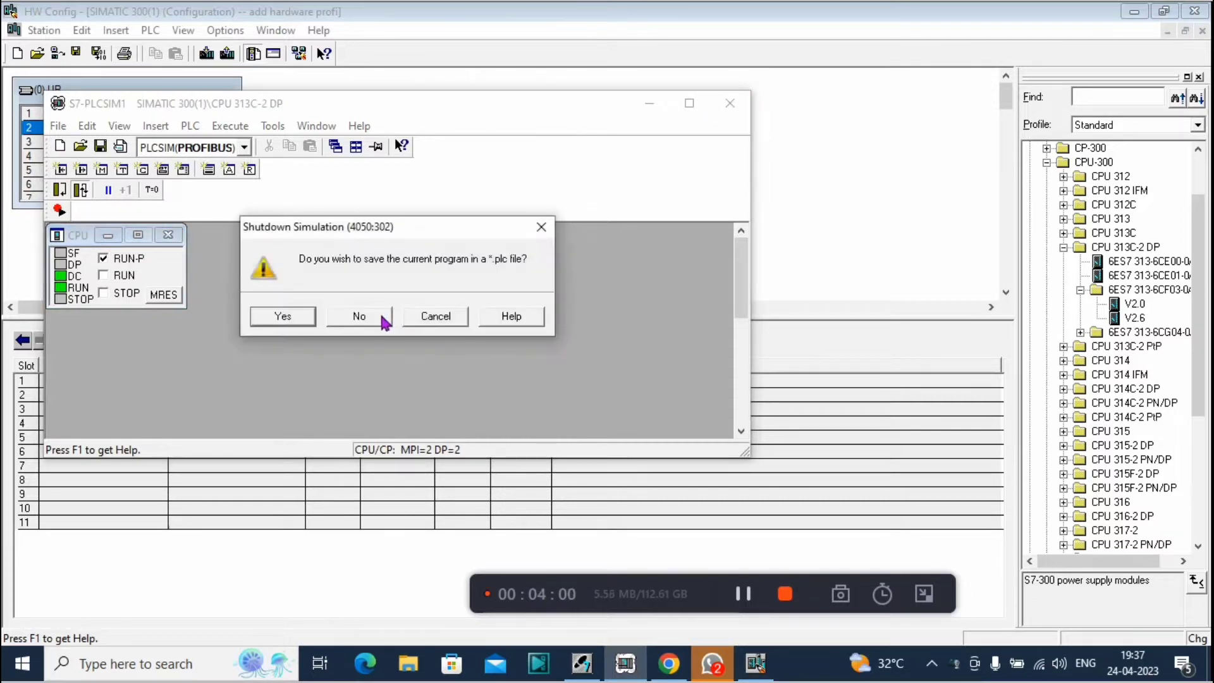
{"action": "left_click", "coordinate": [382, 318]}
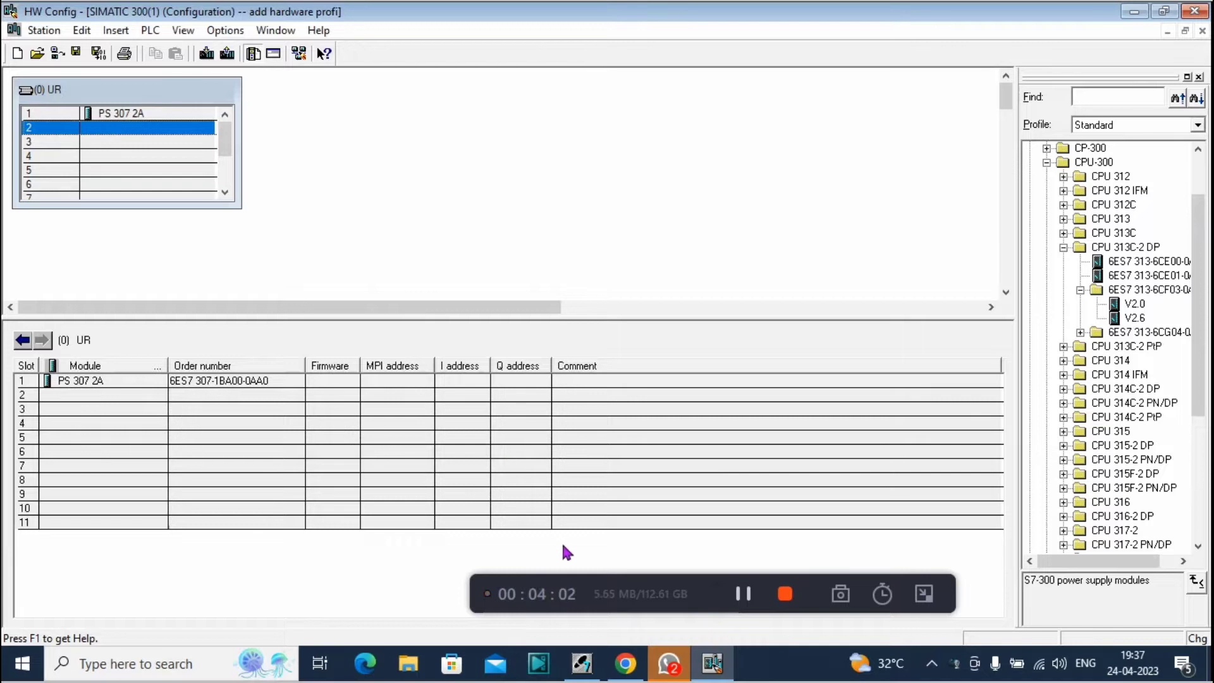
Step: Start a new PLCSIM simulation from SIMATIC Manager, put the CPU in RUN-P and set the connection to PLCSIM(PROFIBUS)
{"action": "left_click", "coordinate": [582, 665]}
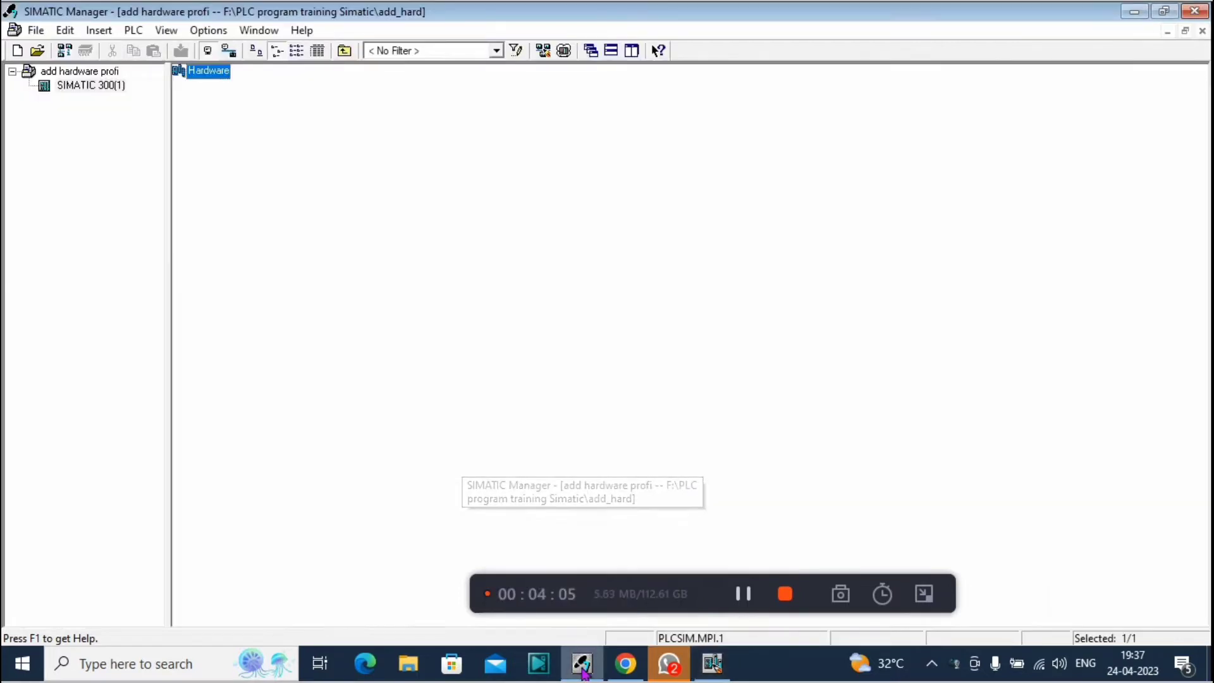
{"action": "left_click", "coordinate": [564, 52]}
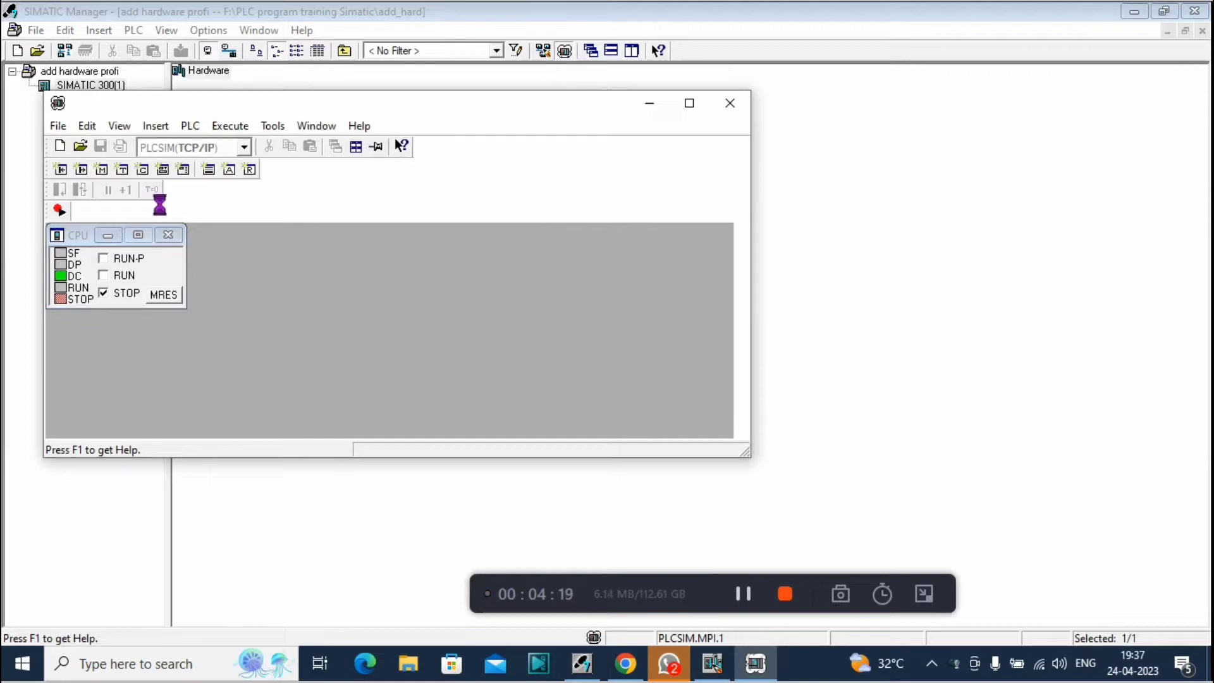
{"action": "left_click", "coordinate": [103, 260]}
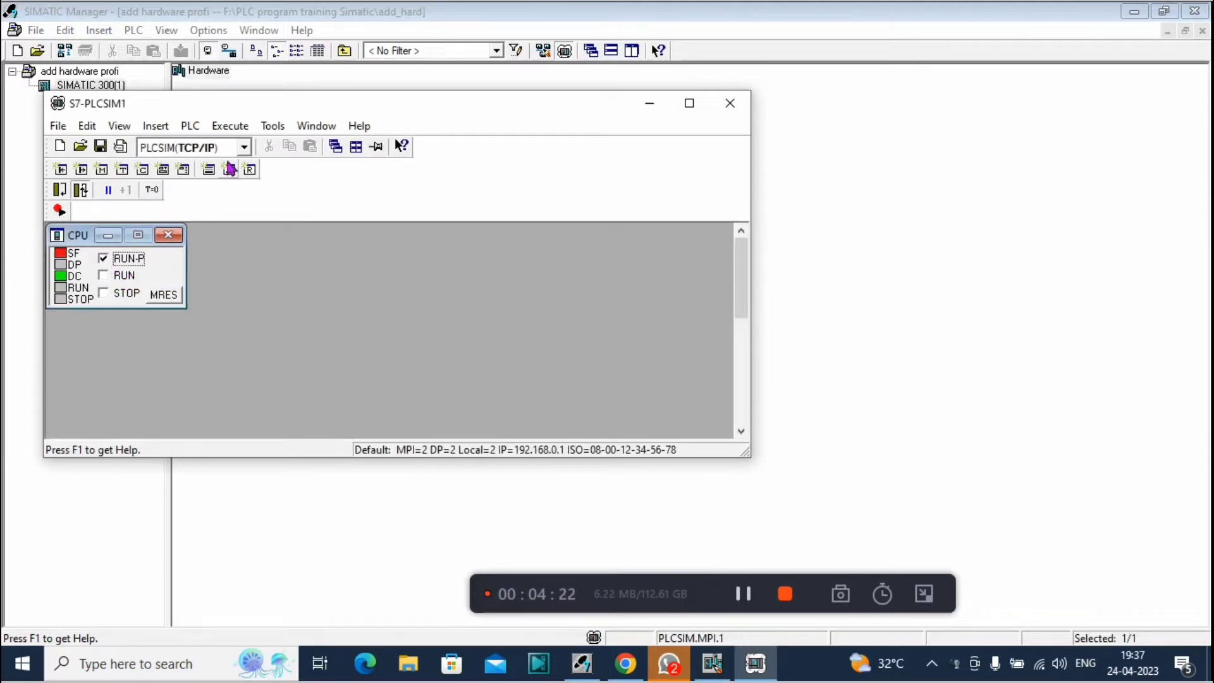
{"action": "left_click", "coordinate": [244, 148]}
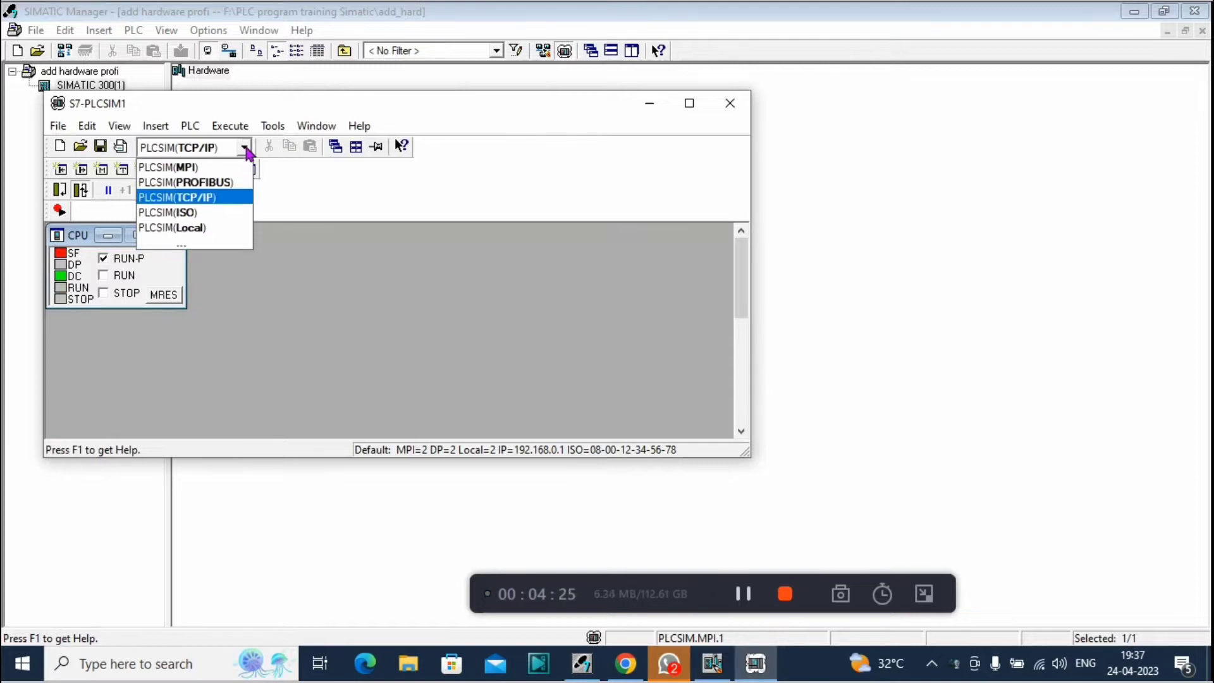
{"action": "left_click", "coordinate": [221, 183]}
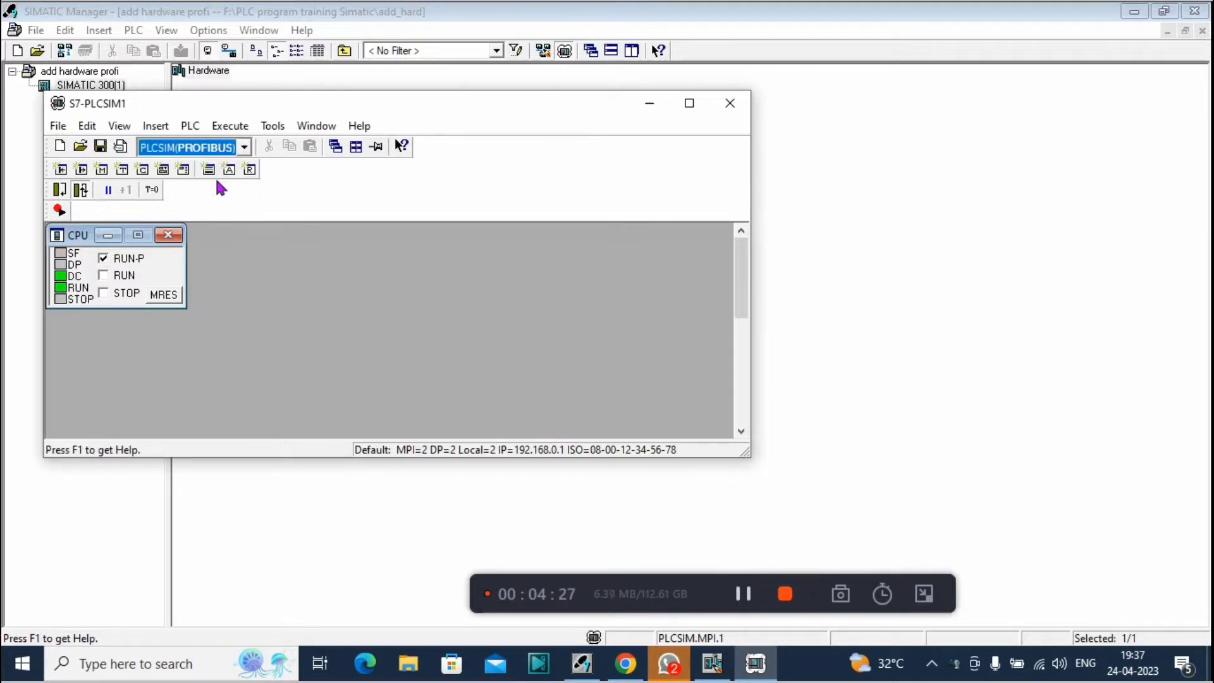
Step: Set the PG/PC interface in SIMATIC Manager to the PLCSIM.PROFIBUS.1 parameter assignment
{"action": "left_click", "coordinate": [209, 31]}
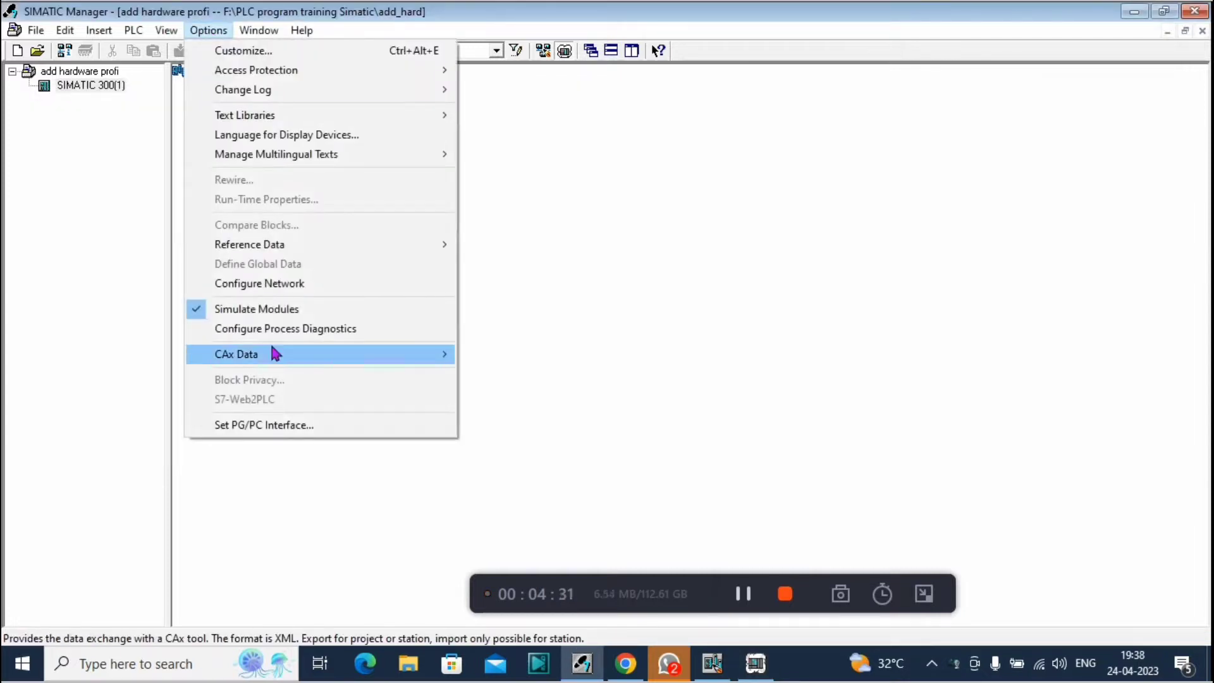
{"action": "left_click", "coordinate": [232, 424]}
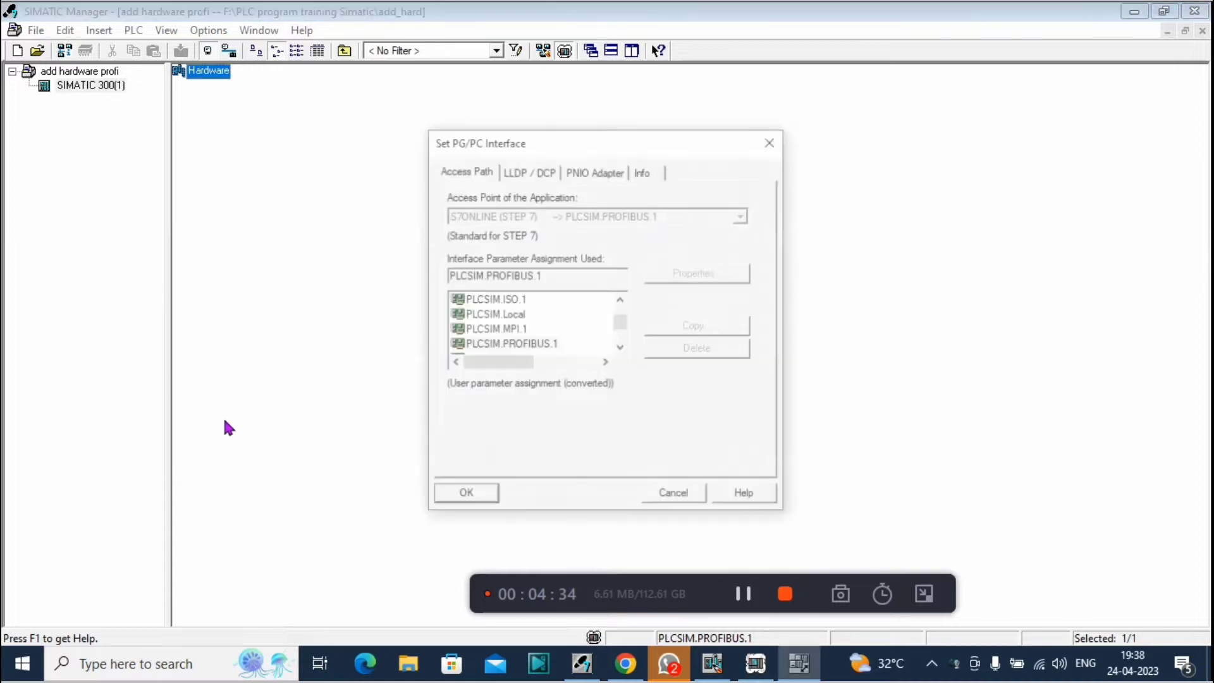
{"action": "left_click", "coordinate": [547, 348]}
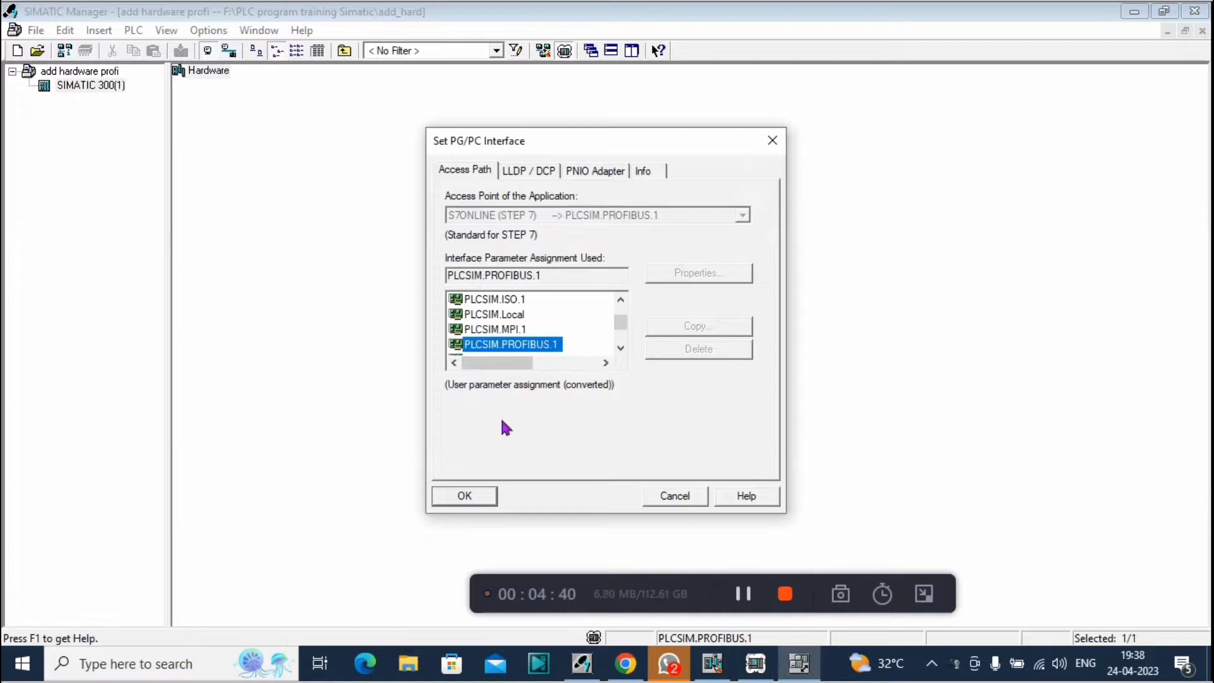
{"action": "left_click", "coordinate": [467, 497]}
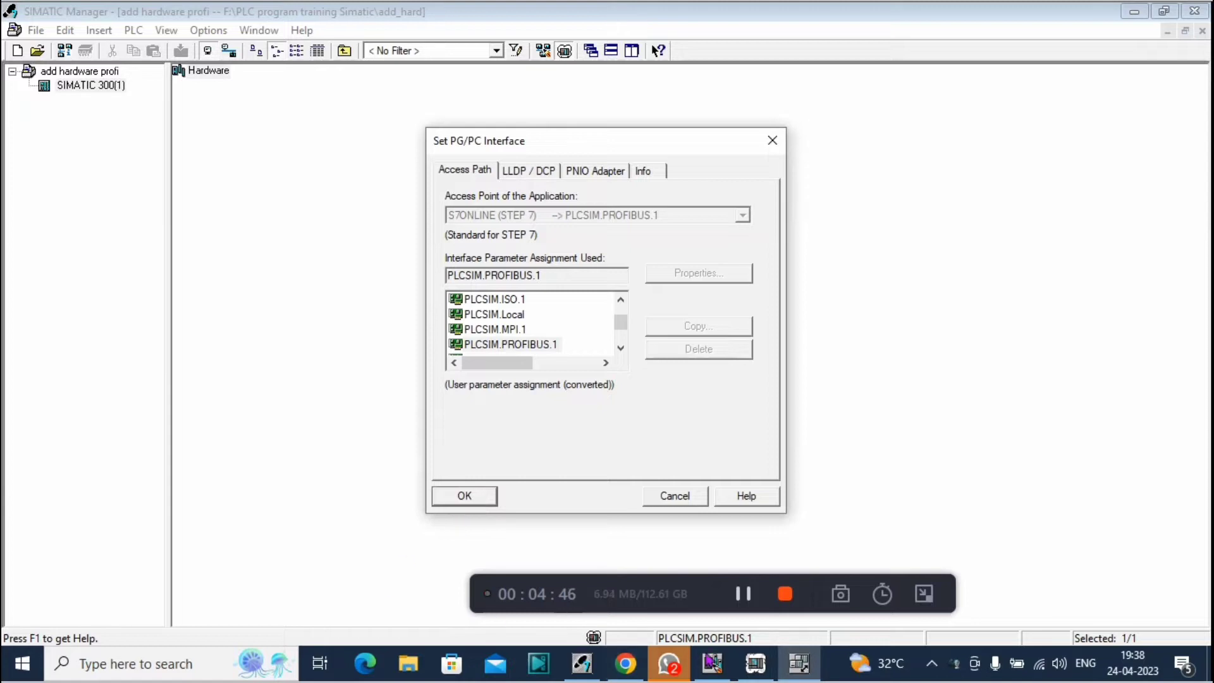
Step: Return to HW Config and insert CPU 313C-2 DP 6ES7 313-6CF03-0AB0 V2.0 in slot 2, connected to a new PROFIBUS subnet with default settings
{"action": "mouse_move", "coordinate": [716, 664]}
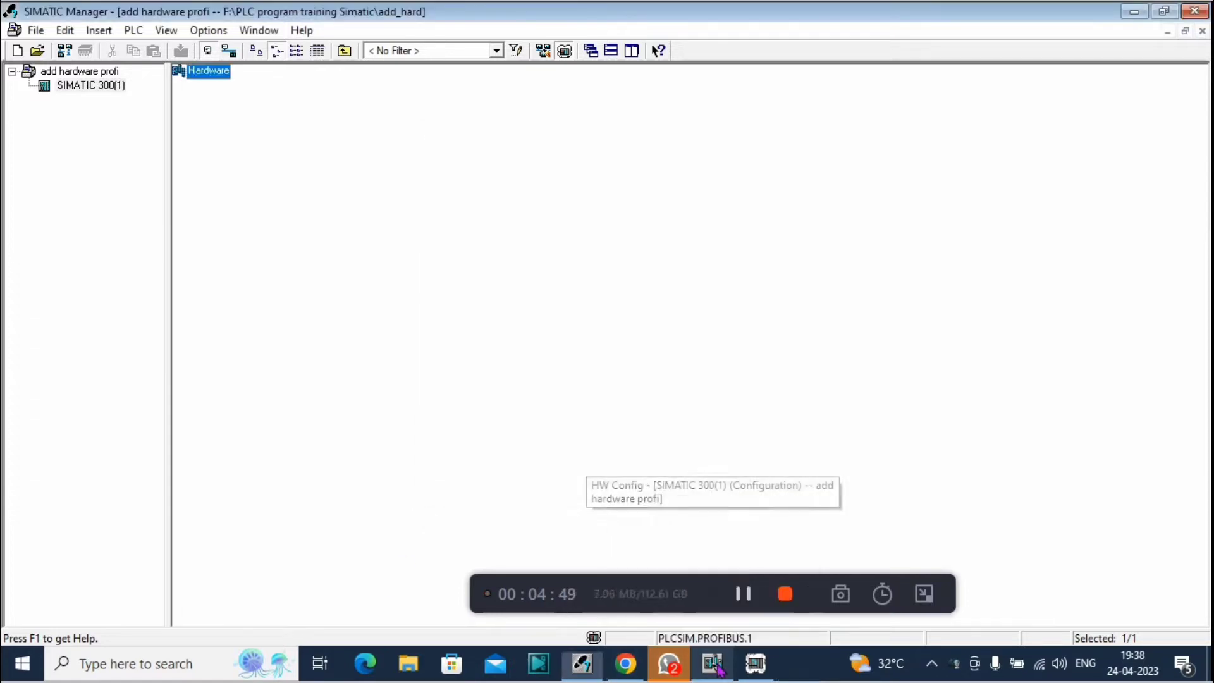
{"action": "left_click", "coordinate": [714, 664]}
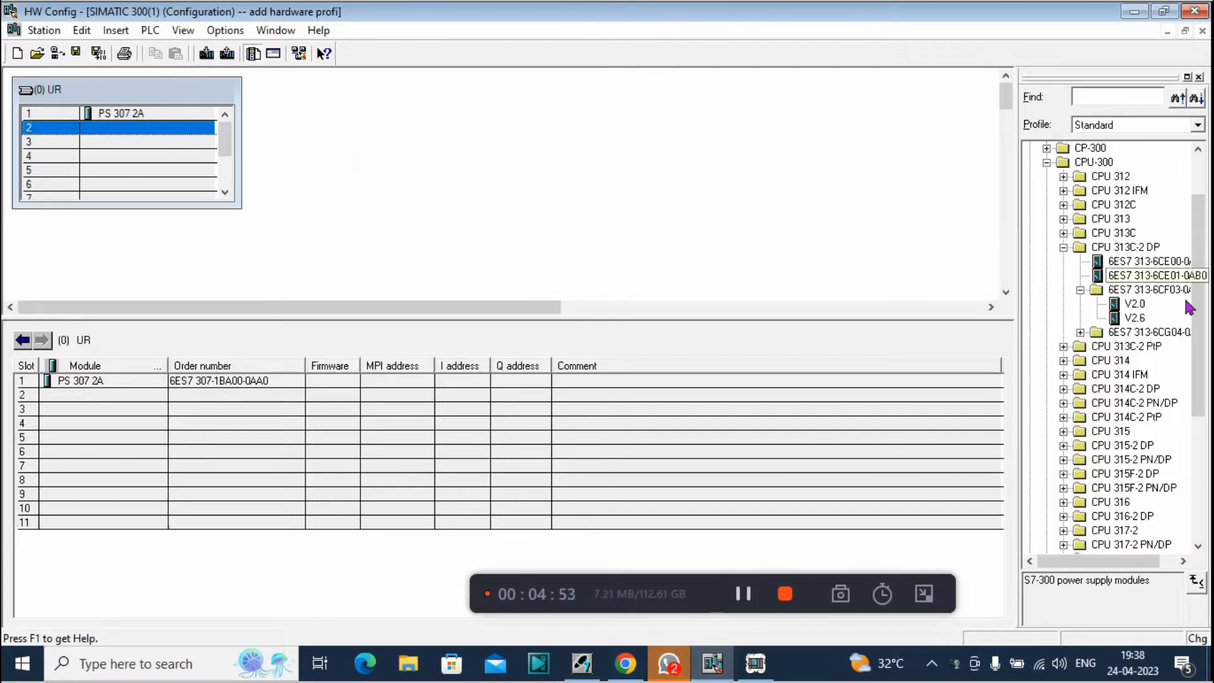
{"action": "left_click", "coordinate": [1134, 306]}
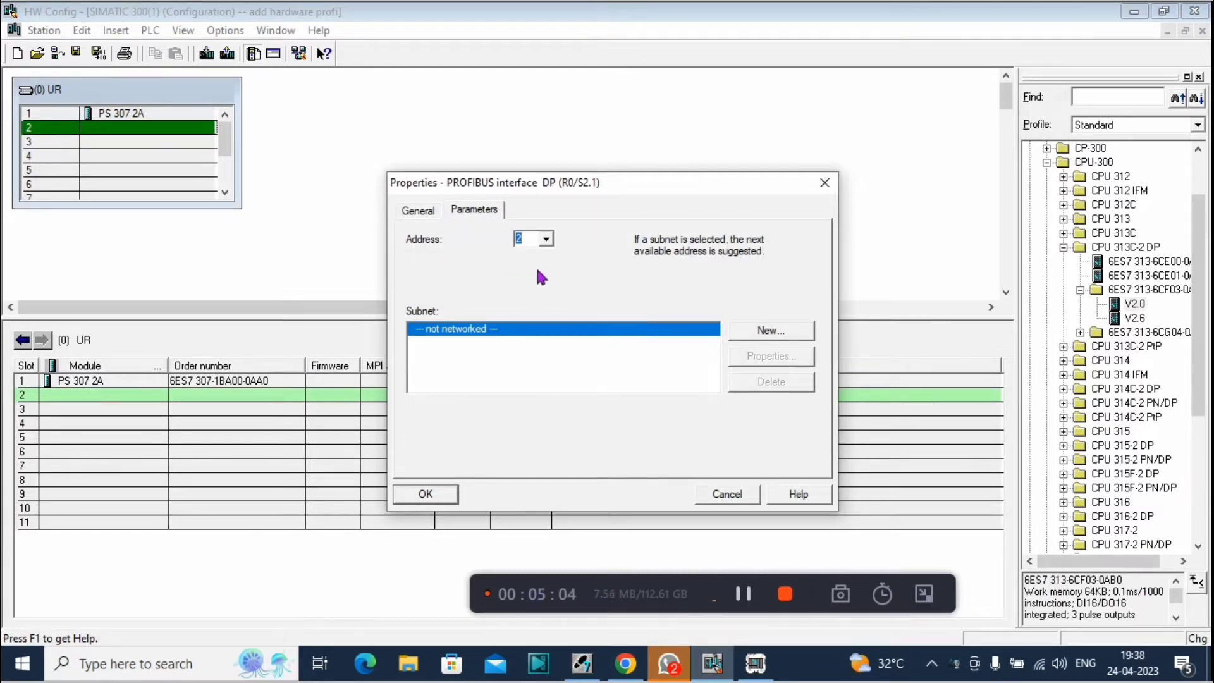
{"action": "left_click", "coordinate": [775, 332]}
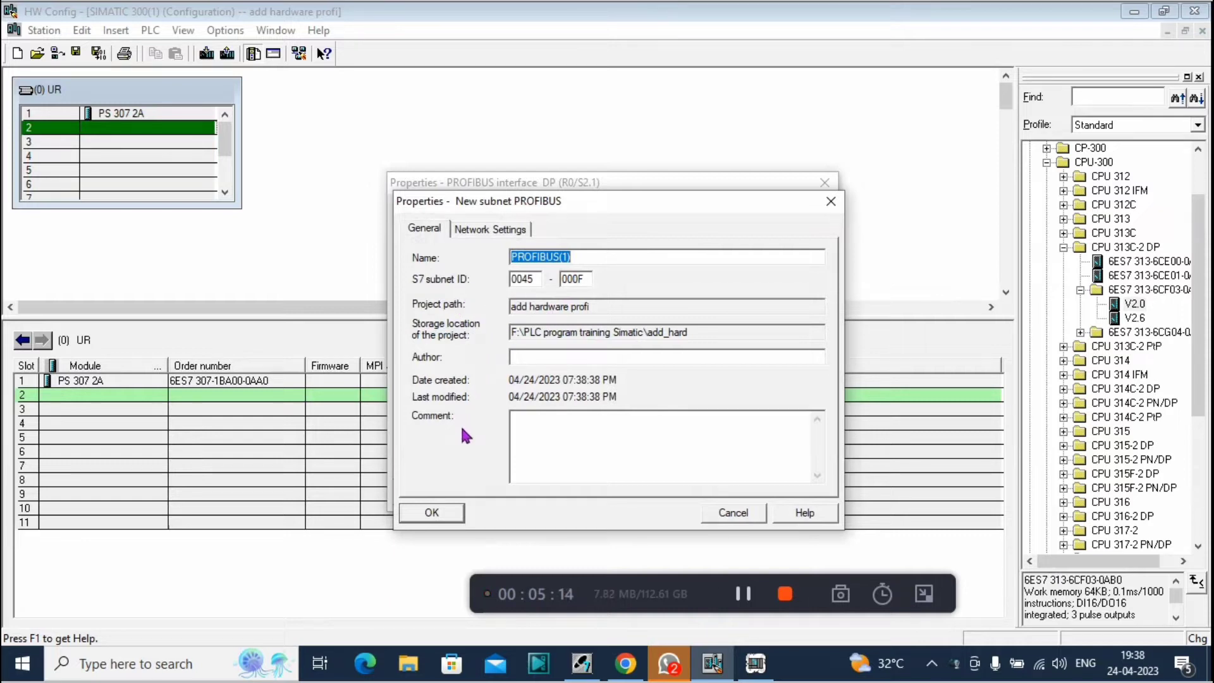
{"action": "left_click", "coordinate": [430, 515]}
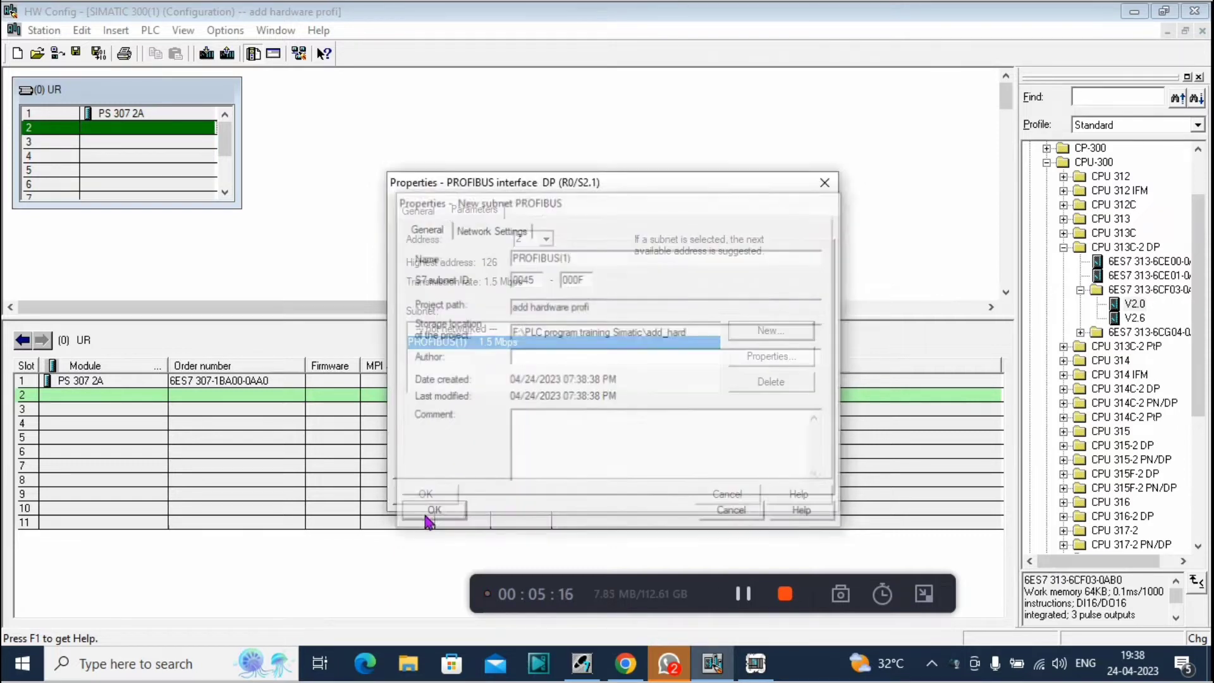
{"action": "left_click", "coordinate": [435, 495]}
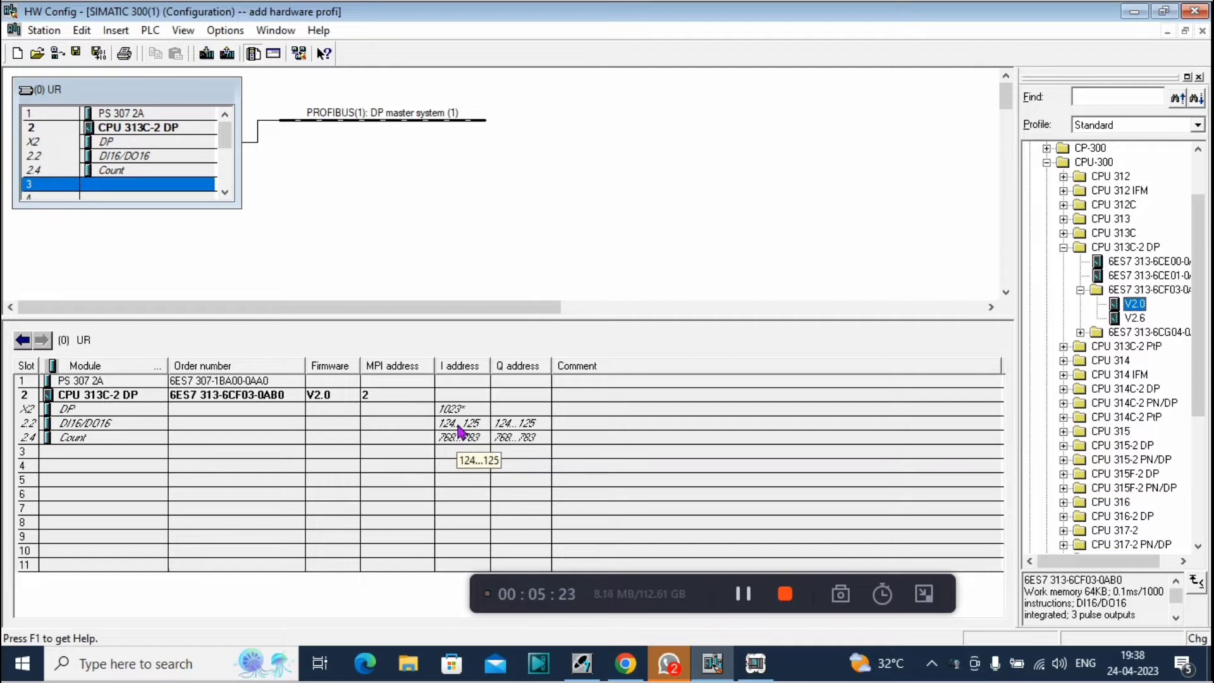
Step: Examine the input and output addresses of the CPU's integrated DI16/DO16 in slot 2.2
{"action": "left_click", "coordinate": [461, 423]}
{"action": "double_click", "coordinate": [461, 433]}
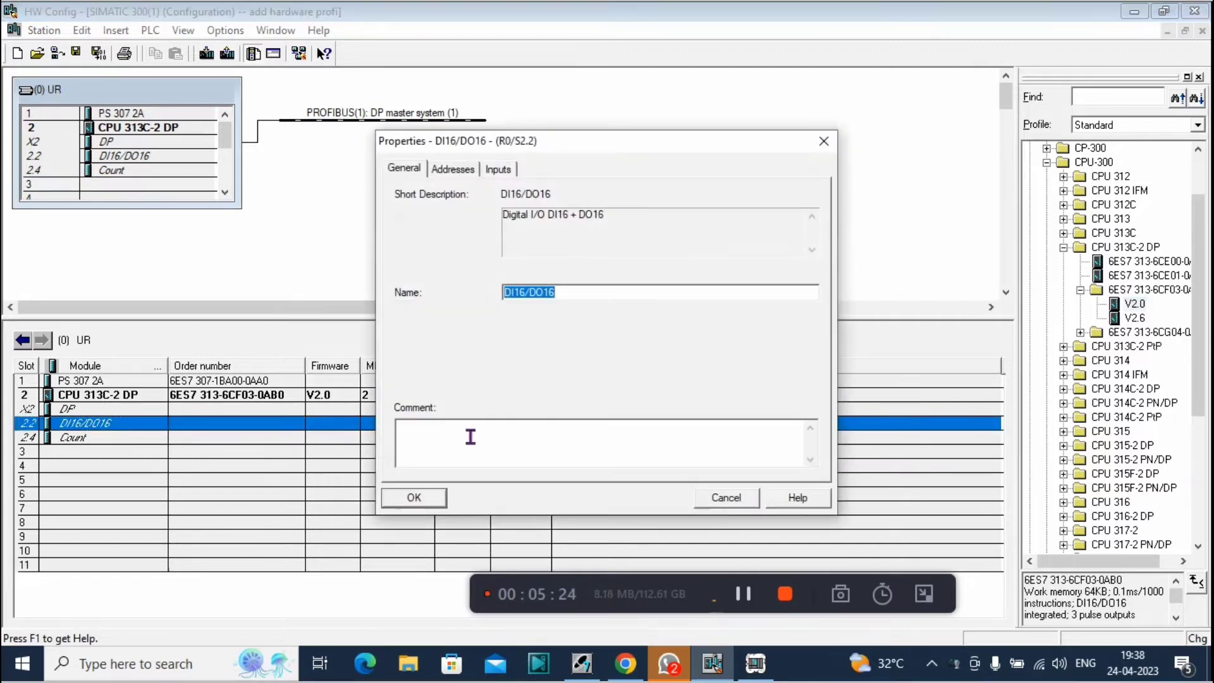
{"action": "left_click", "coordinate": [452, 170]}
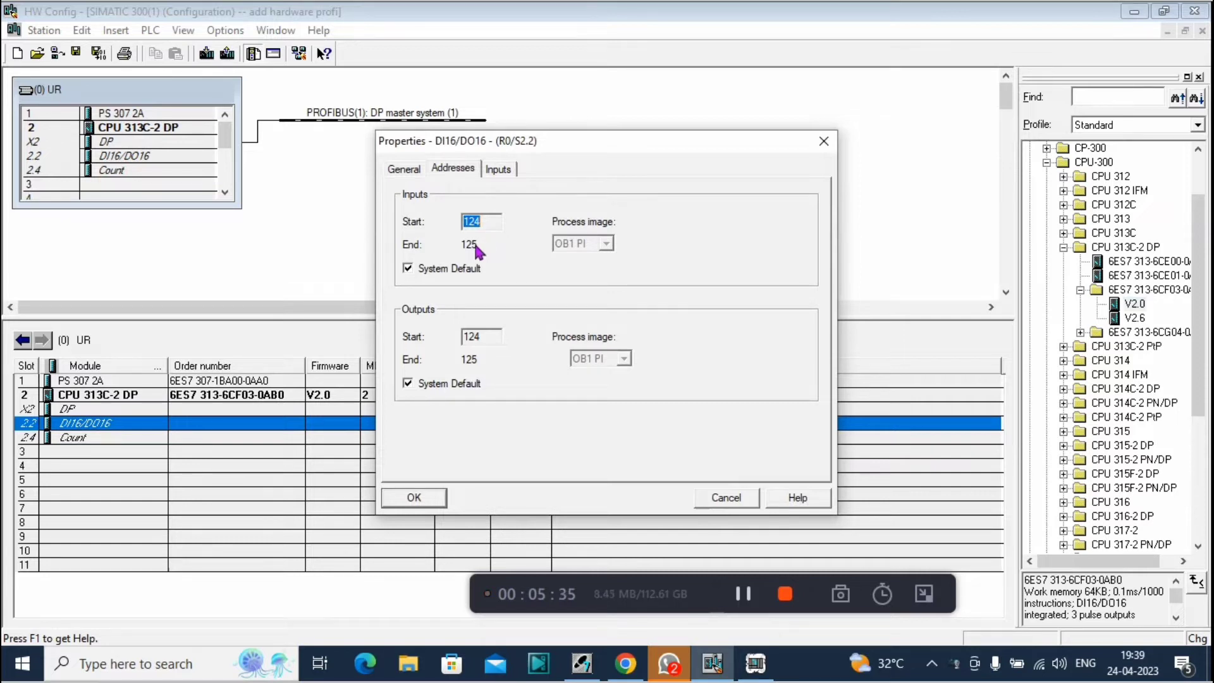
{"action": "left_click", "coordinate": [414, 498]}
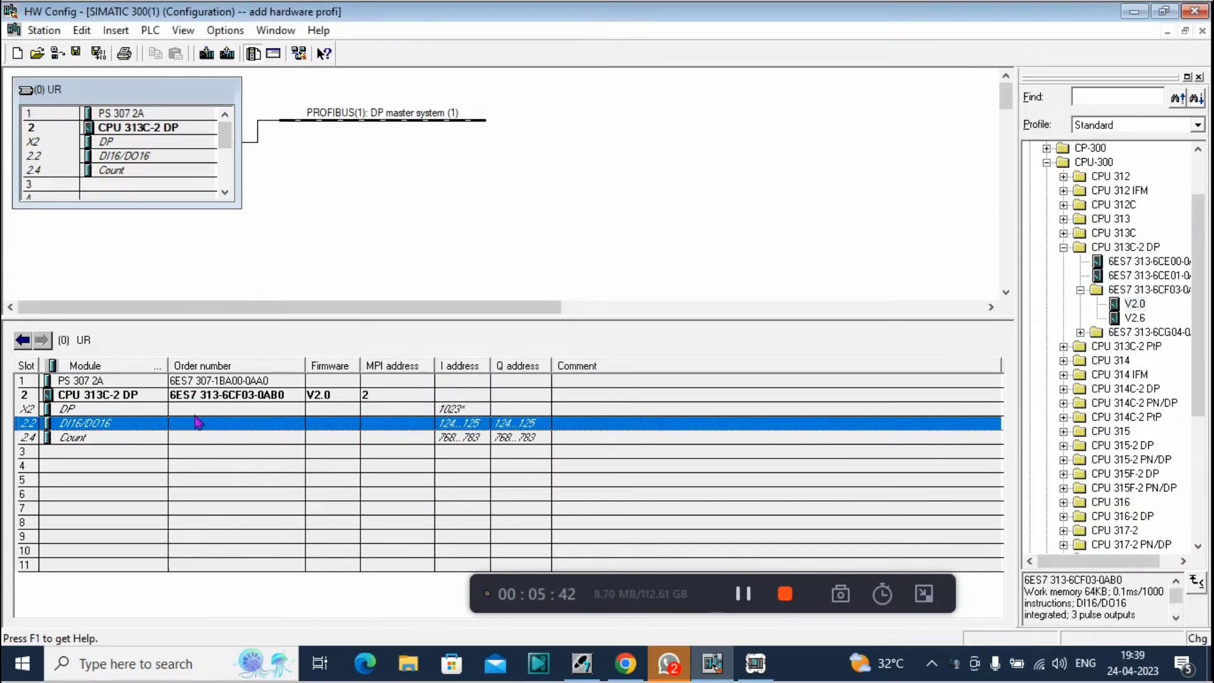
Step: Leave slot 3 empty and insert the SM 323 DI16/DO16 module 6ES7 323-1BL00-0AA0 from the SM-300 DI/DO-300 folder in slot 4
{"action": "left_click", "coordinate": [225, 453]}
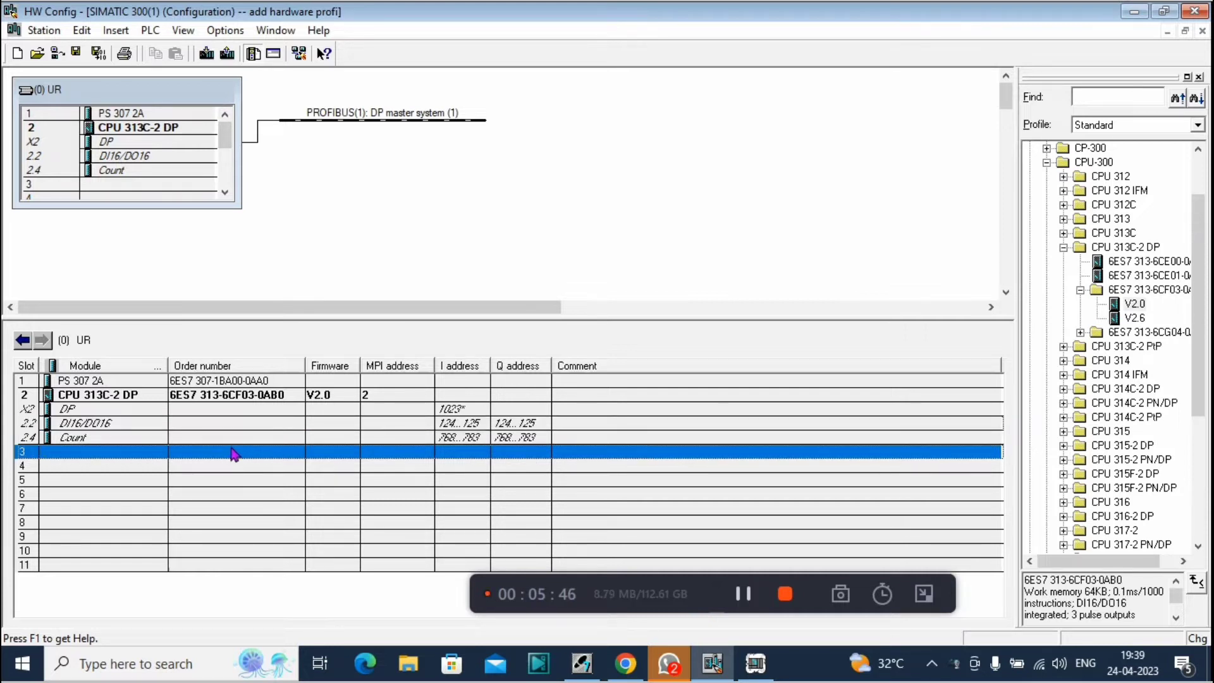
{"action": "left_click", "coordinate": [225, 193]}
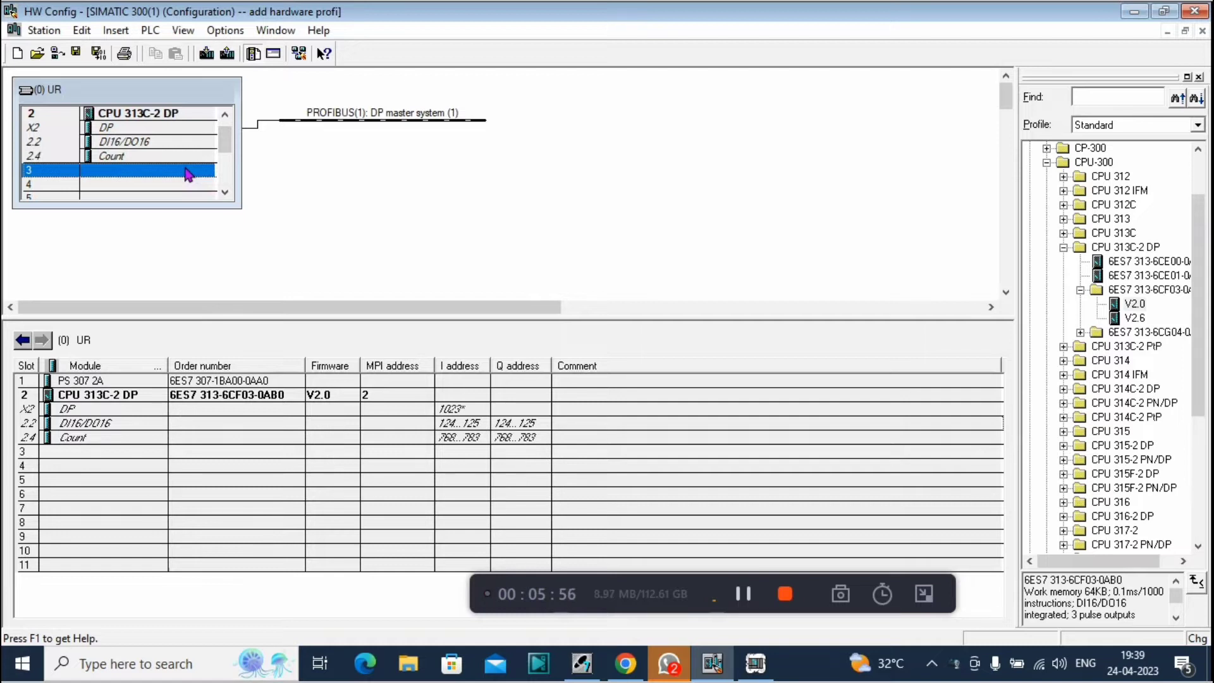
{"action": "left_click", "coordinate": [155, 184]}
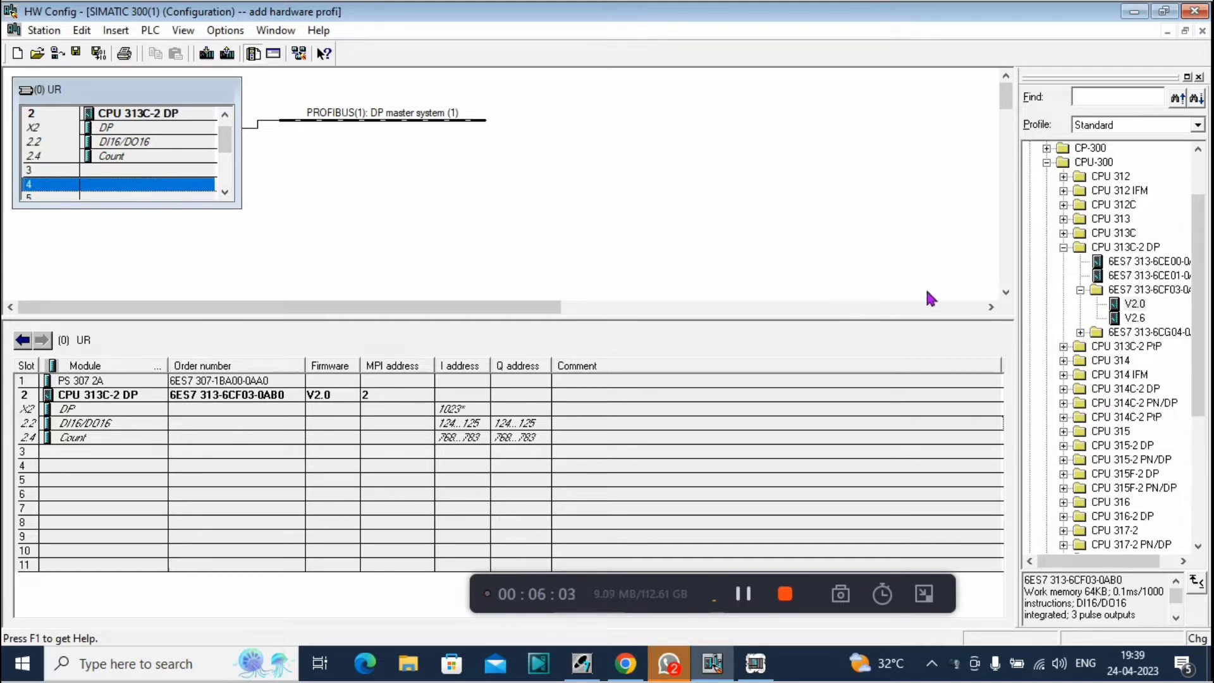
{"action": "left_click", "coordinate": [1065, 248]}
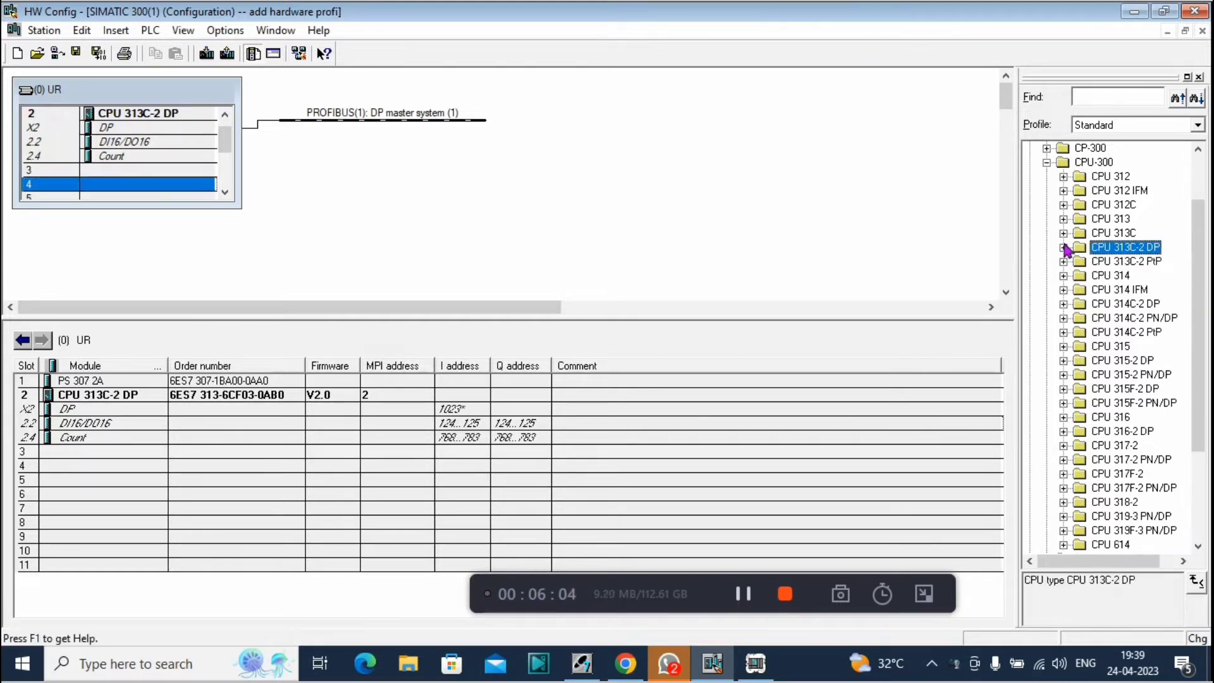
{"action": "left_click", "coordinate": [1046, 163]}
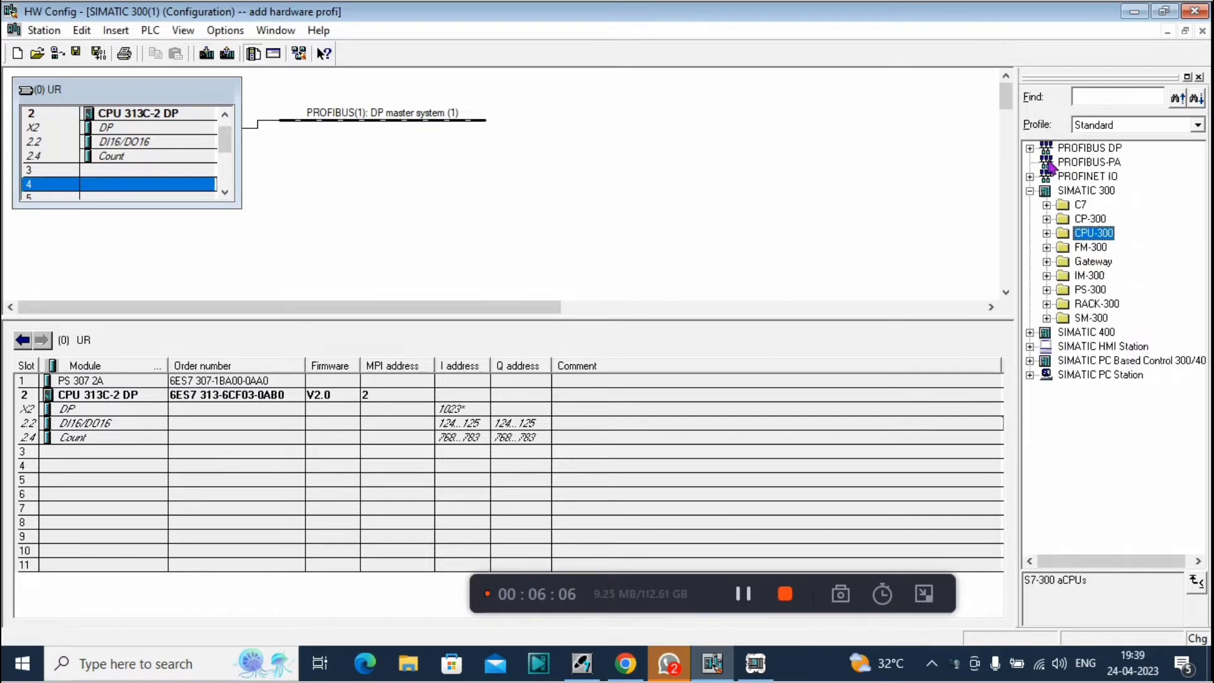
{"action": "left_click", "coordinate": [1047, 318]}
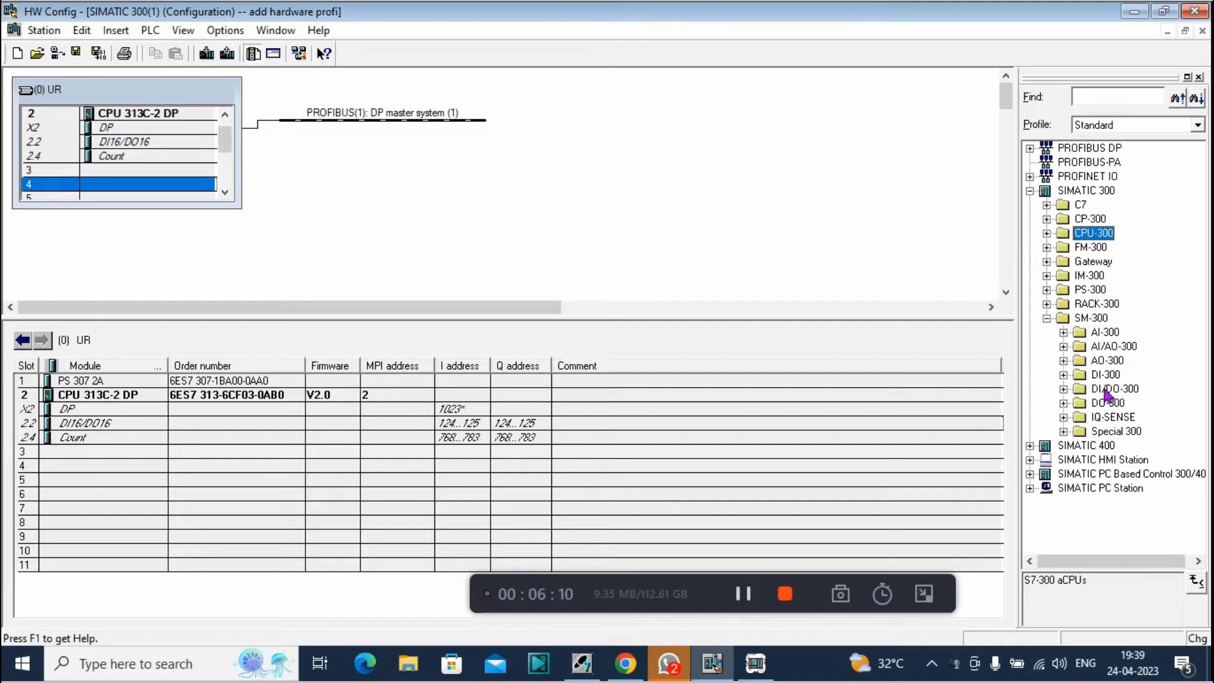
{"action": "left_click", "coordinate": [1064, 389]}
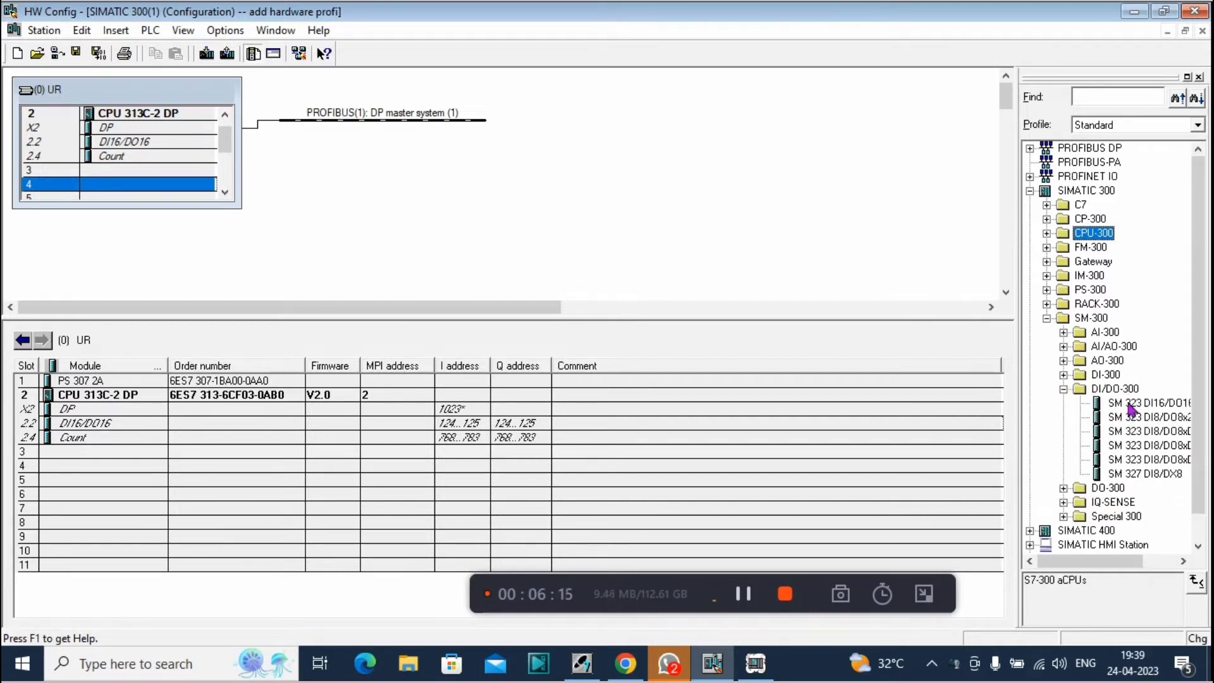
{"action": "left_click_drag", "start_coordinate": [1131, 409], "coordinate": [515, 467]}
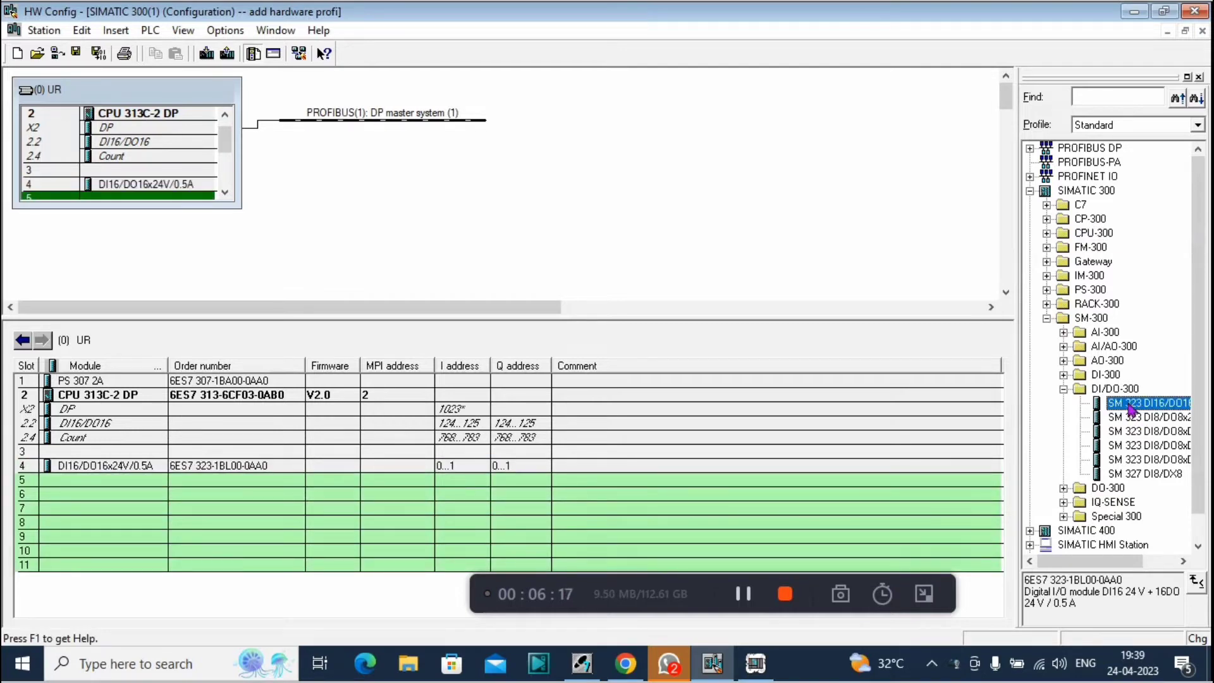
Step: Check the input and output addresses of the DI16/DO16 module in slot 4 of the central rack
{"action": "left_click", "coordinate": [450, 469]}
{"action": "double_click", "coordinate": [449, 468]}
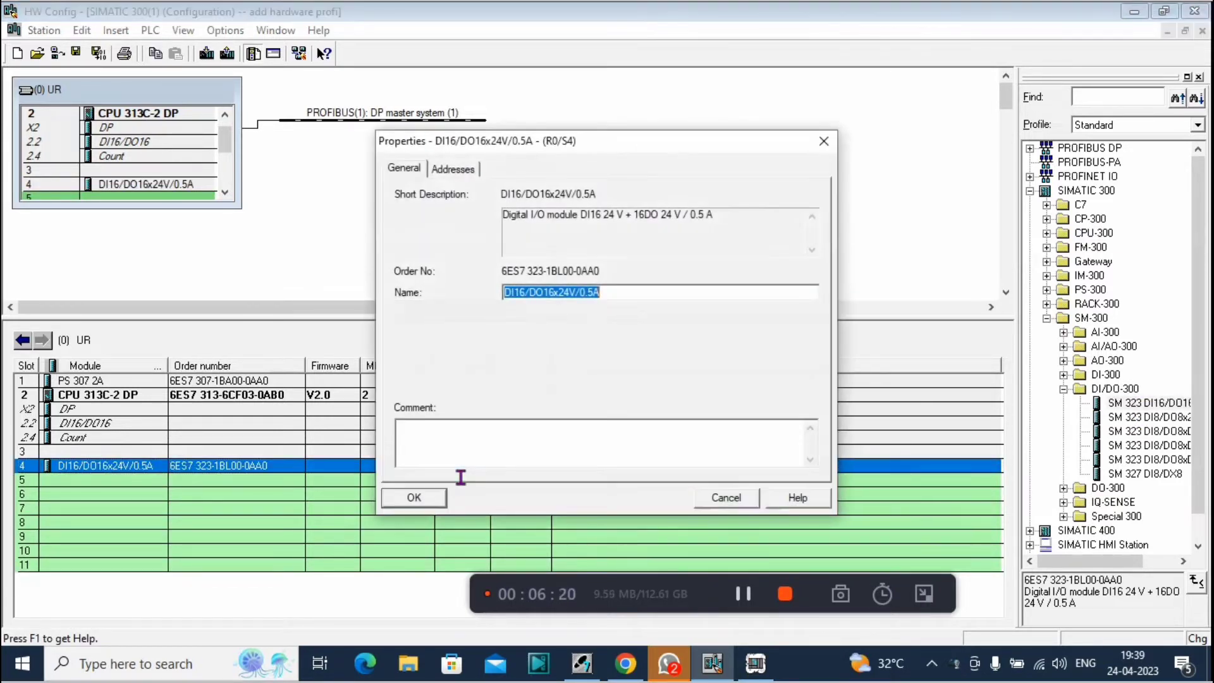
{"action": "left_click", "coordinate": [442, 169]}
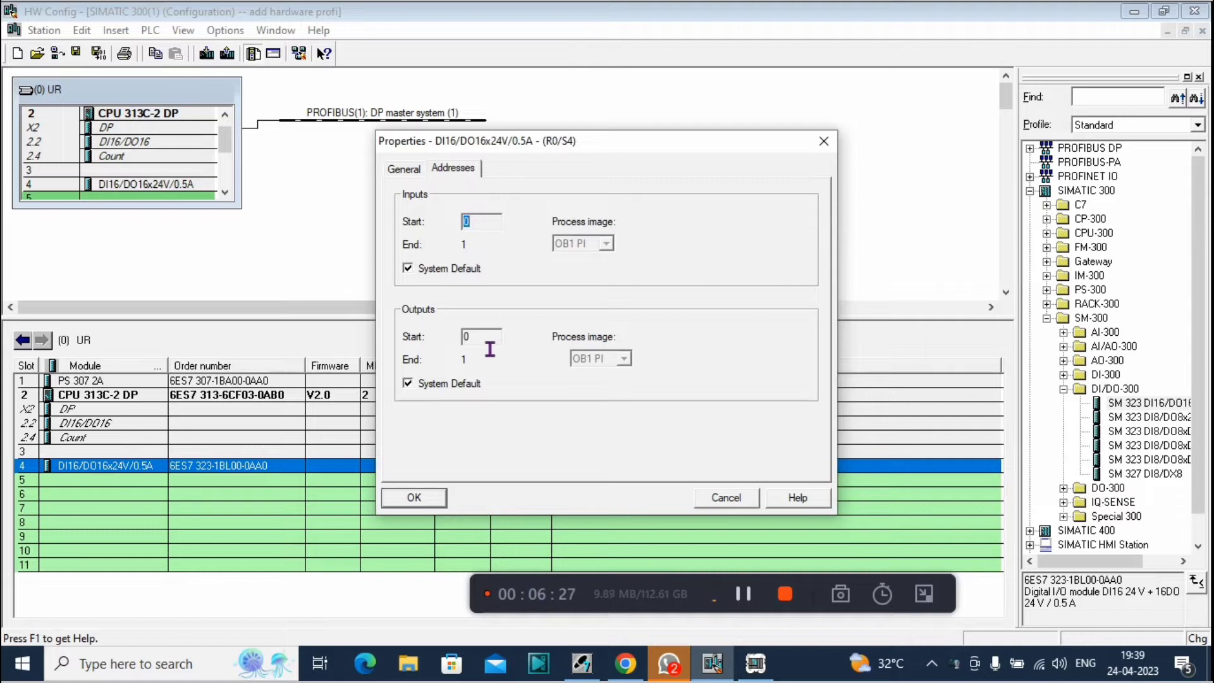
{"action": "left_click", "coordinate": [423, 502]}
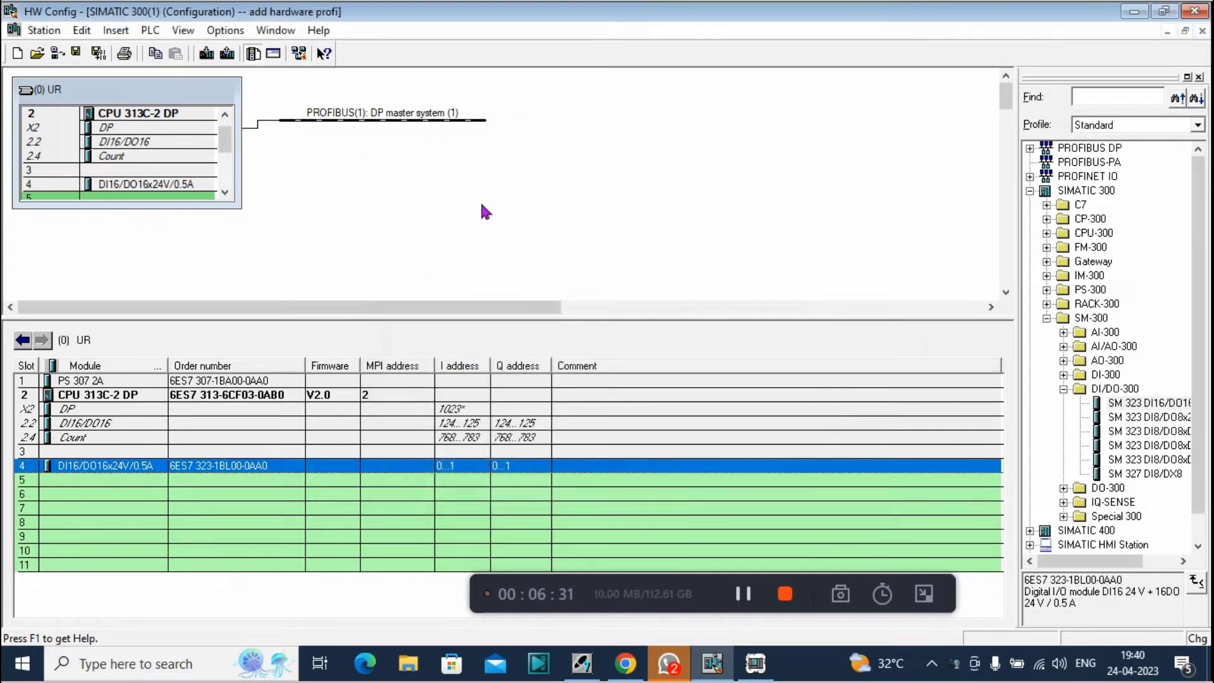
Step: Add an ET 200M IM 153-1 slave (6ES7 153-1AA01-0XB0) to the PROFIBUS(1) DP master system with PROFIBUS address 3
{"action": "left_click", "coordinate": [420, 128]}
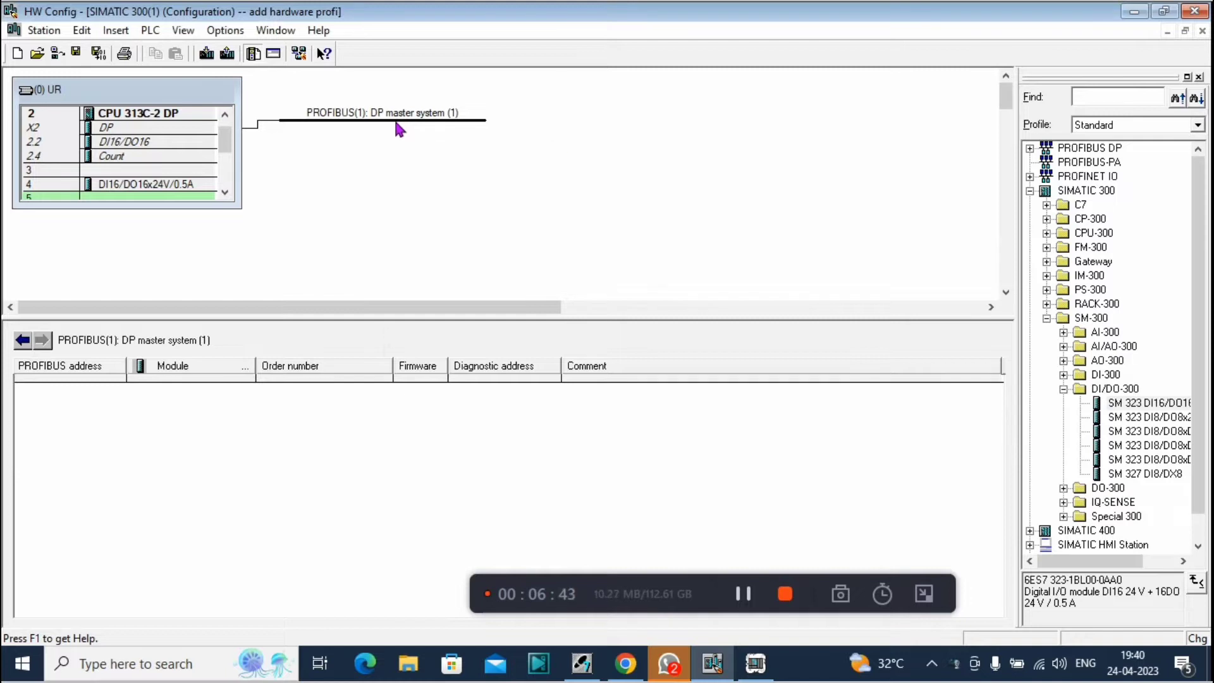
{"action": "left_click", "coordinate": [1029, 191]}
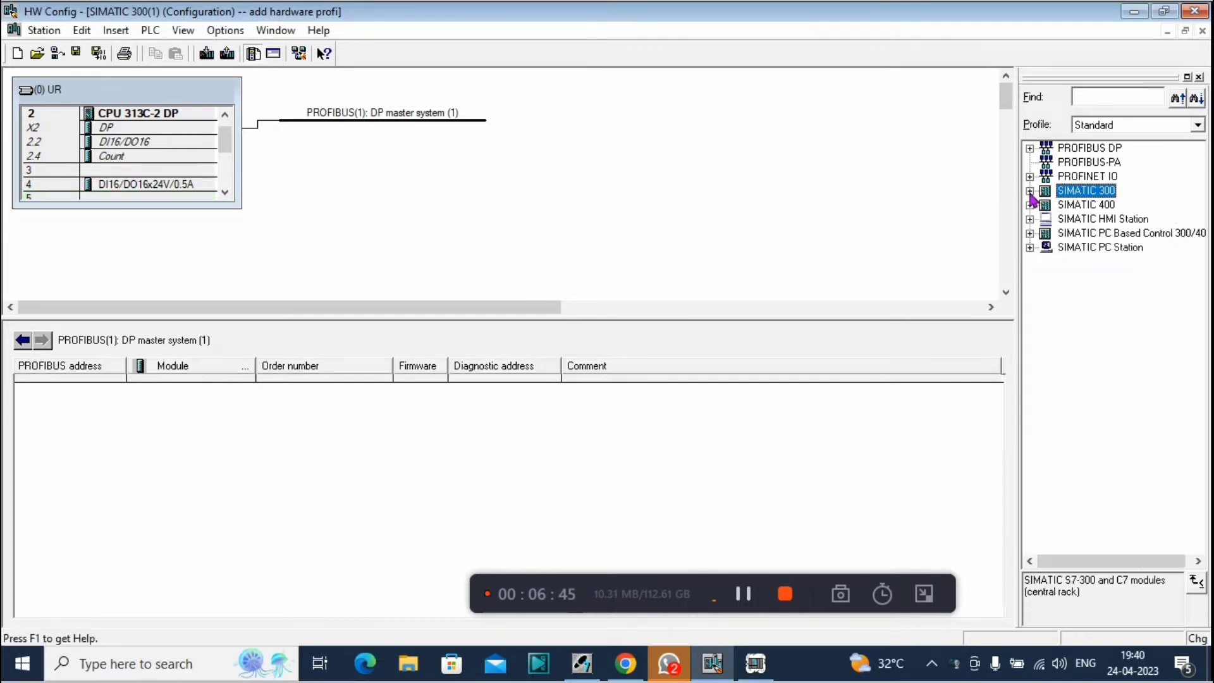
{"action": "left_click", "coordinate": [1029, 148]}
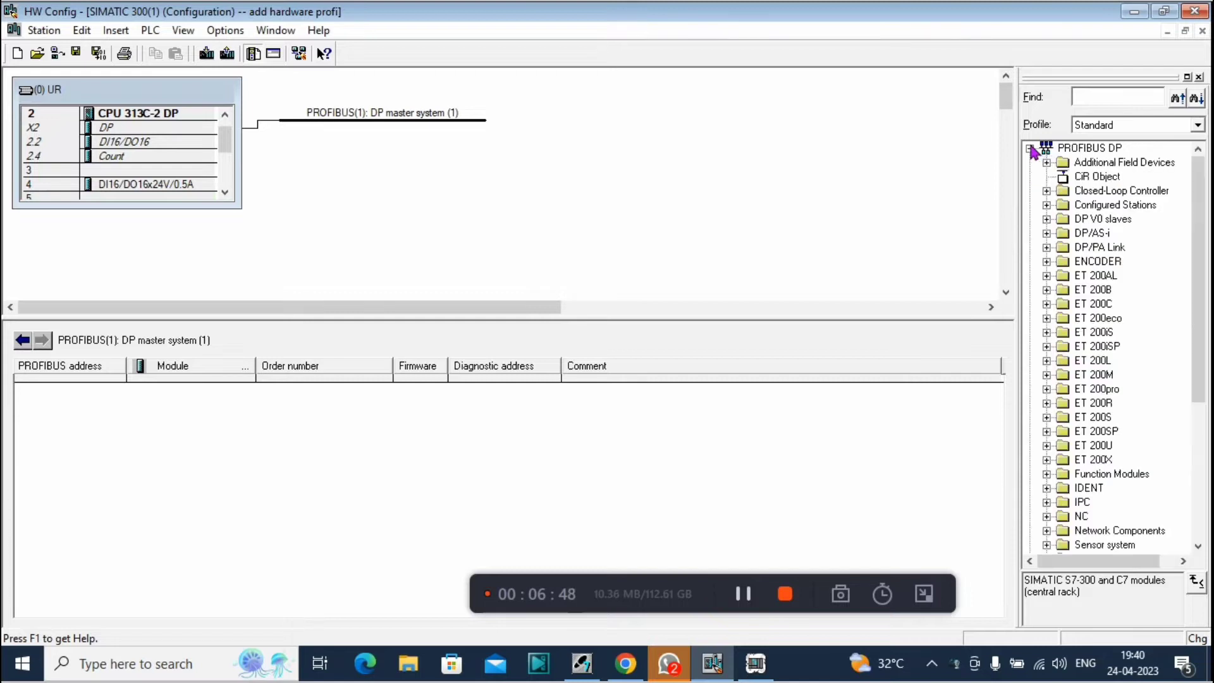
{"action": "left_click", "coordinate": [1046, 376]}
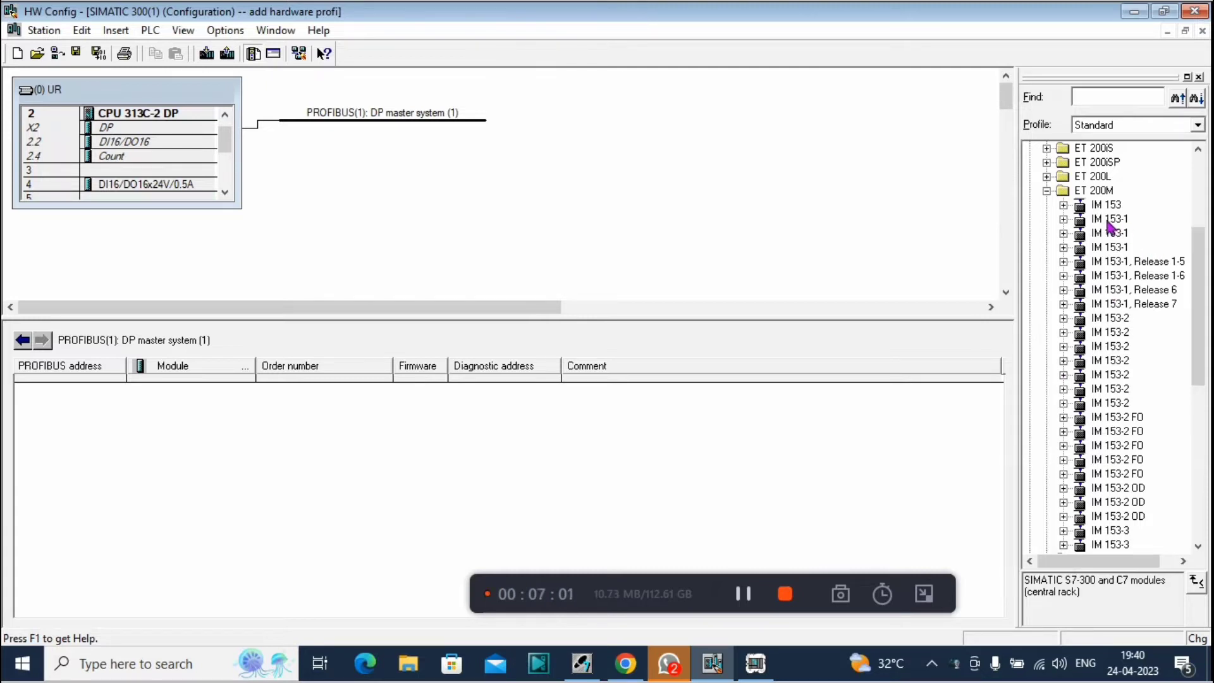
{"action": "left_click", "coordinate": [1063, 220]}
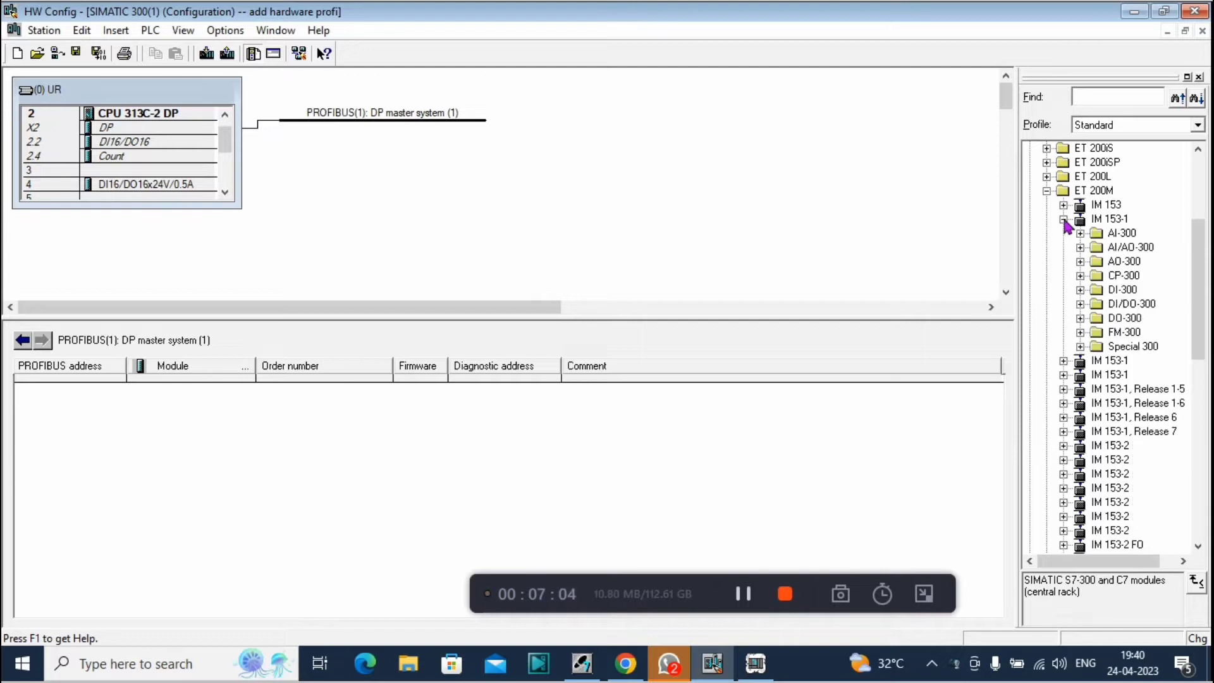
{"action": "left_click", "coordinate": [1063, 220]}
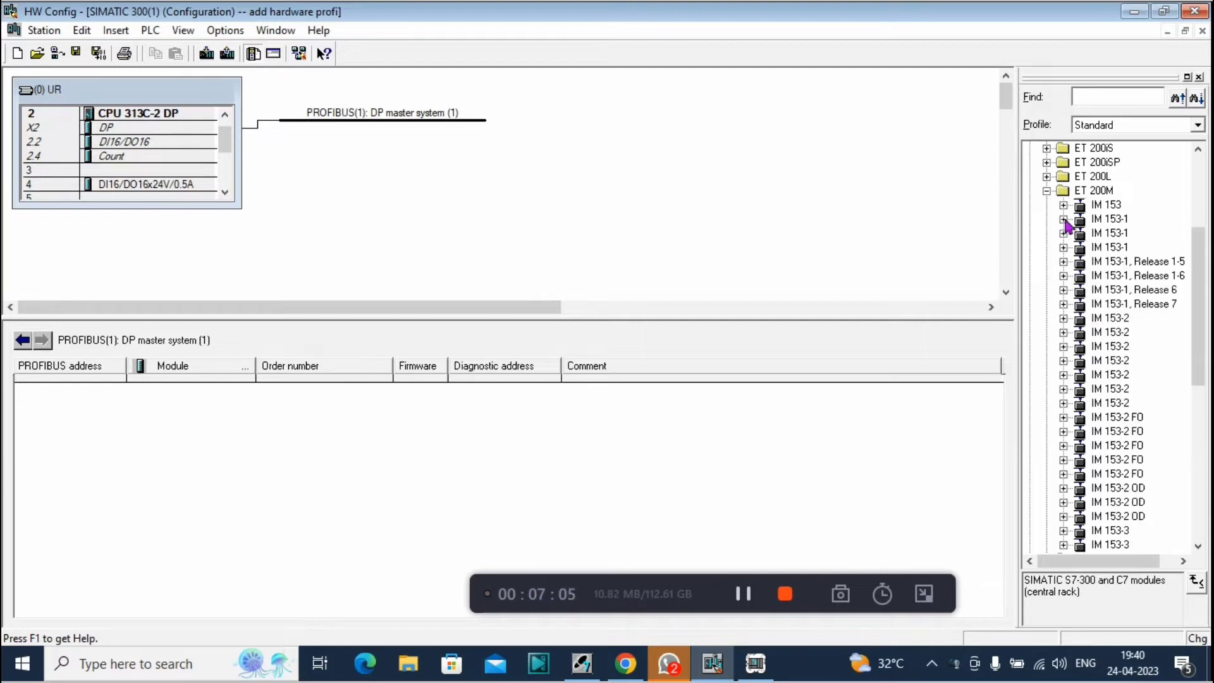
{"action": "left_click", "coordinate": [1101, 220]}
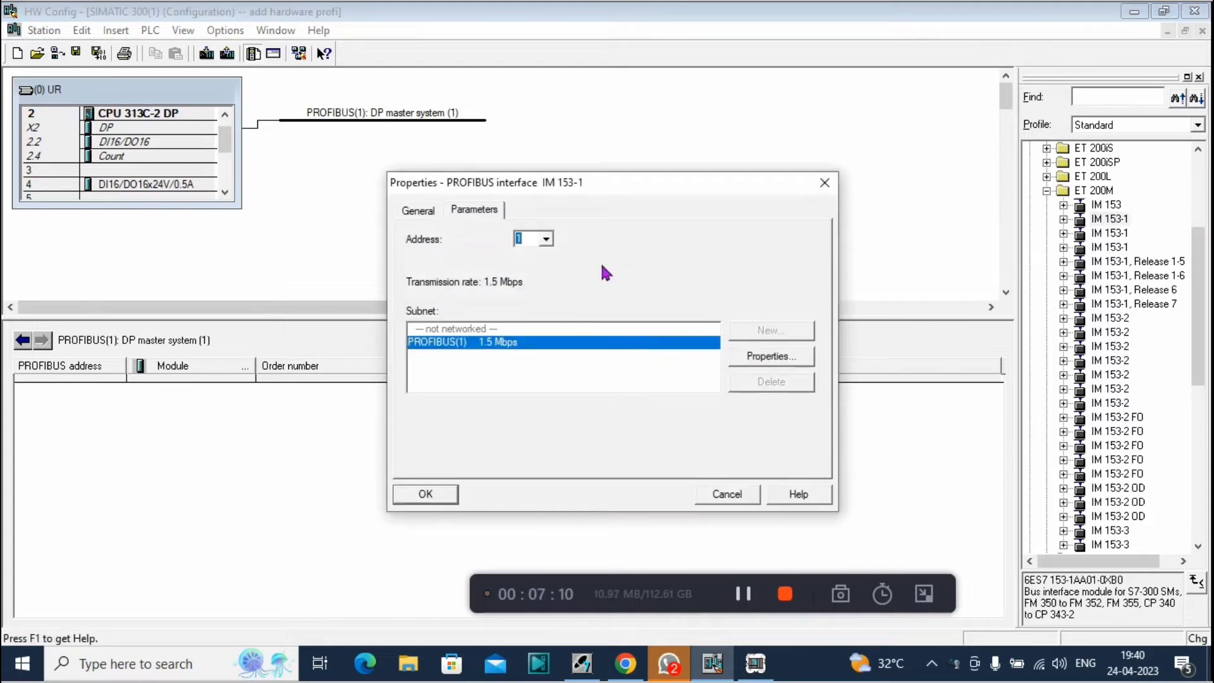
{"action": "left_click", "coordinate": [547, 240]}
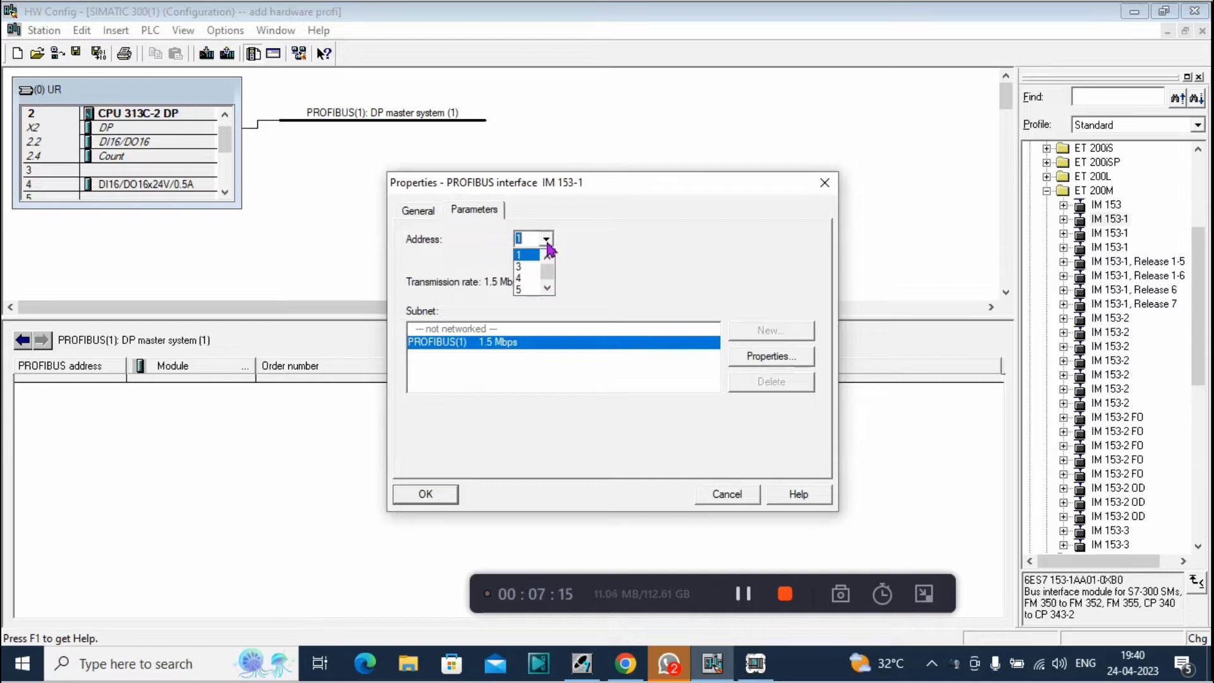
{"action": "left_click", "coordinate": [521, 267]}
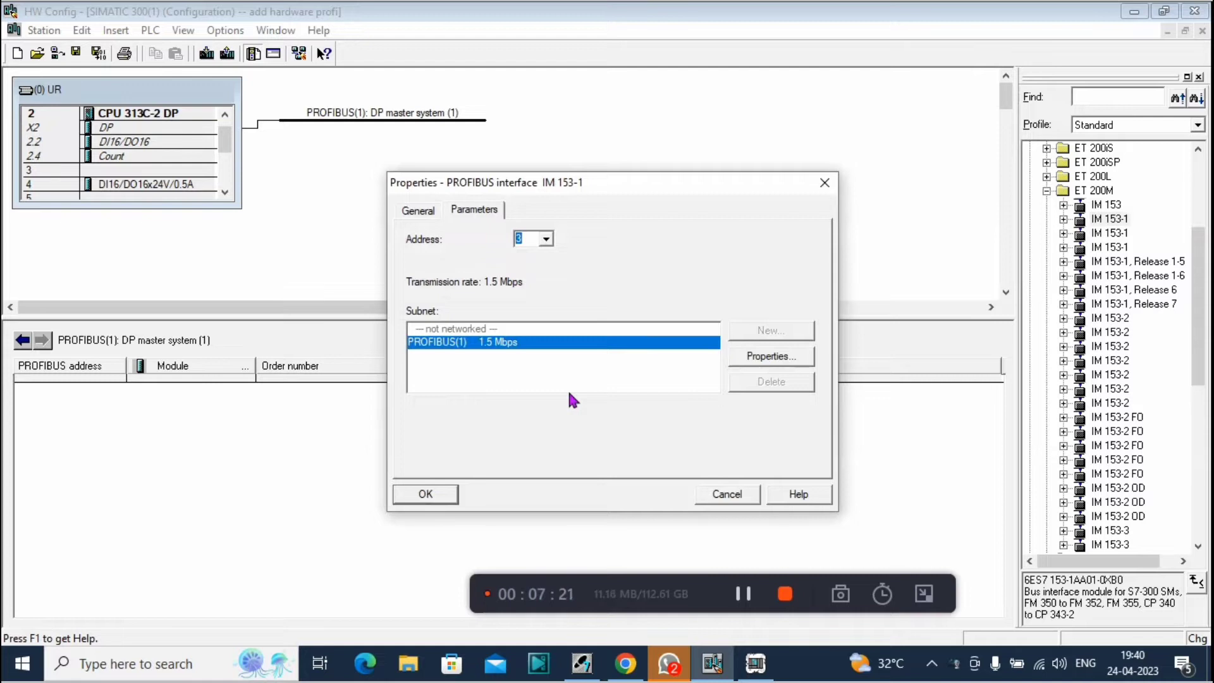
{"action": "left_click", "coordinate": [425, 494]}
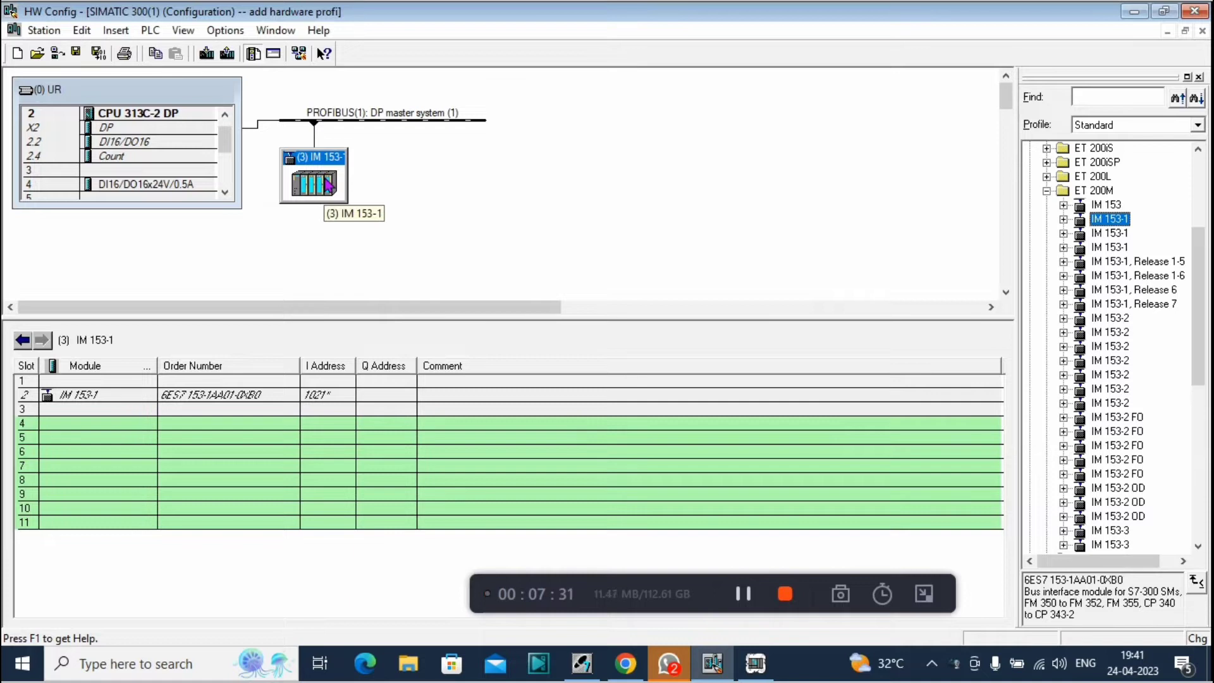
Step: Insert the SM 323 DI16/DO16 module 6ES7 323-1BL00-0AA0 from the IM 153-1's own DI/DO-300 folder in slot 4 of slave 3
{"action": "left_click", "coordinate": [1063, 219]}
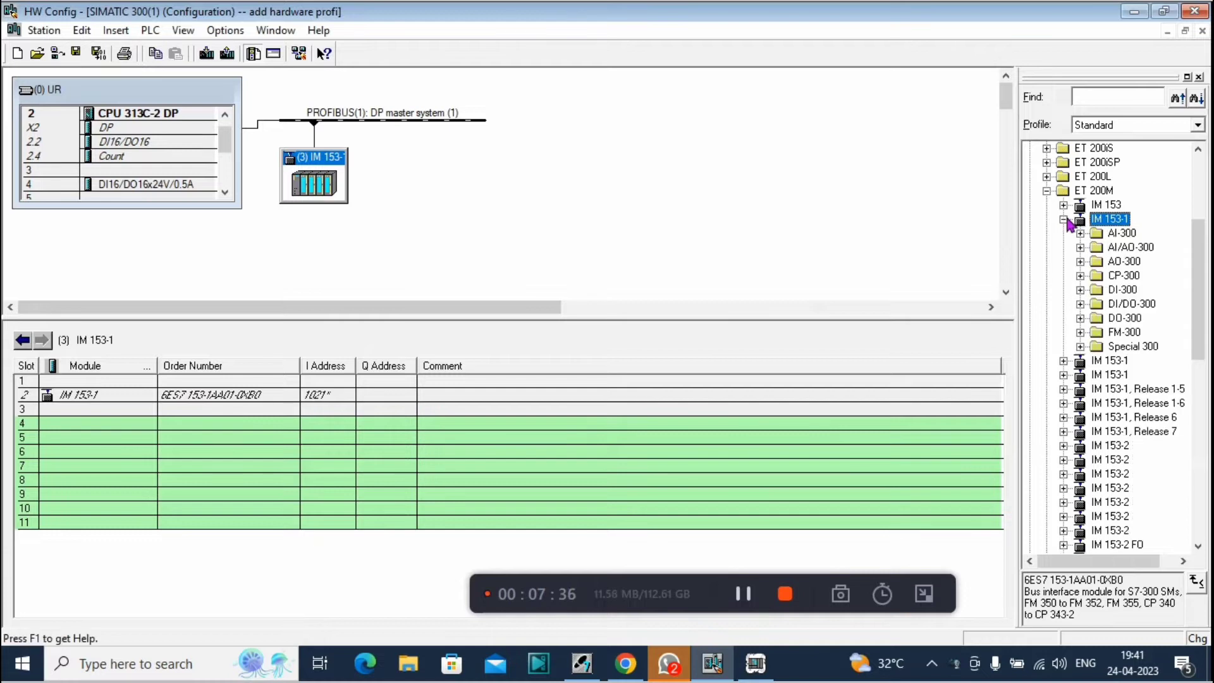
{"action": "left_click", "coordinate": [1079, 305]}
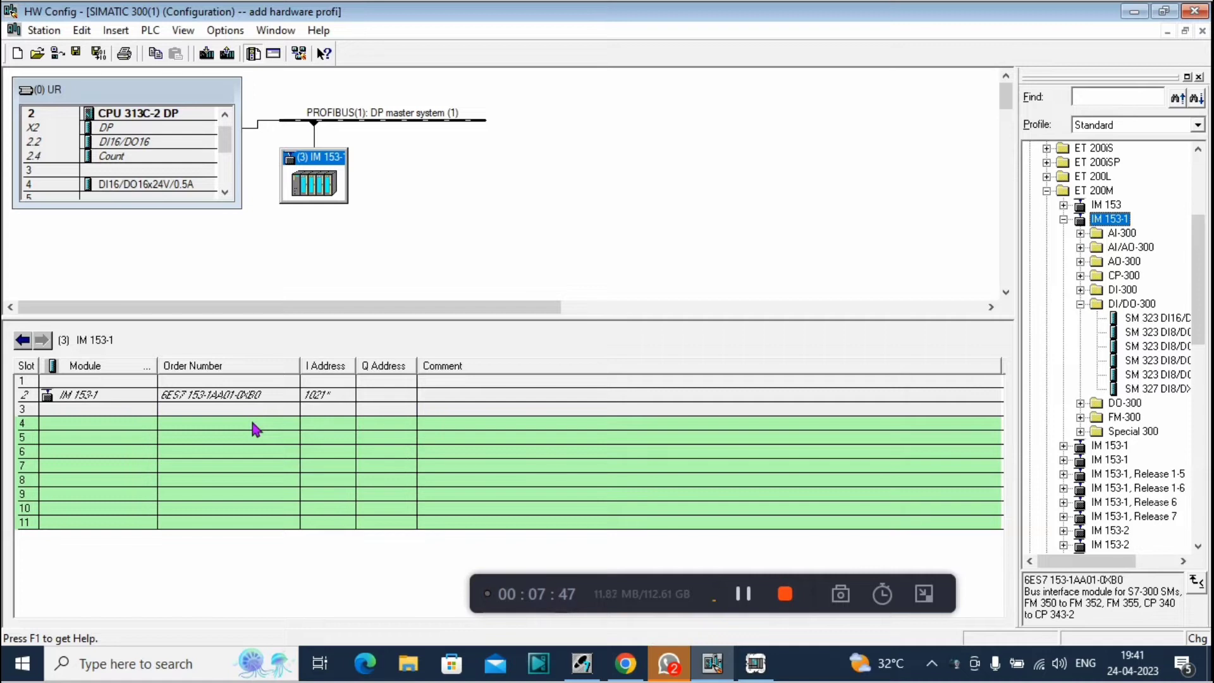
{"action": "left_click", "coordinate": [218, 411]}
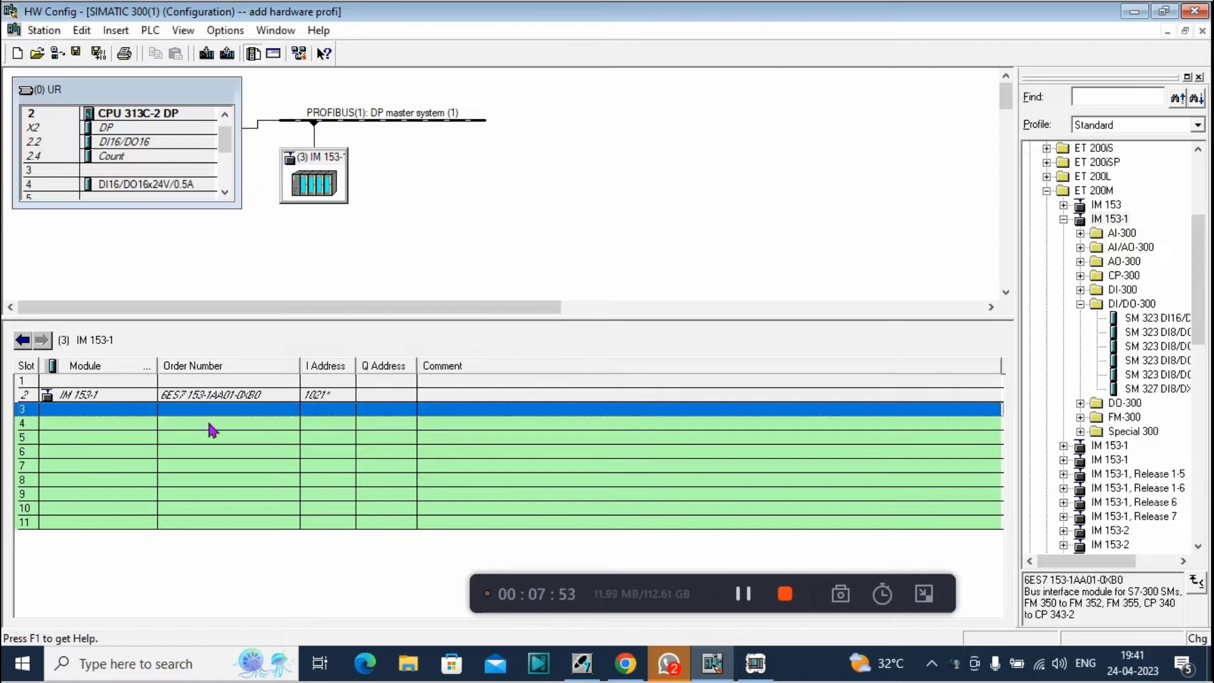
{"action": "left_click", "coordinate": [211, 430]}
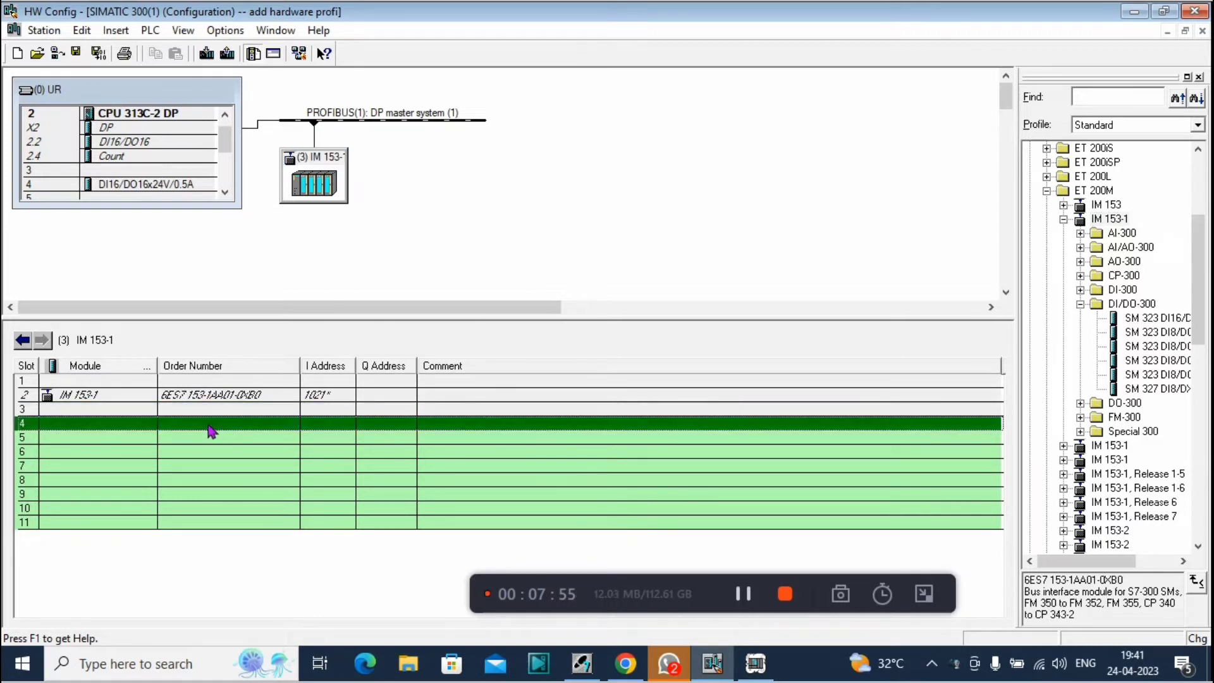
{"action": "double_click", "coordinate": [1138, 318]}
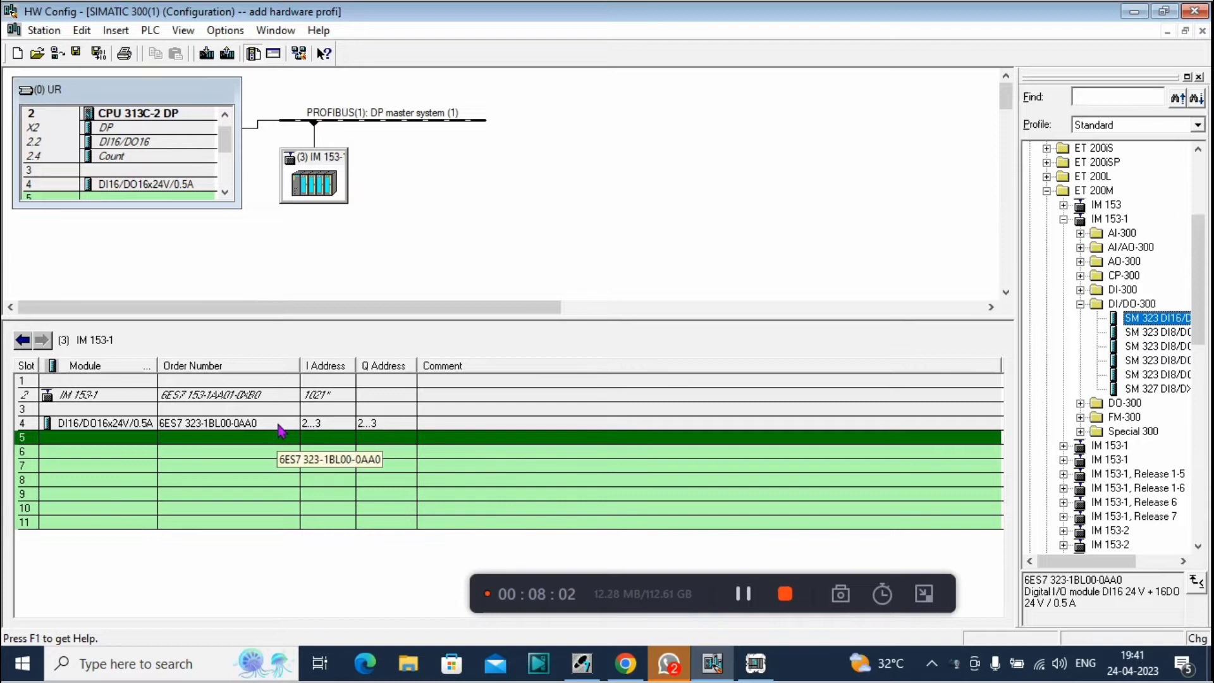
Step: Compare the input and output addresses of slave 3's DI16/DO16 module with those of the central rack's slot 4 module
{"action": "double_click", "coordinate": [280, 425]}
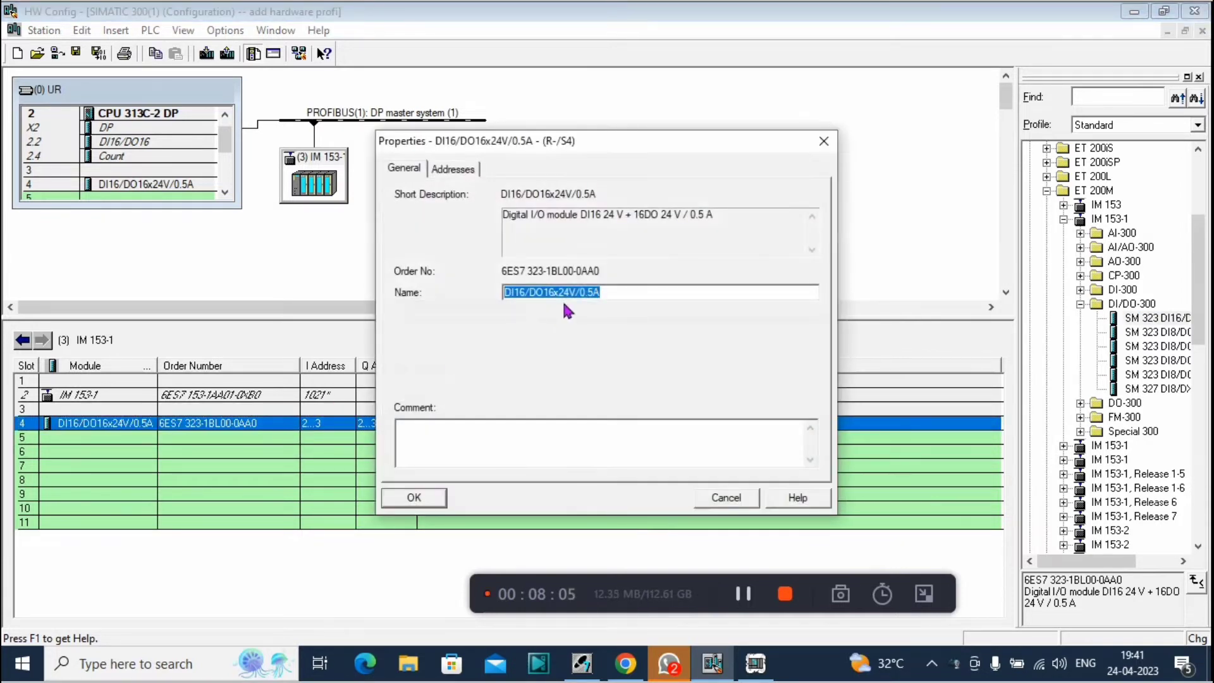
{"action": "left_click", "coordinate": [462, 169]}
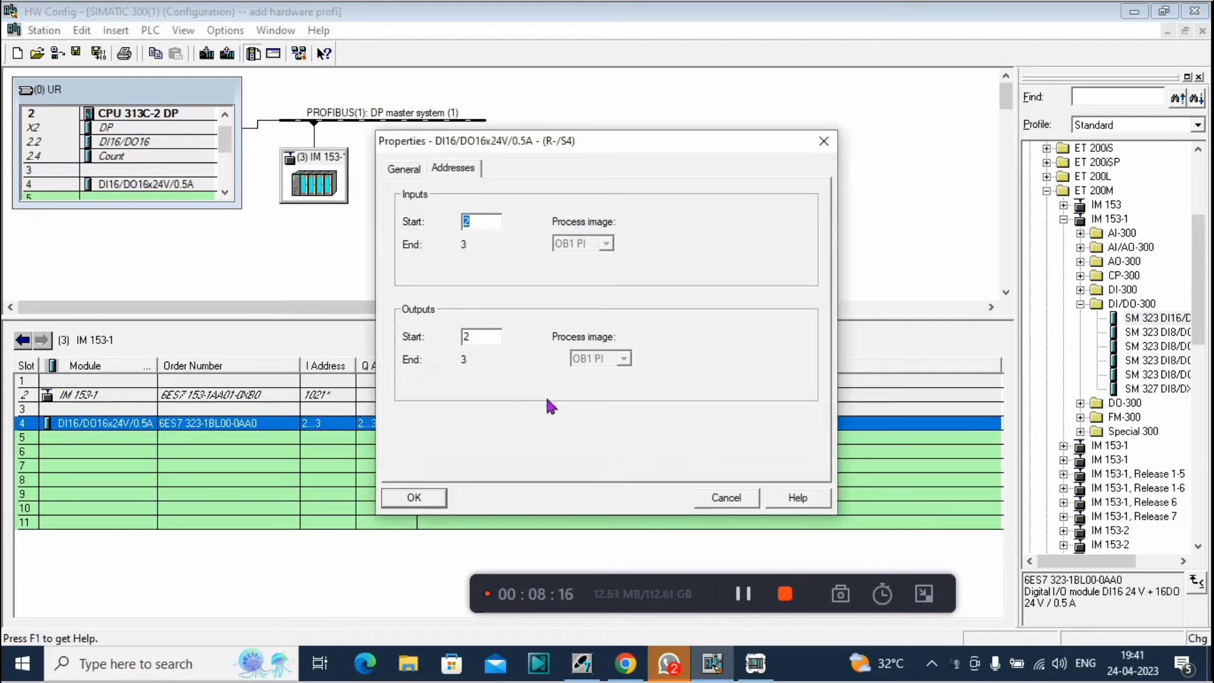
{"action": "left_click", "coordinate": [411, 499]}
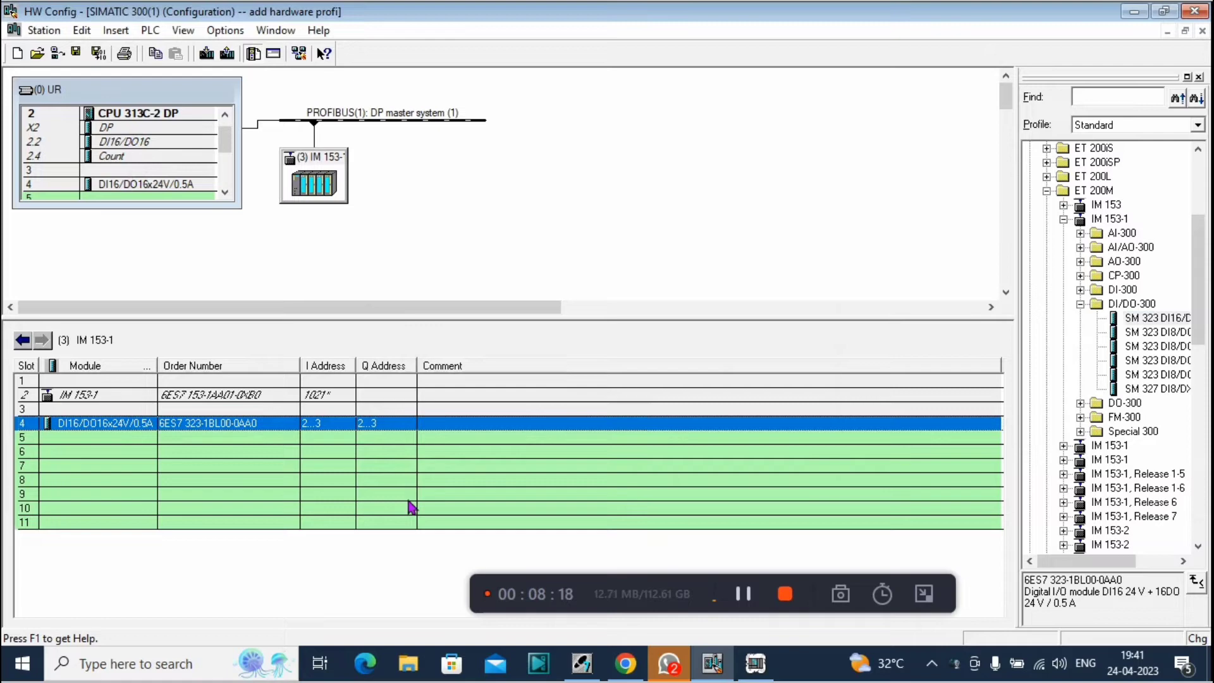
{"action": "double_click", "coordinate": [127, 184]}
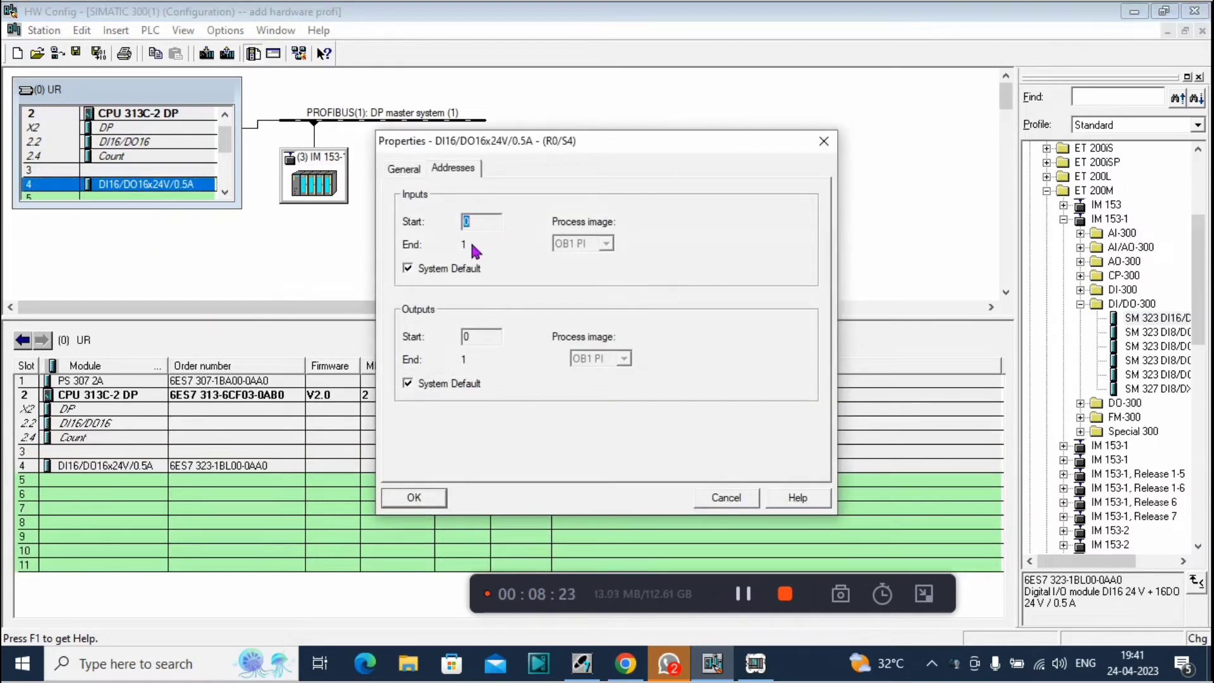
{"action": "left_click", "coordinate": [422, 499]}
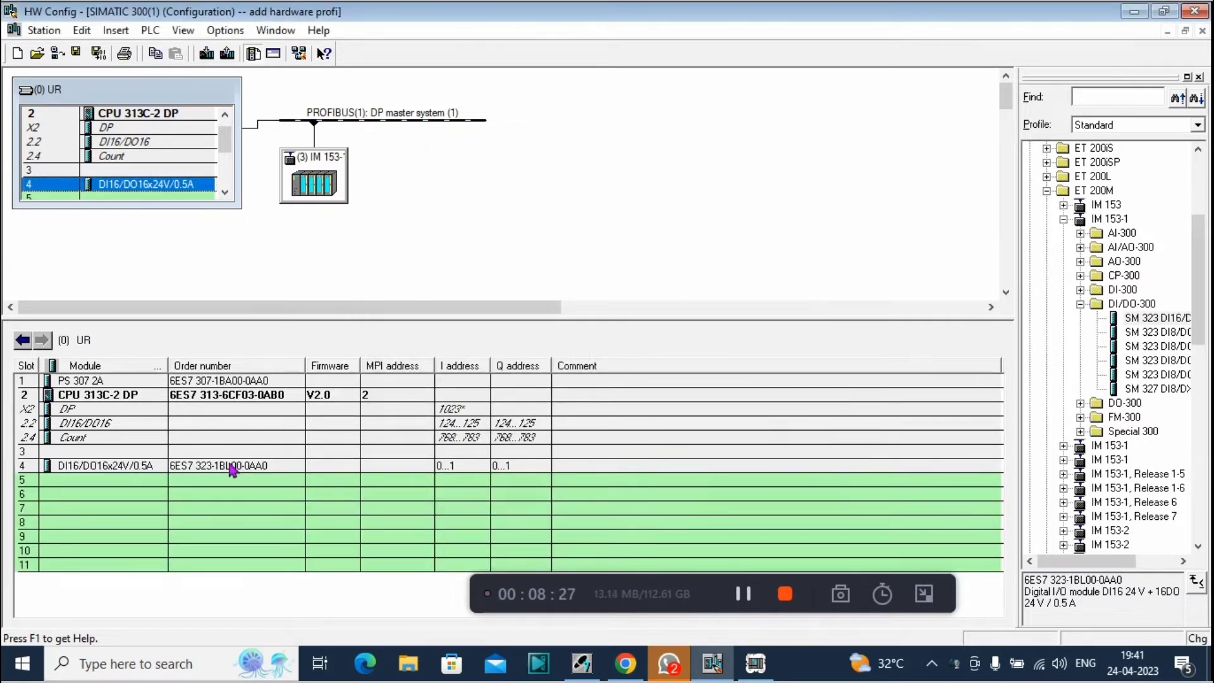
{"action": "left_click", "coordinate": [315, 175]}
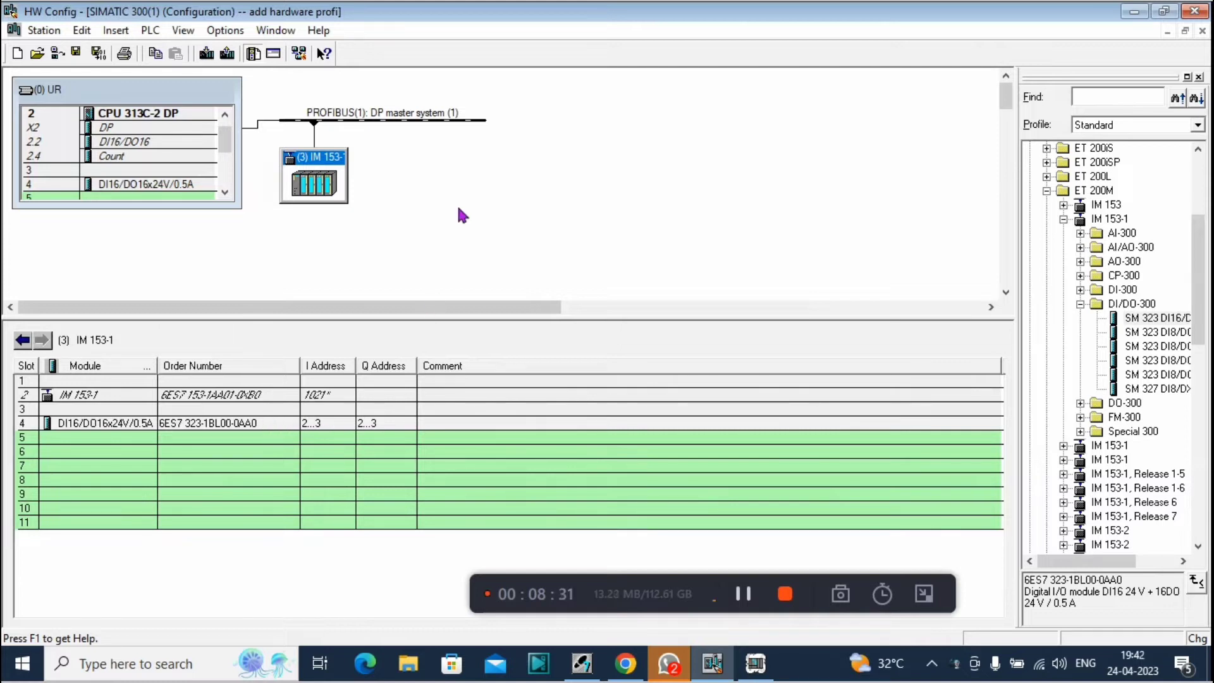
Step: Add a second IM 153-1 slave at PROFIBUS address 4 and insert the SM 323 DI16/DO16 module 6ES7 323-1BL00-0AA0 in its slot 4
{"action": "left_click", "coordinate": [434, 124]}
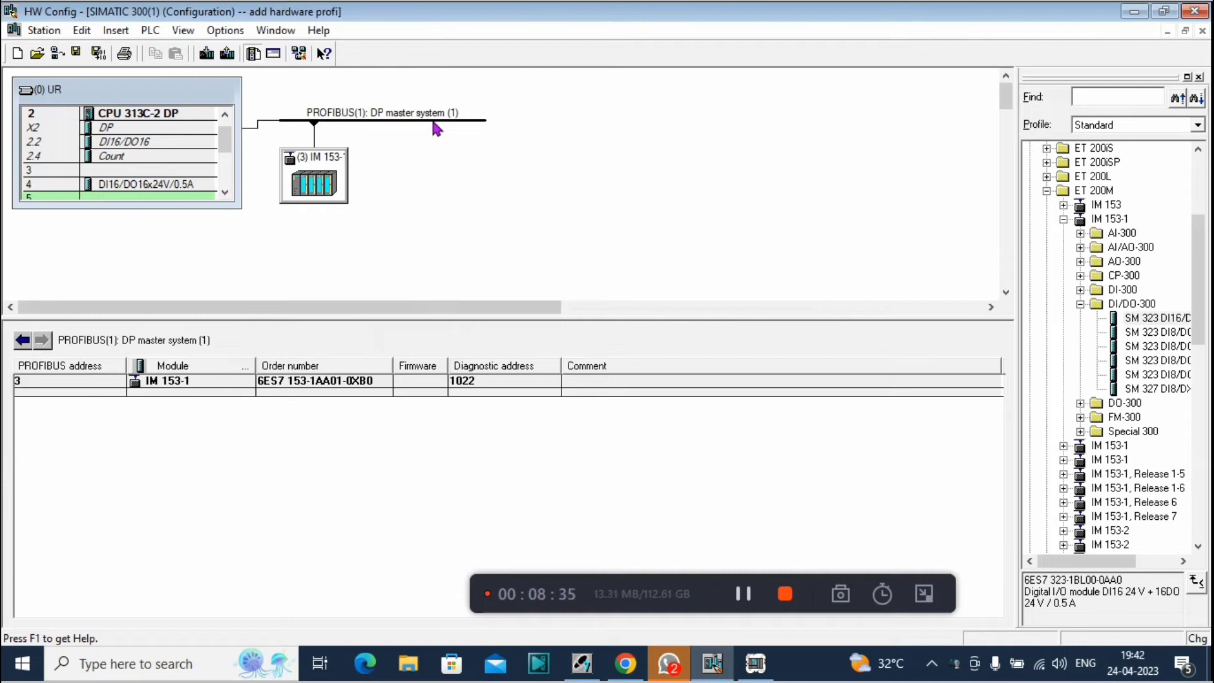
{"action": "double_click", "coordinate": [1114, 220]}
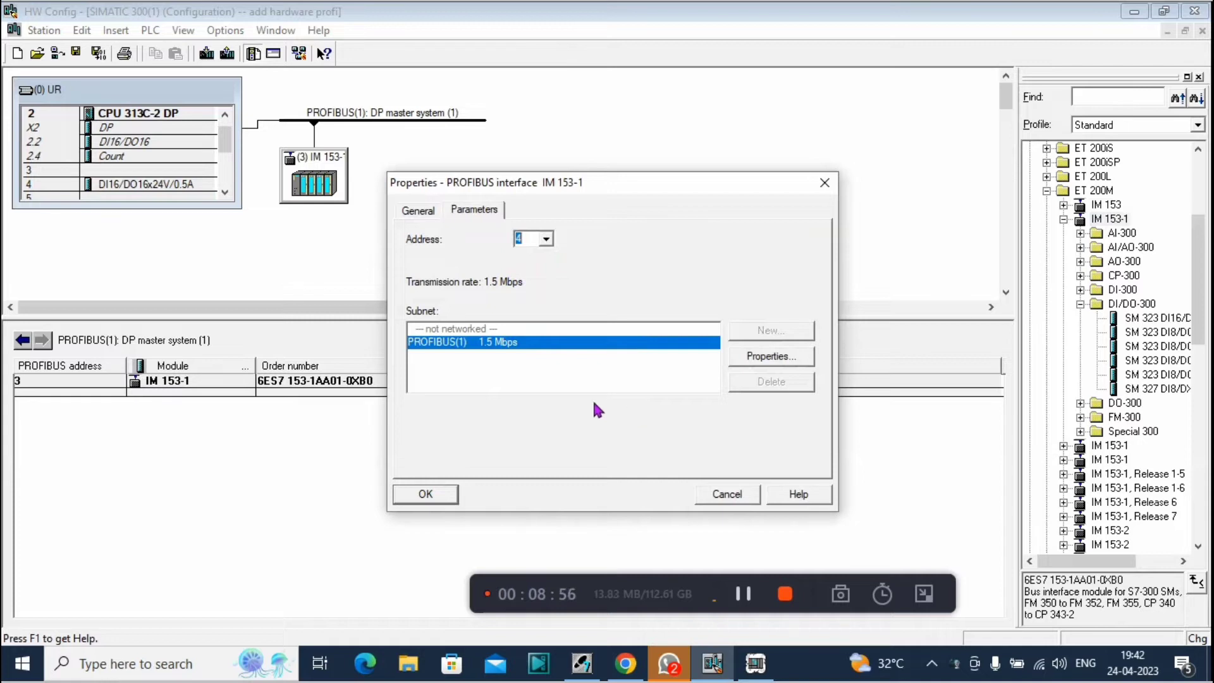
{"action": "left_click", "coordinate": [426, 495]}
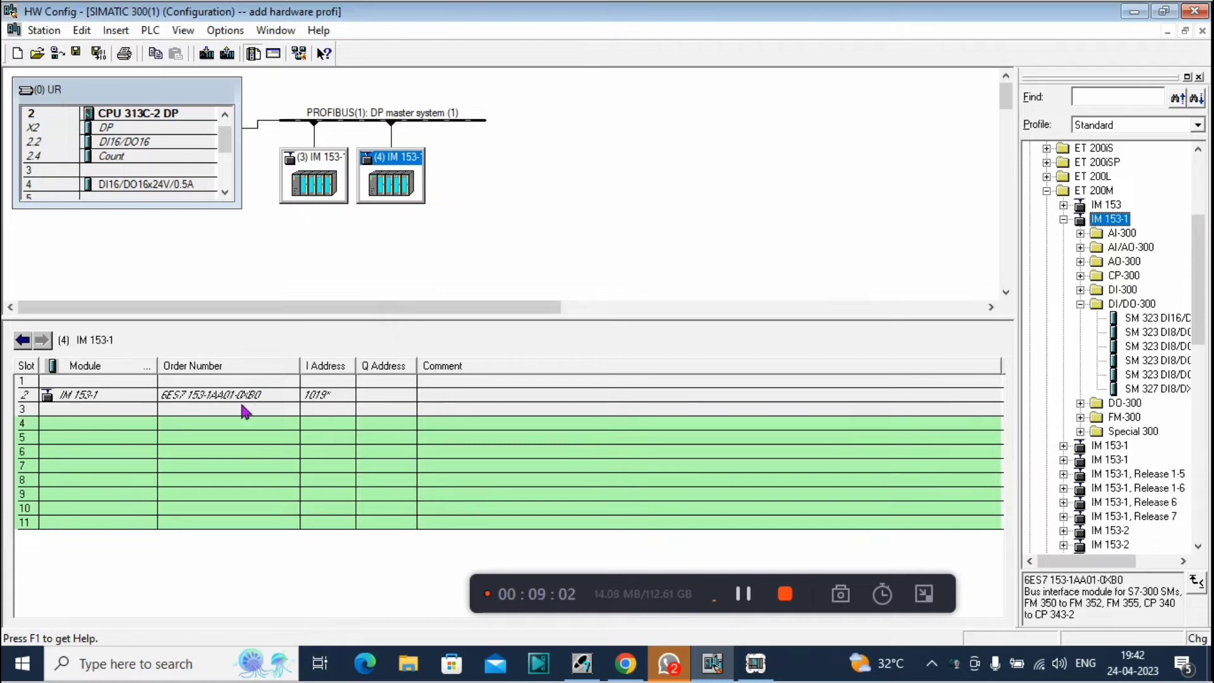
{"action": "left_click", "coordinate": [218, 432]}
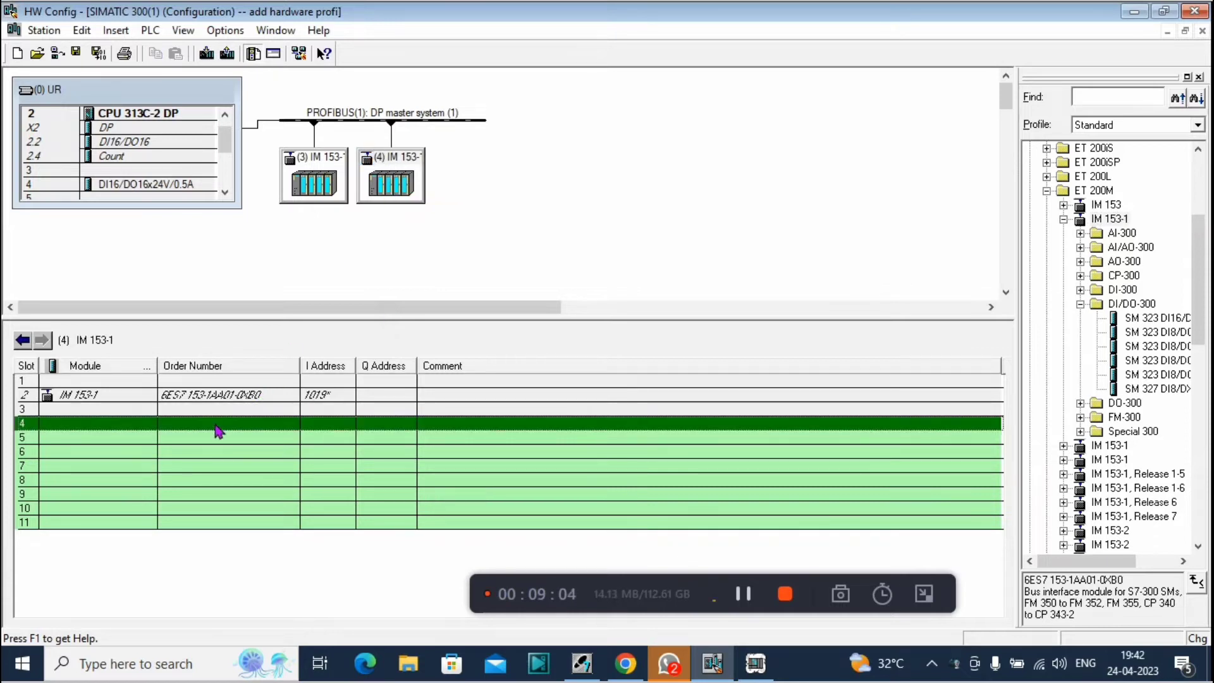
{"action": "double_click", "coordinate": [1142, 320]}
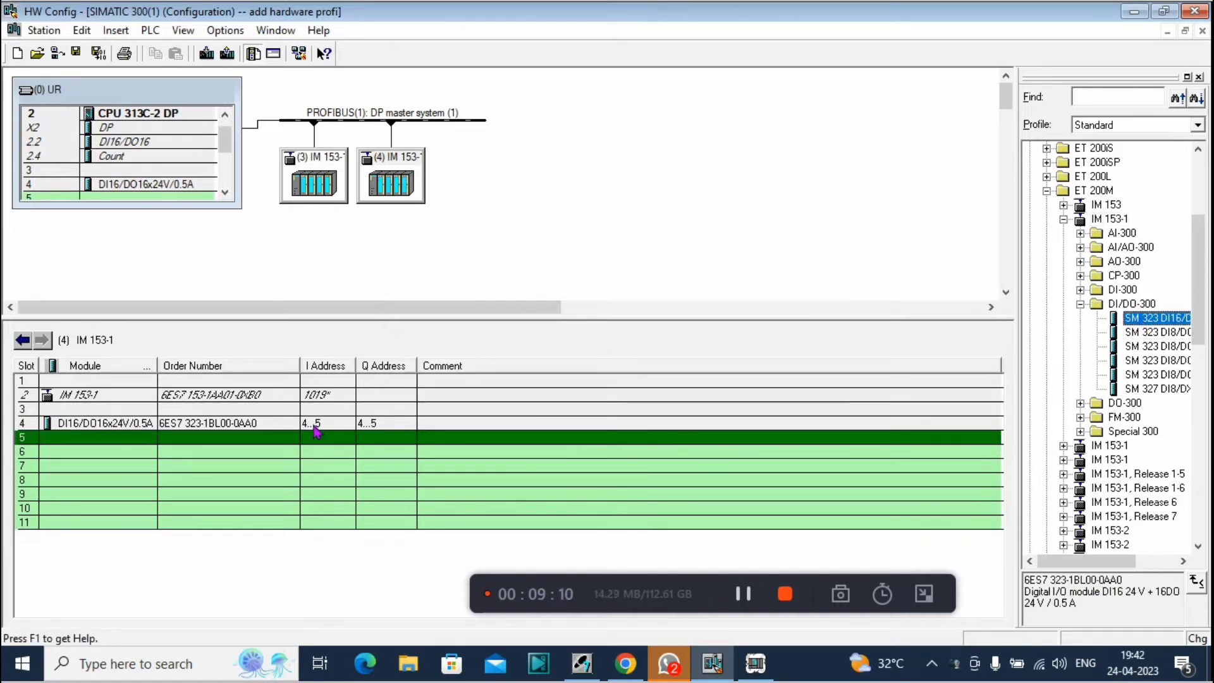
Step: Check the input and output addresses of the DI16/DO16 module in slot 4 of slave 4
{"action": "double_click", "coordinate": [246, 425]}
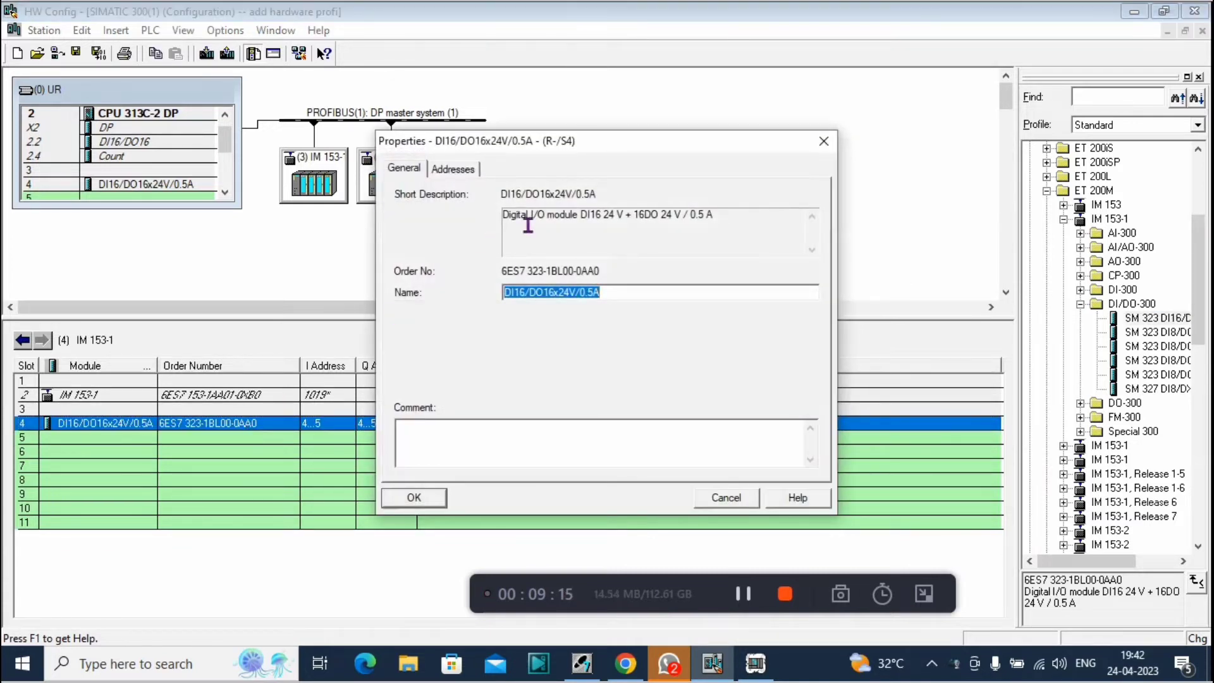
{"action": "left_click", "coordinate": [457, 169]}
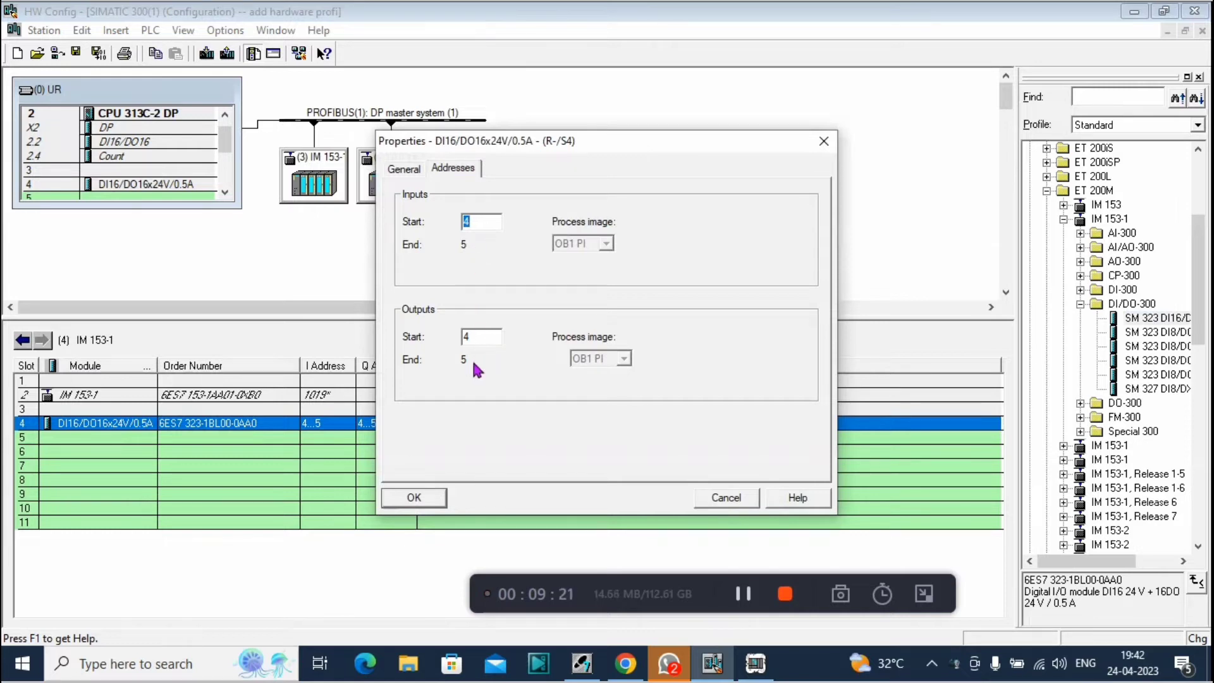
{"action": "left_click", "coordinate": [426, 498]}
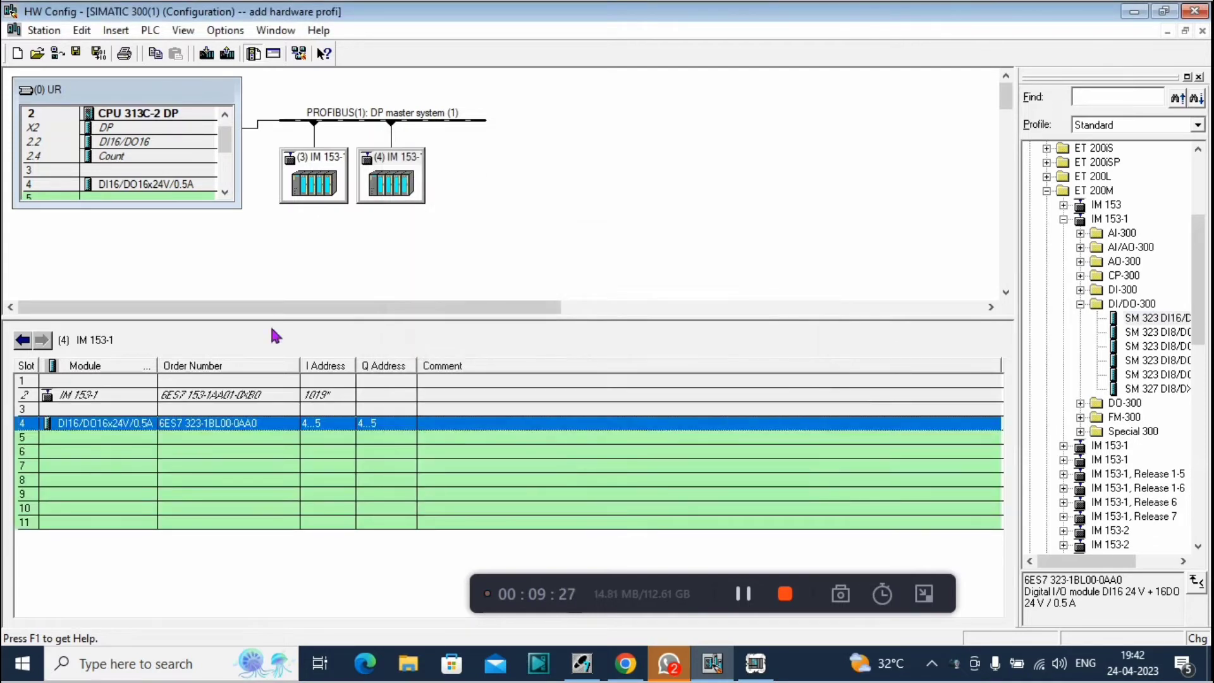
Step: Save and compile the station configuration and download it to CPU 313C-2 DP at PROFIBUS address 2, restarting the CPU
{"action": "left_click", "coordinate": [98, 54]}
{"action": "left_click", "coordinate": [98, 54]}
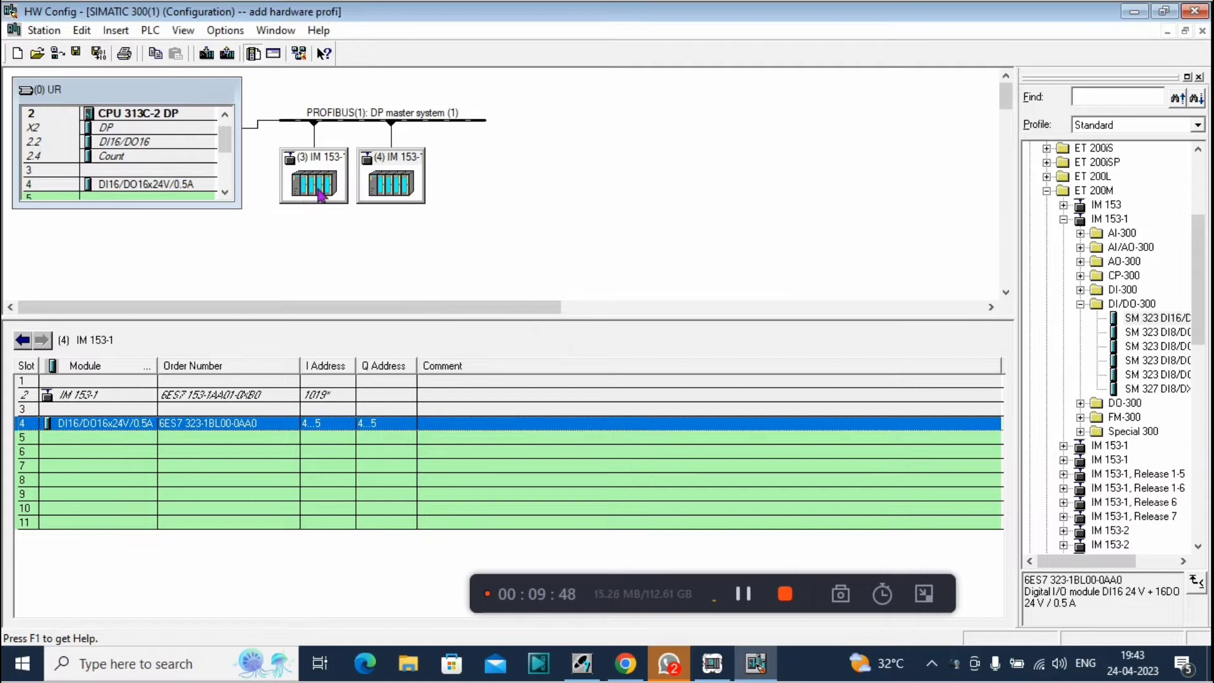
{"action": "left_click", "coordinate": [208, 58]}
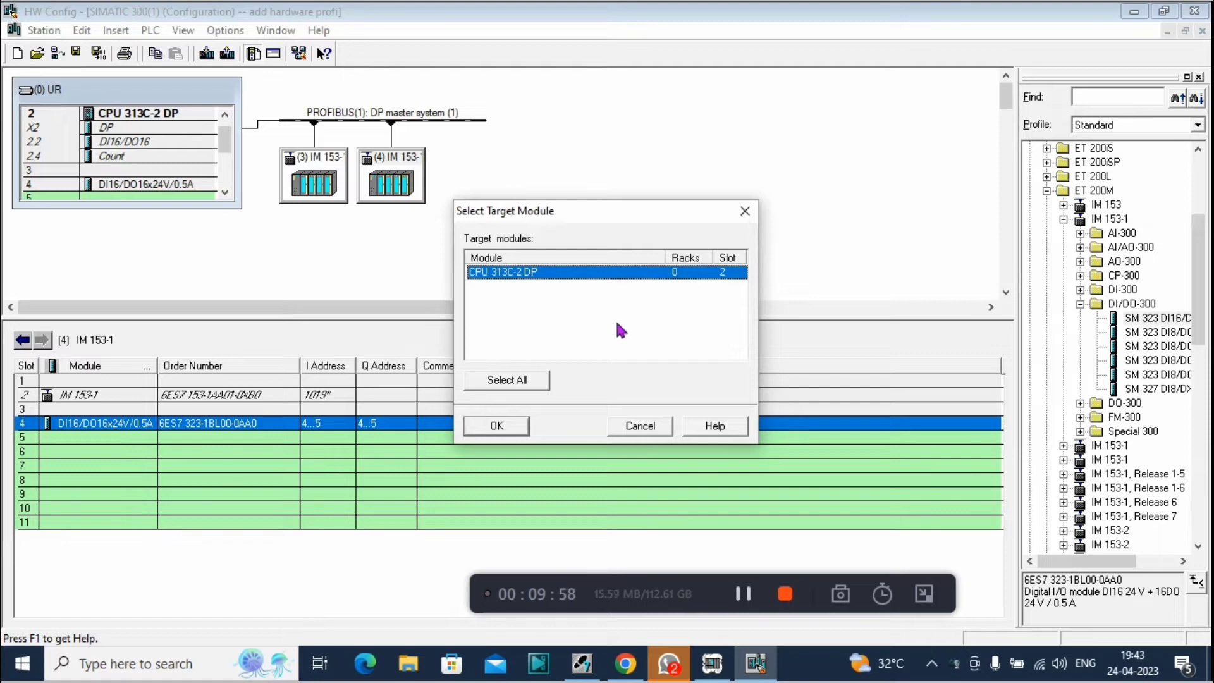
{"action": "left_click", "coordinate": [499, 429]}
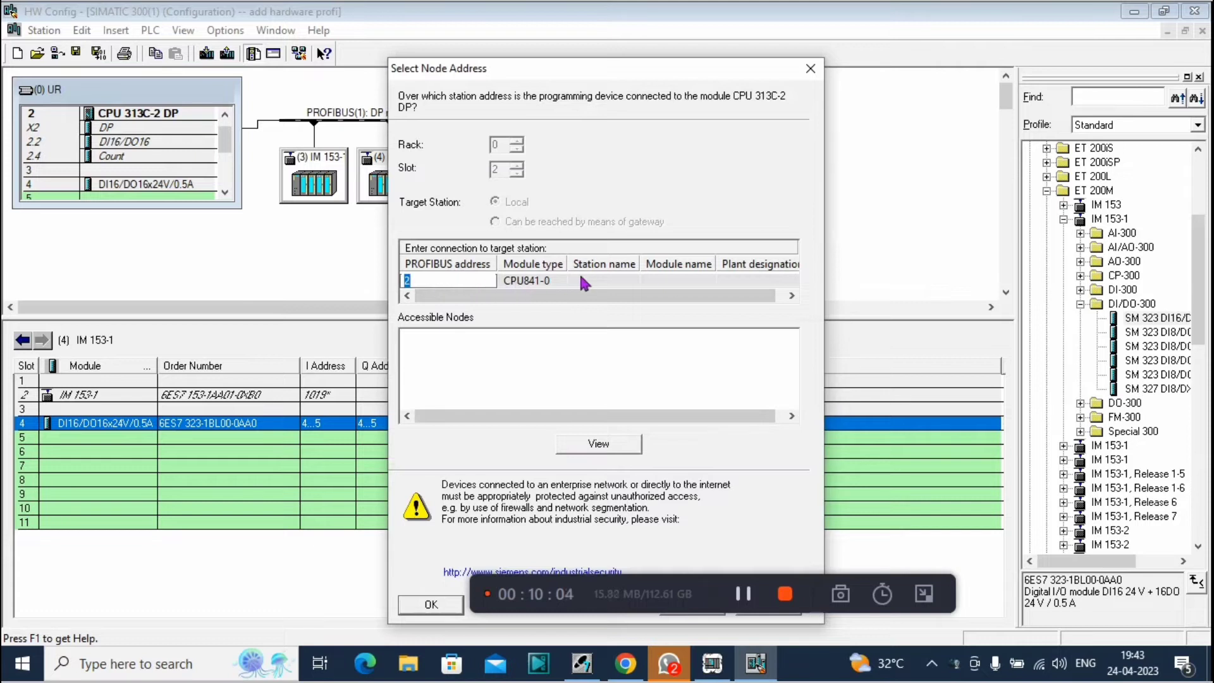
{"action": "left_click", "coordinate": [597, 444]}
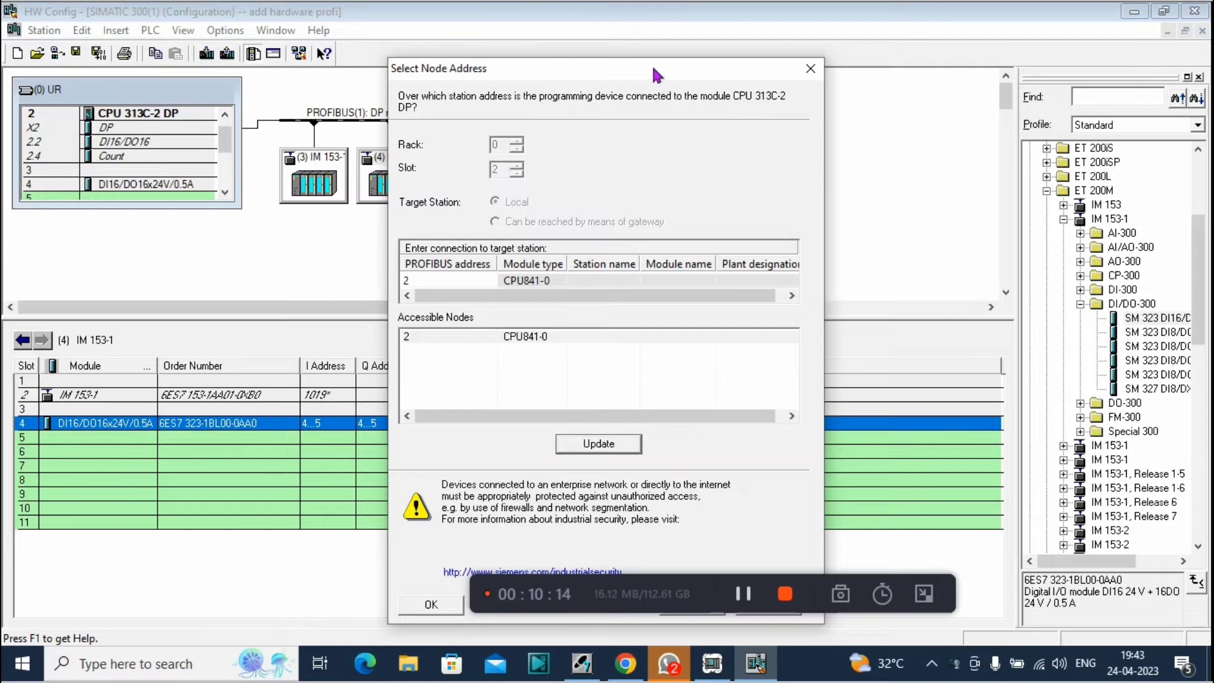
{"action": "left_click_drag", "start_coordinate": [651, 64], "coordinate": [343, 30]}
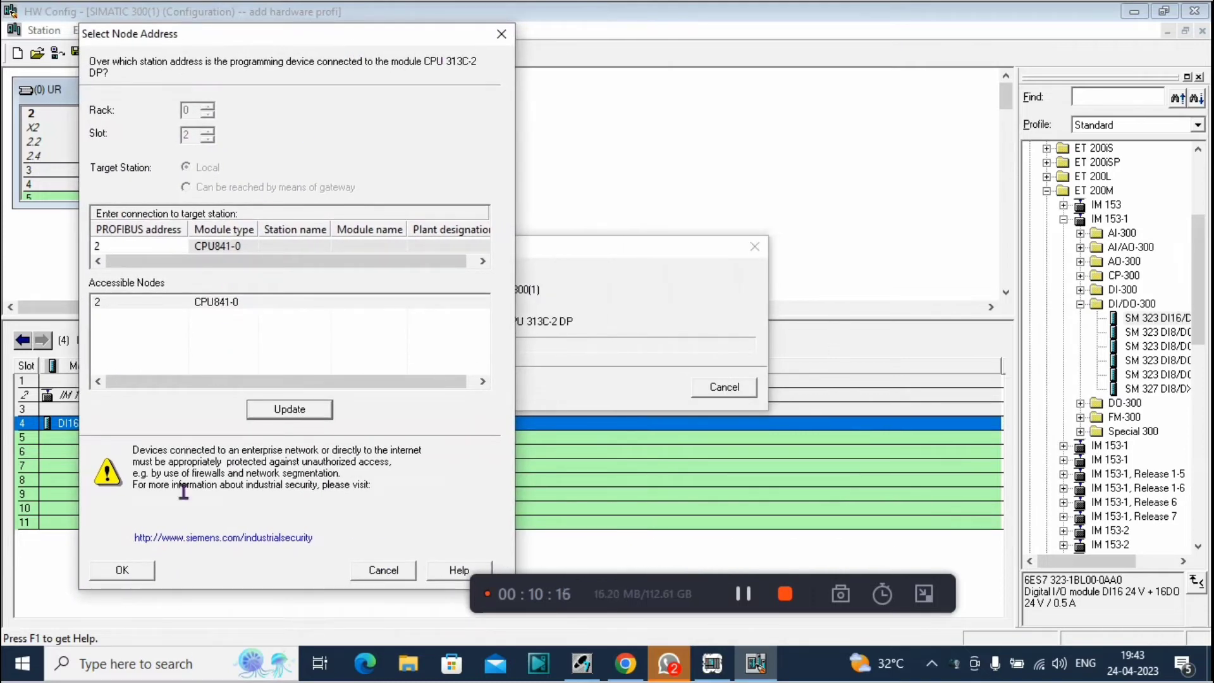
{"action": "left_click", "coordinate": [135, 571]}
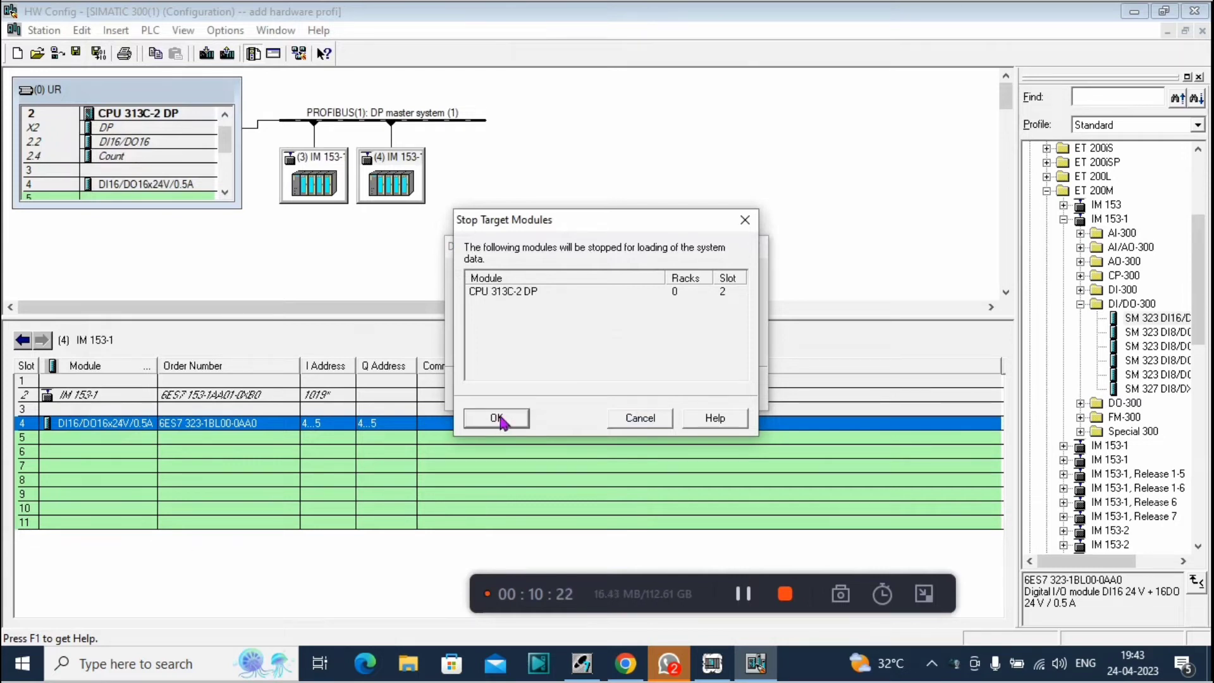
{"action": "left_click", "coordinate": [497, 419]}
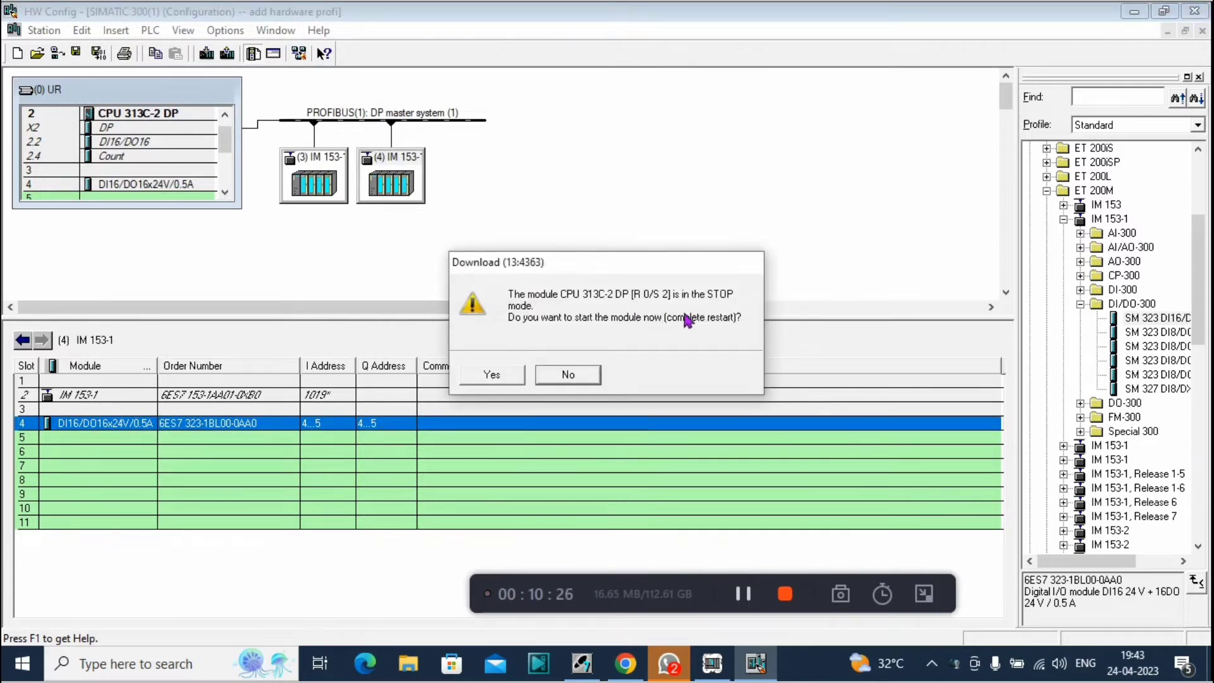
{"action": "left_click", "coordinate": [492, 377]}
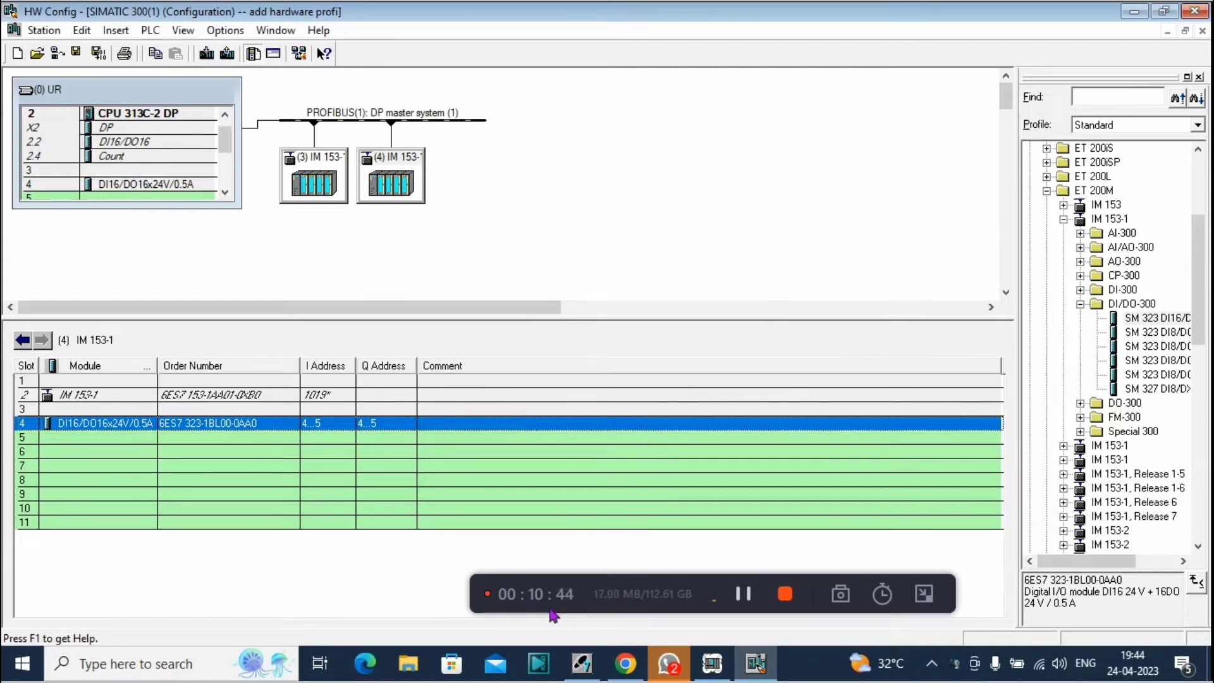
Step: Switch to SIMATIC Manager and open OB1 from the CPU 313C-2 DP's Blocks folder, keeping LAD as its language
{"action": "mouse_move", "coordinate": [588, 674]}
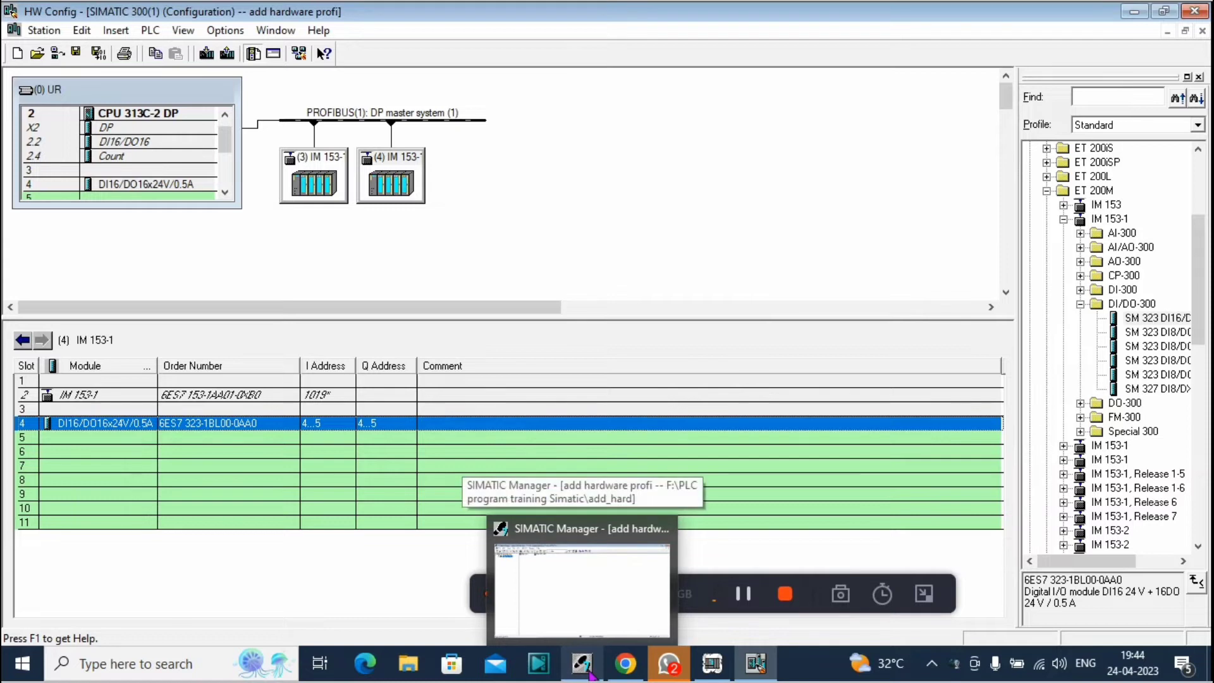
{"action": "left_click", "coordinate": [583, 664]}
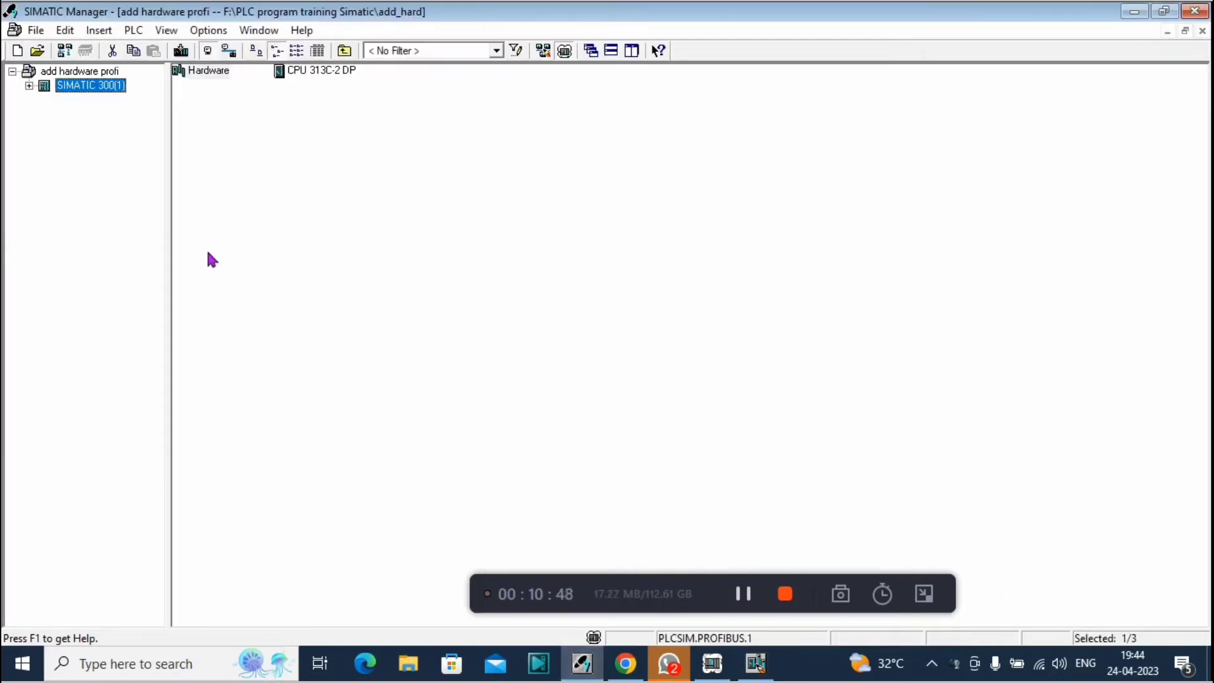
{"action": "left_click", "coordinate": [29, 85]}
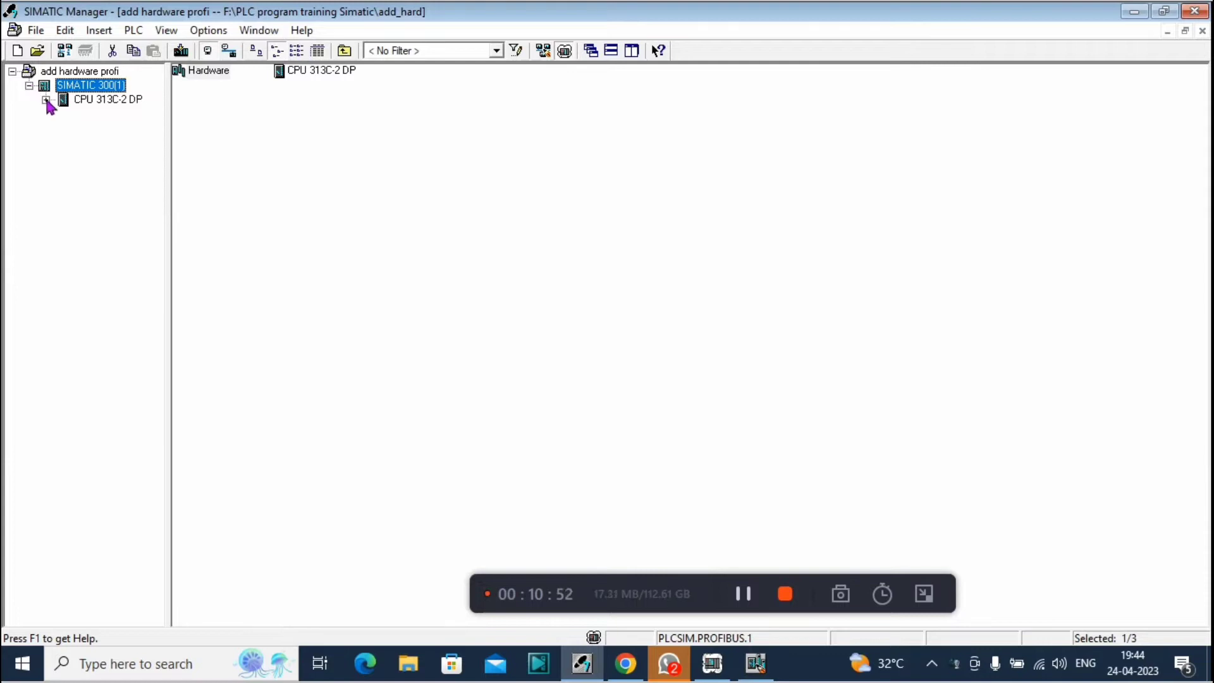
{"action": "left_click", "coordinate": [45, 99]}
{"action": "left_click", "coordinate": [63, 114]}
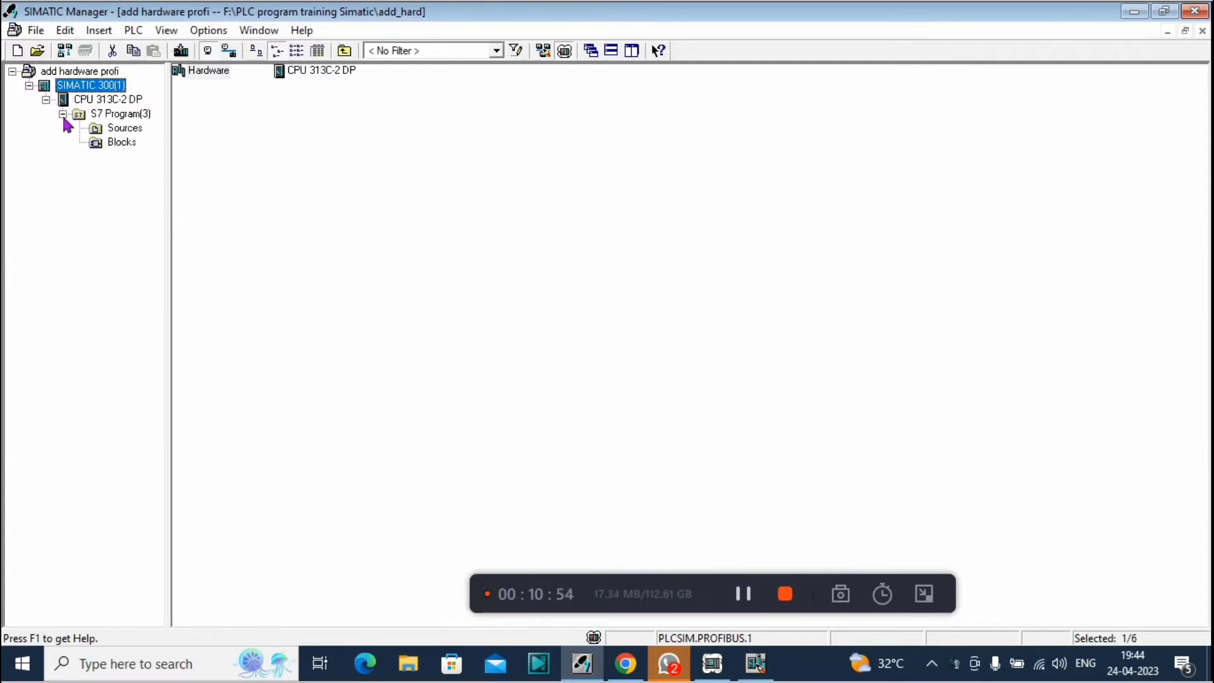
{"action": "left_click", "coordinate": [114, 146]}
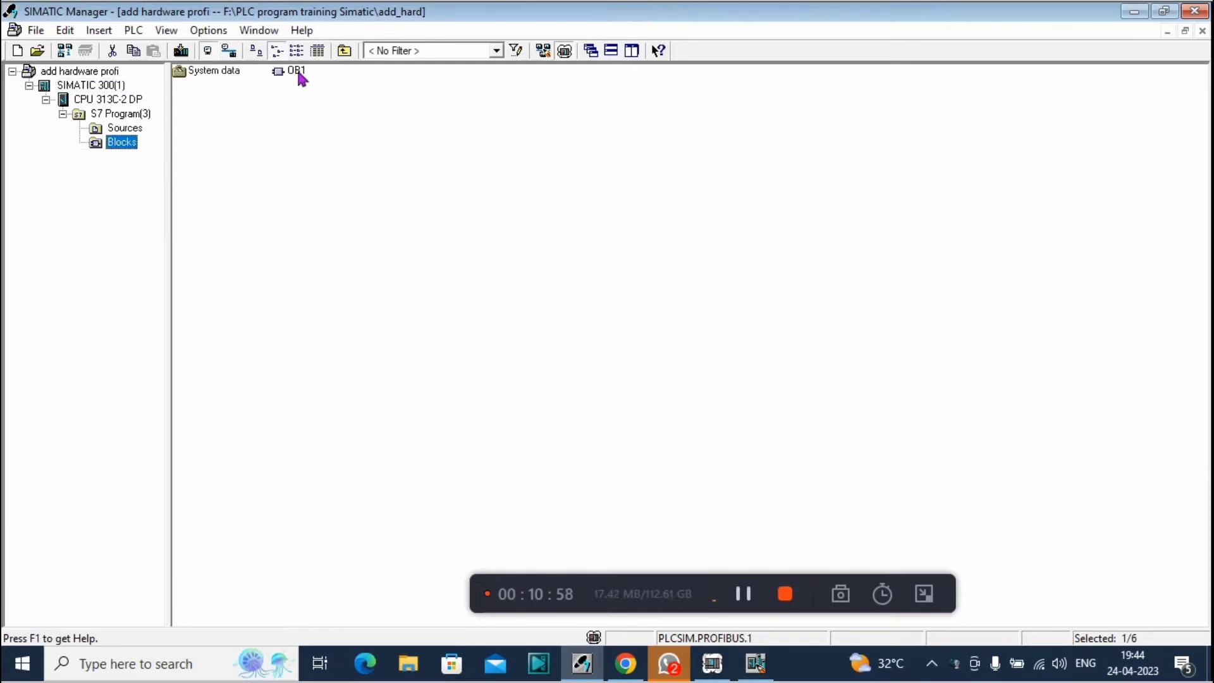
{"action": "double_click", "coordinate": [299, 72]}
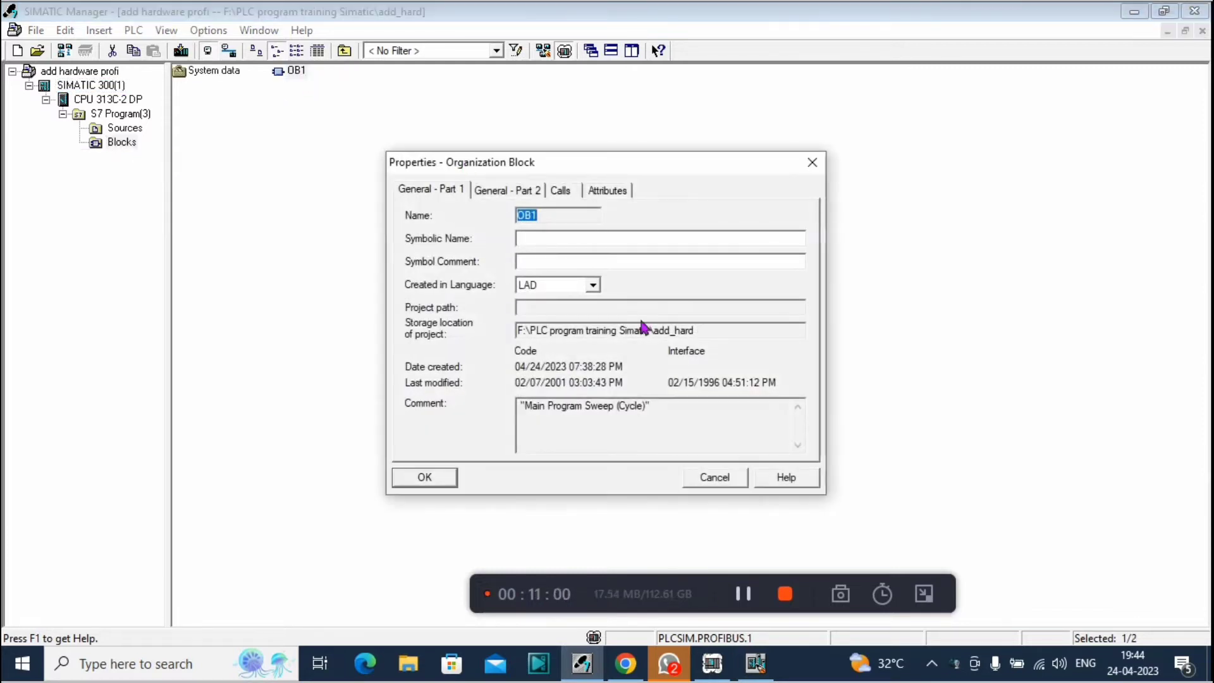
{"action": "left_click", "coordinate": [425, 478]}
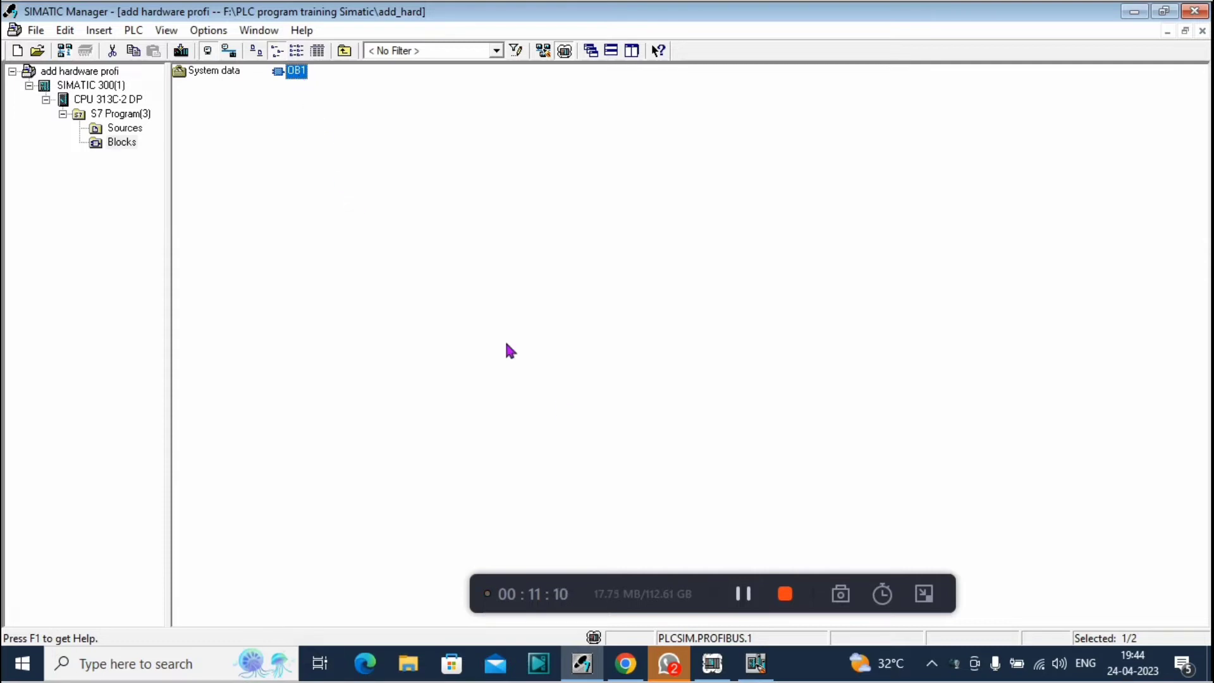
{"action": "key", "text": "Return"}
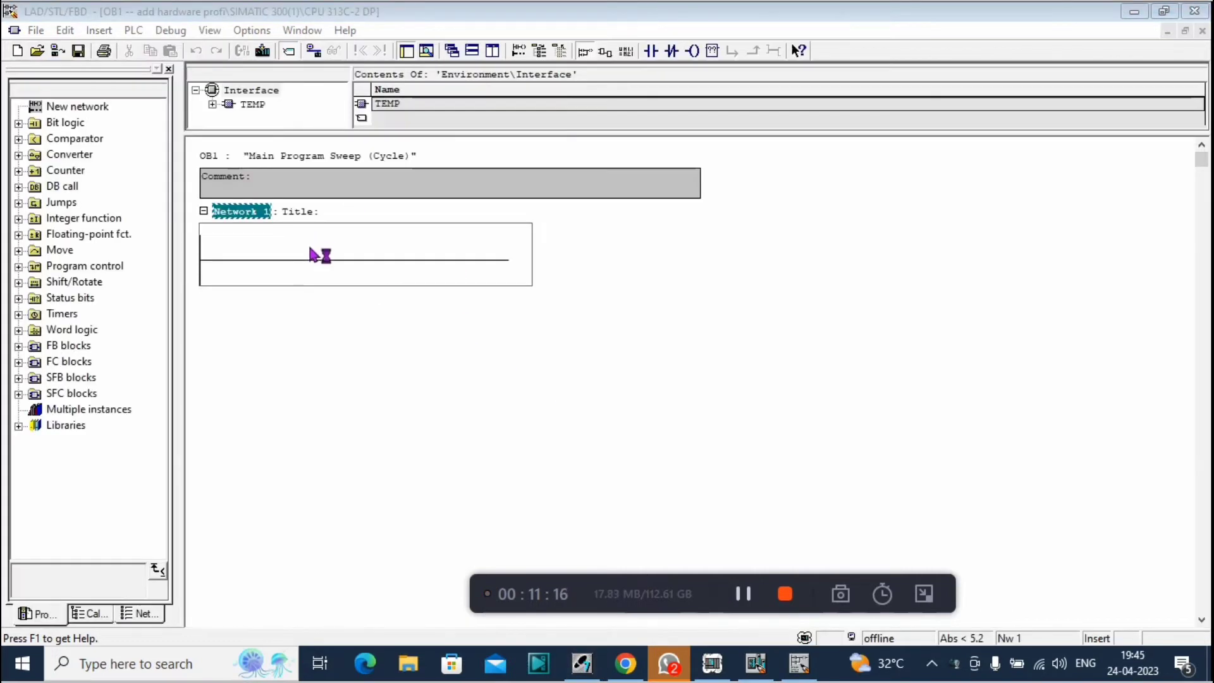
Step: Place a normally open contact and an output coil on the rung of Network 1 in OB1
{"action": "left_click", "coordinate": [256, 260]}
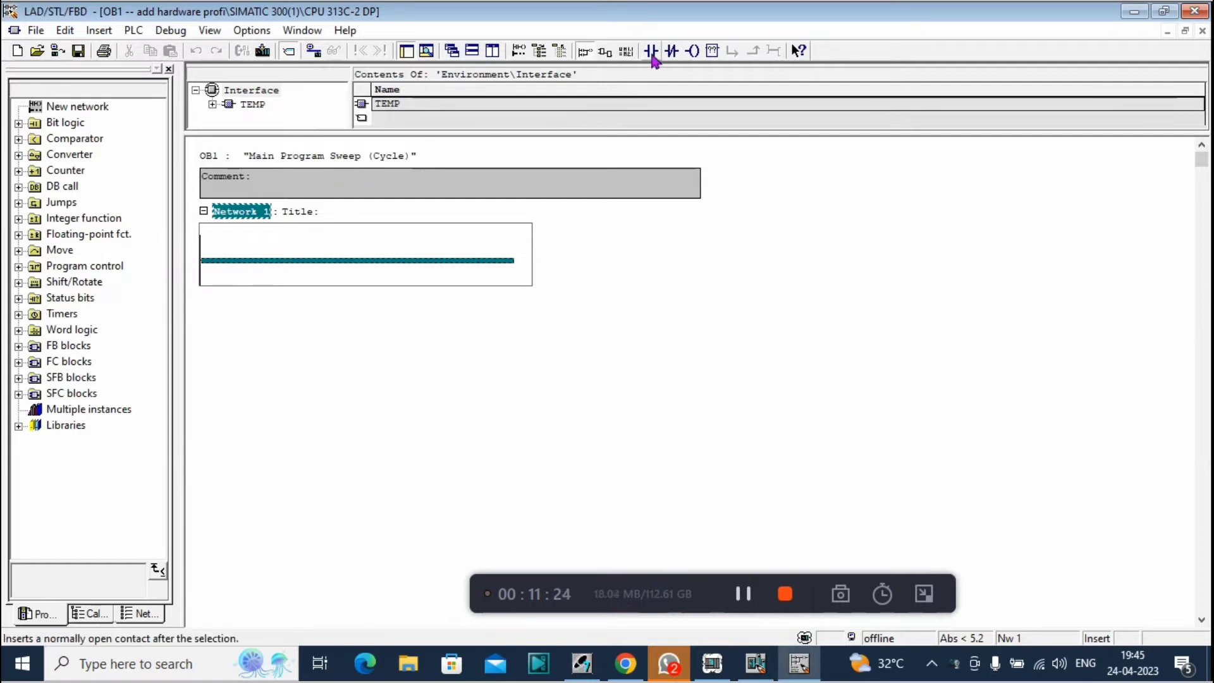
{"action": "left_click", "coordinate": [652, 53]}
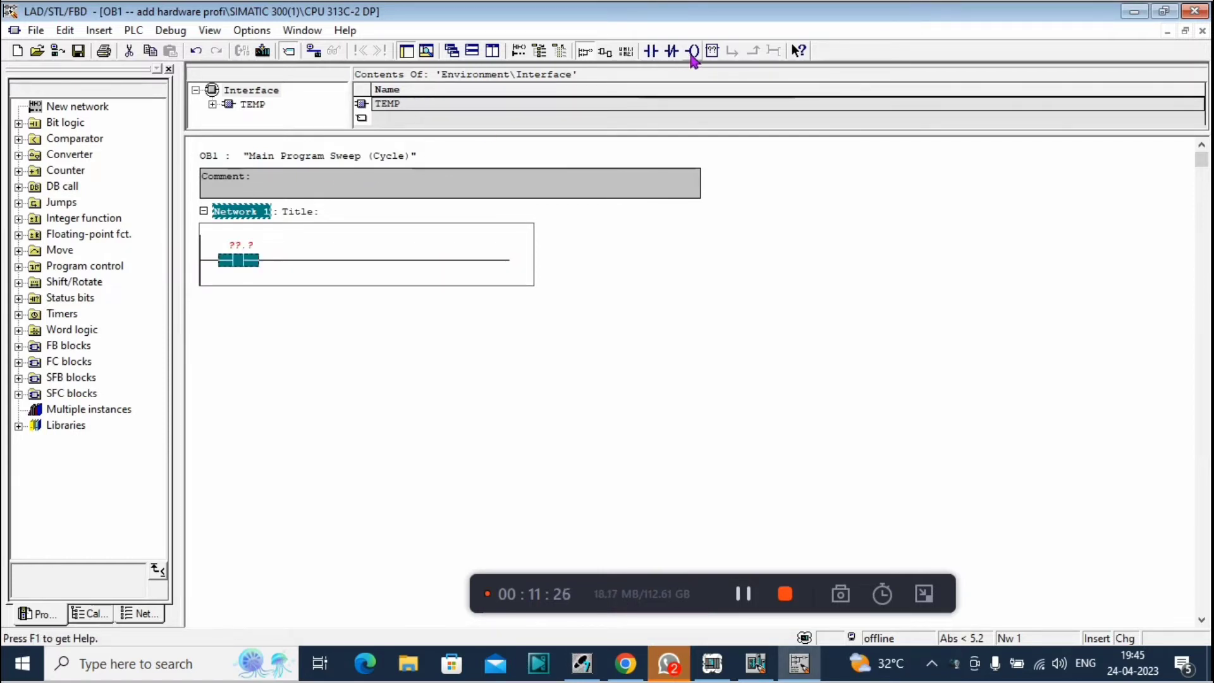
{"action": "left_click", "coordinate": [691, 53]}
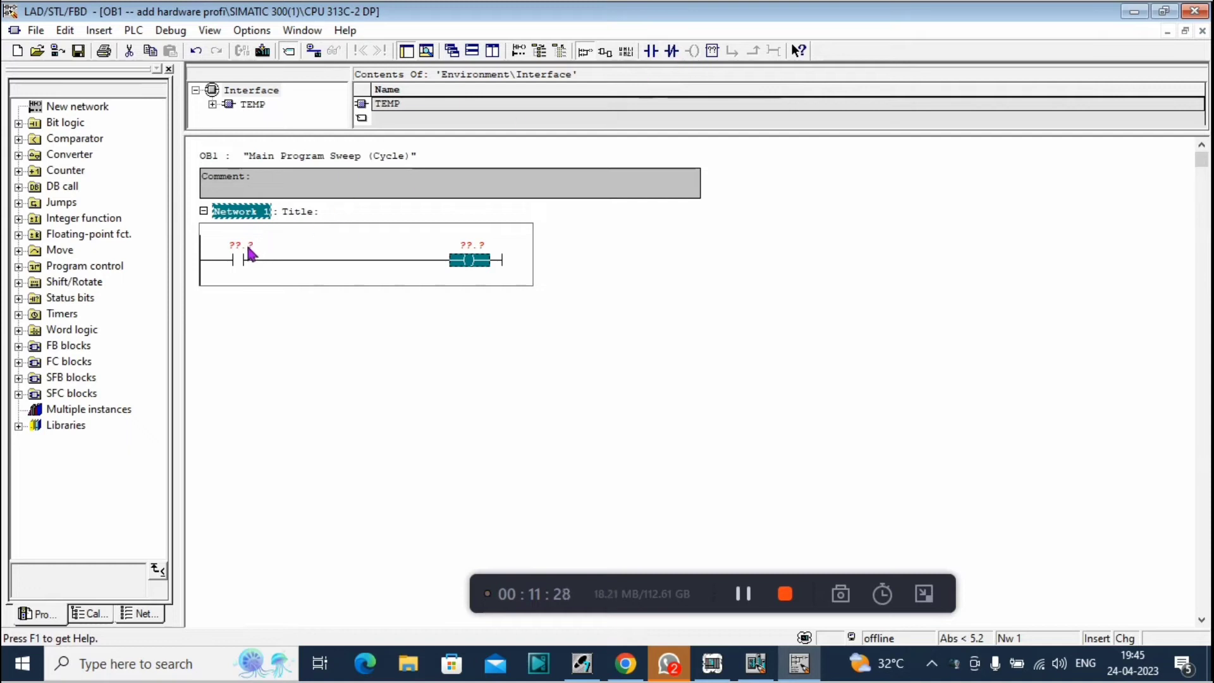
{"action": "left_click", "coordinate": [256, 259]}
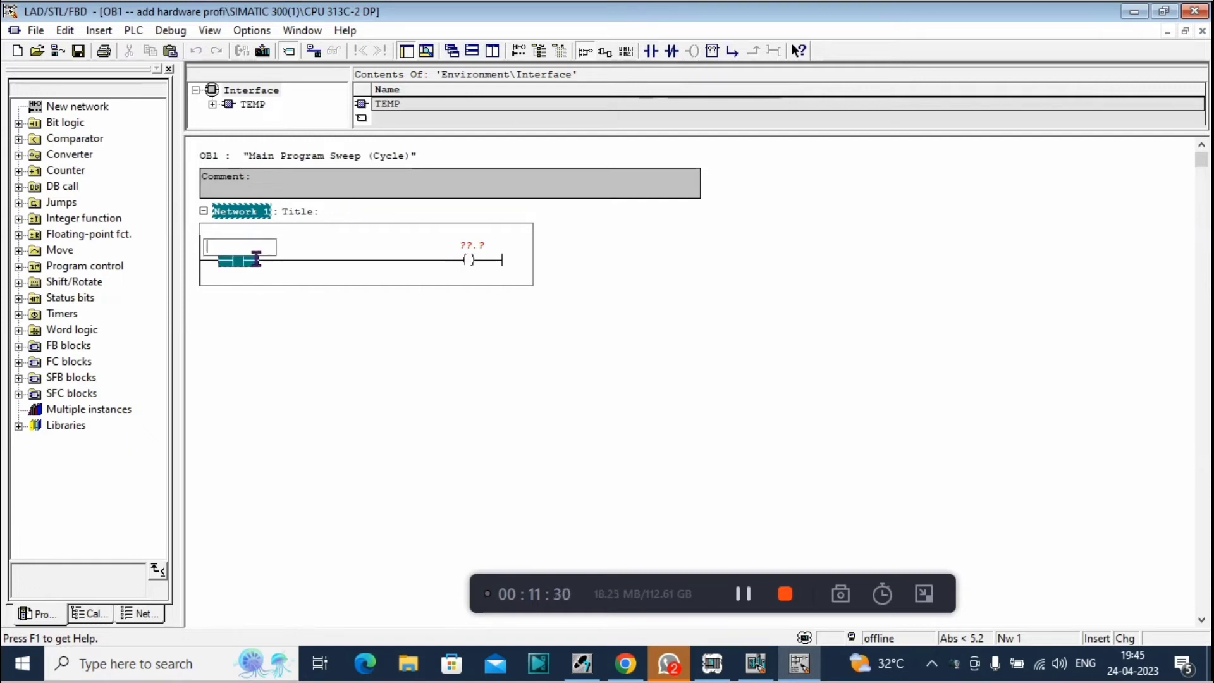
{"action": "type", "text": "i12"}
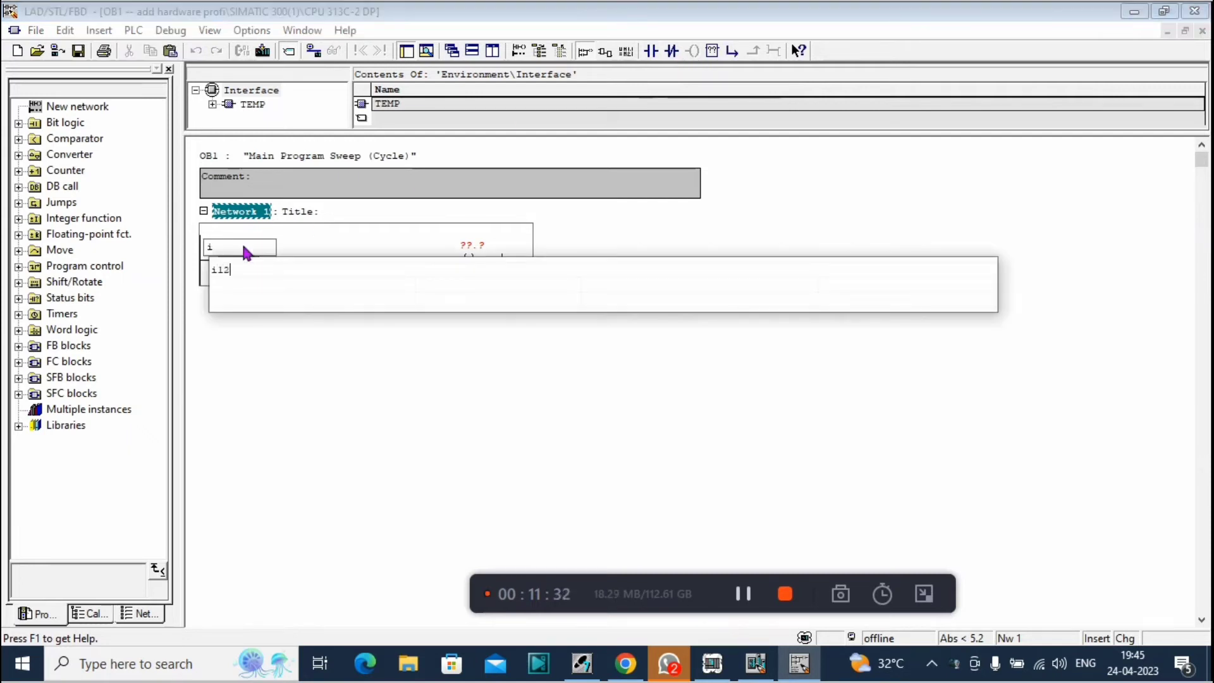
{"action": "type", "text": "4.0"}
{"action": "key", "text": "Return"}
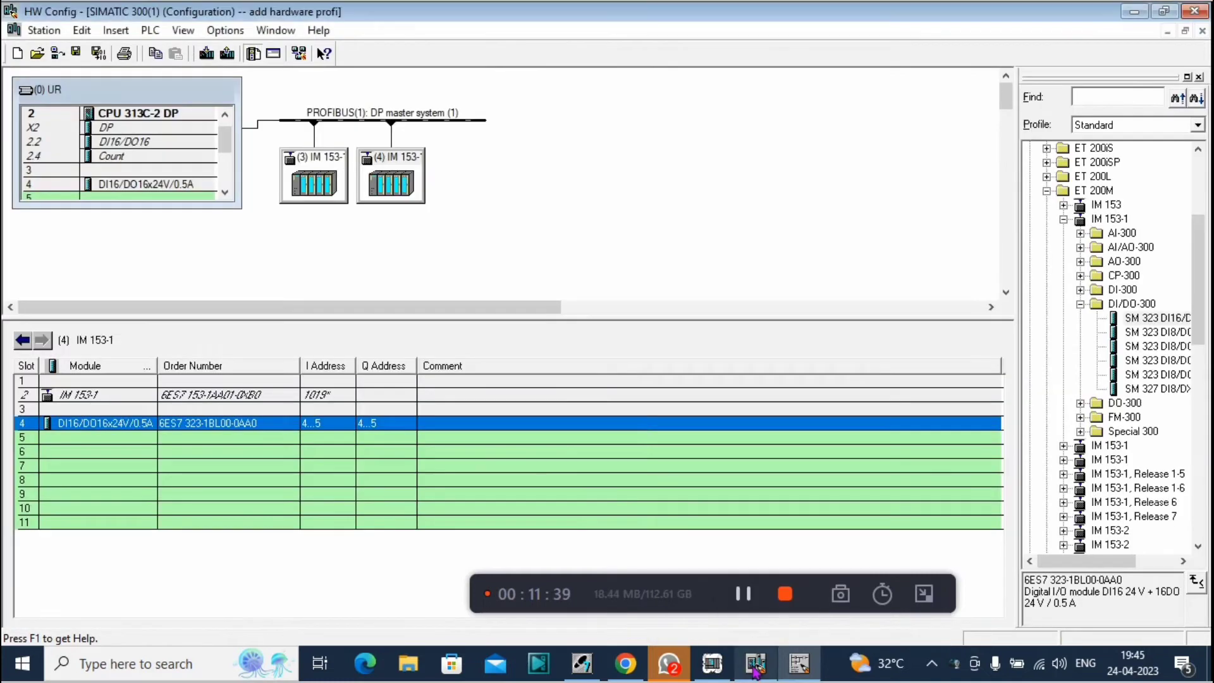
Step: Check the input and output addresses of the CPU's onboard DI16/DO16 in HW Config and return to the OB1 editor
{"action": "left_click", "coordinate": [755, 663]}
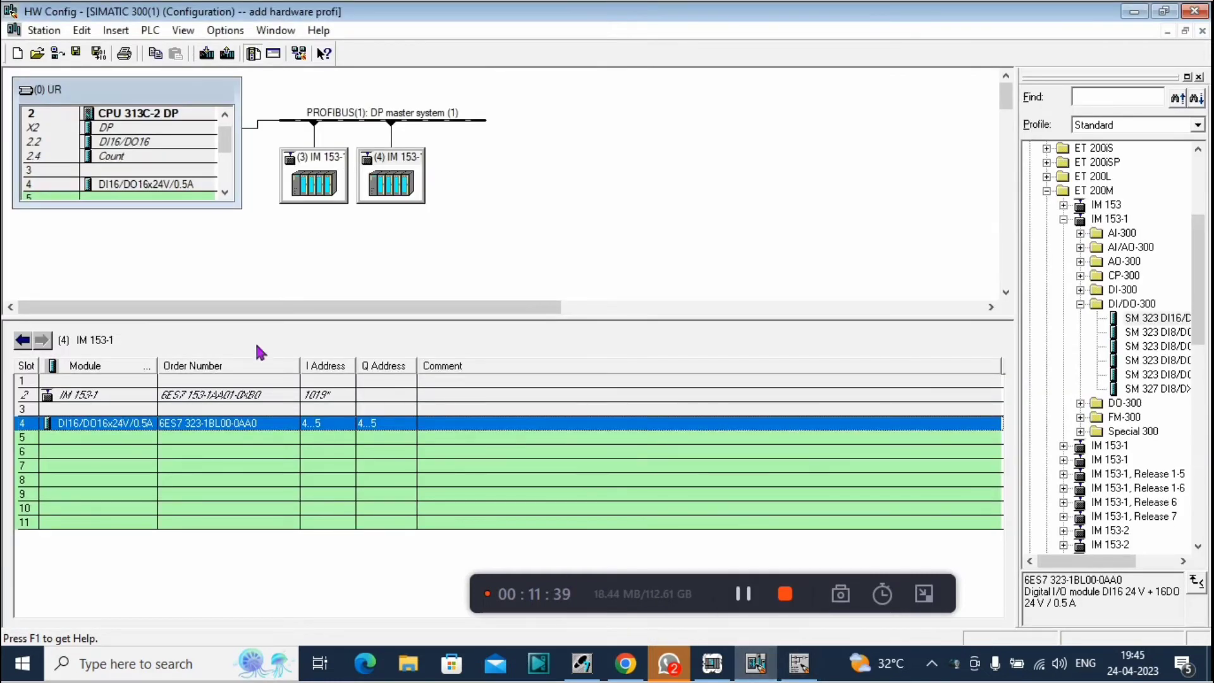
{"action": "left_click", "coordinate": [149, 136]}
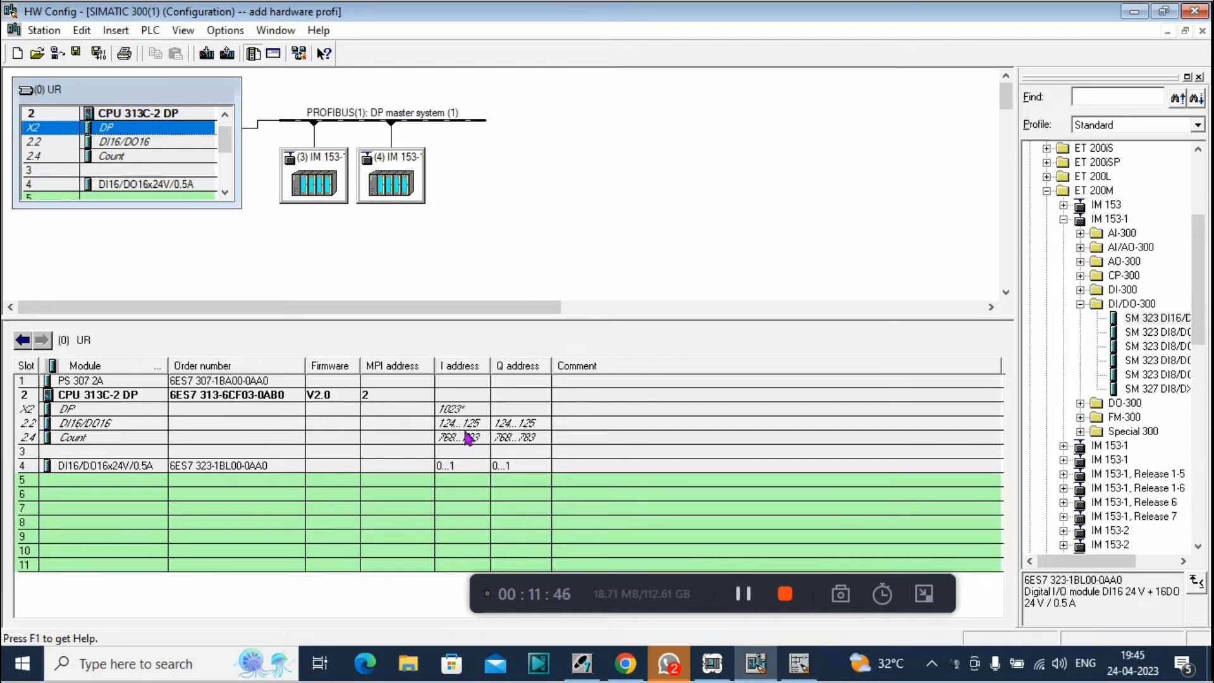
{"action": "left_click", "coordinate": [799, 665]}
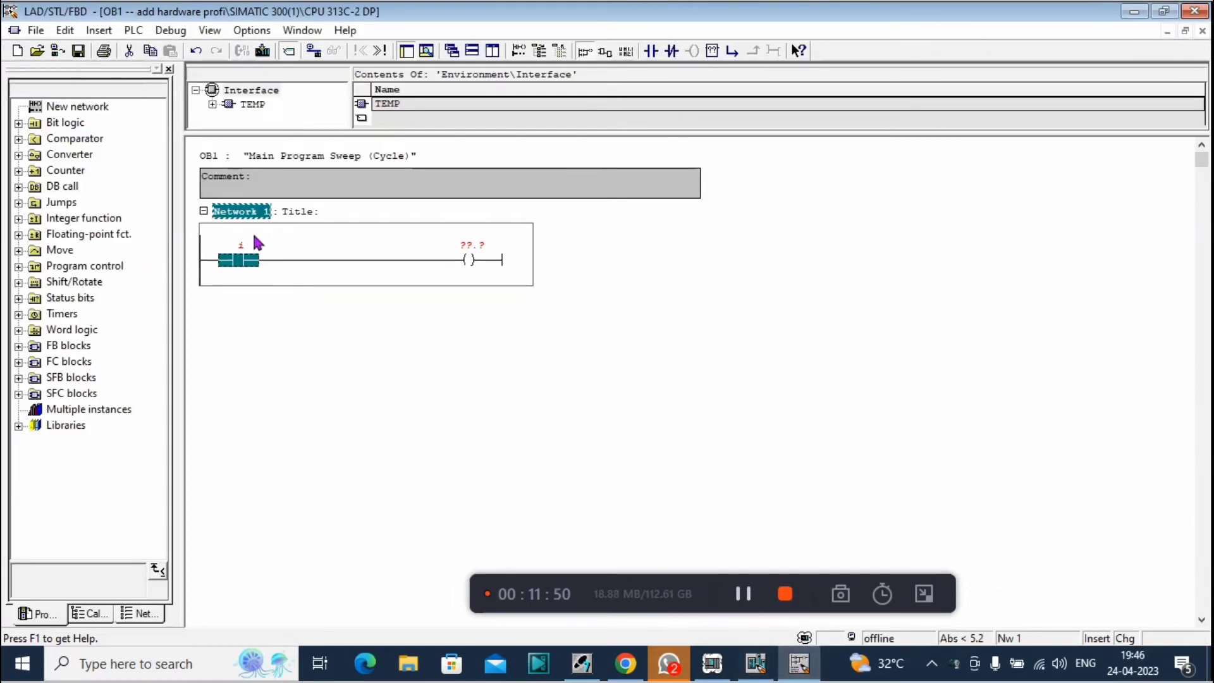
Step: Assign address I124.0 to the normally open contact in Network 1
{"action": "left_click", "coordinate": [243, 248]}
{"action": "type", "text": "i124"}
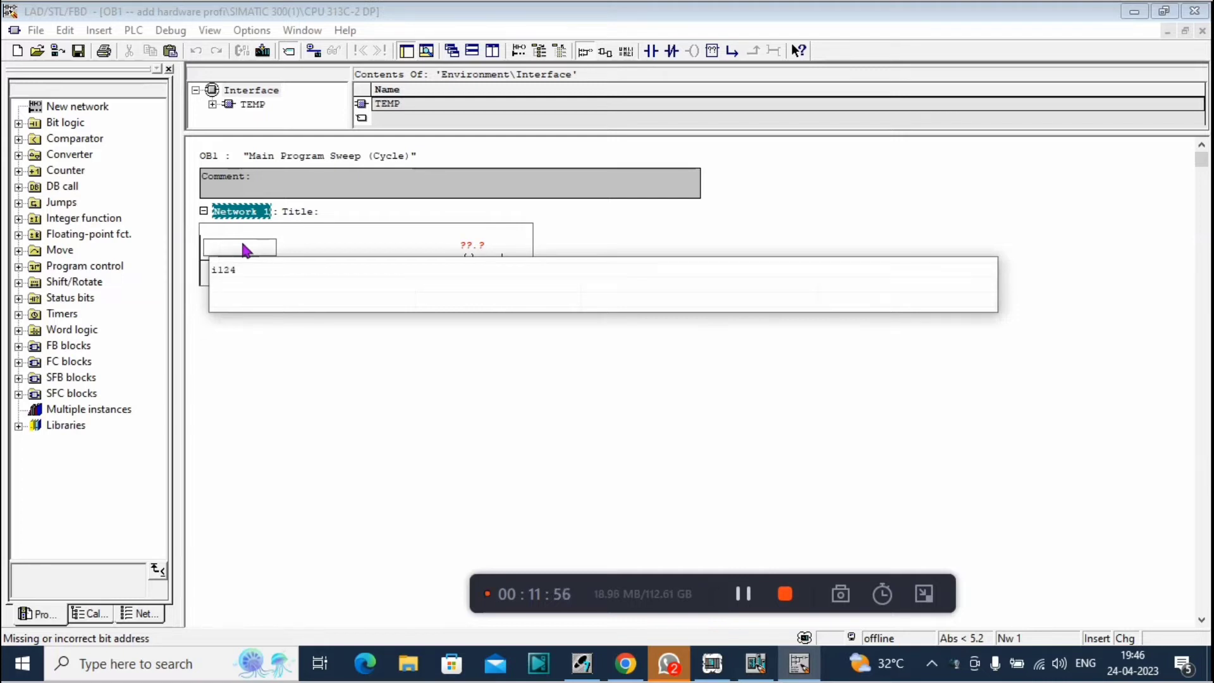
{"action": "type", "text": ".0"}
{"action": "key", "text": "Return"}
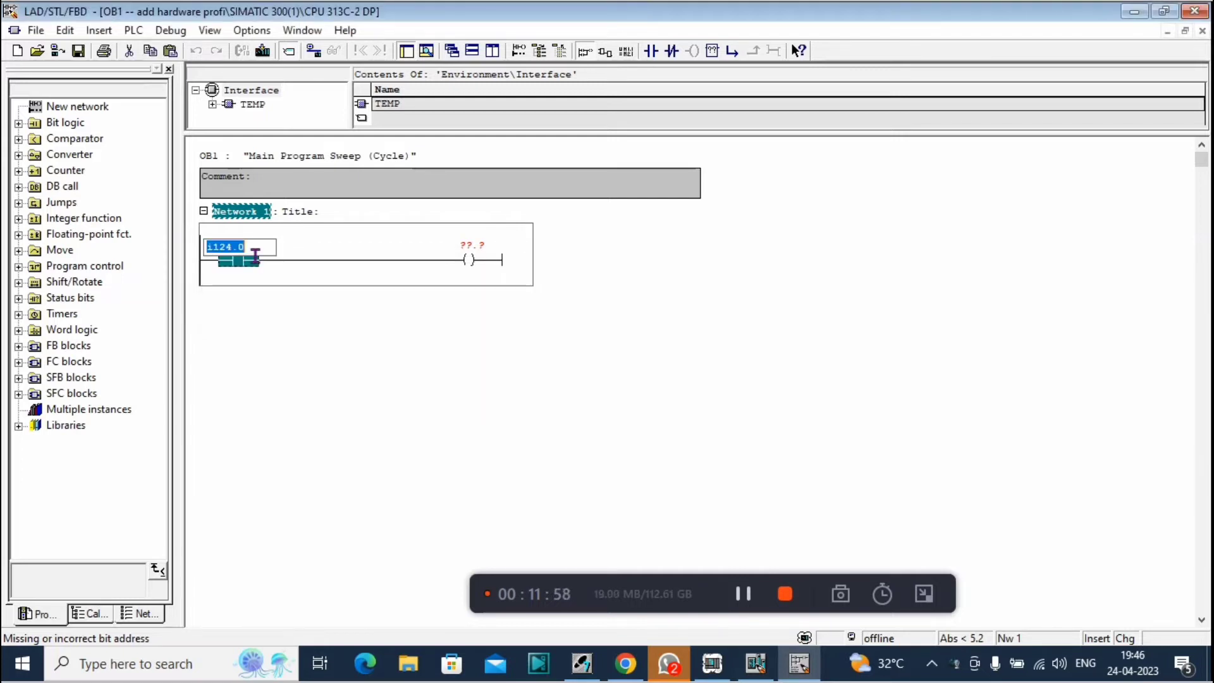
Step: Assign address Q124.0 to the output coil in Network 1
{"action": "left_click", "coordinate": [478, 259]}
{"action": "type", "text": "i124"}
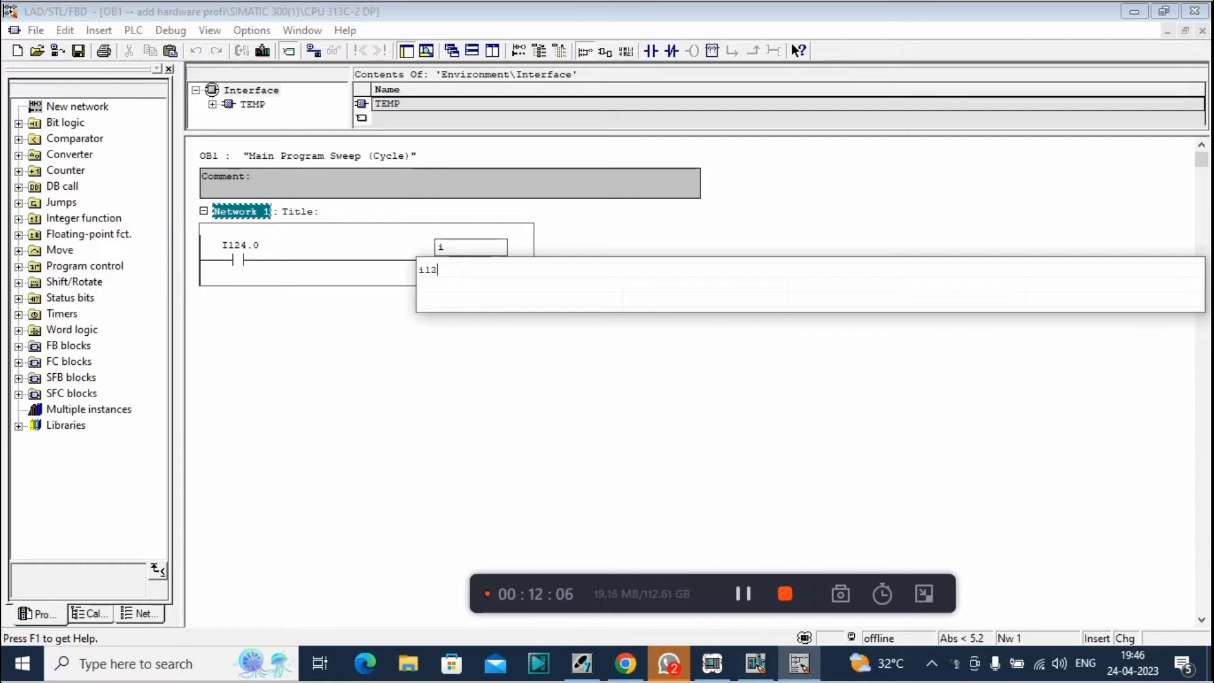
{"action": "key", "text": "BackSpace"}
{"action": "key", "text": "BackSpace"}
{"action": "key", "text": "BackSpace"}
{"action": "type", "text": "q124.0"}
{"action": "key", "text": "Return"}
{"action": "left_click", "coordinate": [364, 331]}
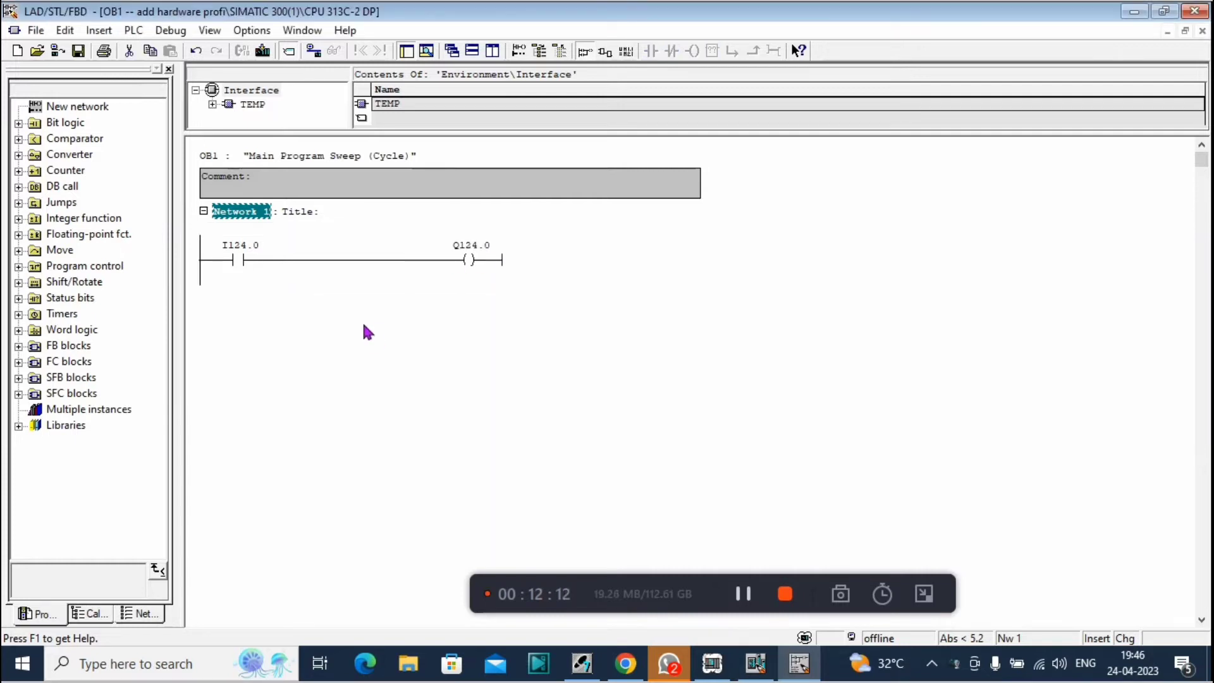
Step: Insert Network 2 below Network 1 and place a normally open contact and an output coil on its rung
{"action": "right_click", "coordinate": [237, 306]}
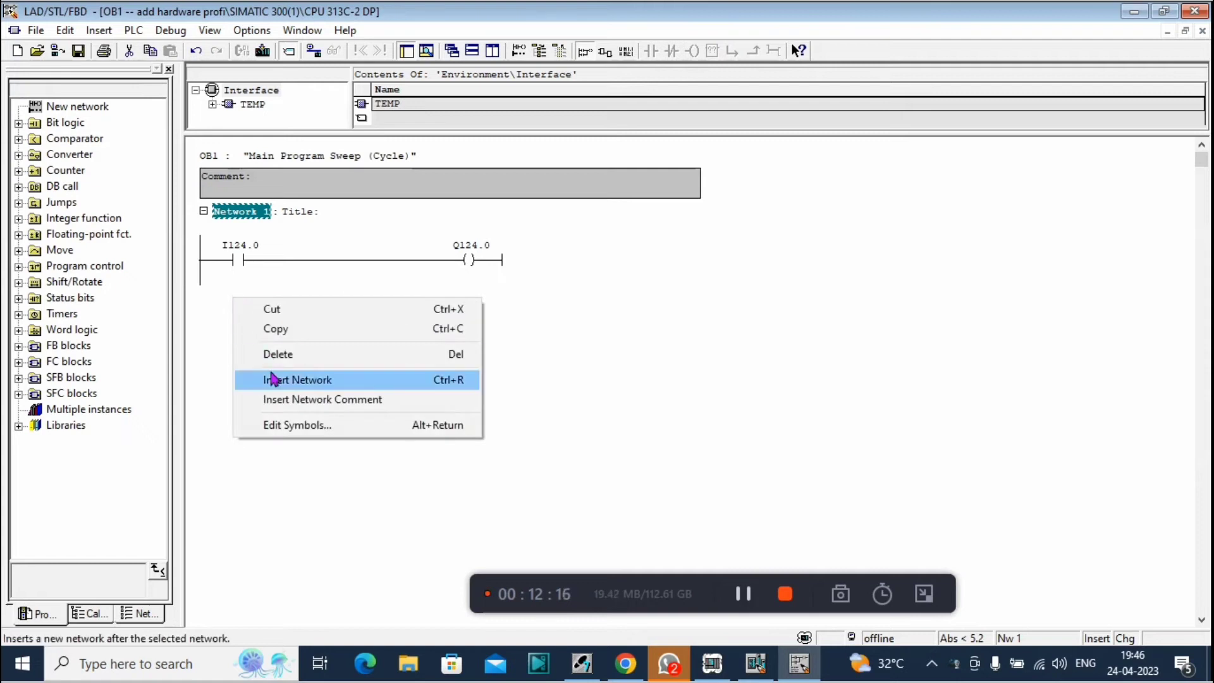
{"action": "left_click", "coordinate": [272, 379]}
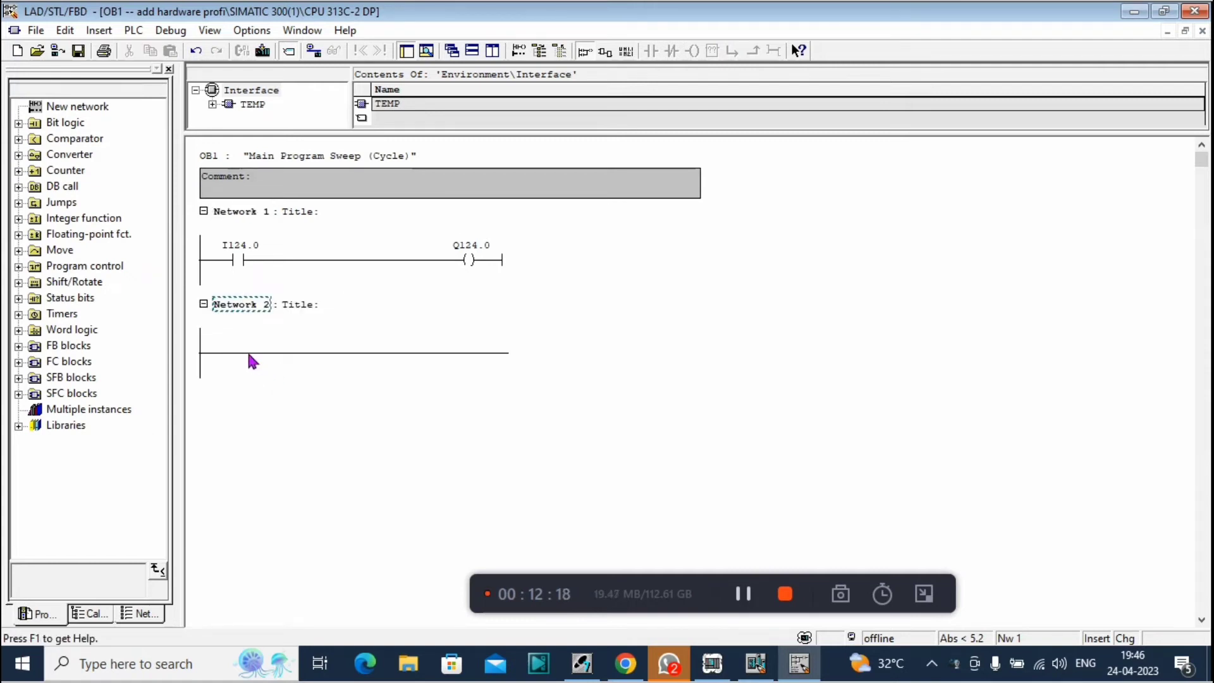
{"action": "left_click", "coordinate": [251, 356]}
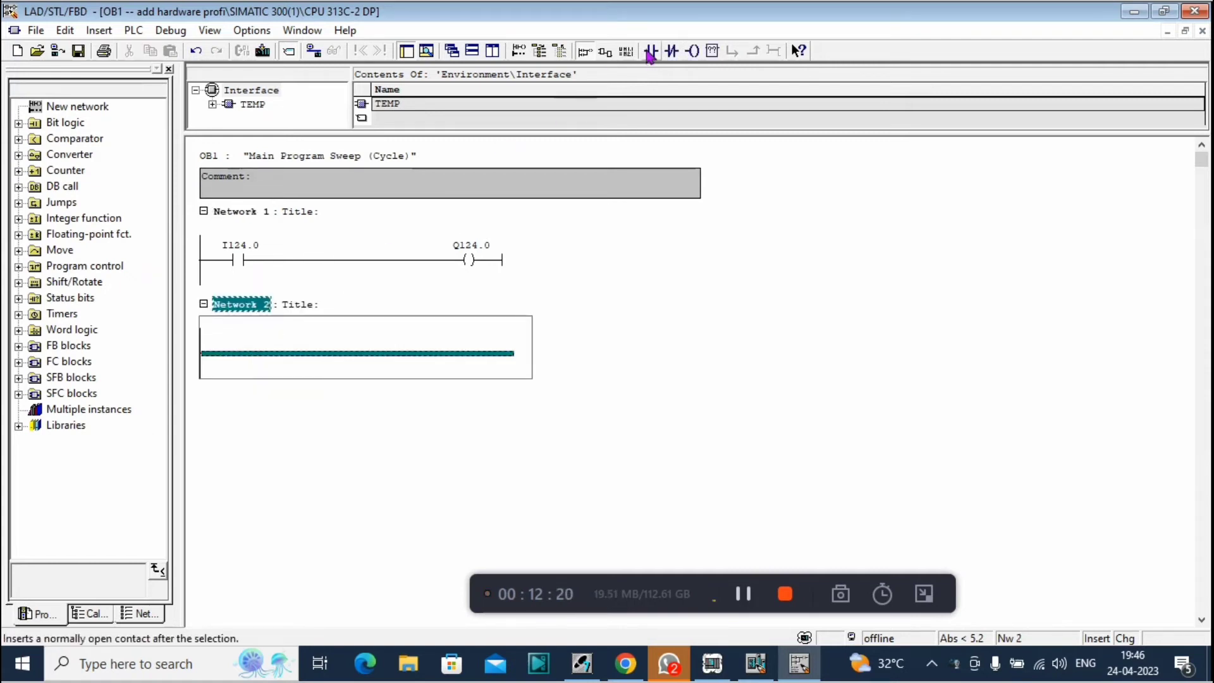
{"action": "left_click", "coordinate": [650, 50]}
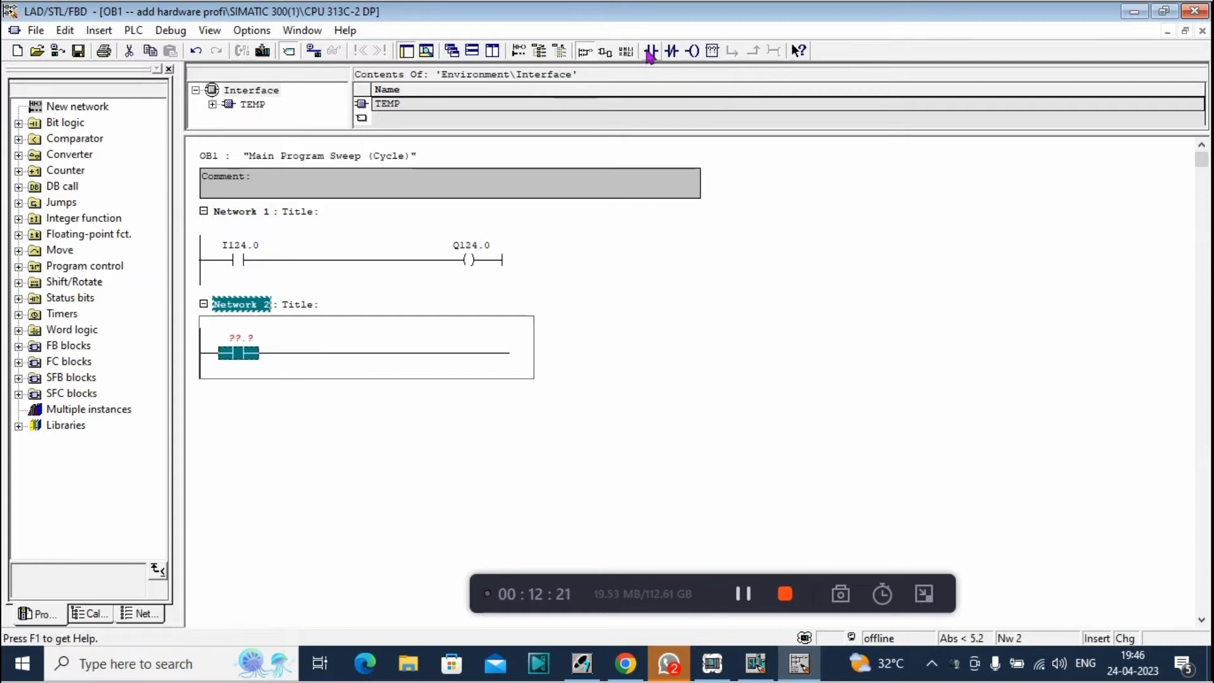
{"action": "left_click", "coordinate": [484, 354]}
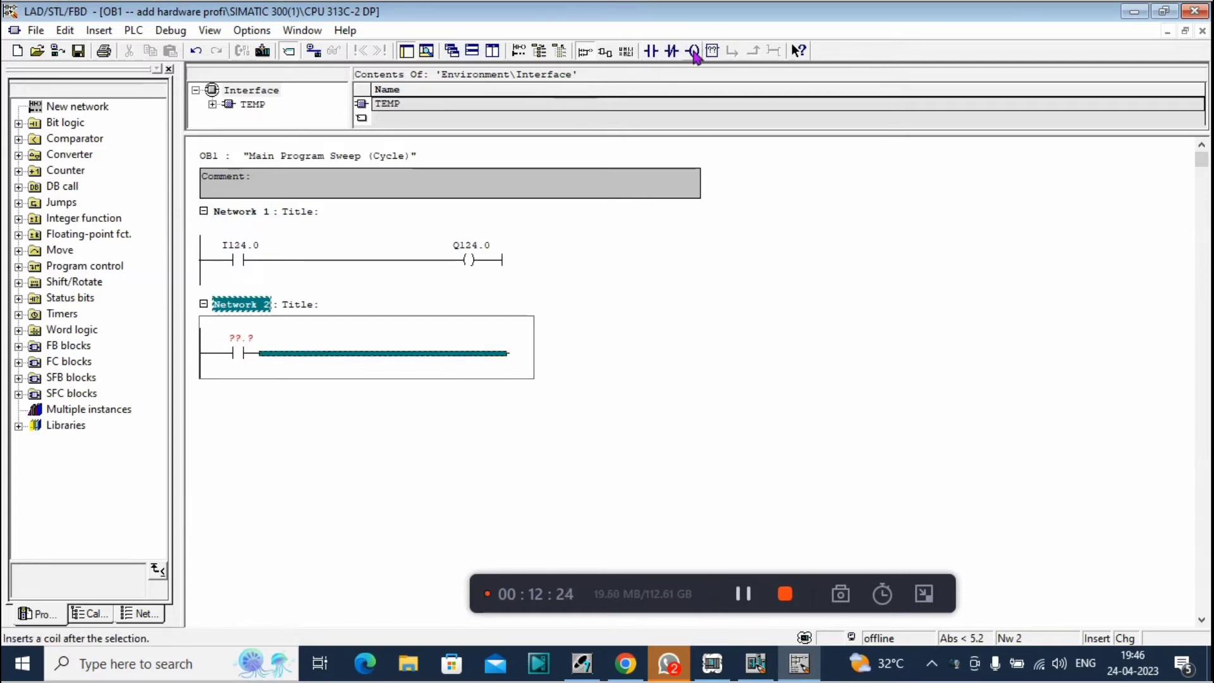
{"action": "left_click", "coordinate": [694, 52]}
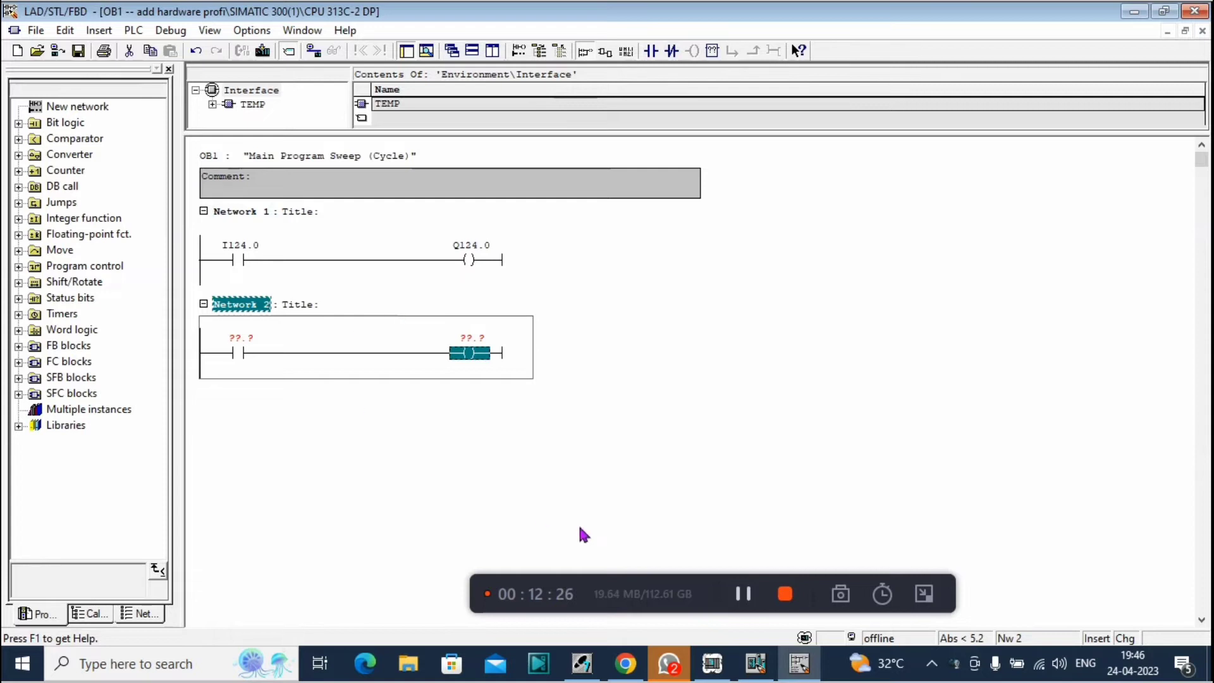
Step: Check the input and output addresses of the DI16/DO16x24V/0.5A module in rack slot 4 in HW Config and return to the OB1 editor
{"action": "mouse_move", "coordinate": [799, 664]}
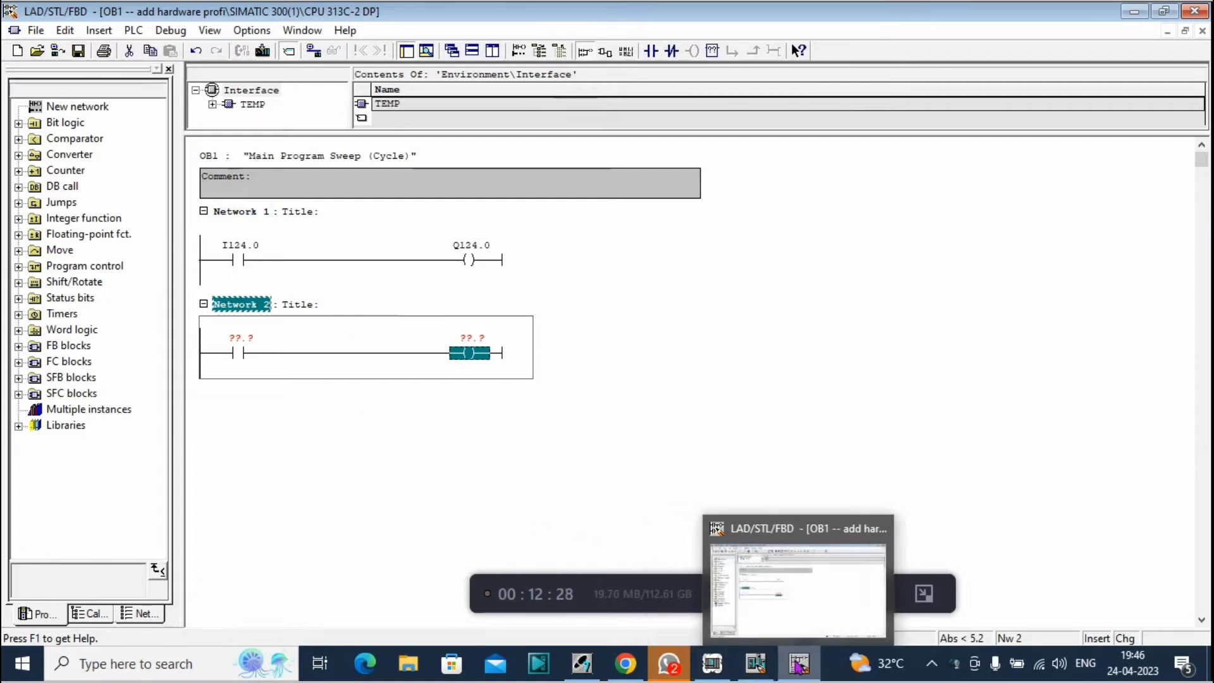
{"action": "mouse_move", "coordinate": [755, 667]}
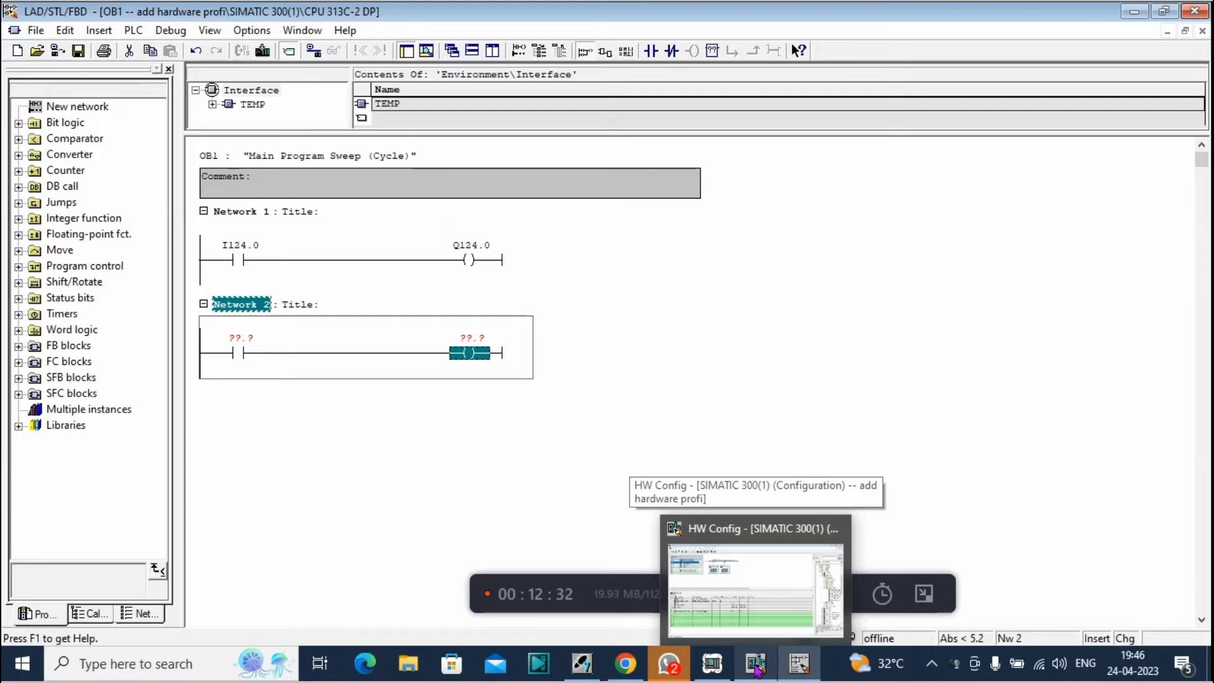
{"action": "left_click", "coordinate": [756, 668]}
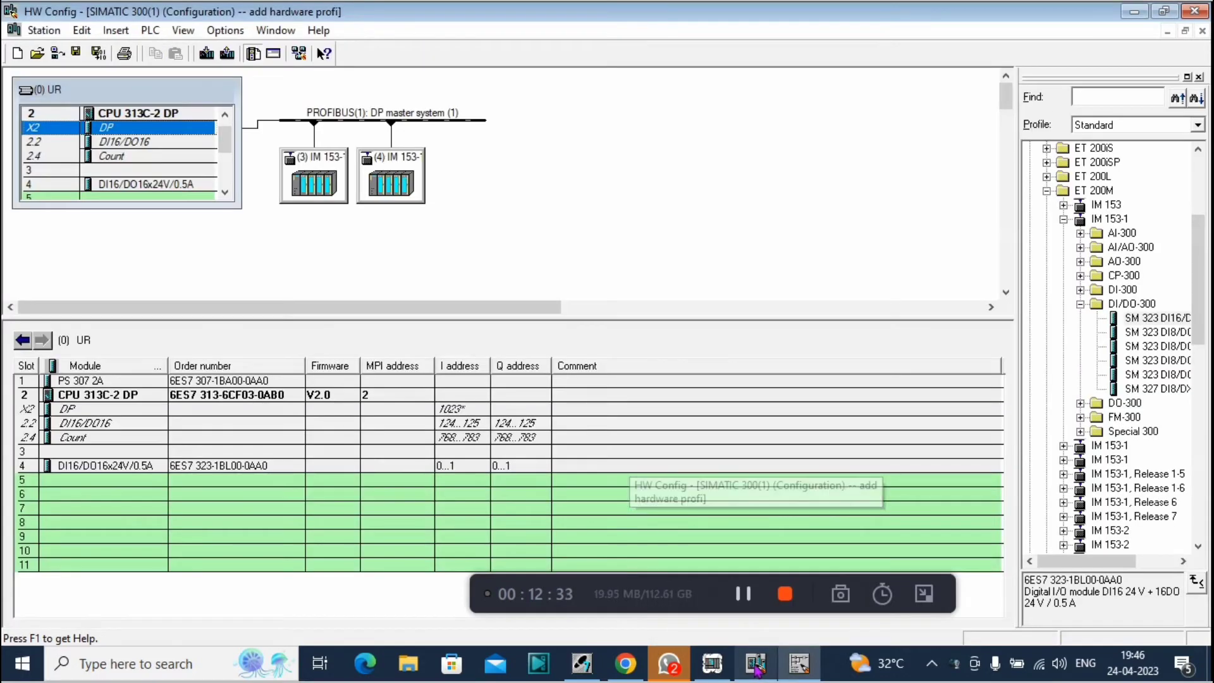
{"action": "left_click", "coordinate": [242, 471]}
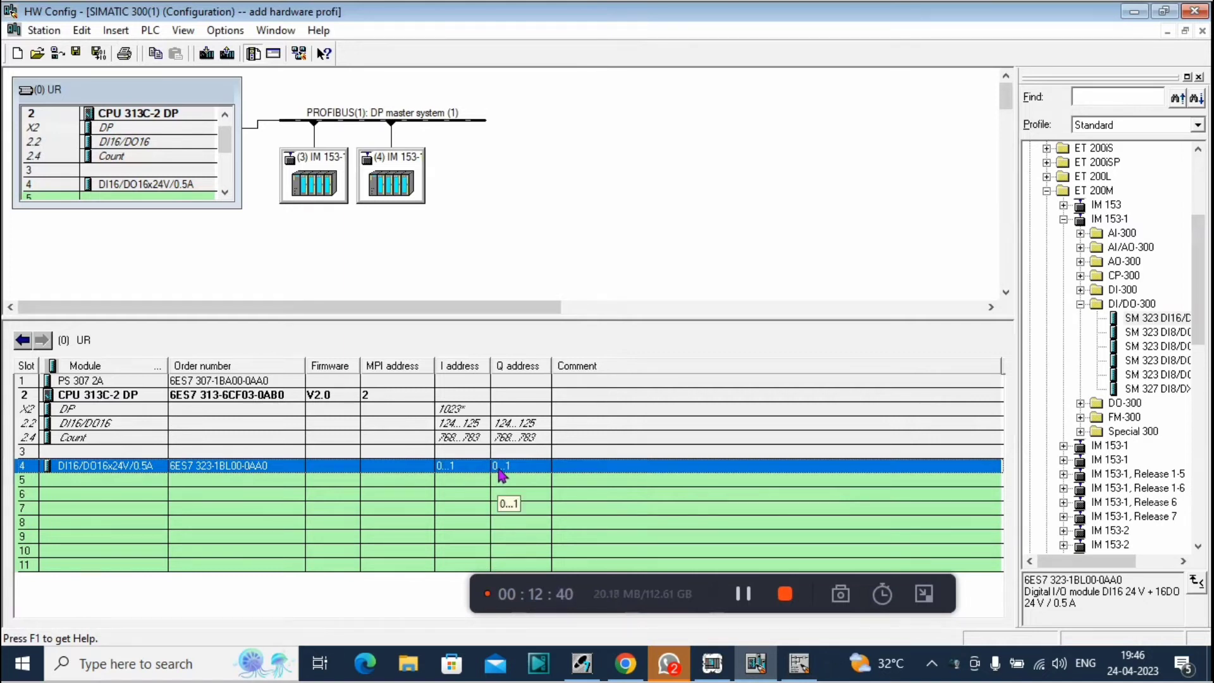
{"action": "left_click", "coordinate": [799, 665]}
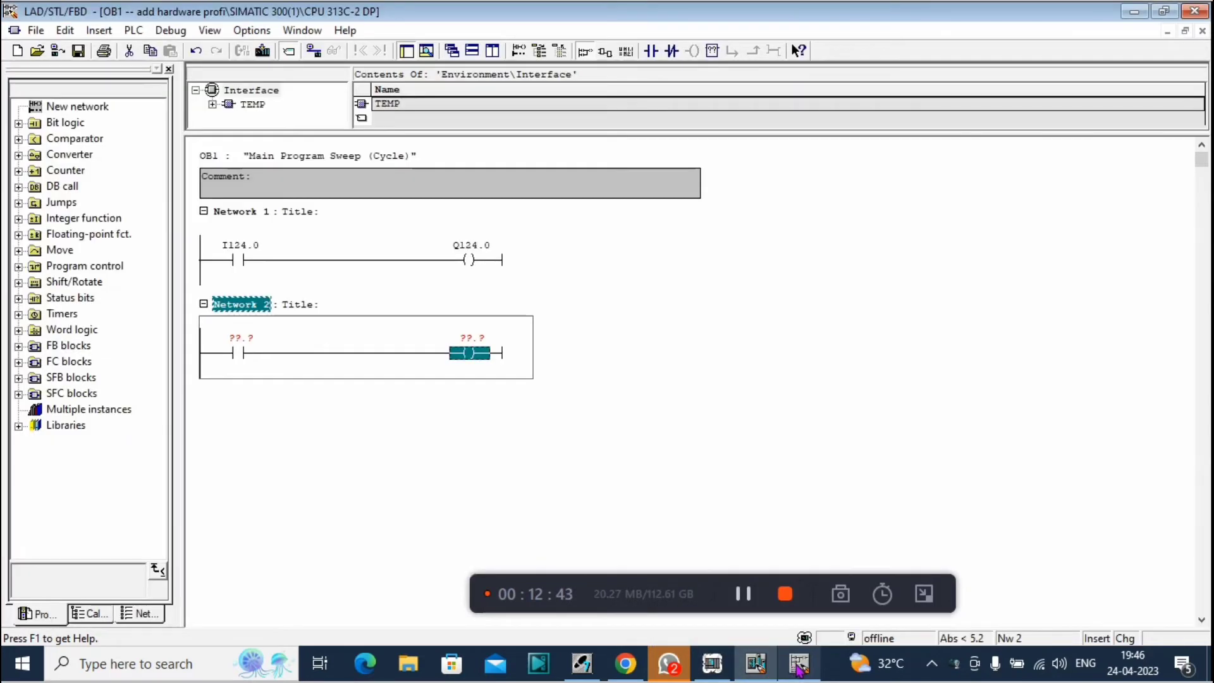
Step: Assign address I0.0 to the normally open contact in Network 2
{"action": "left_click", "coordinate": [248, 348]}
{"action": "type", "text": "i"}
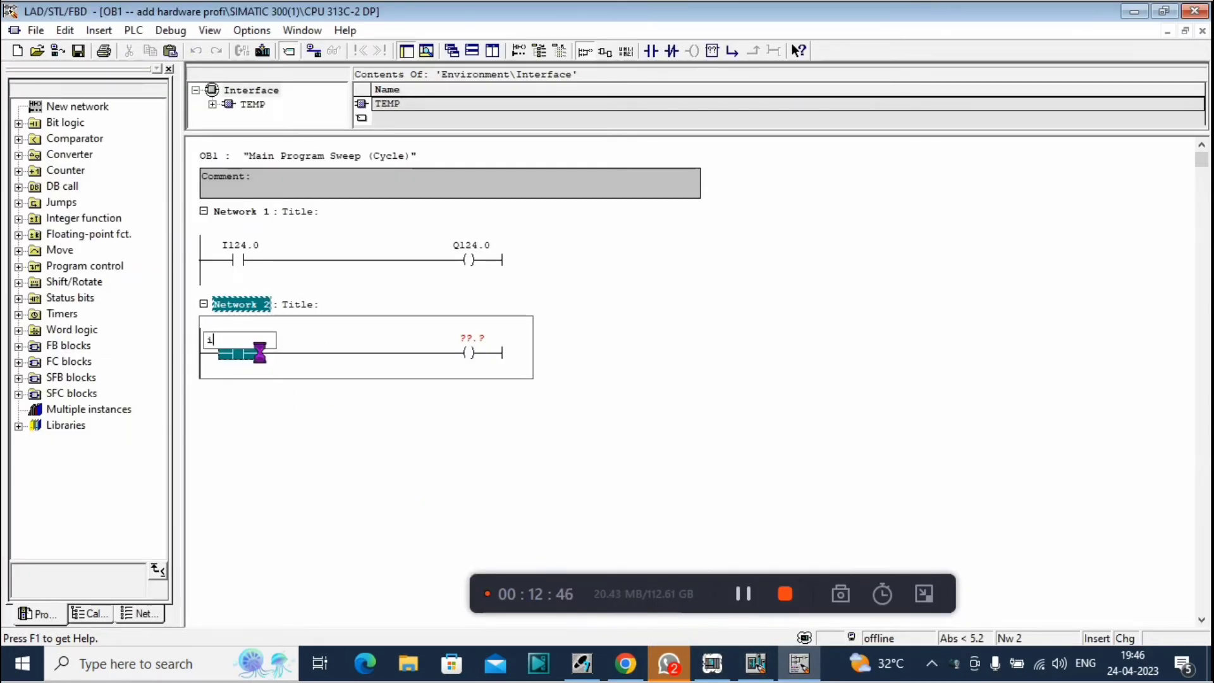
{"action": "type", "text": "0."}
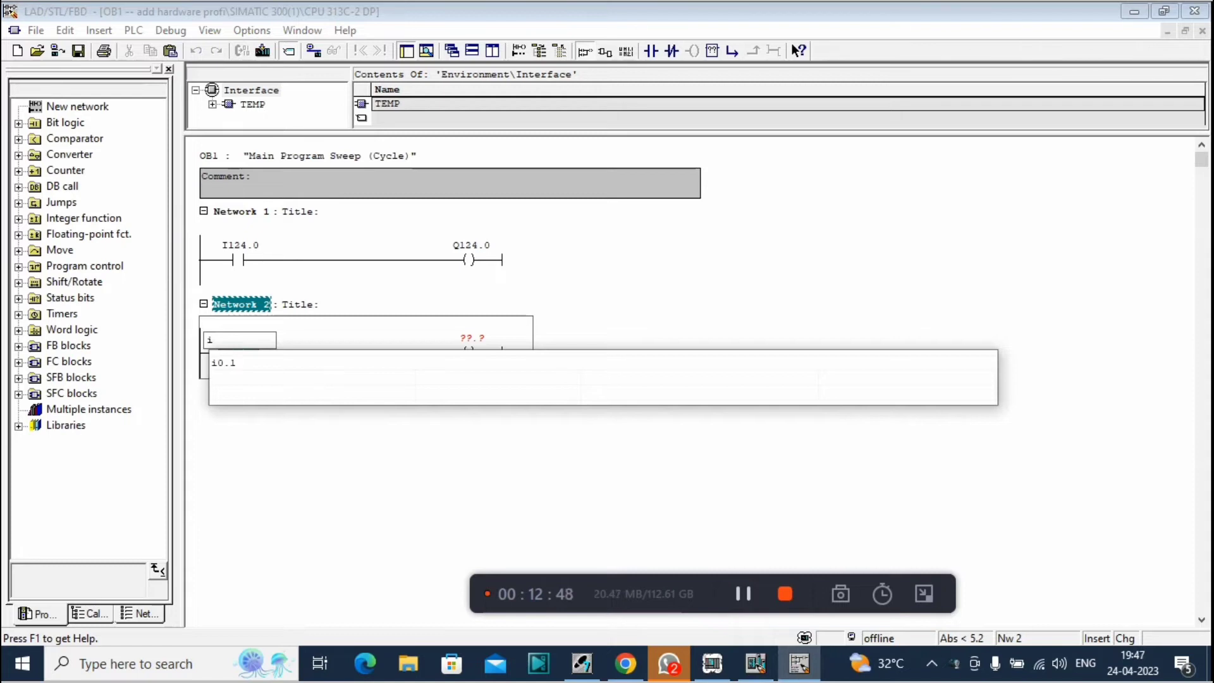
{"action": "key", "text": "Return"}
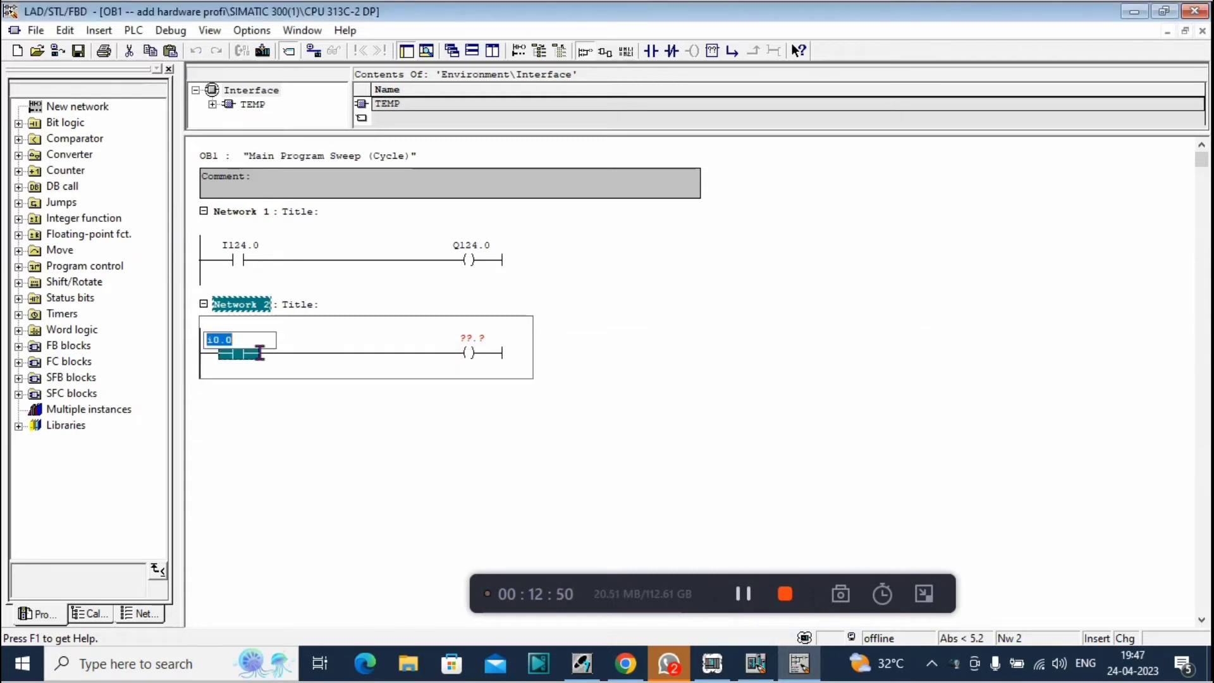
Step: Assign address Q0.0 to the output coil in Network 2
{"action": "left_click", "coordinate": [480, 352]}
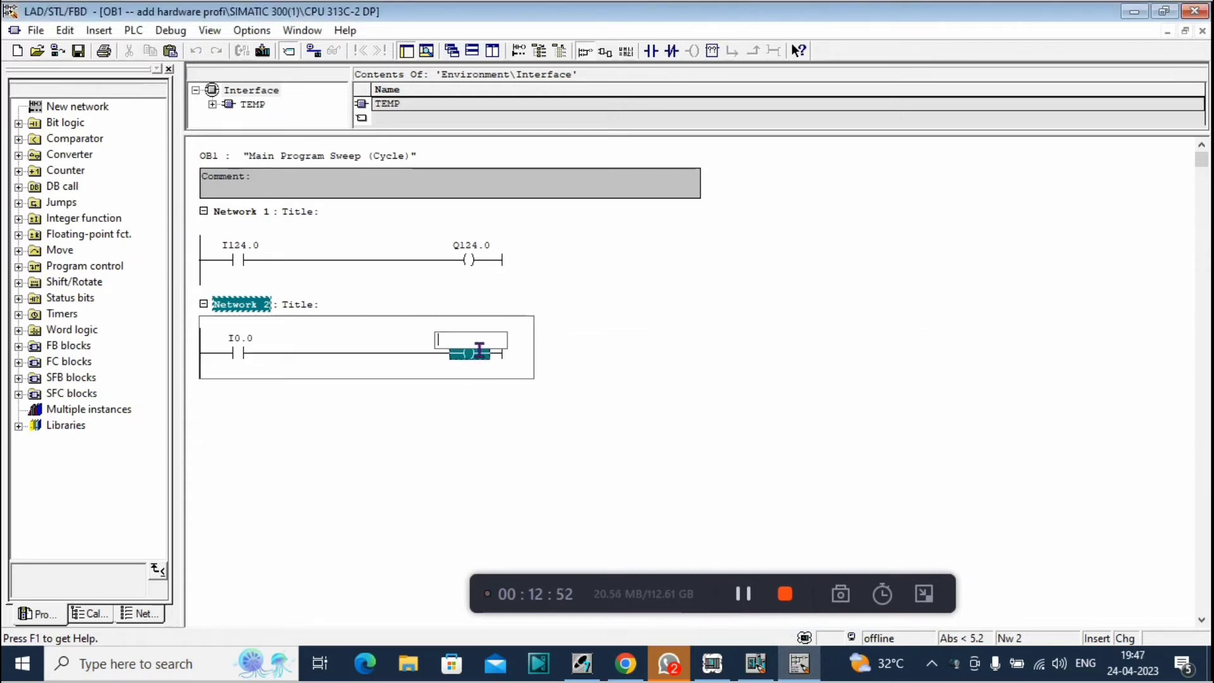
{"action": "type", "text": "q0.0"}
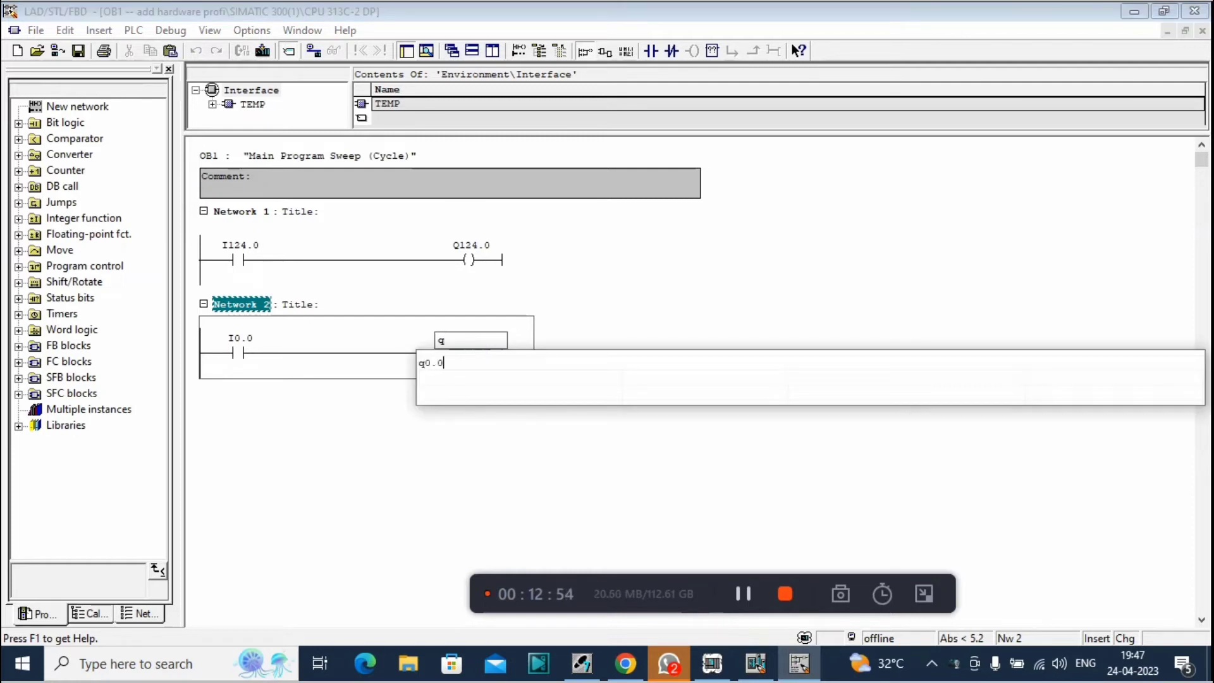
{"action": "key", "text": "Return"}
{"action": "left_click", "coordinate": [342, 472]}
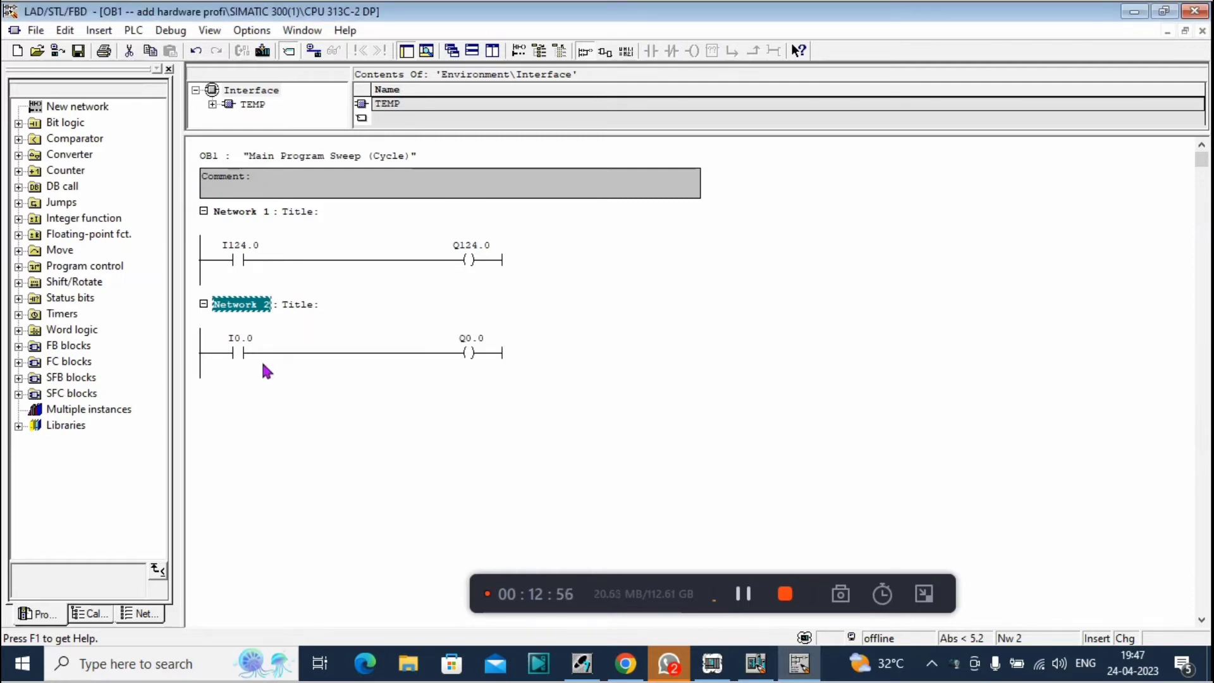
{"action": "right_click", "coordinate": [209, 310]}
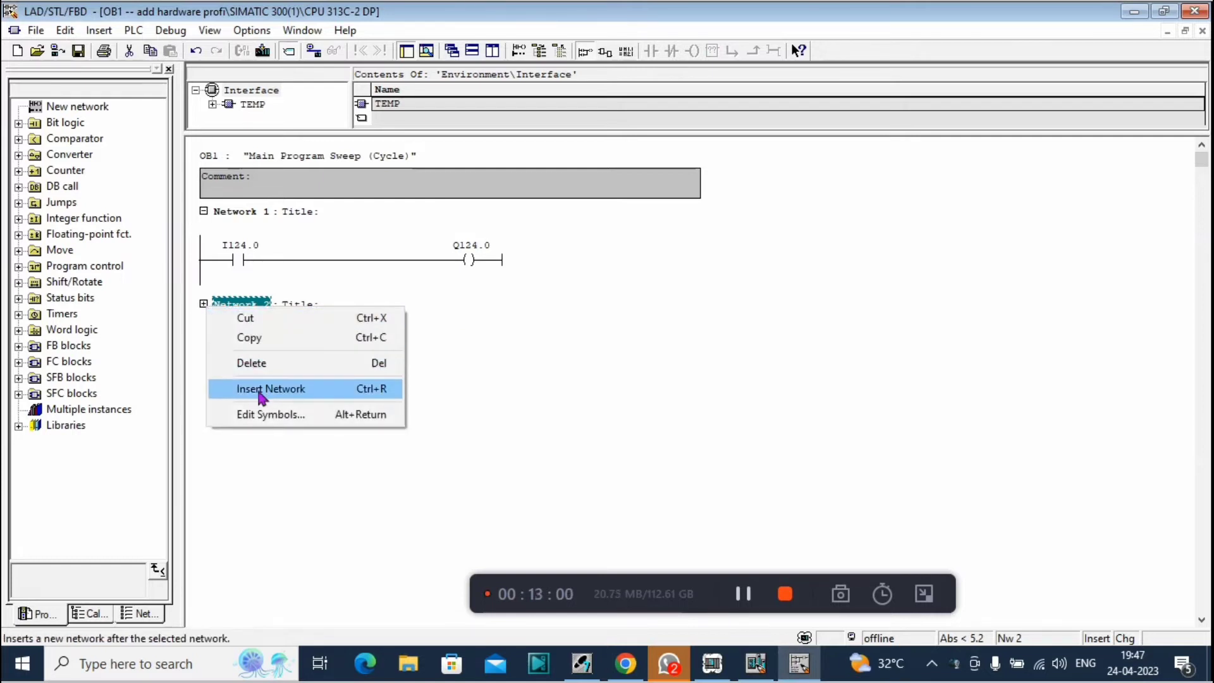
{"action": "left_click", "coordinate": [263, 390]}
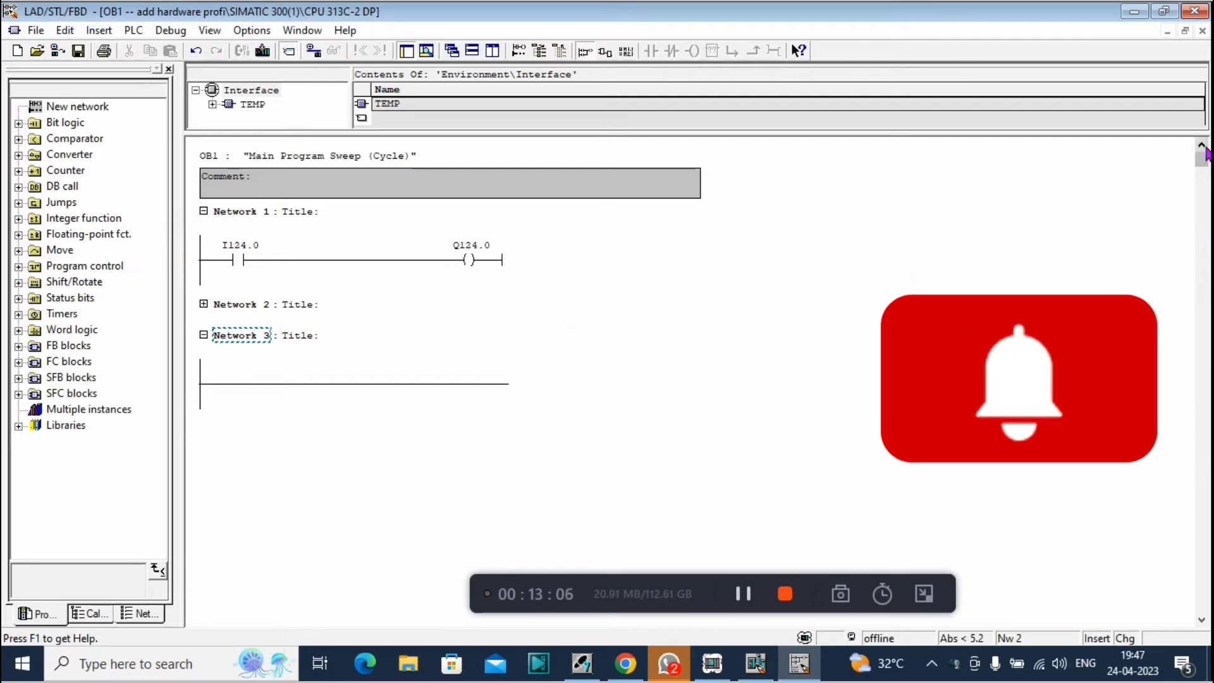
{"action": "left_click", "coordinate": [238, 384]}
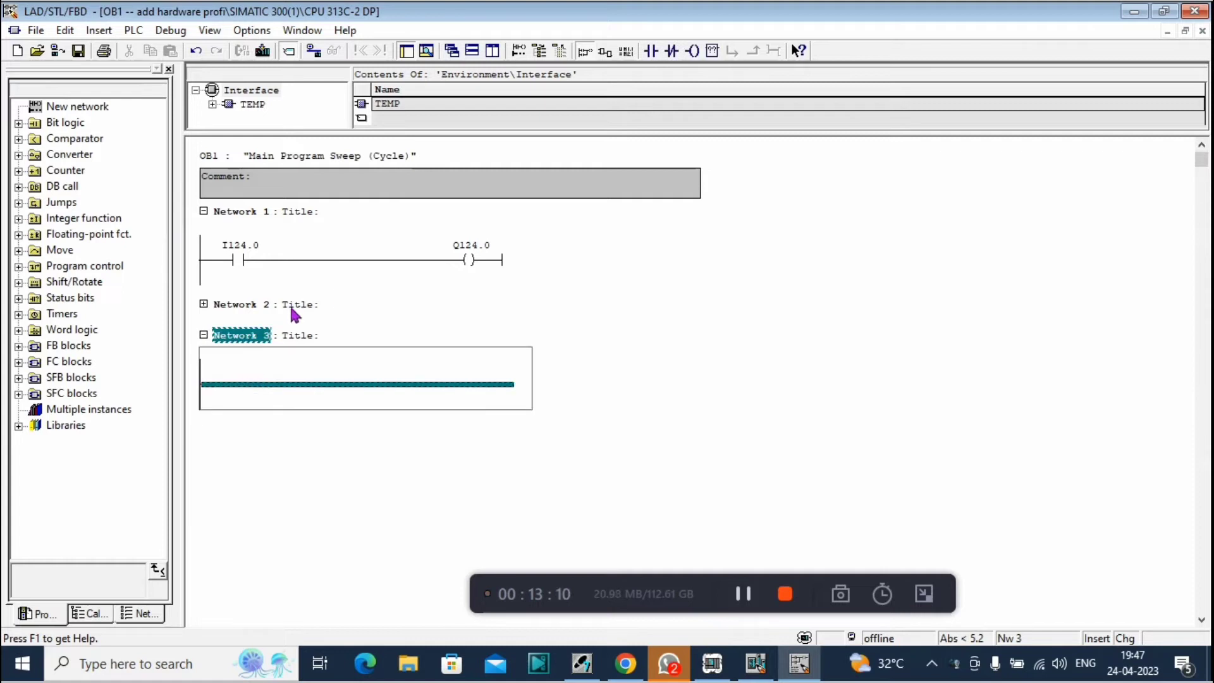
{"action": "key", "text": "ctrl+z"}
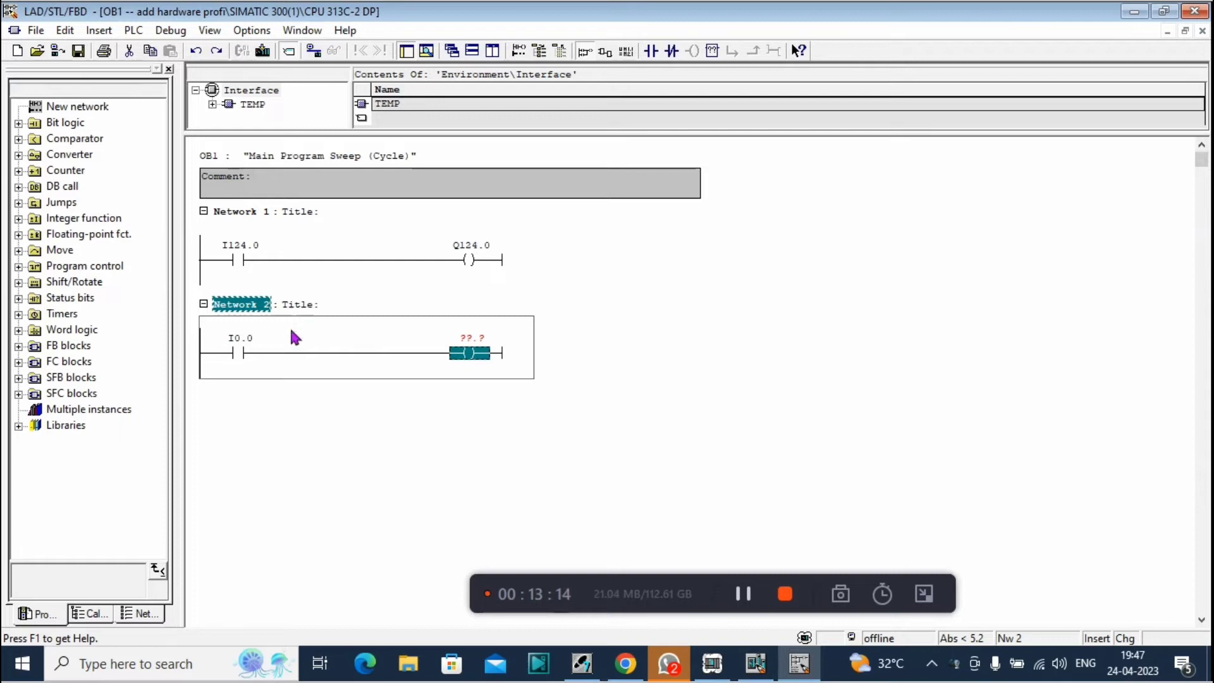
Step: Insert Network 3 below Network 2 and place a normally open contact and an output coil on its rung
{"action": "left_click", "coordinate": [260, 418]}
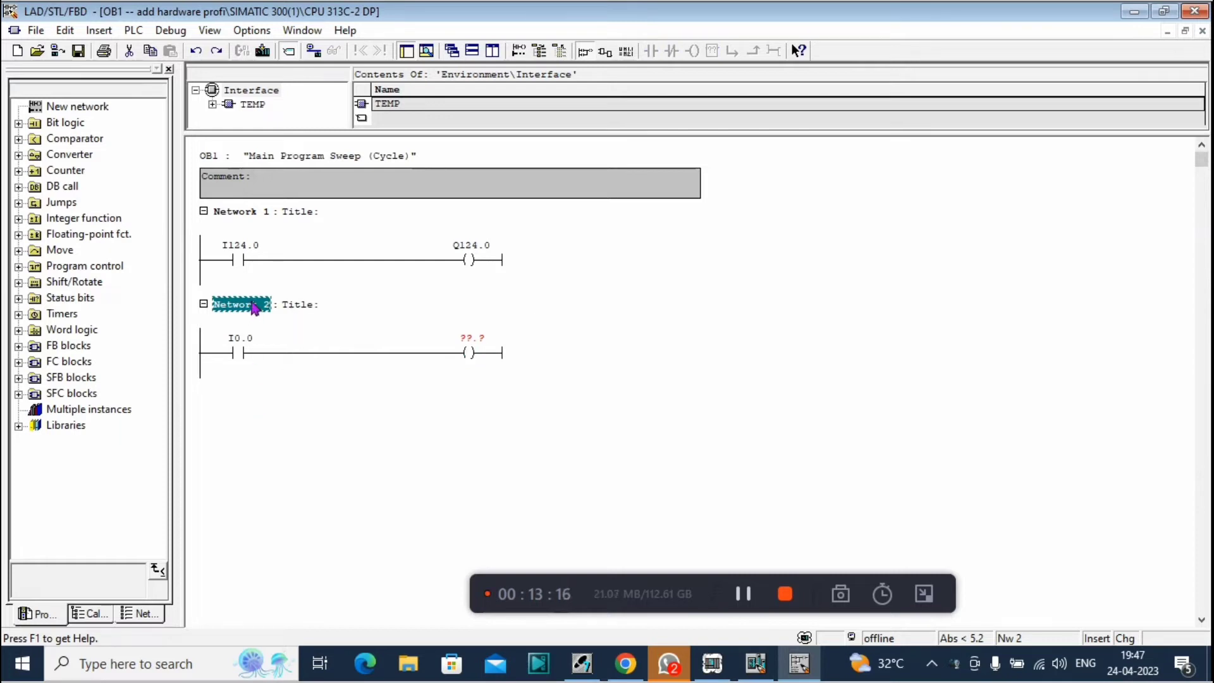
{"action": "right_click", "coordinate": [255, 308]}
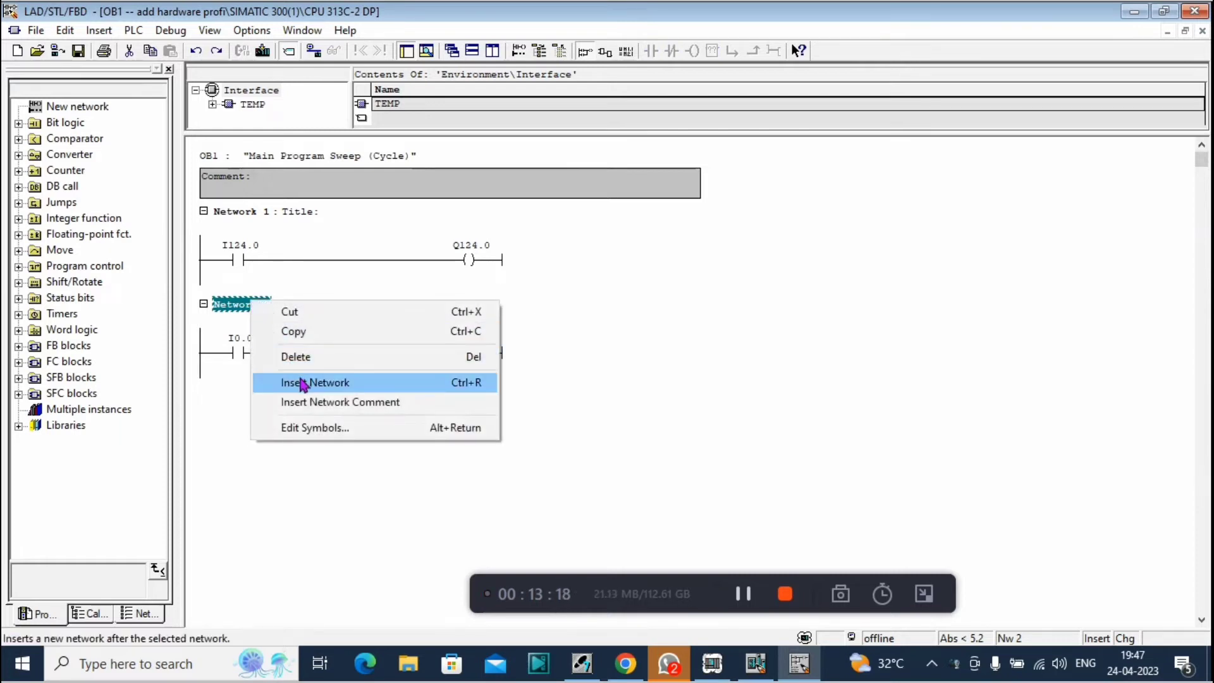
{"action": "left_click", "coordinate": [303, 384]}
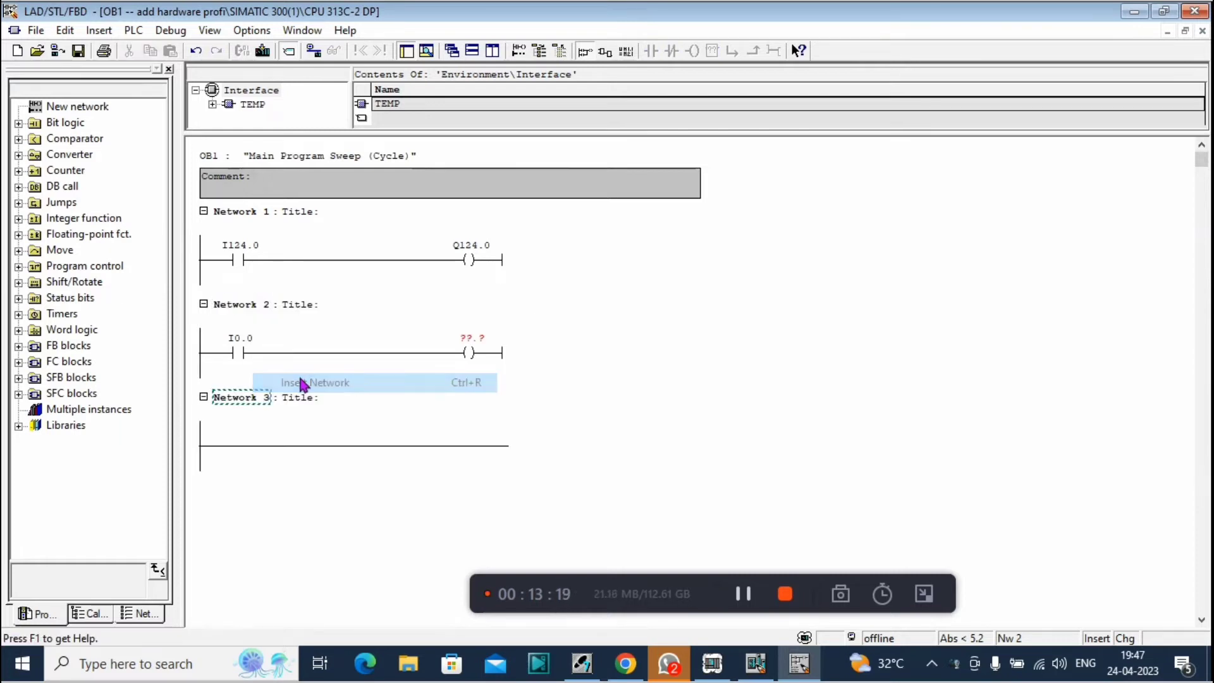
{"action": "left_click", "coordinate": [238, 450]}
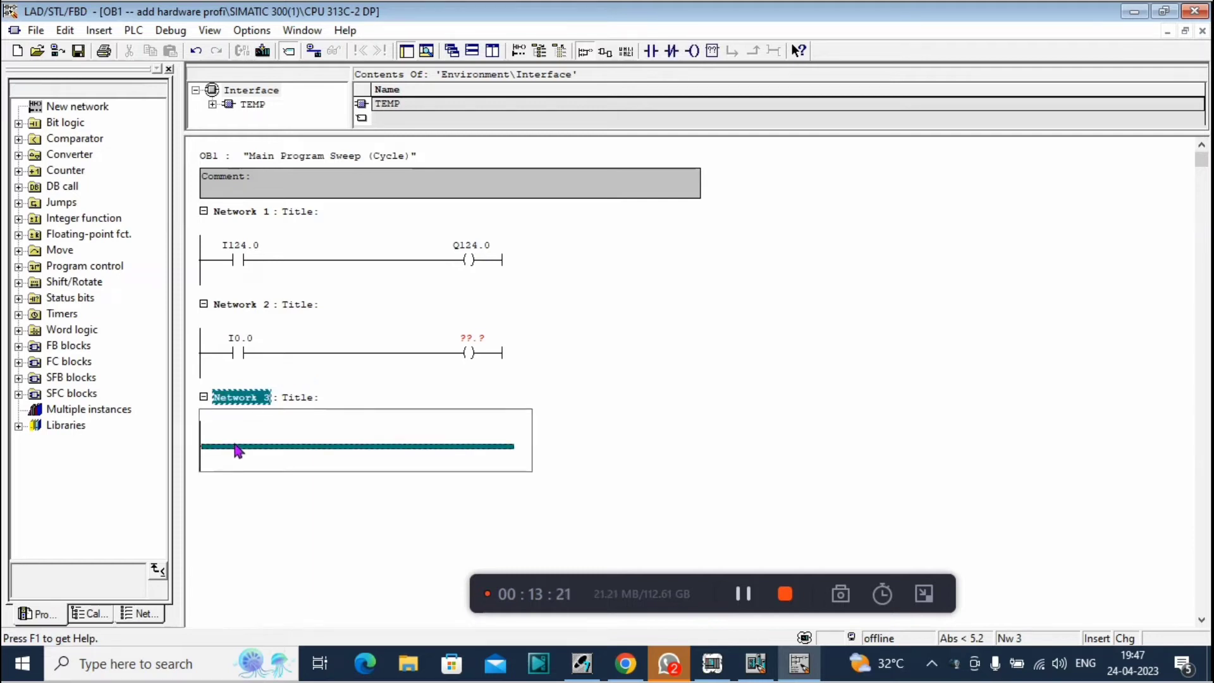
{"action": "left_click", "coordinate": [654, 51]}
{"action": "left_click", "coordinate": [694, 52]}
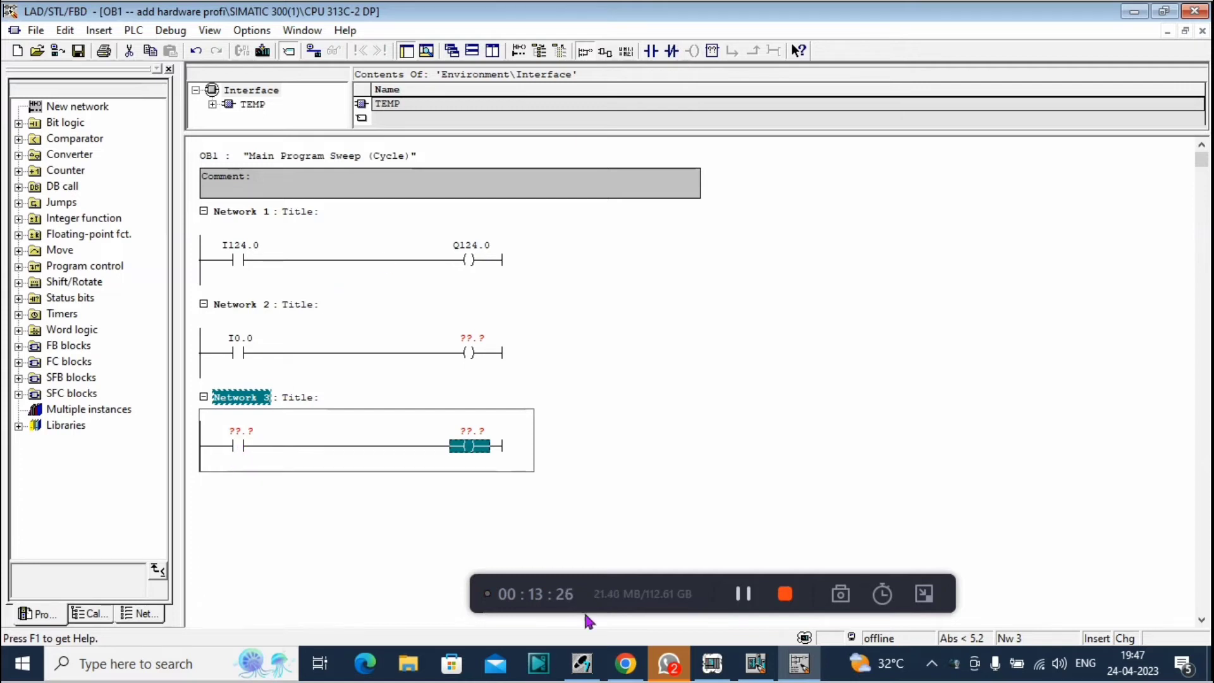
Step: Check the input and output addresses of the DI16/DO16 module in PROFIBUS slave (3) IM 153-1 in HW Config and return to the OB1 editor
{"action": "left_click", "coordinate": [756, 662]}
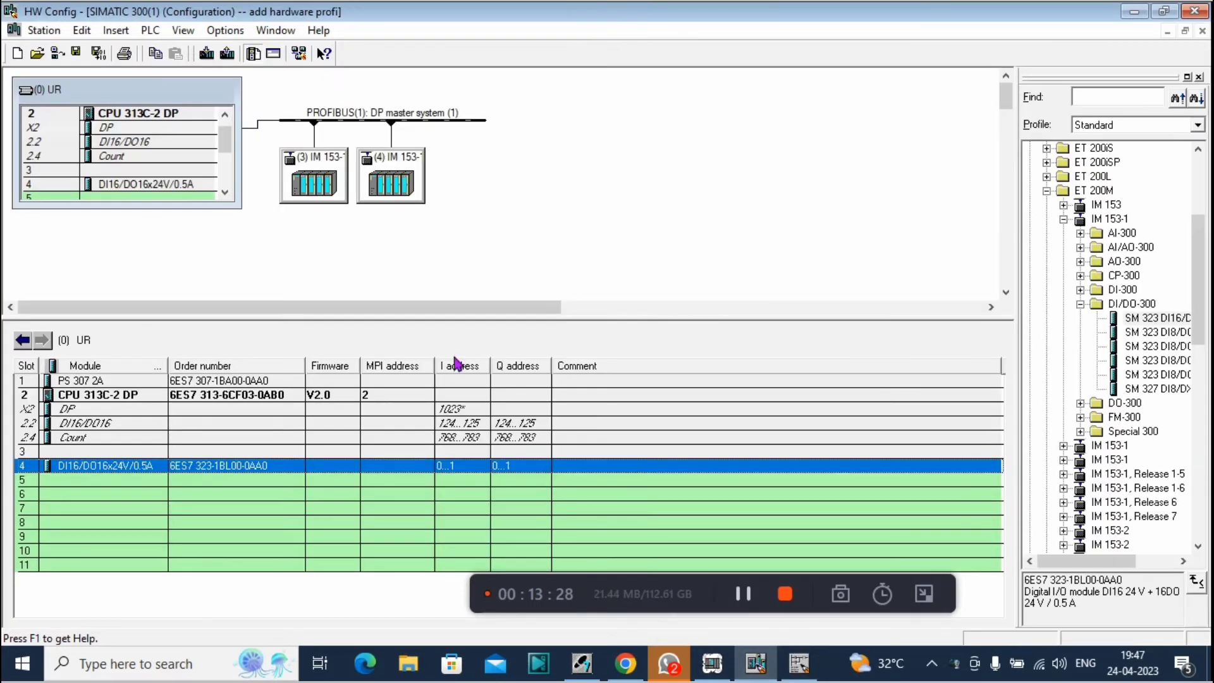
{"action": "left_click", "coordinate": [304, 171]}
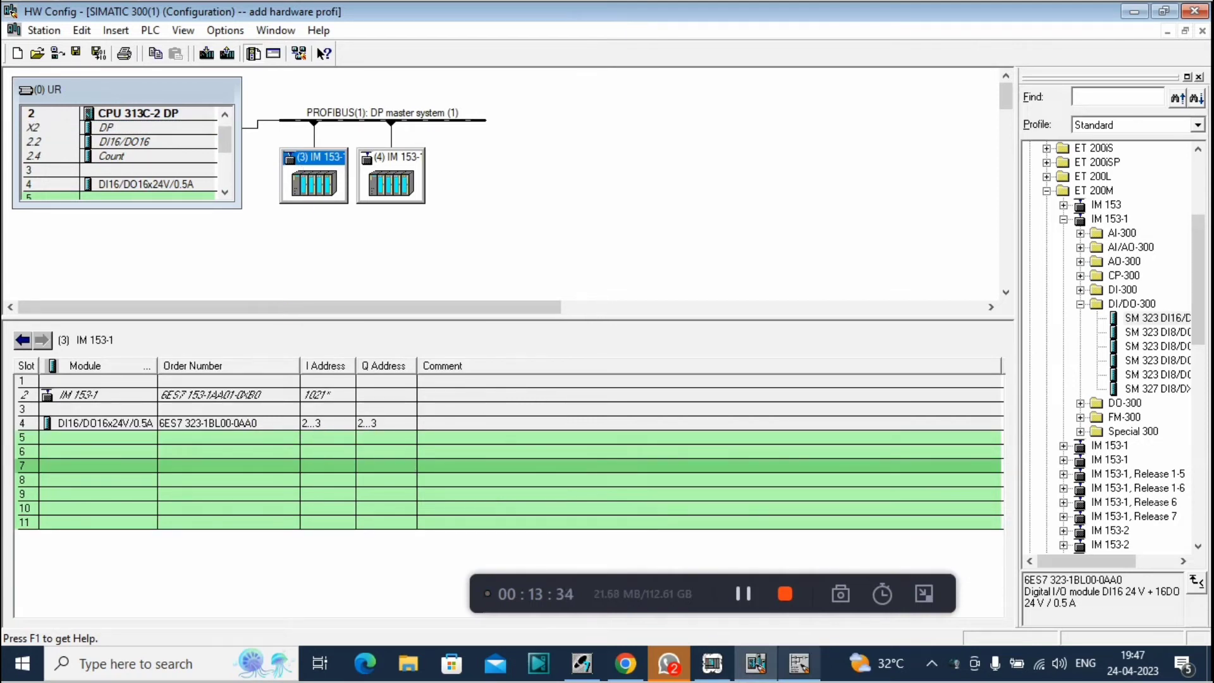
{"action": "left_click", "coordinate": [795, 671]}
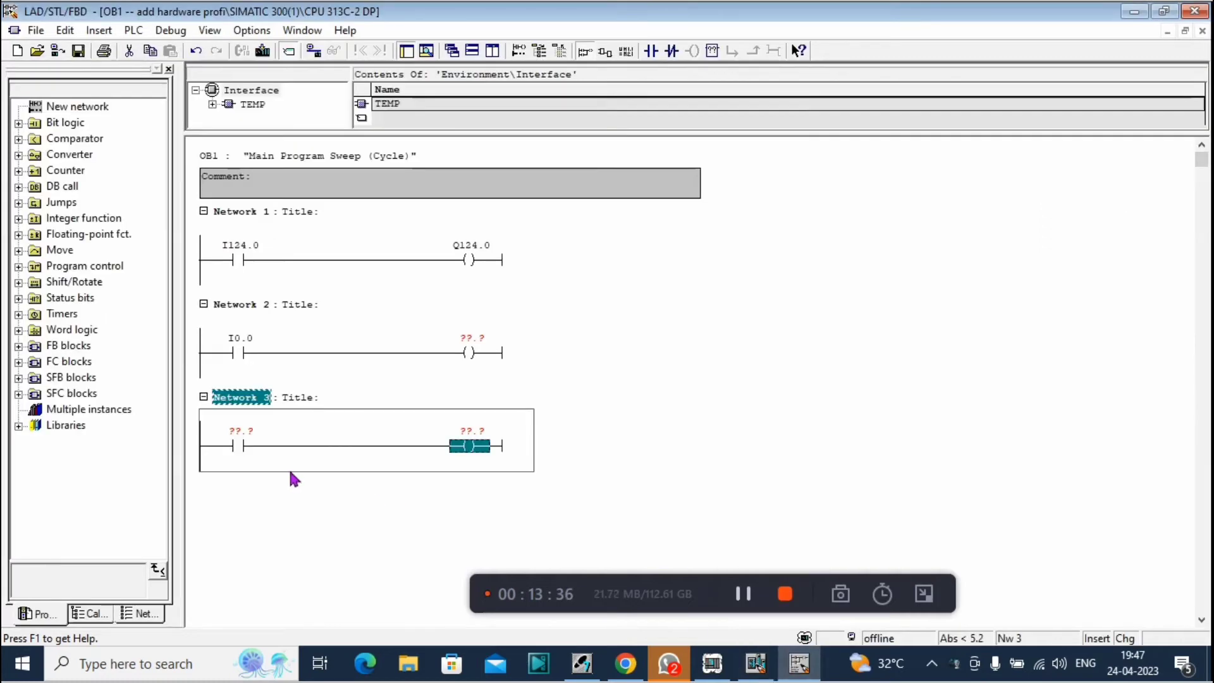
Step: Assign address I2.0 to the normally open contact in Network 3
{"action": "left_click", "coordinate": [254, 444]}
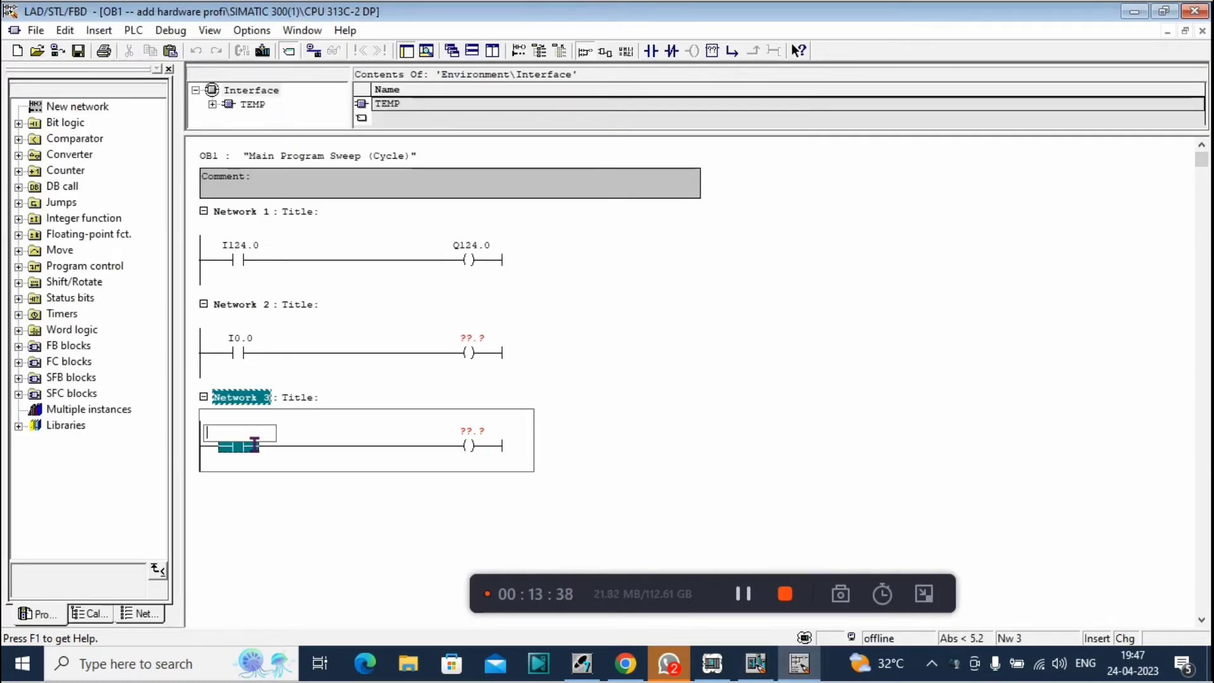
{"action": "type", "text": "i"}
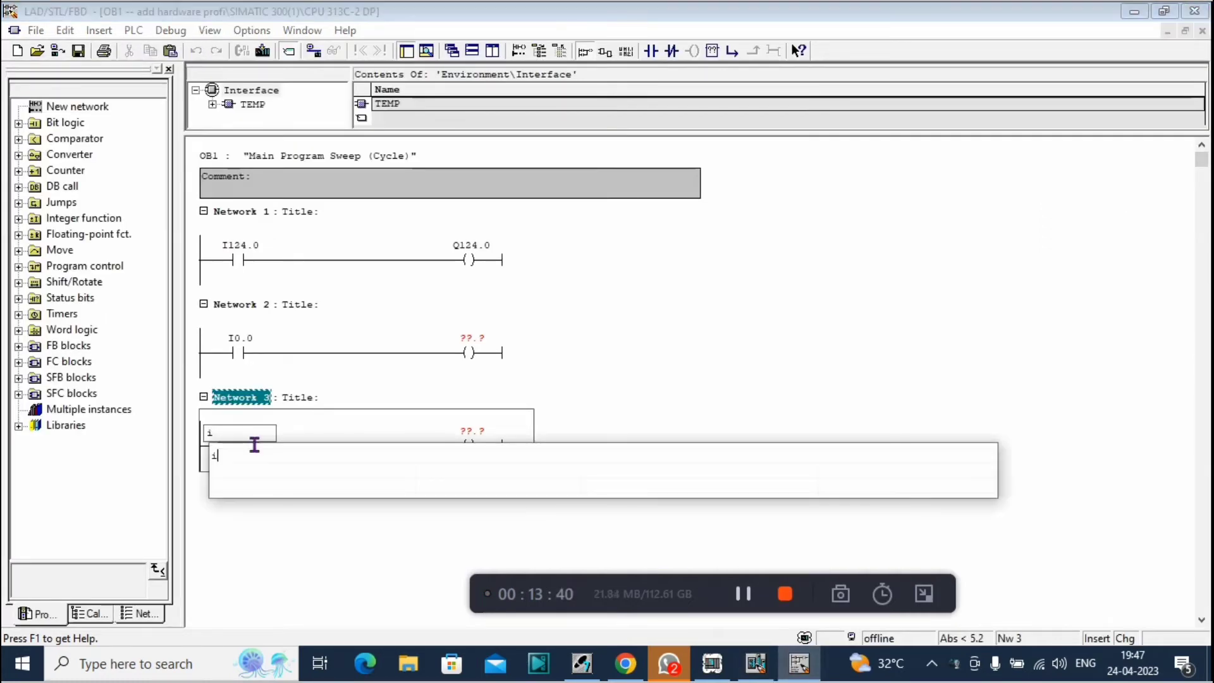
{"action": "type", "text": "2.0"}
{"action": "key", "text": "Return"}
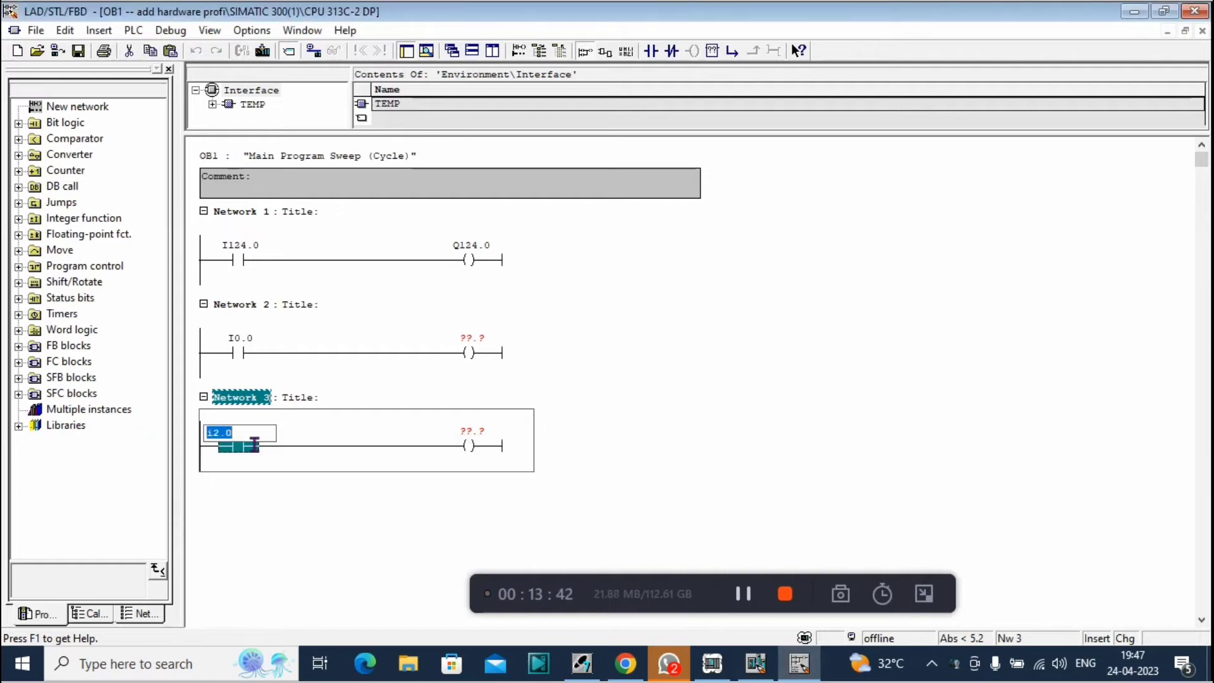
Step: Assign address Q2.0 to the output coil in Network 3
{"action": "left_click", "coordinate": [470, 427]}
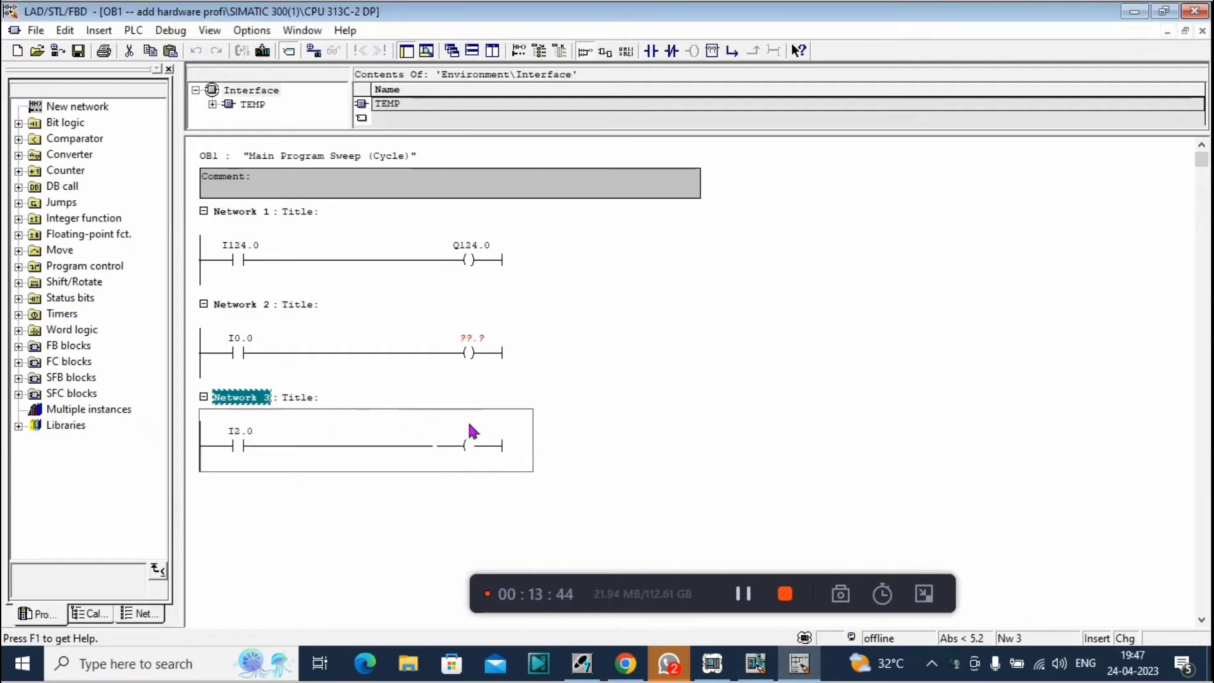
{"action": "type", "text": "q"}
{"action": "type", "text": "2"}
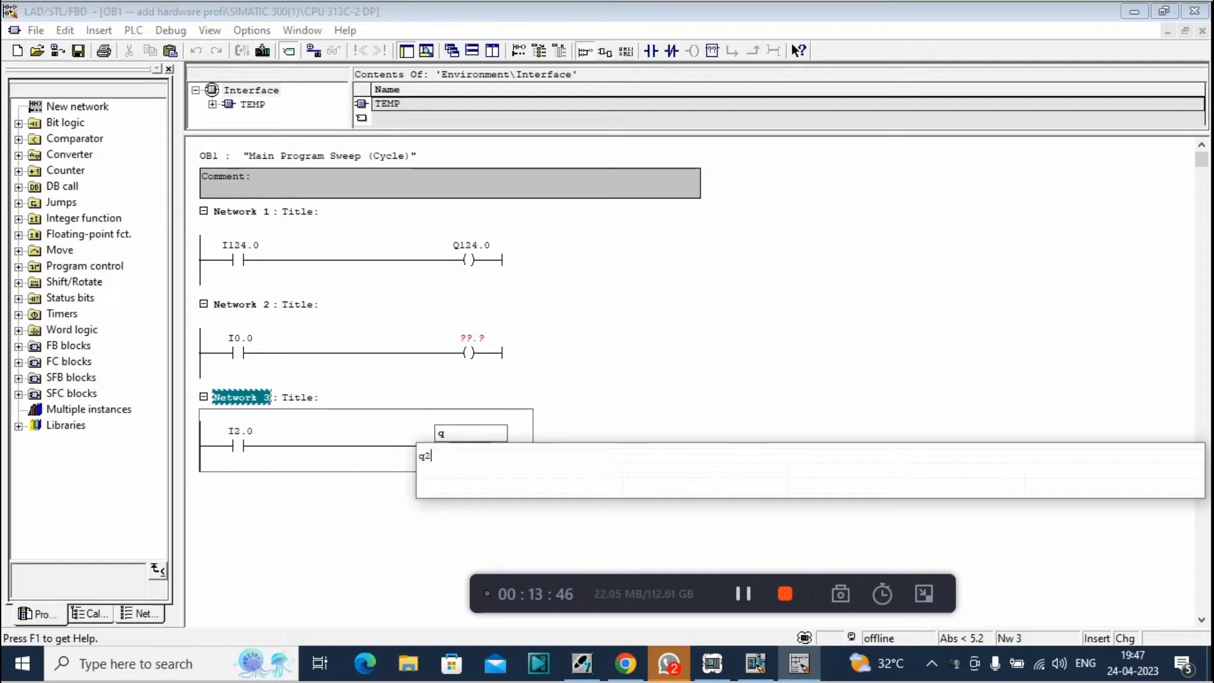
{"action": "type", "text": ".0"}
{"action": "key", "text": "Return"}
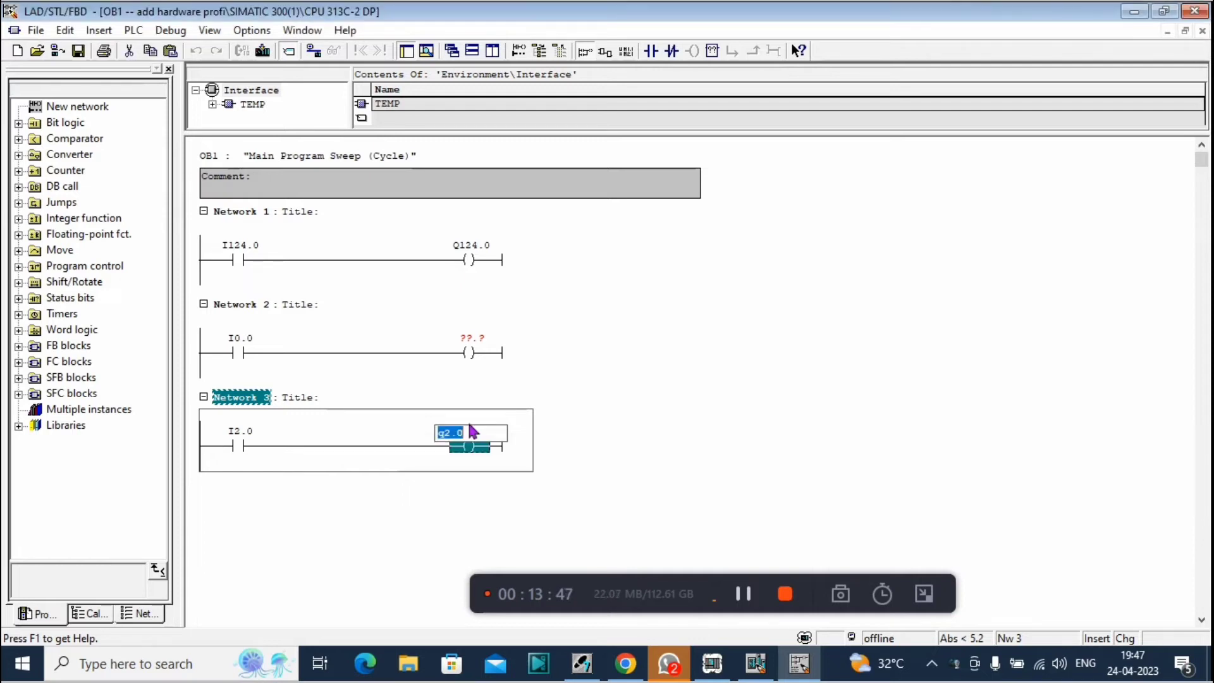
Step: Assign address Q0.0 to the unaddressed output coil in Network 2
{"action": "left_click", "coordinate": [483, 351]}
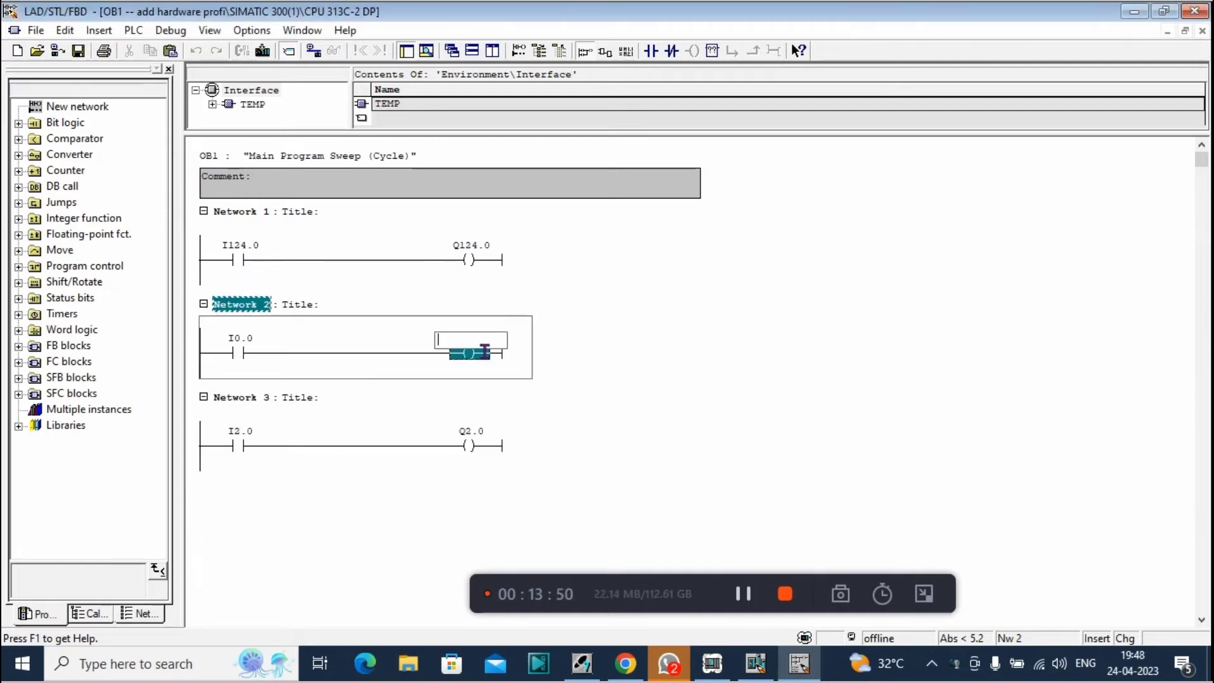
{"action": "type", "text": "q0.0"}
{"action": "key", "text": "Return"}
{"action": "key", "text": "Return"}
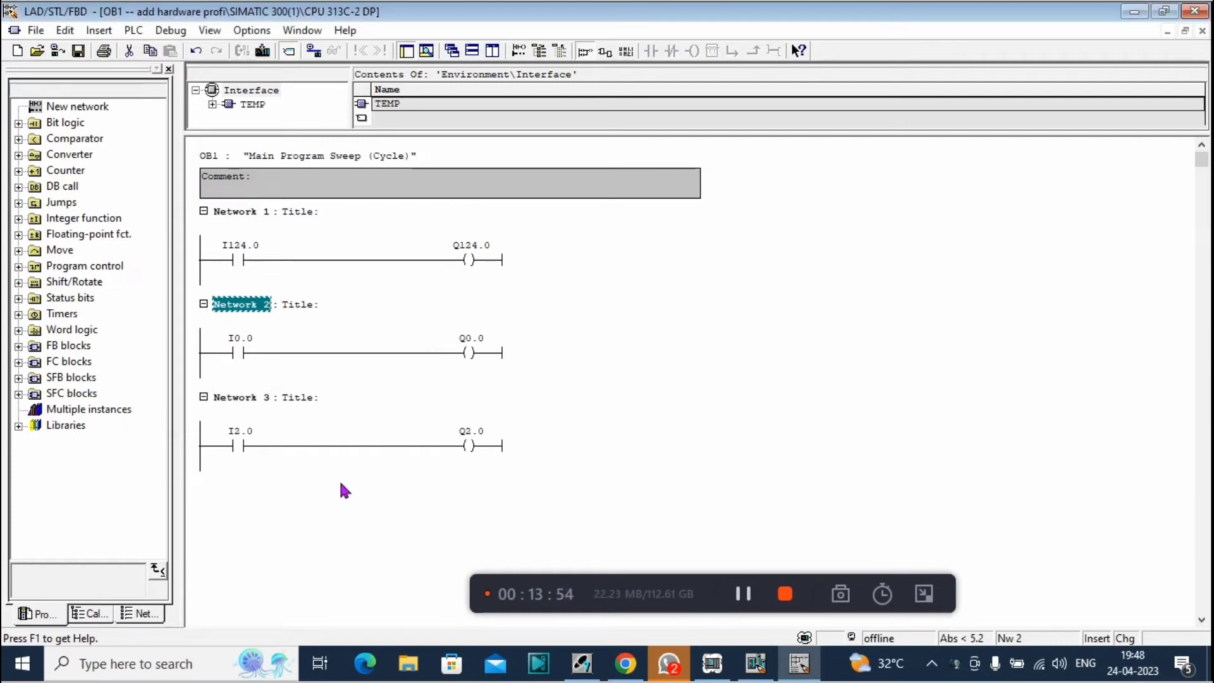
Step: Insert Network 4 after Network 3 in OB1, with a normally open contact and an output coil on its rung
{"action": "left_click", "coordinate": [244, 404]}
{"action": "right_click", "coordinate": [244, 404]}
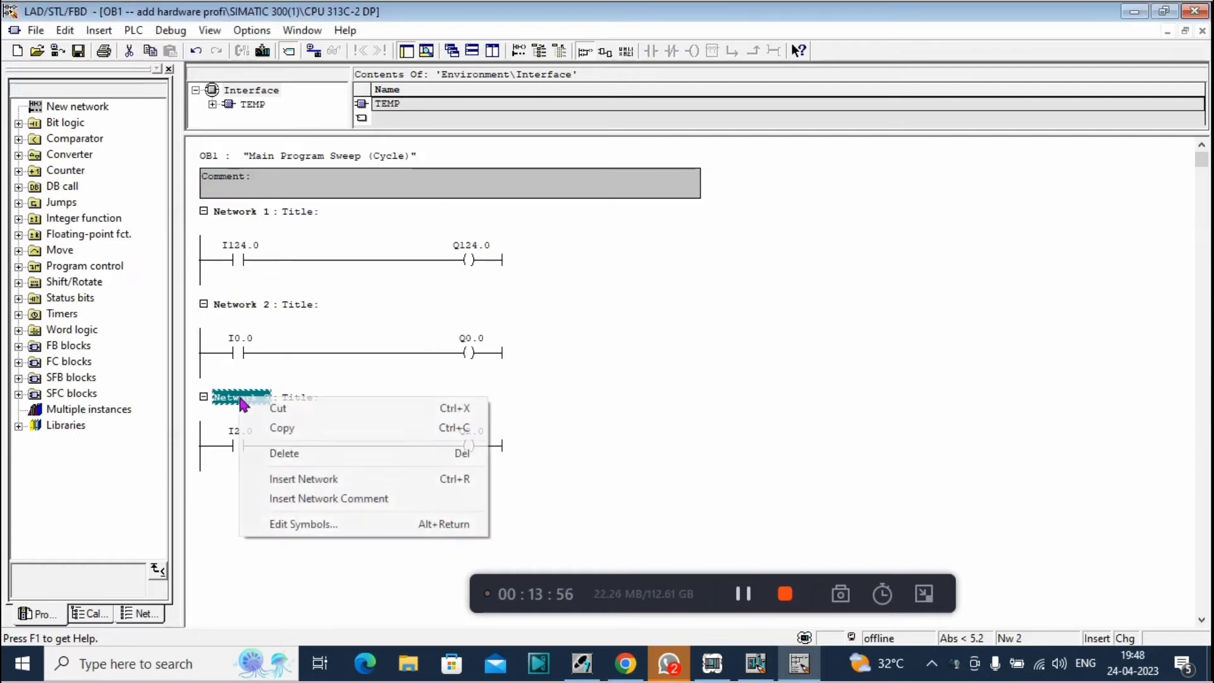
{"action": "left_click", "coordinate": [284, 481]}
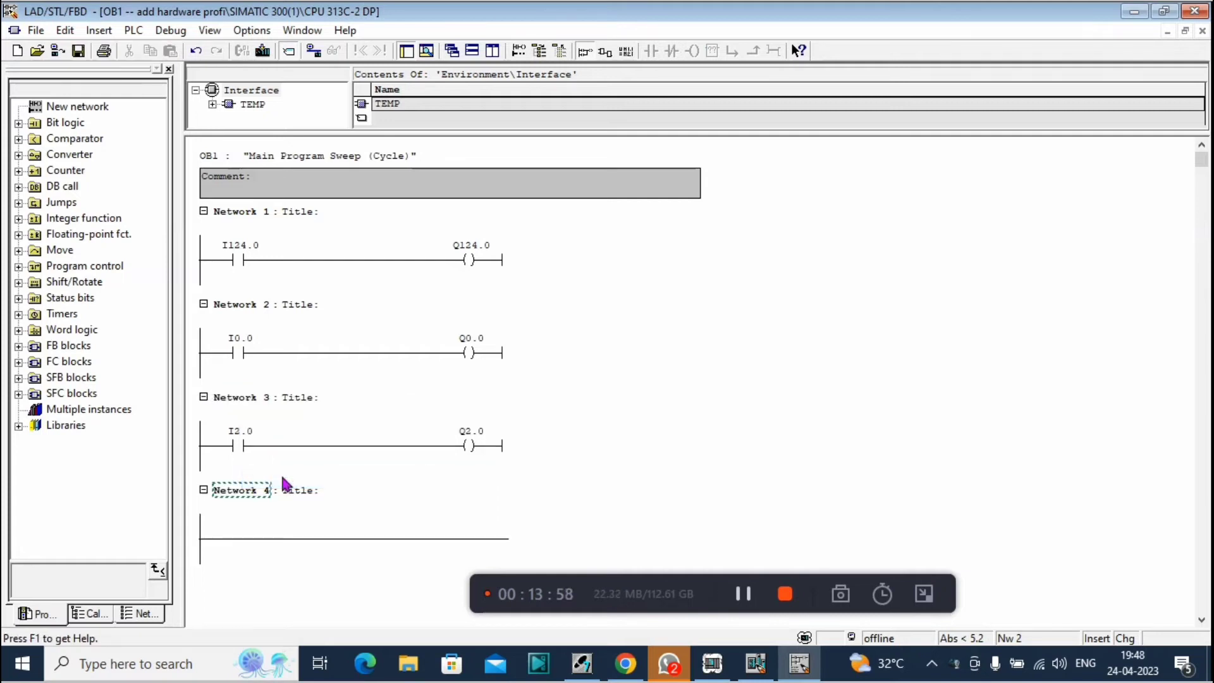
{"action": "left_click", "coordinate": [229, 538]}
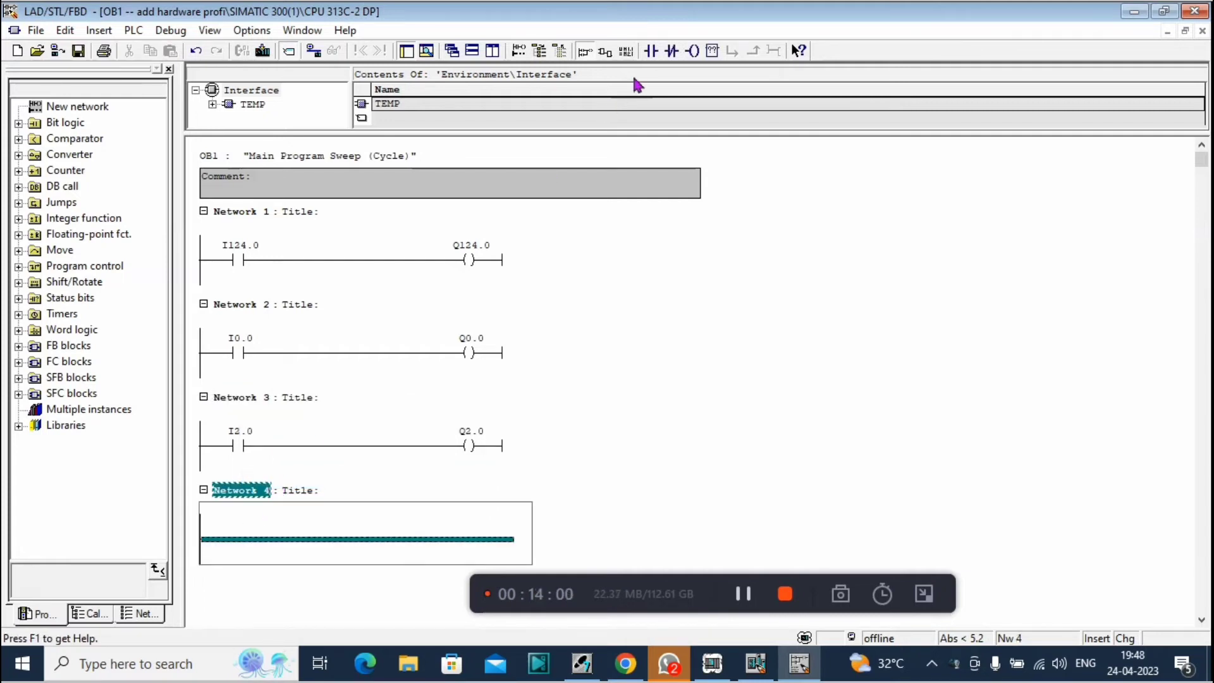
{"action": "left_click", "coordinate": [651, 51]}
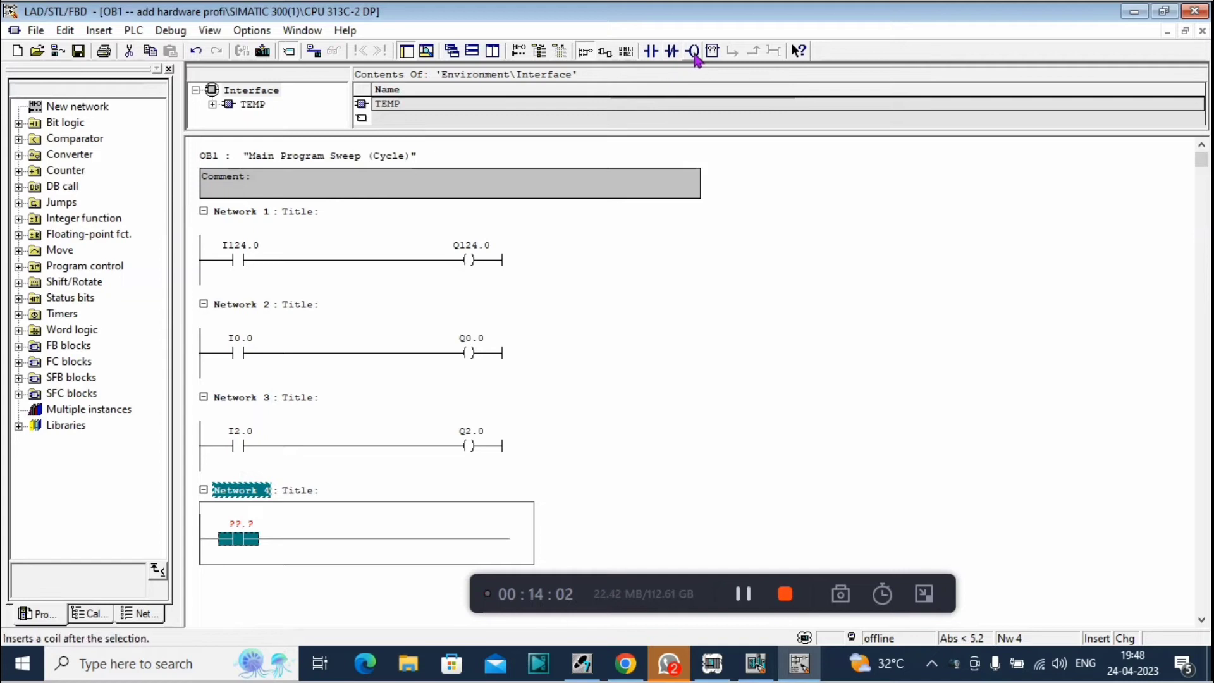
{"action": "left_click", "coordinate": [693, 50]}
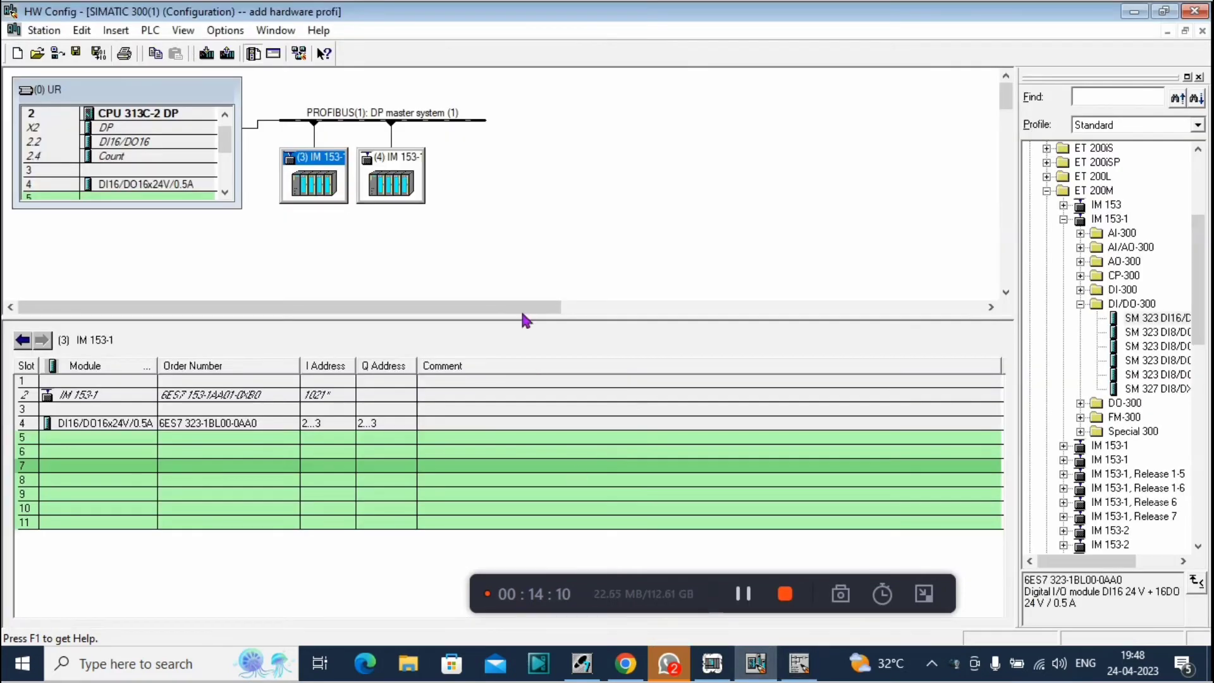
Step: Check the I/O addresses of PROFIBUS slave (4) IM 153-1 in HW Config and assign I4.0 to the contact in Network 4 of OB1
{"action": "left_click", "coordinate": [392, 177]}
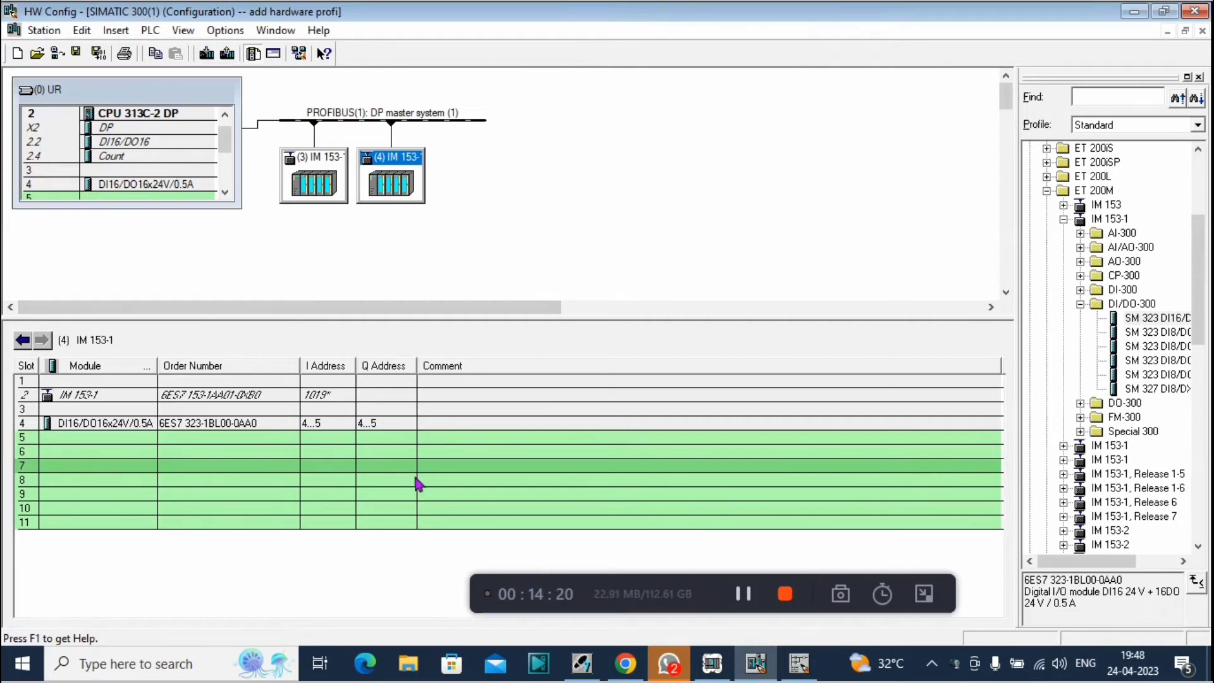
{"action": "left_click", "coordinate": [798, 662]}
{"action": "left_click", "coordinate": [241, 530]}
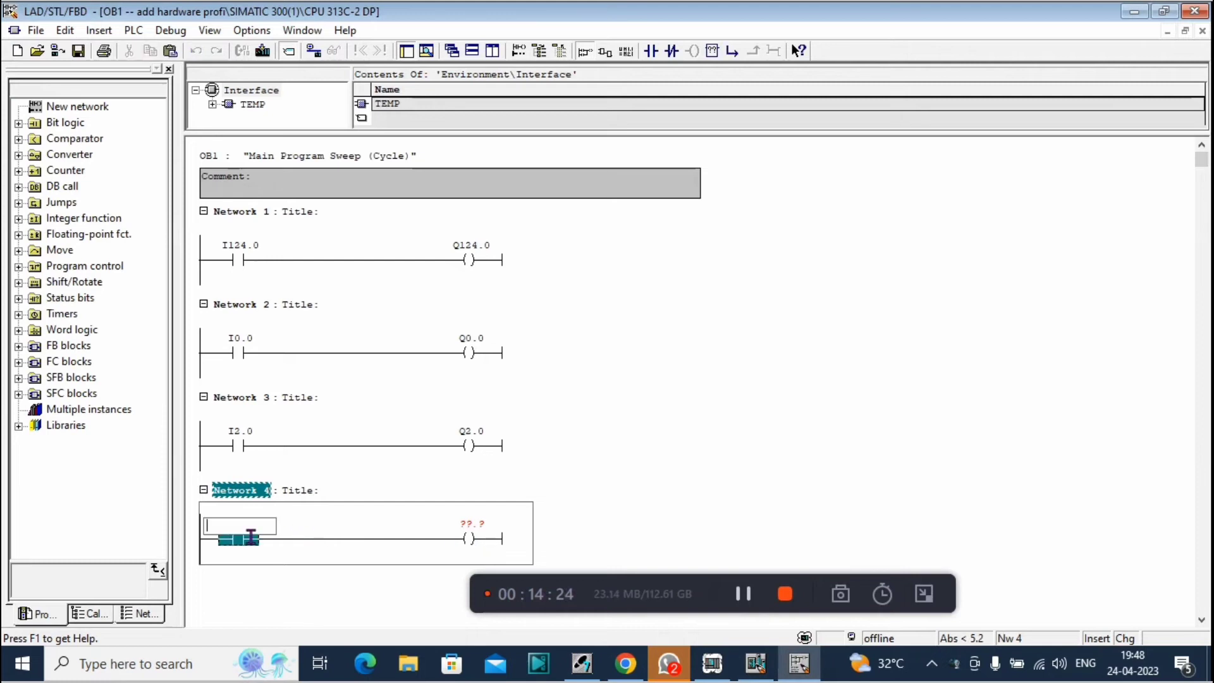
{"action": "type", "text": "i4."}
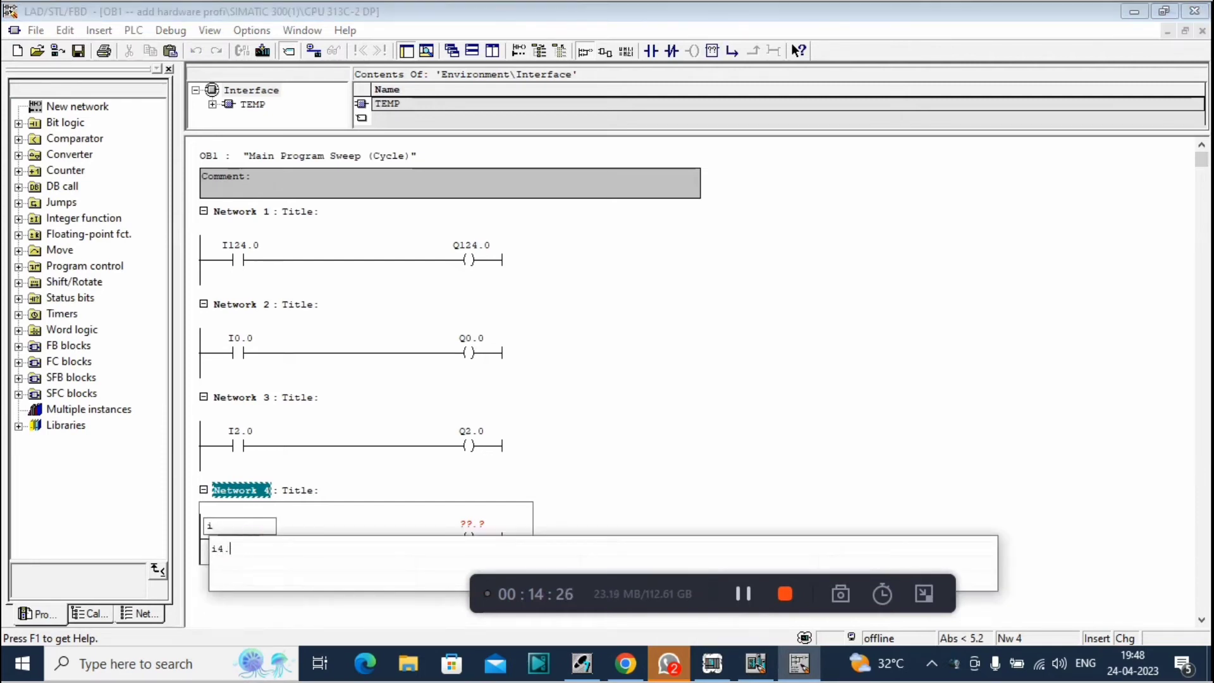
{"action": "type", "text": "0"}
{"action": "key", "text": "Return"}
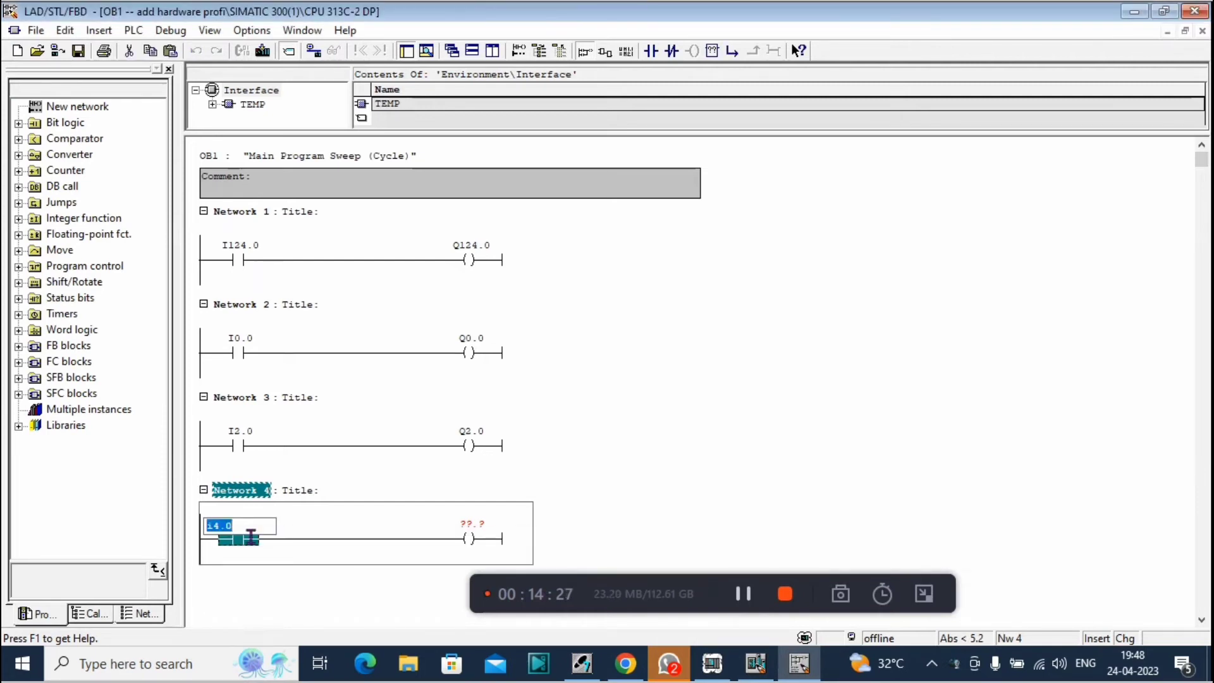
Step: Assign address Q4.0 to the output coil in Network 4 and download OB1, overwriting the existing block
{"action": "left_click", "coordinate": [468, 533]}
{"action": "type", "text": "q4"}
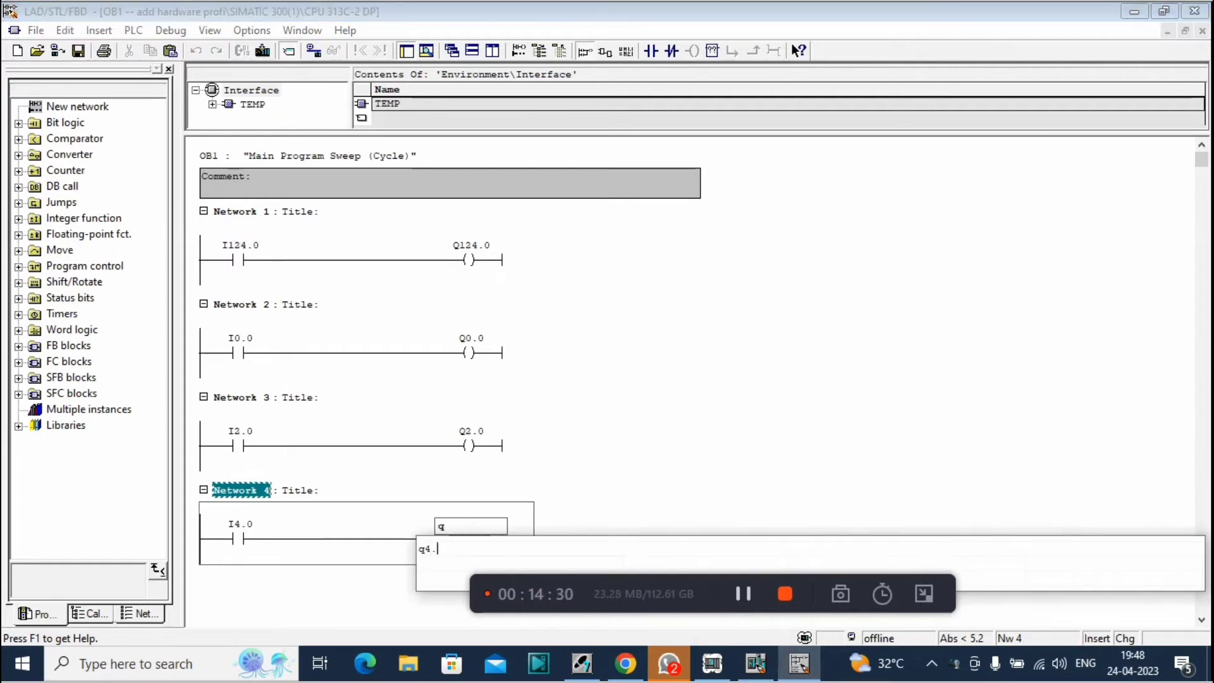
{"action": "type", "text": ".0"}
{"action": "key", "text": "Return"}
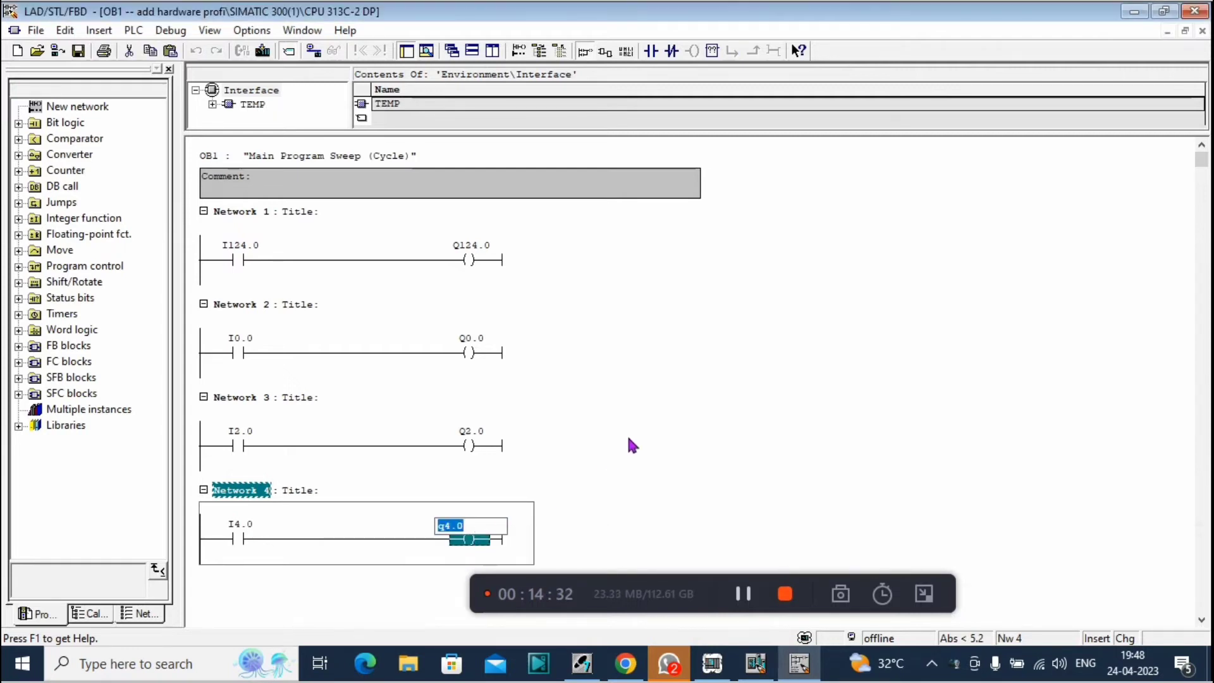
{"action": "left_click", "coordinate": [640, 432]}
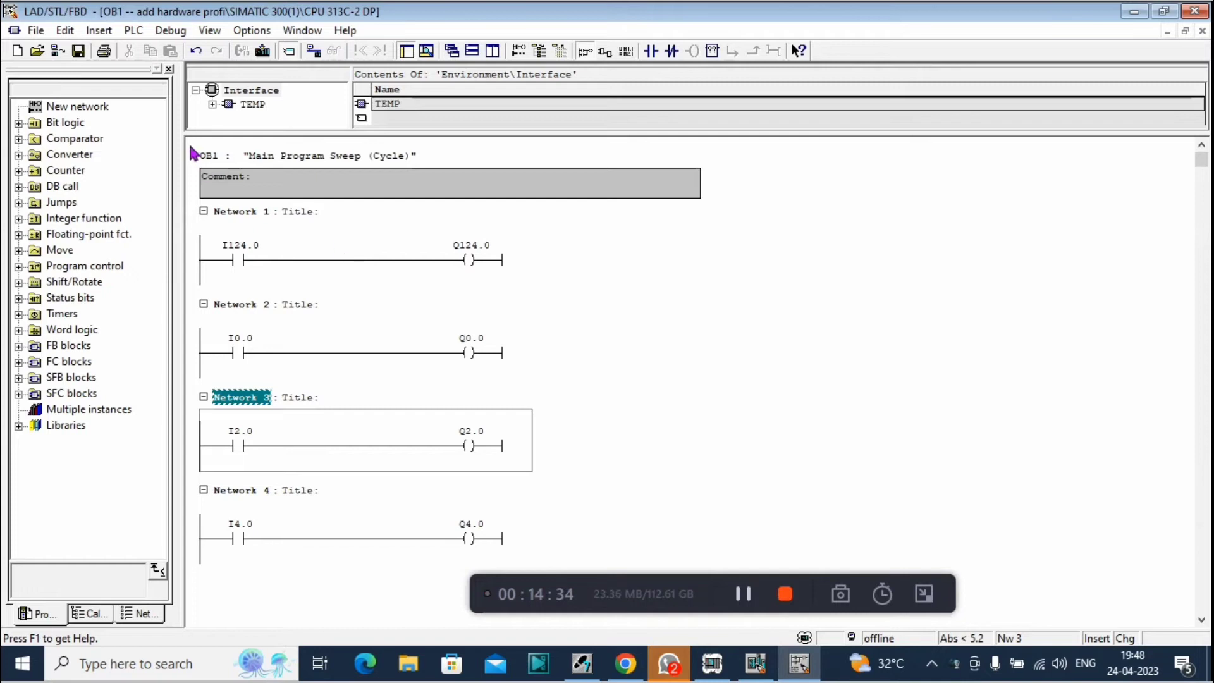
{"action": "left_click", "coordinate": [263, 52]}
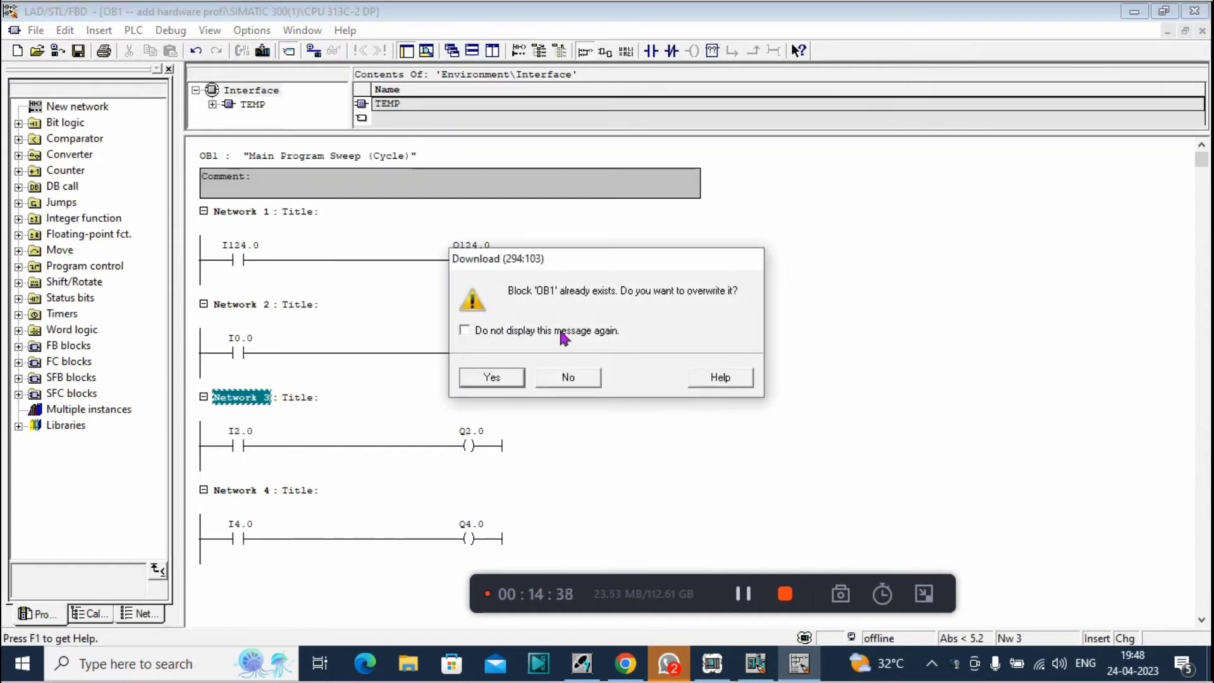
{"action": "left_click", "coordinate": [492, 377]}
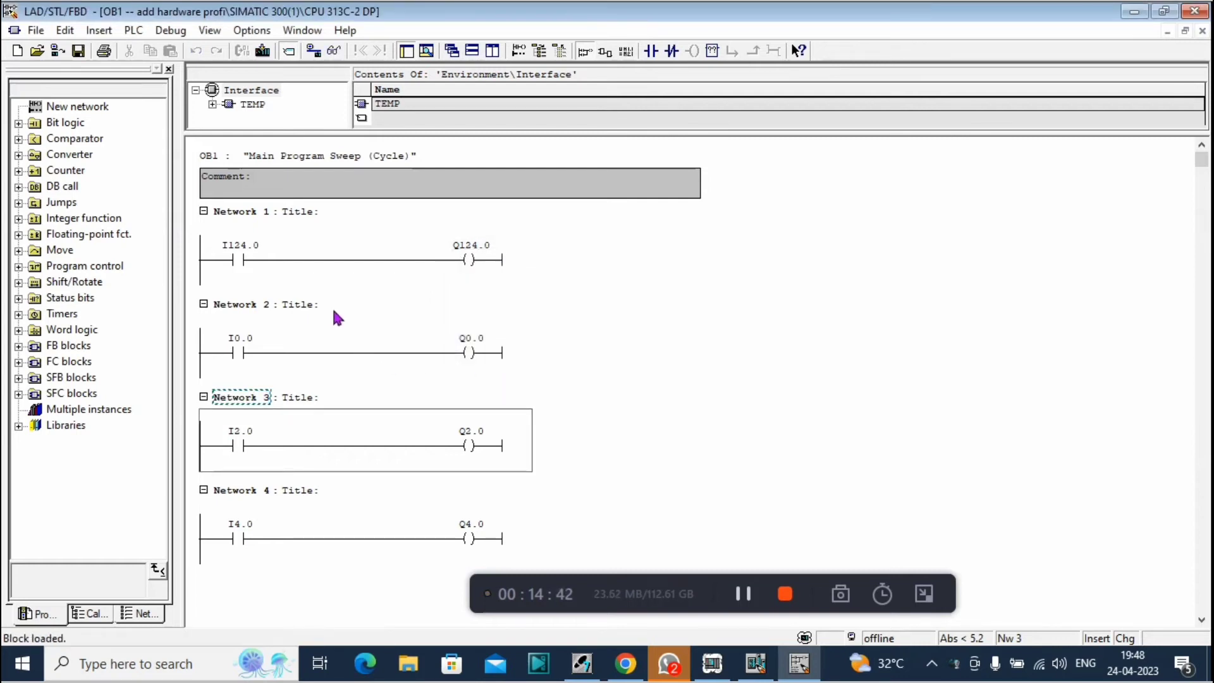
Step: Title Network 1 "Process1" and Network 2 "process2"
{"action": "left_click", "coordinate": [298, 215]}
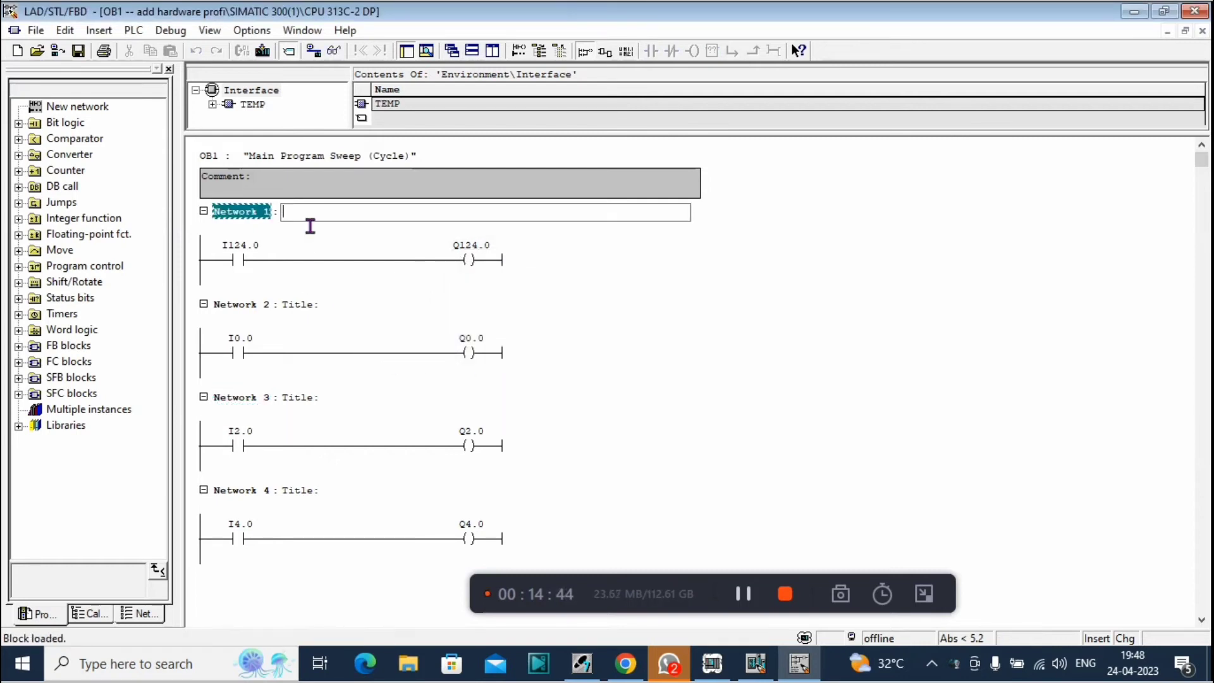
{"action": "type", "text": "Process1"}
{"action": "key", "text": "Return"}
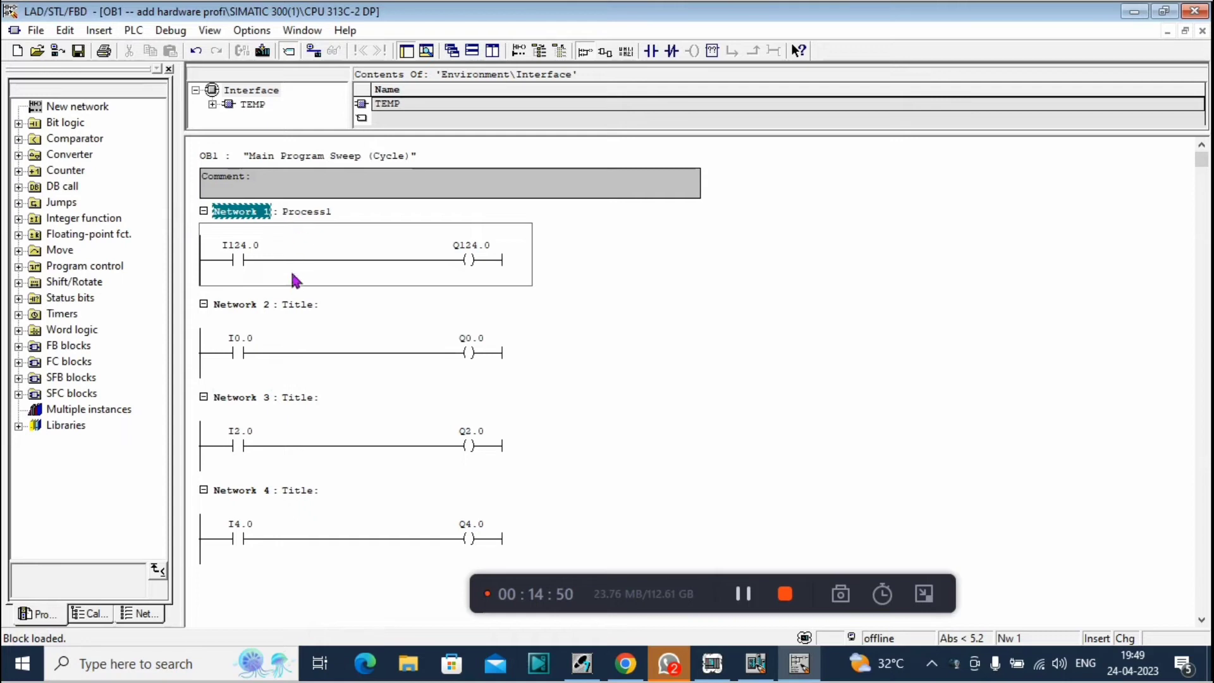
{"action": "left_click", "coordinate": [305, 316]}
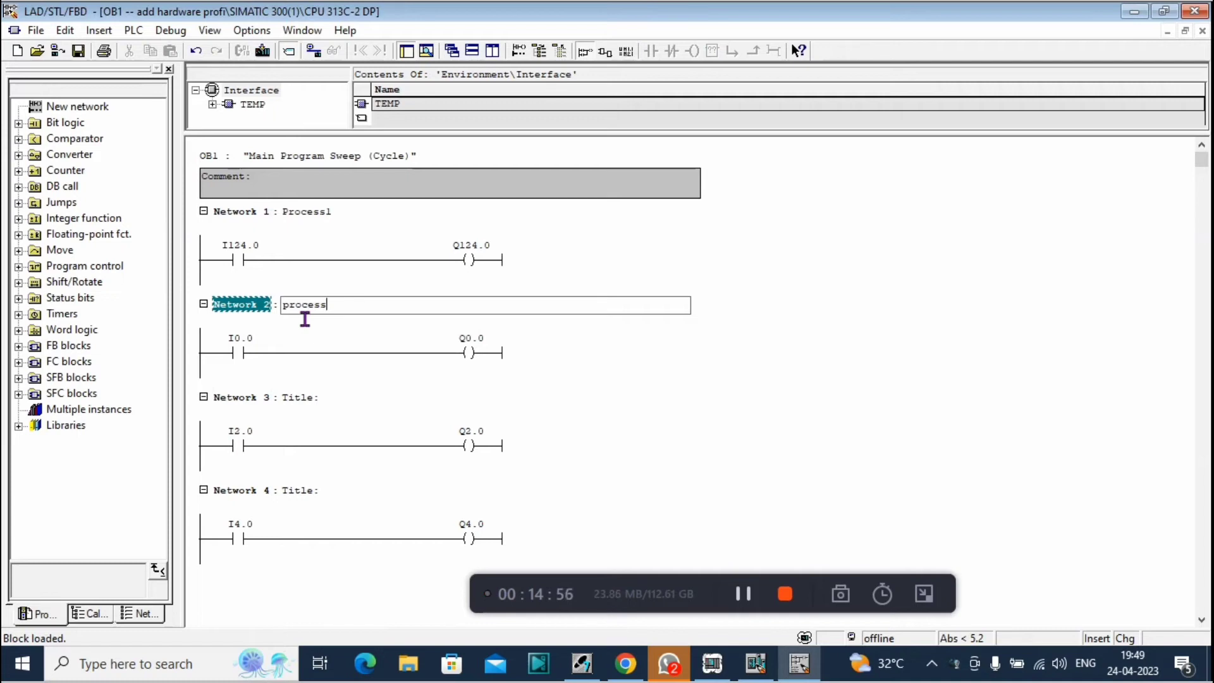
{"action": "left_click", "coordinate": [305, 319]}
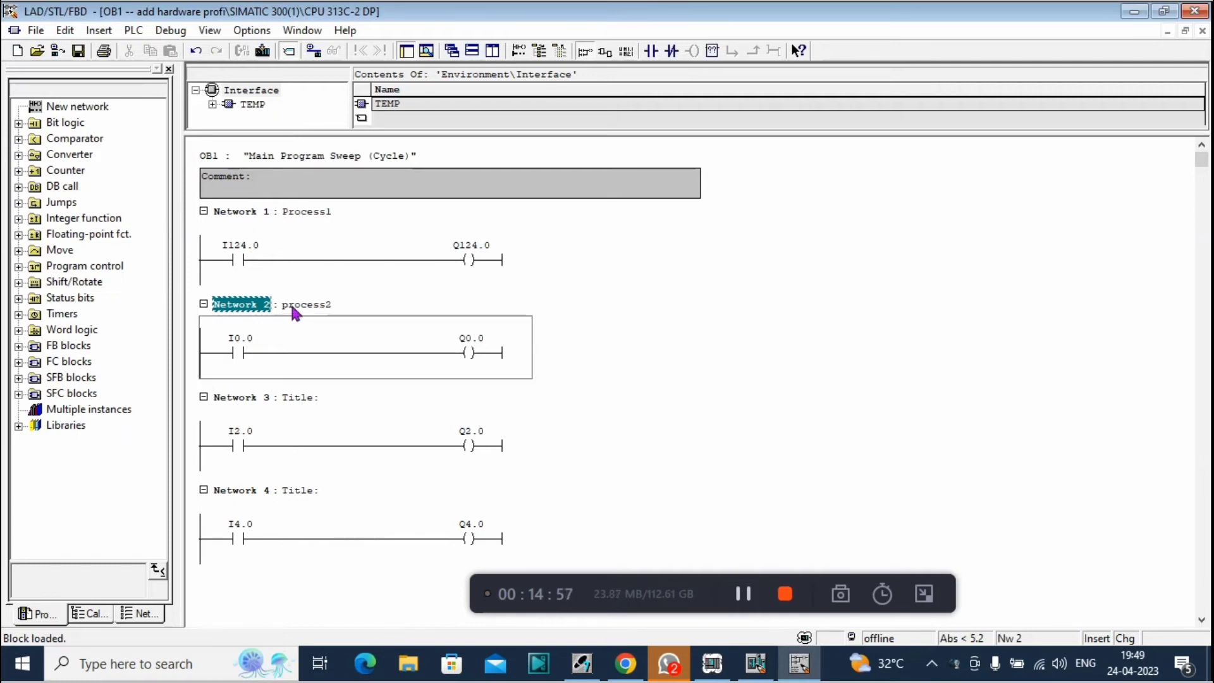
Step: Title Network 3 "process3" and Network 4 "process4"
{"action": "left_click", "coordinate": [261, 403]}
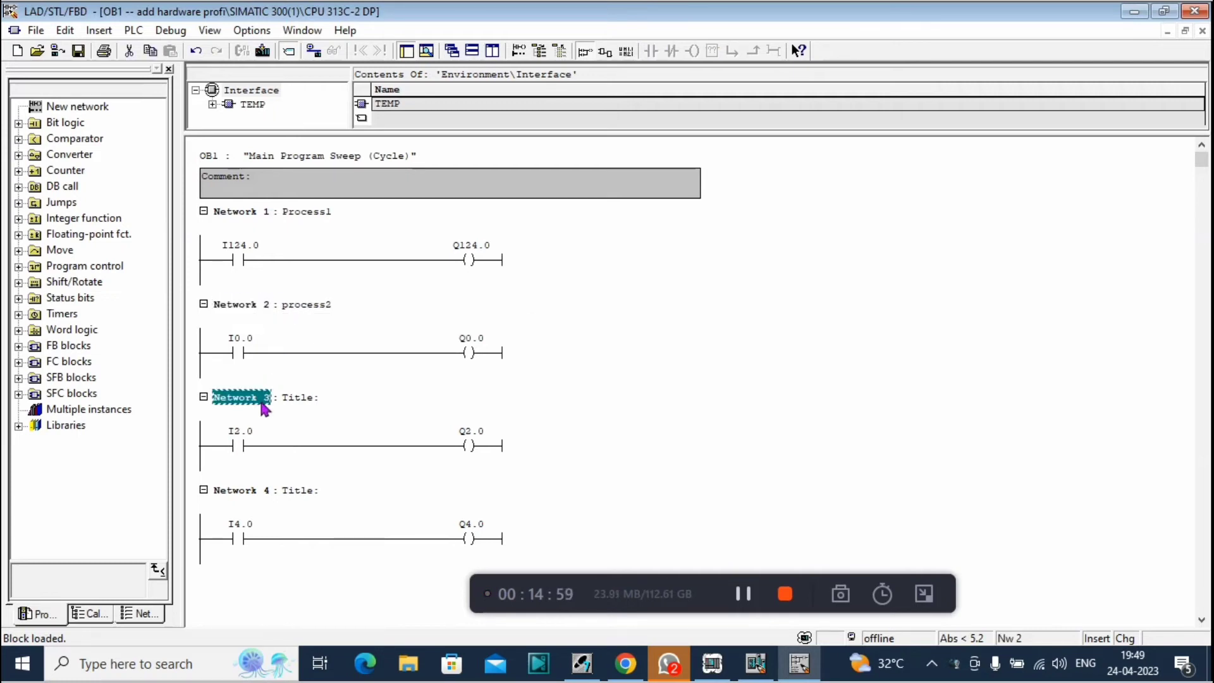
{"action": "left_click", "coordinate": [304, 405]}
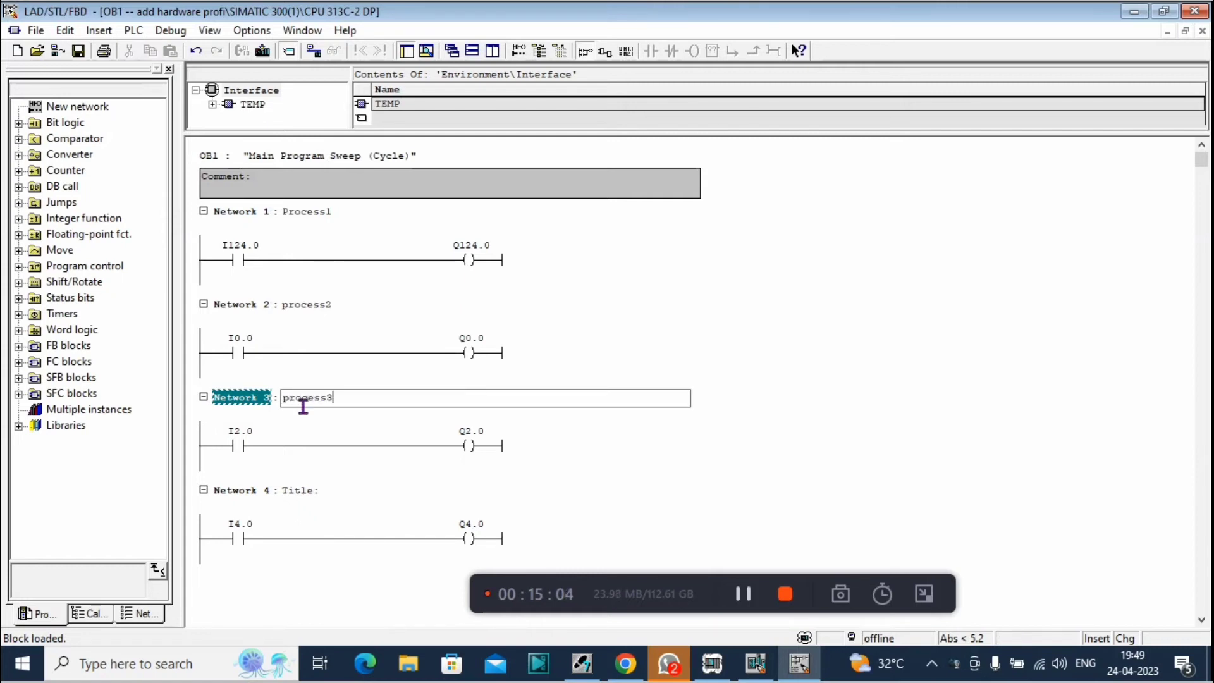
{"action": "key", "text": "Return"}
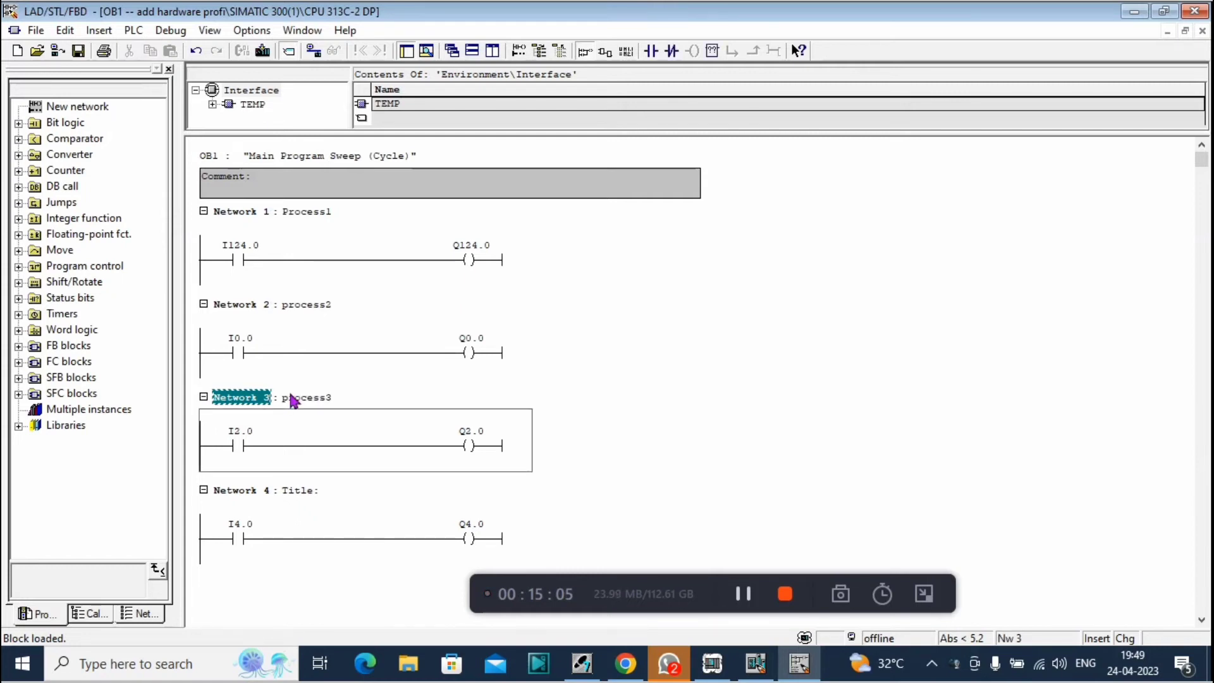
{"action": "left_click", "coordinate": [296, 493]}
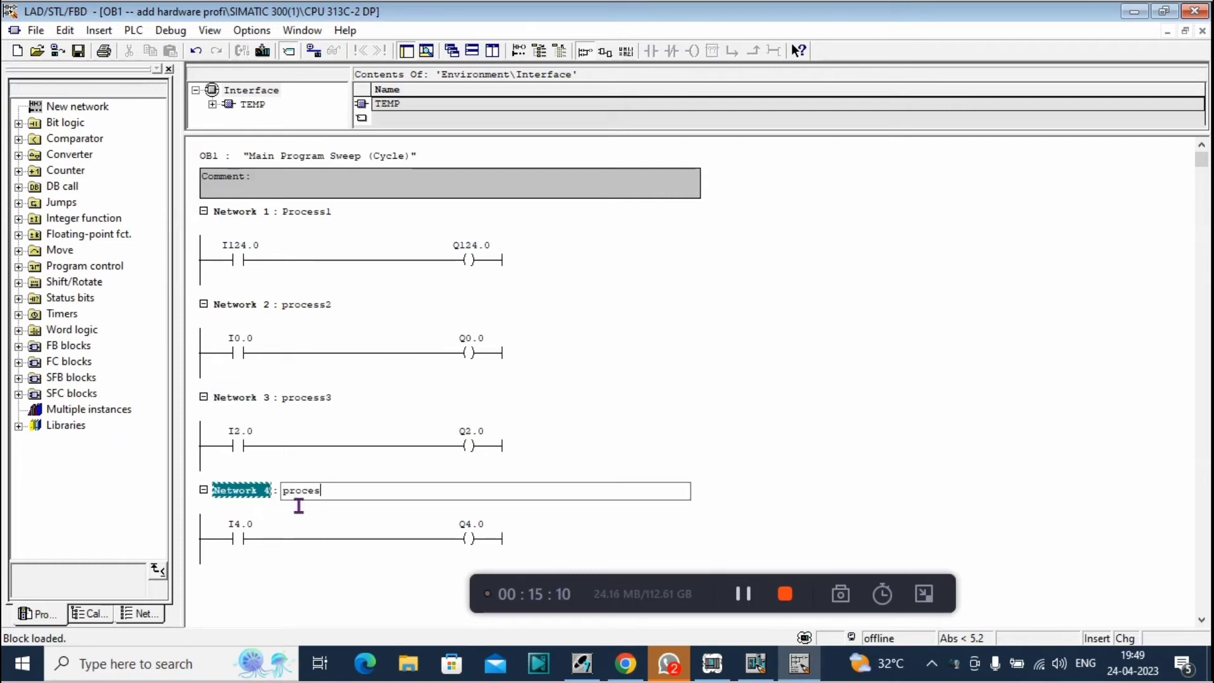
{"action": "key", "text": "Return"}
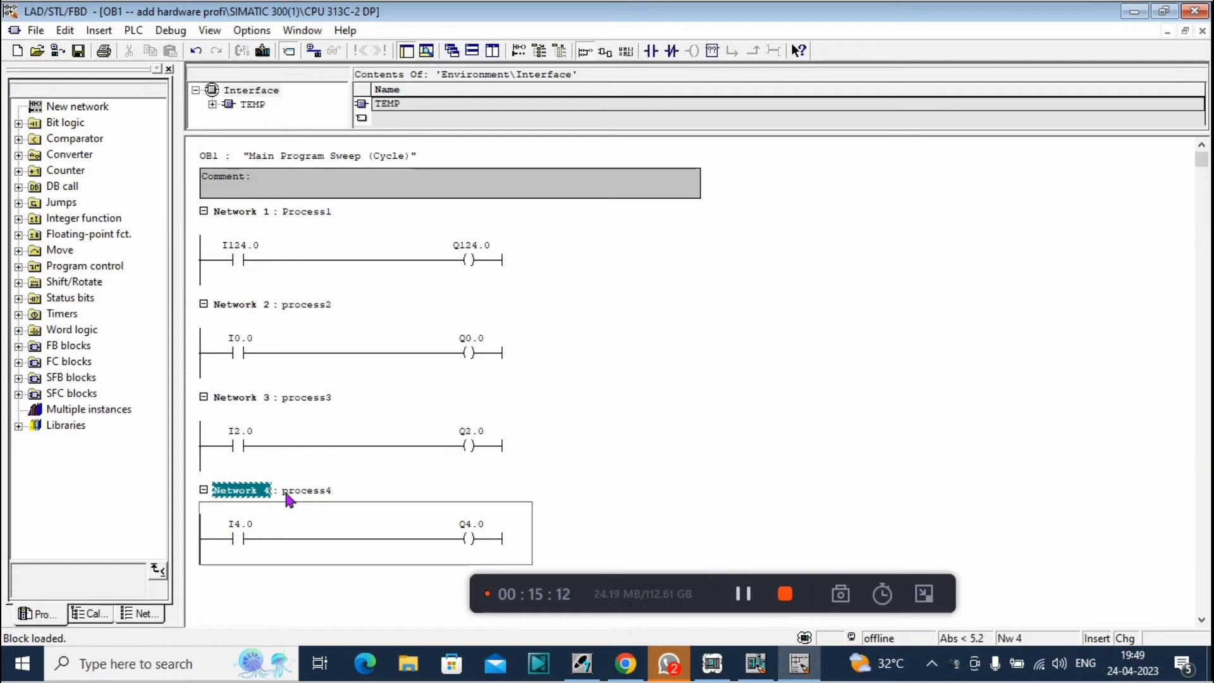
Step: Download OB1 with the new network titles to the CPU, overwriting the existing block
{"action": "left_click", "coordinate": [650, 397]}
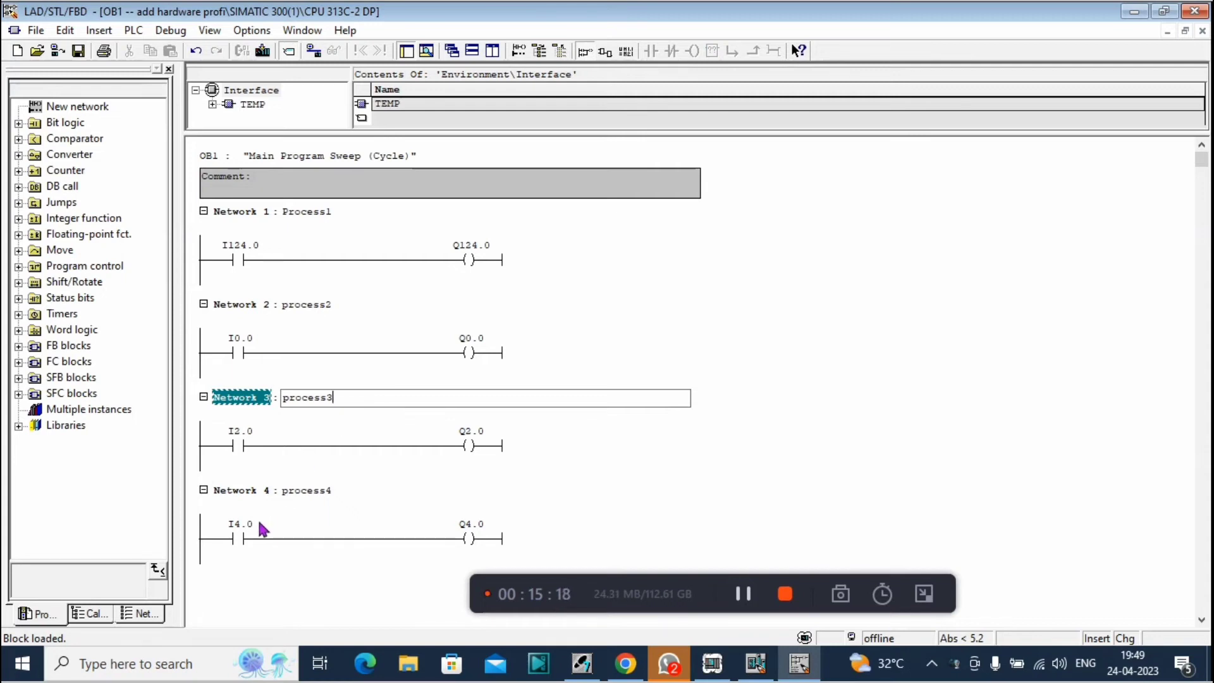
{"action": "left_click", "coordinate": [263, 53]}
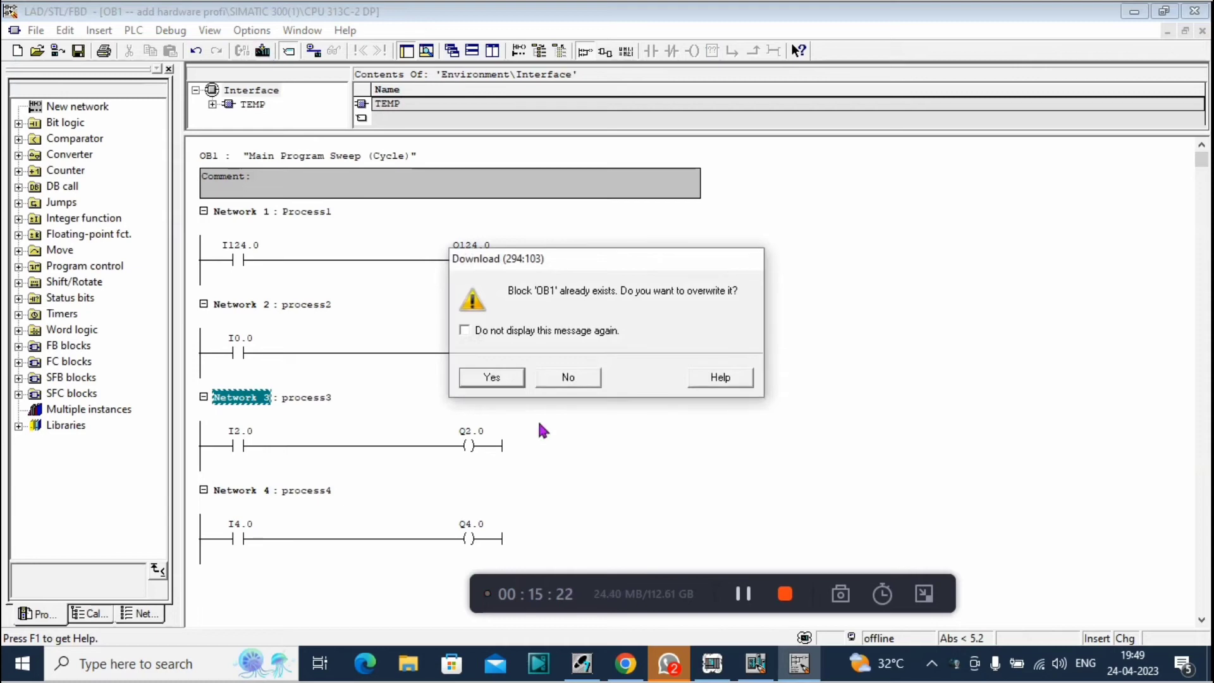
{"action": "left_click", "coordinate": [492, 377]}
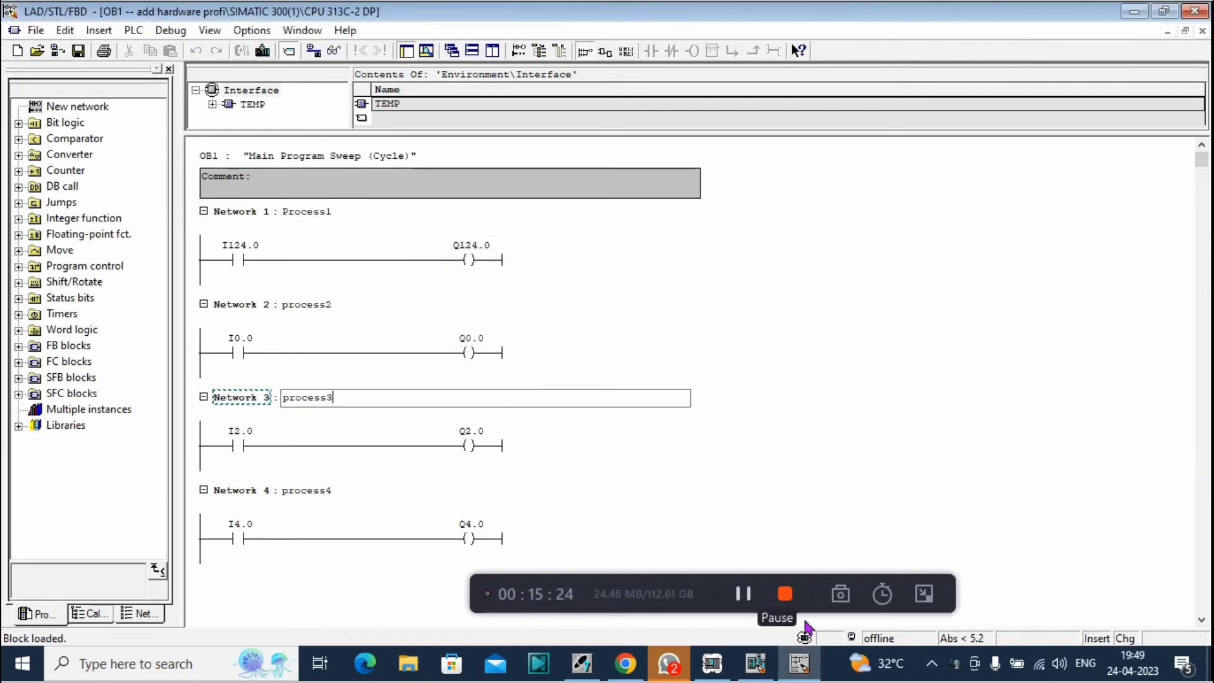
Step: Switch to S7-PLCSIM, place its window beside the ladder networks, and insert three input variables
{"action": "left_click", "coordinate": [712, 665]}
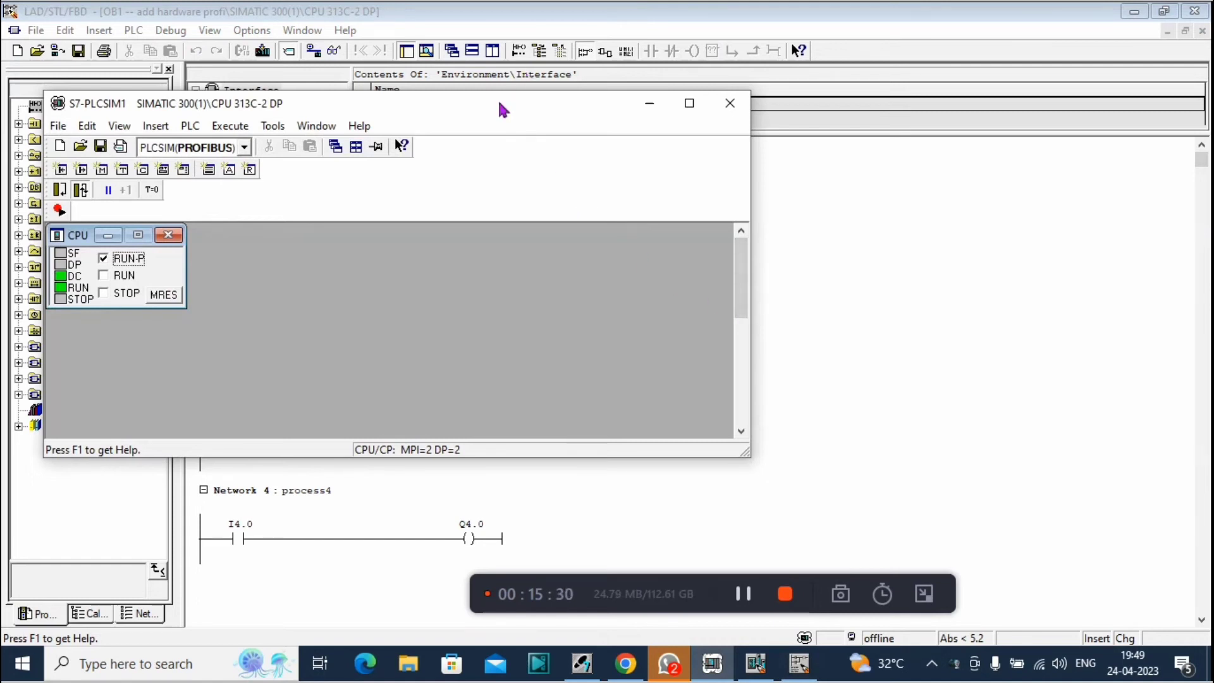
{"action": "left_click_drag", "start_coordinate": [500, 108], "coordinate": [979, 109]}
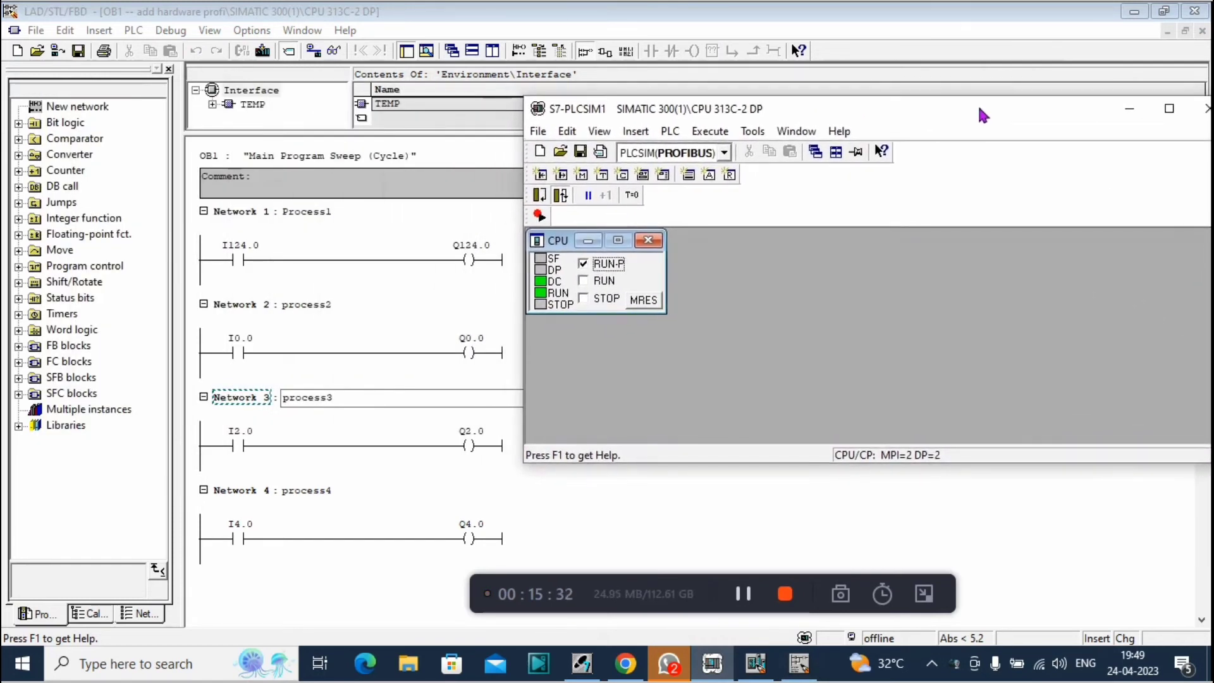
{"action": "left_click", "coordinate": [635, 131]}
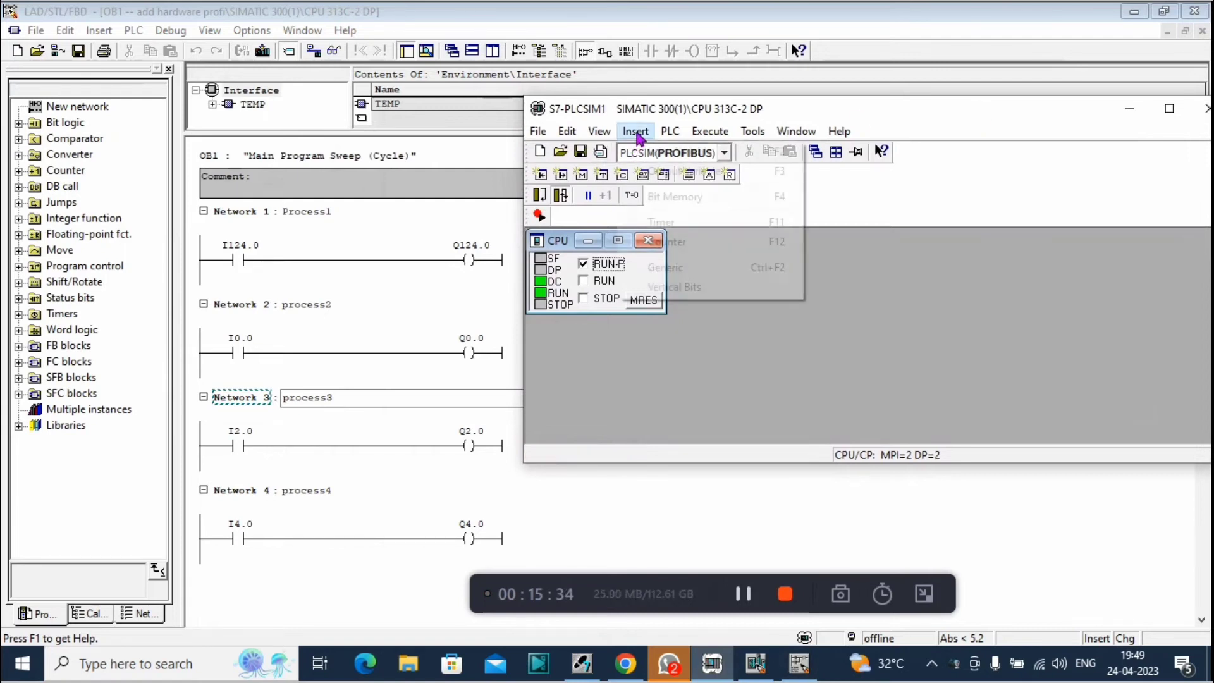
{"action": "left_click", "coordinate": [692, 155]}
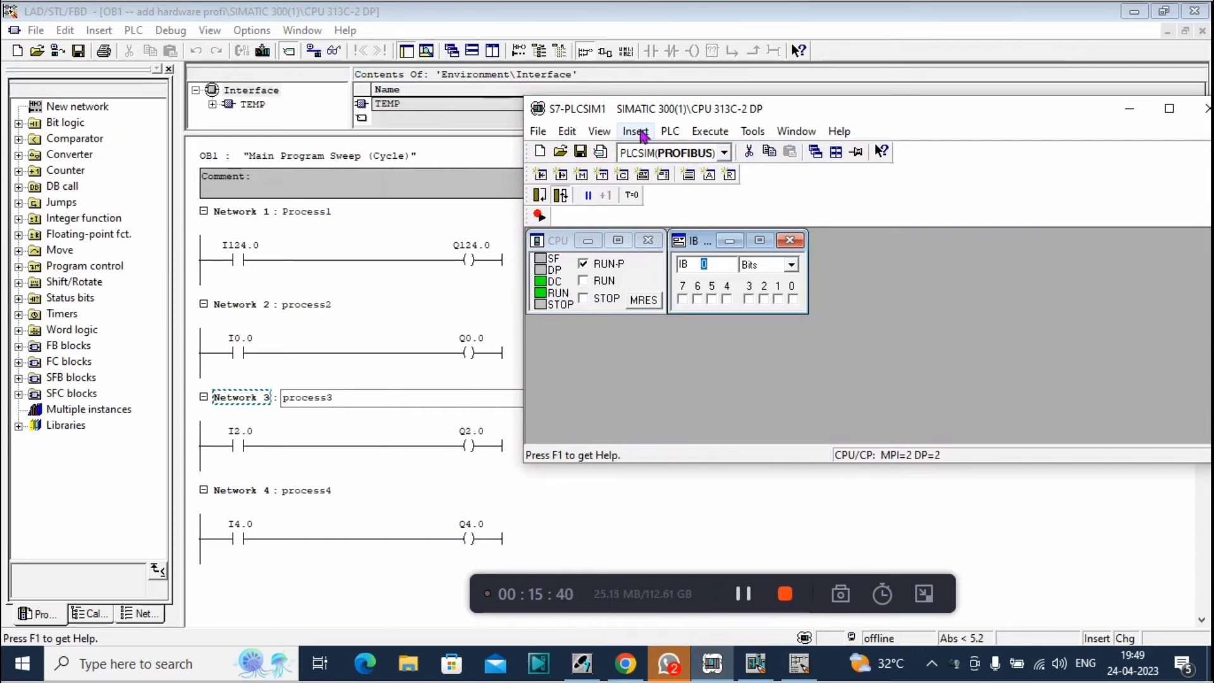
{"action": "left_click", "coordinate": [642, 135]}
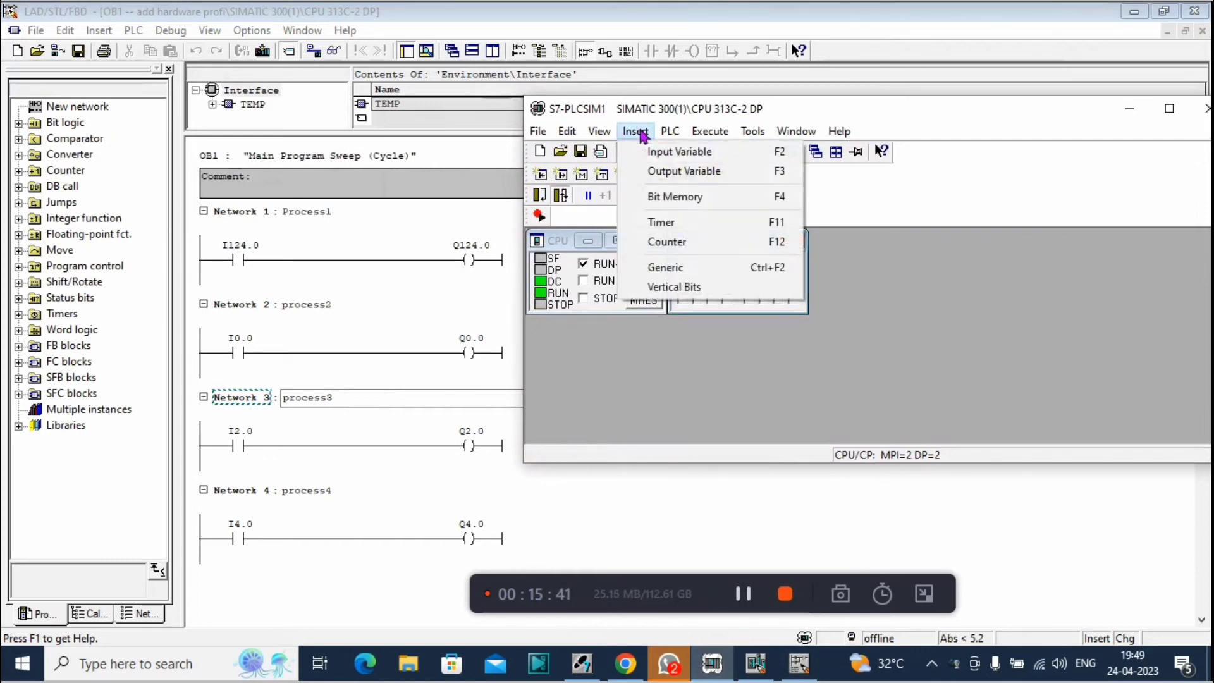
{"action": "left_click", "coordinate": [678, 154]}
{"action": "left_click", "coordinate": [643, 135]}
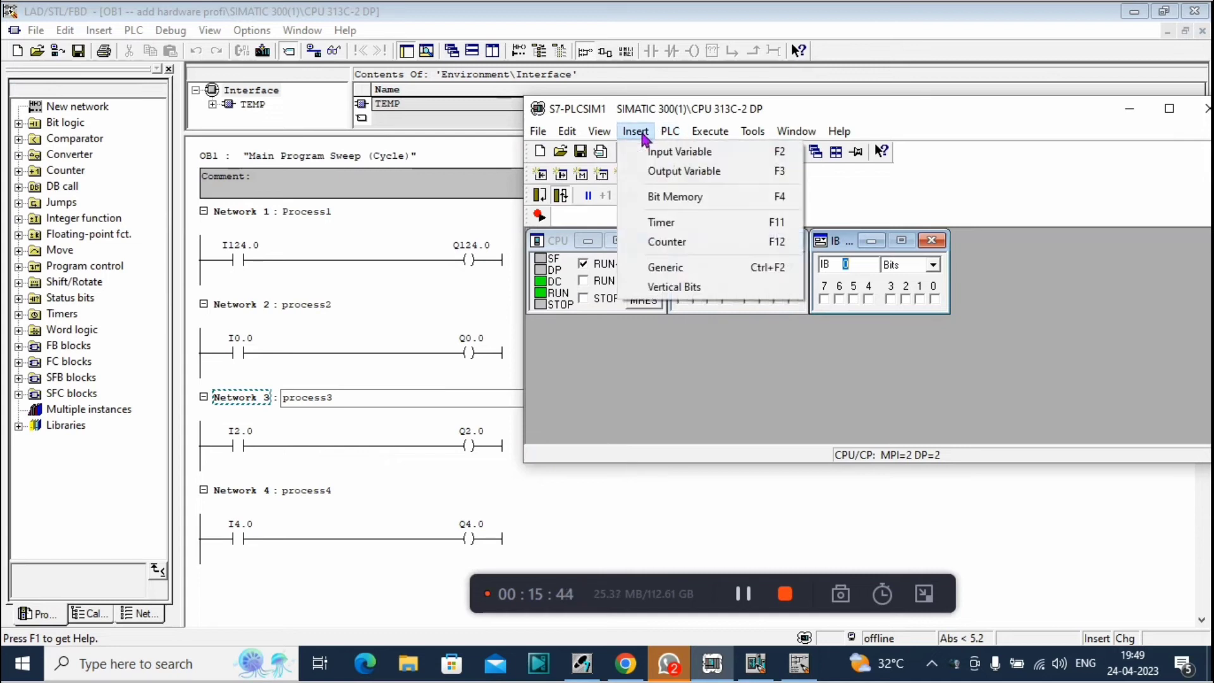
{"action": "left_click", "coordinate": [660, 152]}
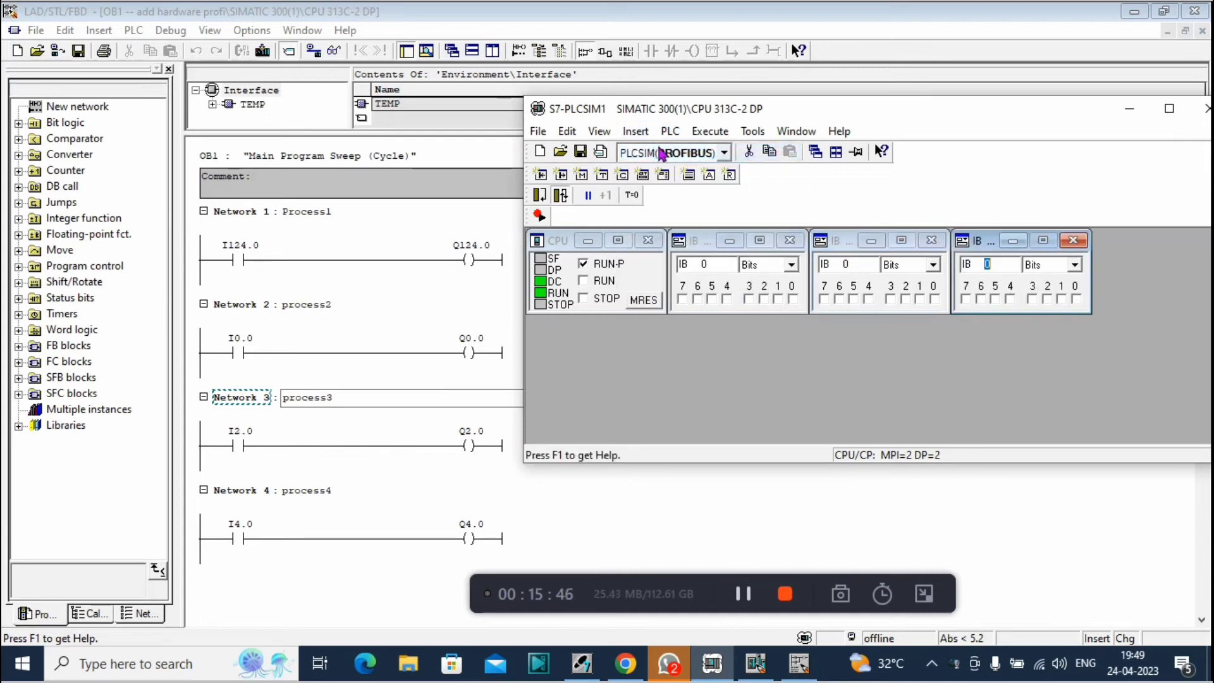
Step: Insert an output variable in the PLCSIM simulation
{"action": "left_click", "coordinate": [636, 131]}
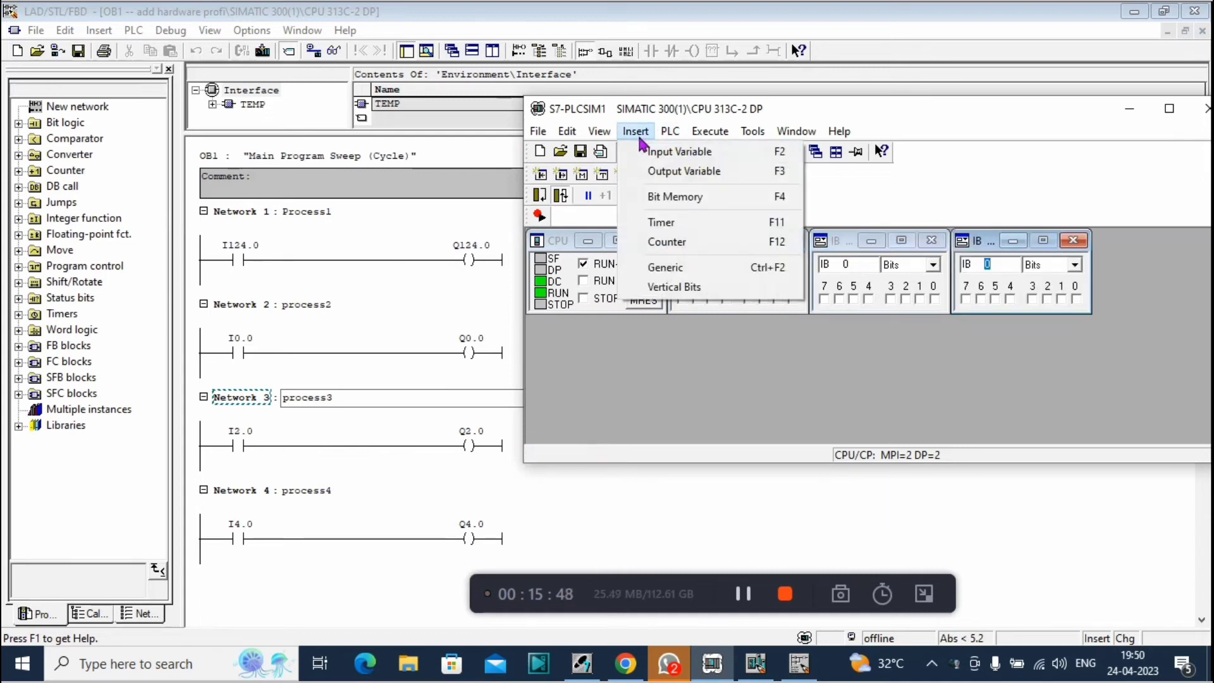
{"action": "left_click", "coordinate": [659, 172]}
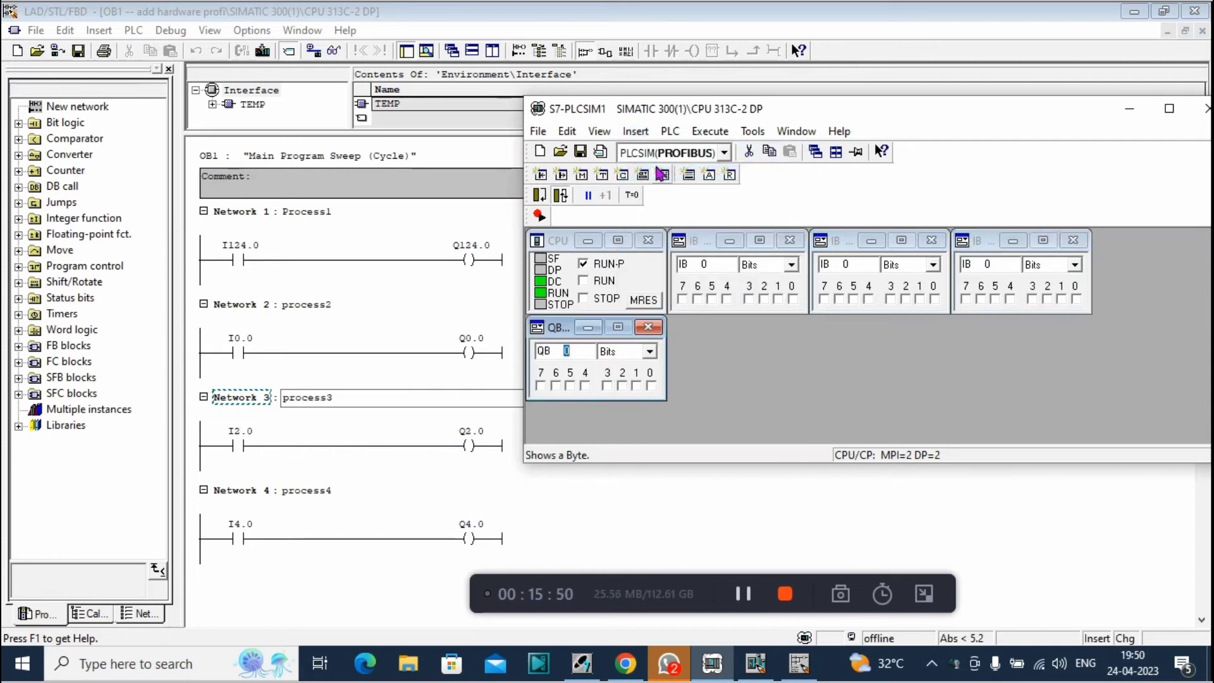
Step: Insert two more output variables in the simulation and enlarge the PLCSIM window to make room for additional ones
{"action": "left_click", "coordinate": [634, 131]}
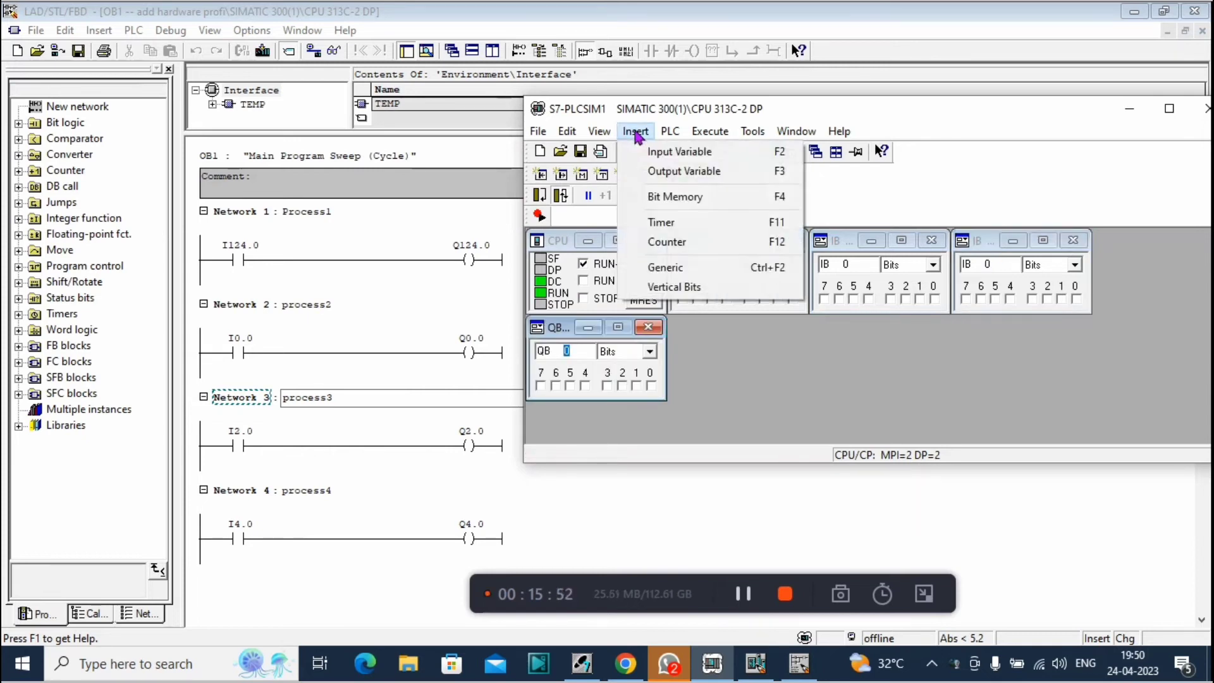
{"action": "left_click", "coordinate": [657, 175]}
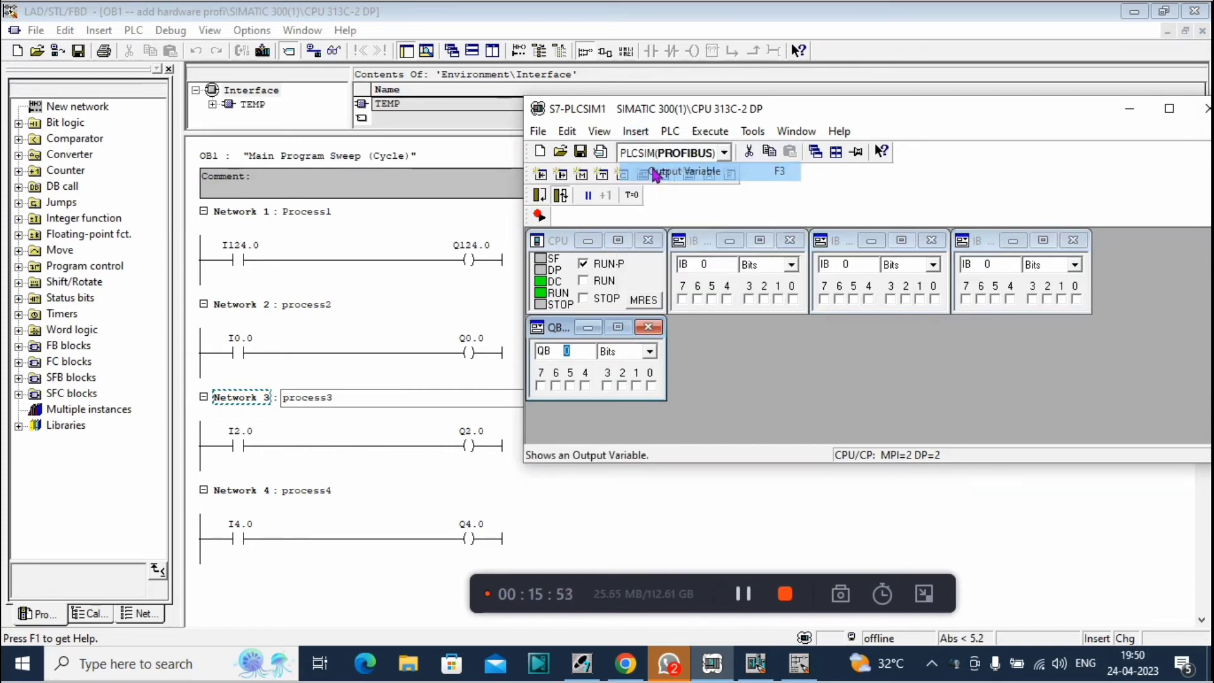
{"action": "left_click", "coordinate": [637, 132]}
{"action": "left_click", "coordinate": [660, 173]}
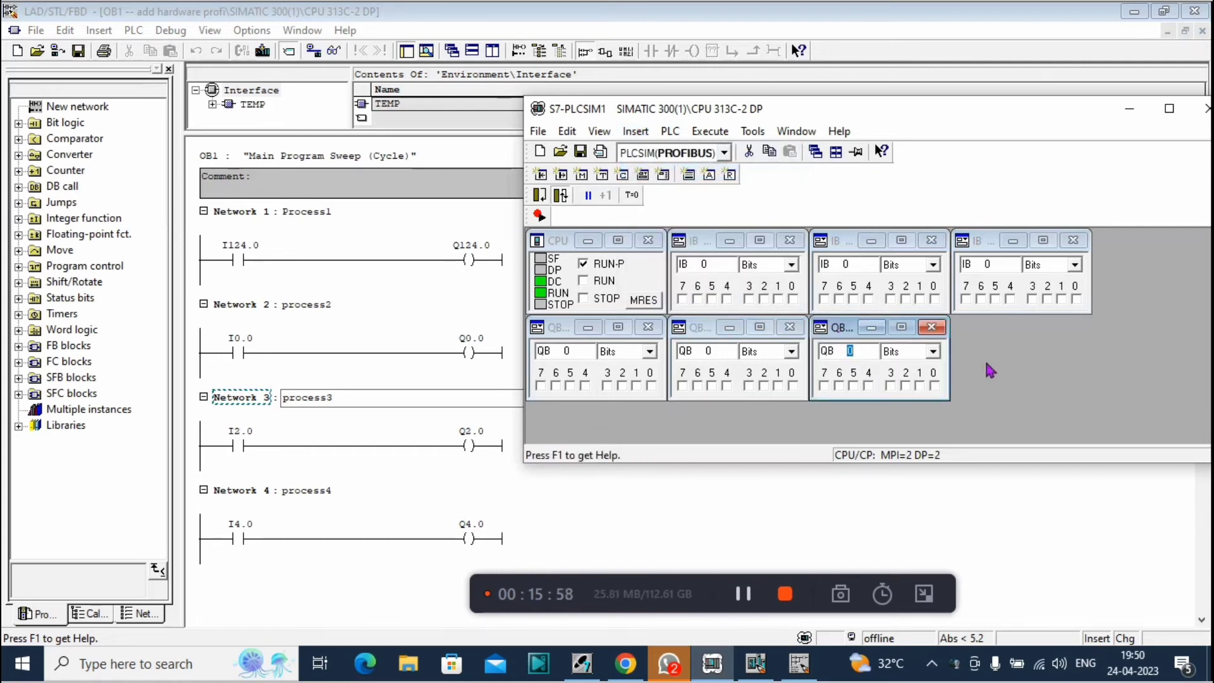
{"action": "left_click_drag", "start_coordinate": [952, 471], "coordinate": [954, 549]}
{"action": "left_click_drag", "start_coordinate": [1003, 108], "coordinate": [886, 112]}
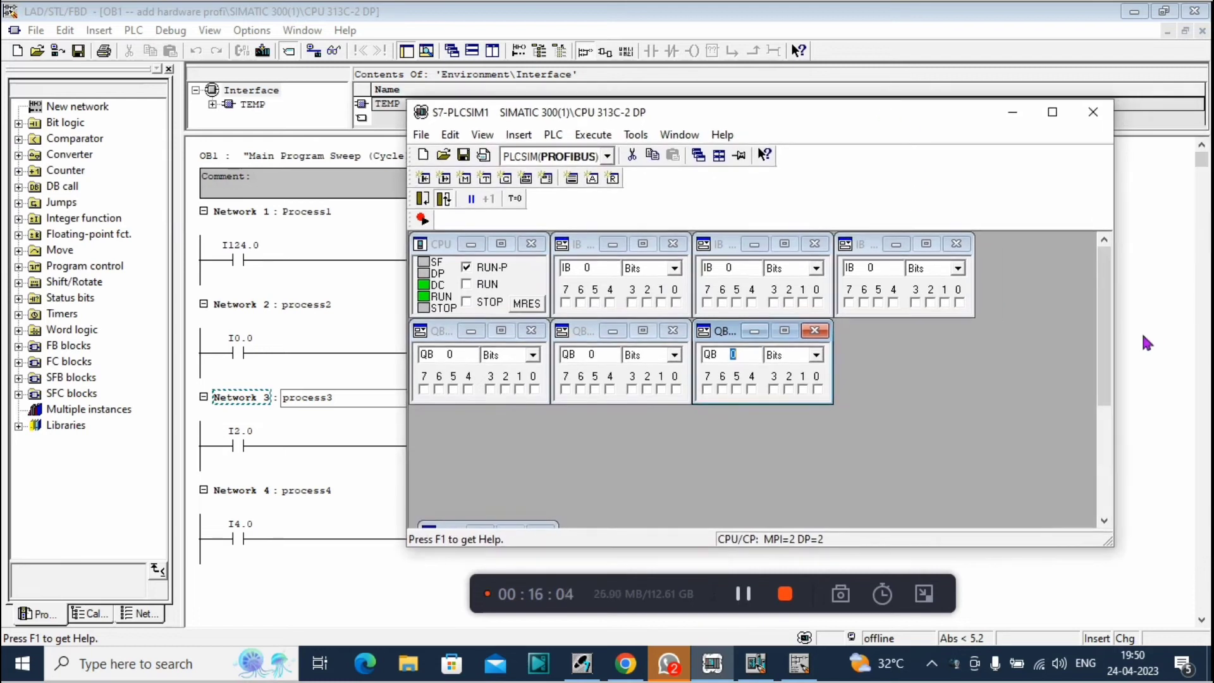
{"action": "left_click_drag", "start_coordinate": [1123, 338], "coordinate": [1211, 303]}
Step: Insert a fourth output variable and a fourth input variable in the simulation
{"action": "left_click", "coordinate": [524, 140]}
{"action": "left_click", "coordinate": [542, 174]}
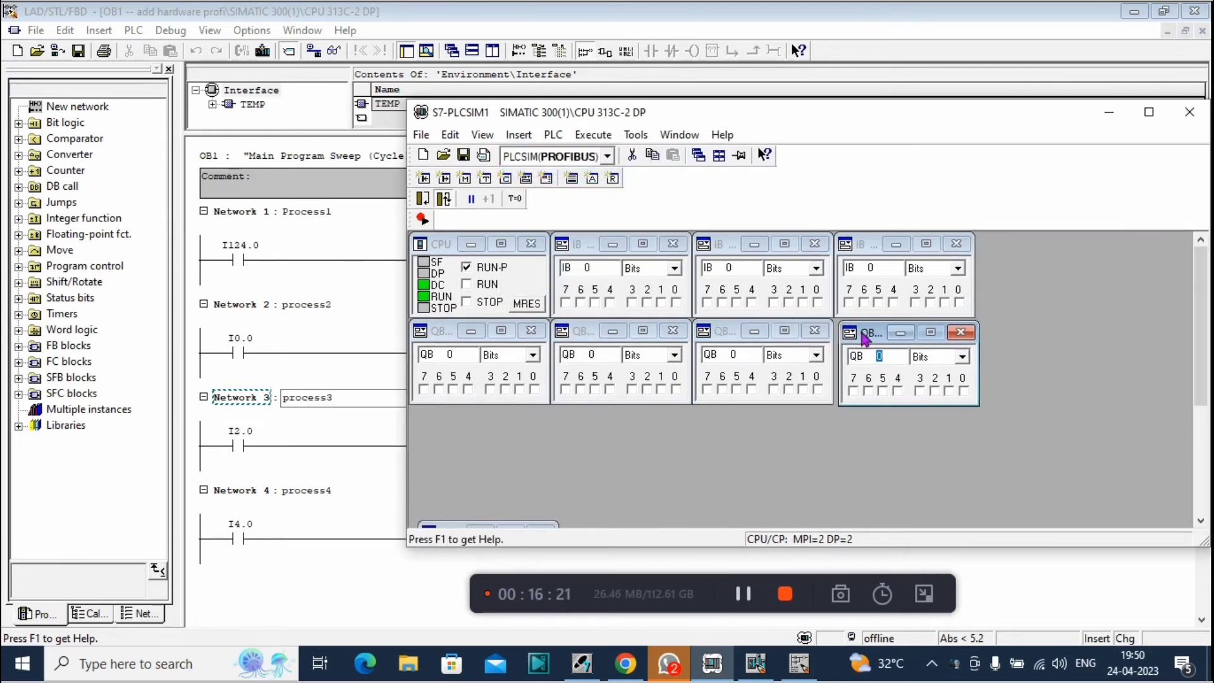
{"action": "left_click", "coordinate": [528, 140]}
{"action": "left_click", "coordinate": [540, 157]}
Step: Arrange the four output byte windows in a row so each sits directly beneath its input byte window
{"action": "left_click_drag", "start_coordinate": [871, 335], "coordinate": [1008, 337]}
{"action": "left_click", "coordinate": [705, 330]}
{"action": "left_click", "coordinate": [708, 328]}
{"action": "left_click", "coordinate": [708, 330]}
{"action": "left_click_drag", "start_coordinate": [736, 328], "coordinate": [877, 330]}
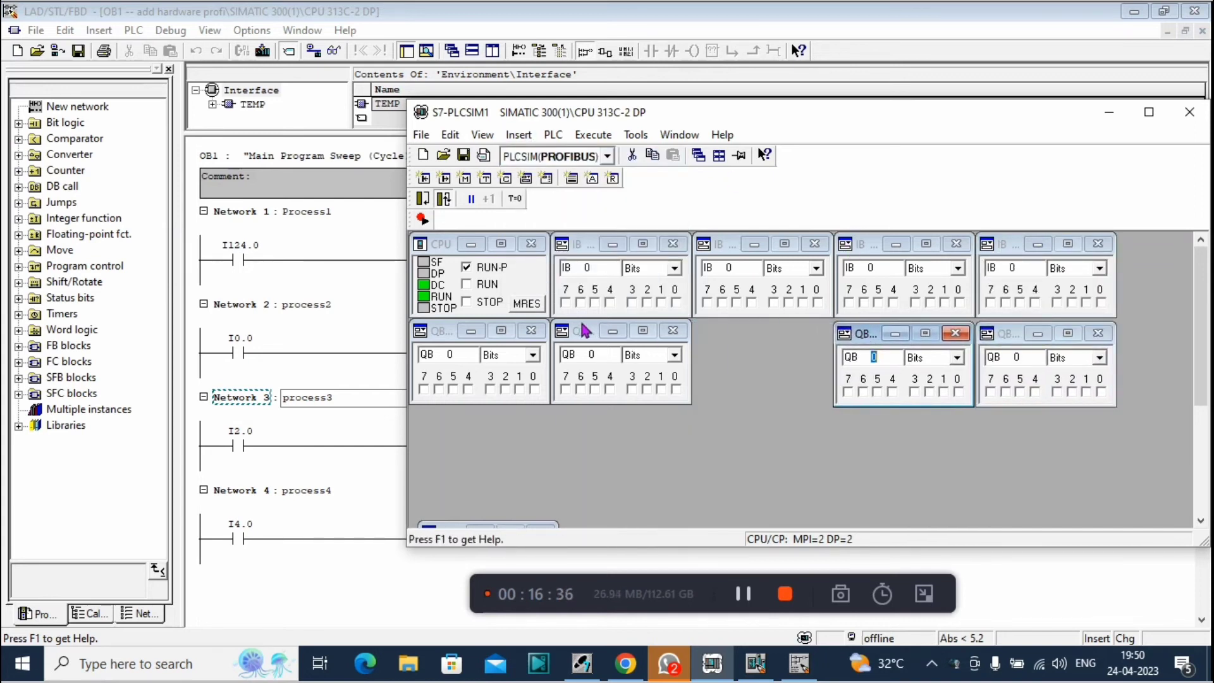
{"action": "left_click_drag", "start_coordinate": [577, 329], "coordinate": [717, 331]}
{"action": "left_click_drag", "start_coordinate": [444, 331], "coordinate": [576, 334]}
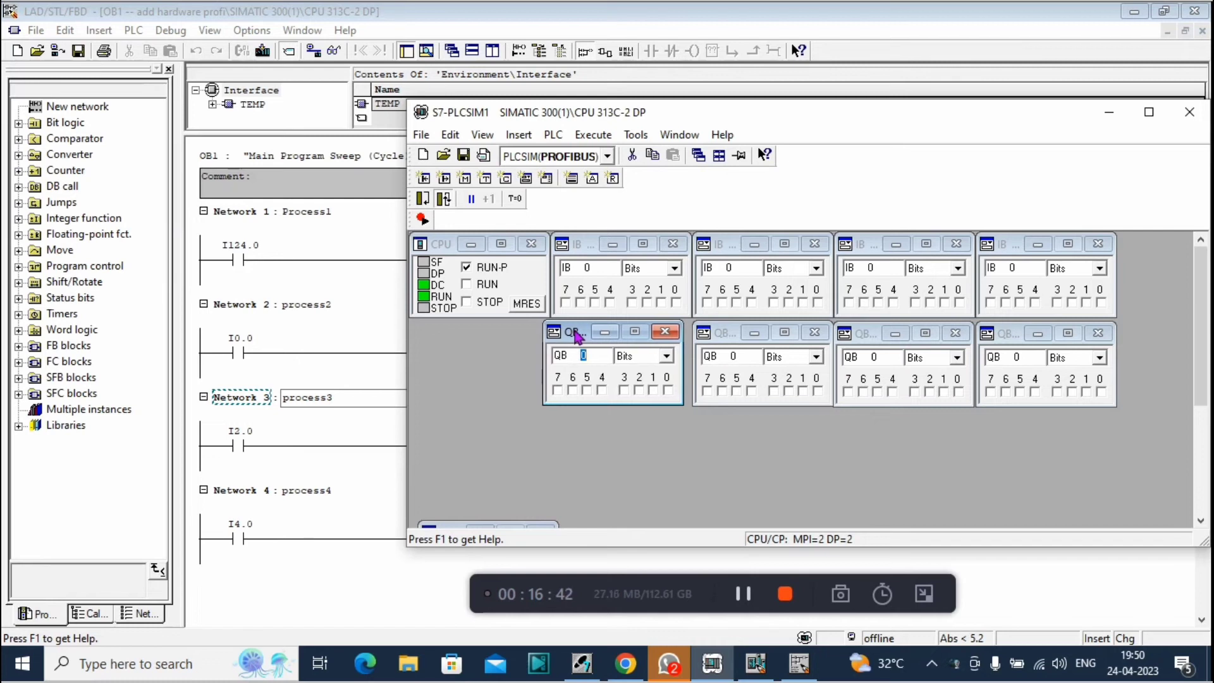
Step: Set the first, third and fourth input variables to bytes IB 124, IB 2 and IB 4
{"action": "left_click", "coordinate": [607, 284]}
{"action": "key", "text": "BackSpace"}
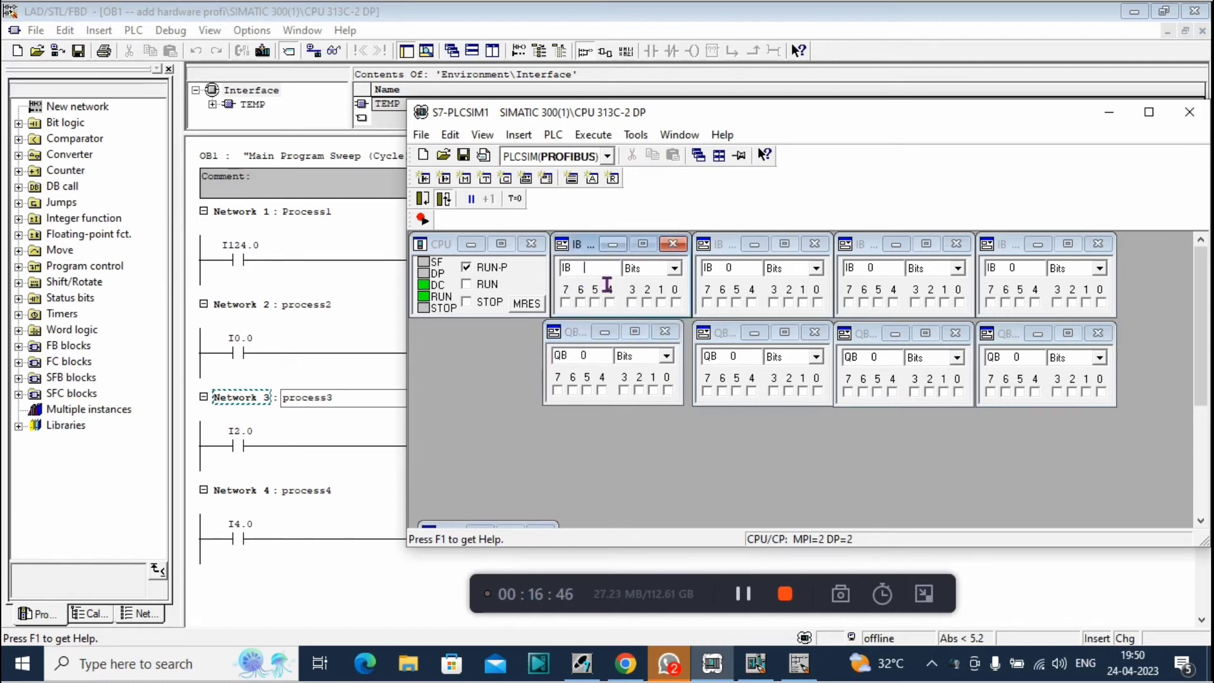
{"action": "type", "text": "124"}
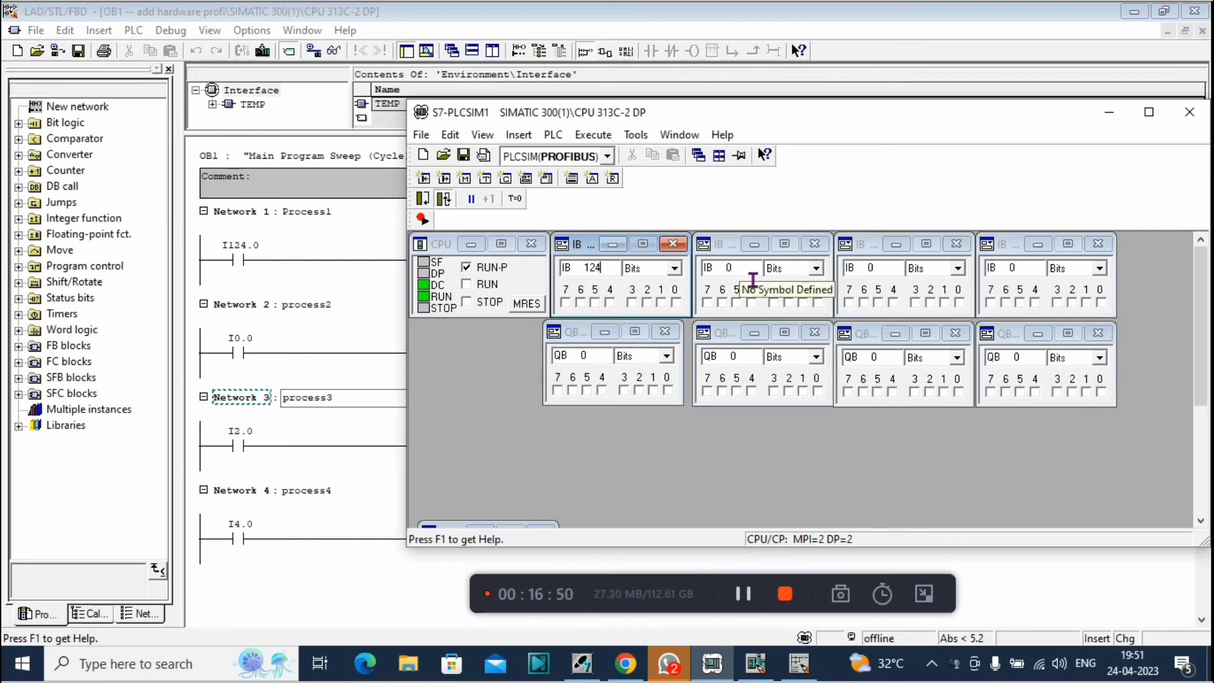
{"action": "left_click", "coordinate": [903, 284]}
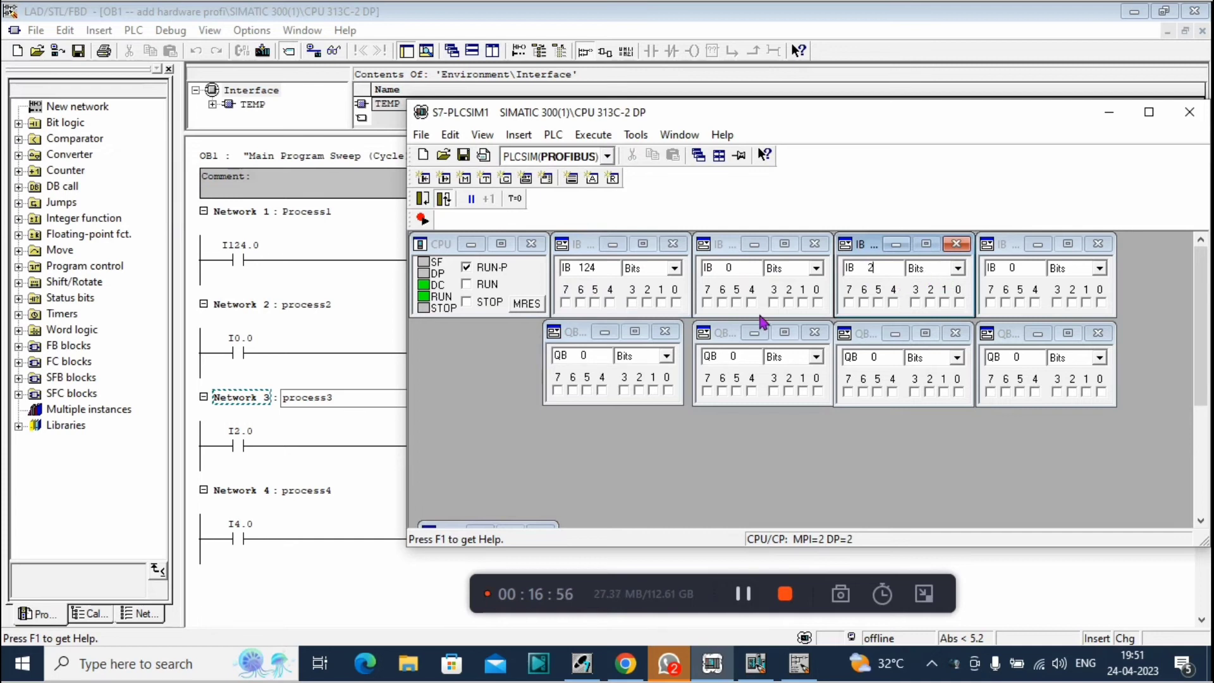
{"action": "left_click", "coordinate": [1040, 283]}
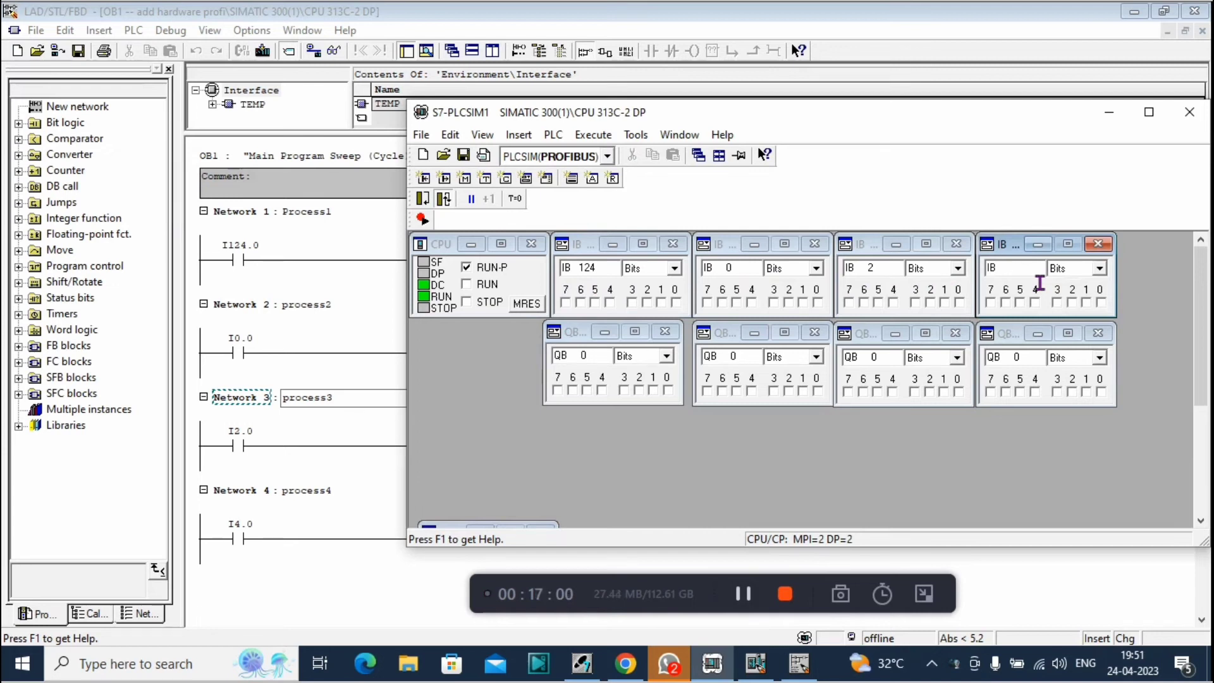
{"action": "type", "text": "4"}
Step: Set the first, third and fourth output variables to bytes QB 124, QB 2 and QB 4
{"action": "left_click", "coordinate": [604, 358]}
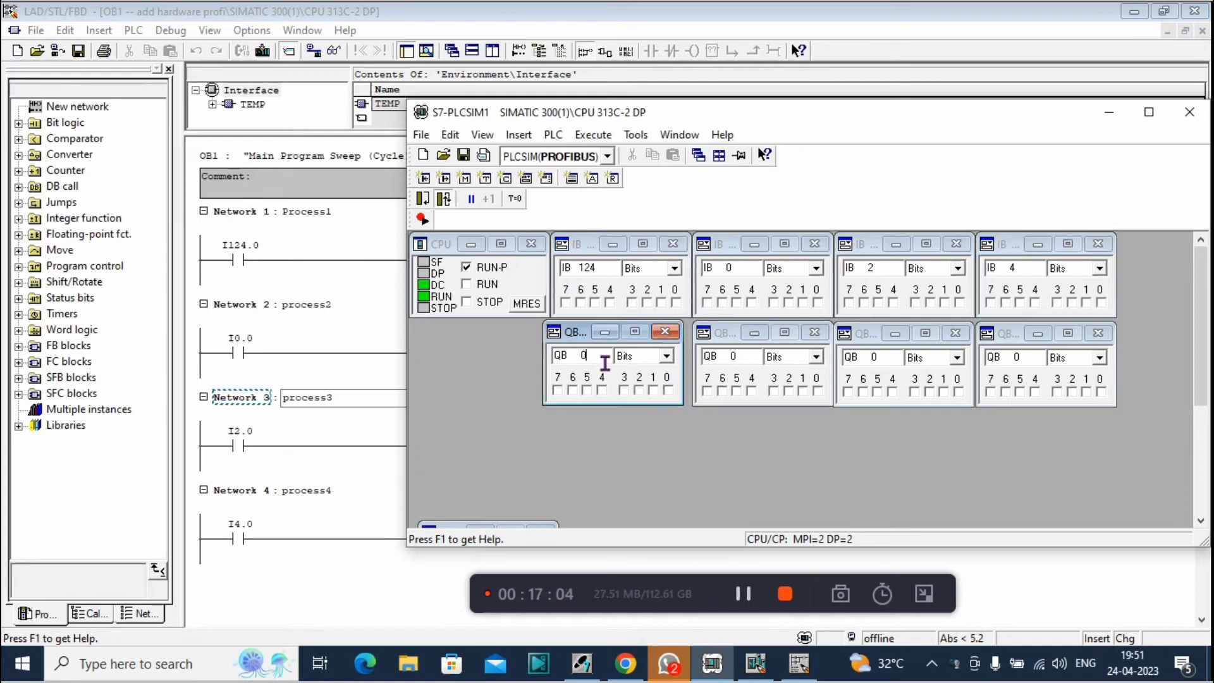
{"action": "key", "text": "BackSpace"}
{"action": "left_click", "coordinate": [756, 365]}
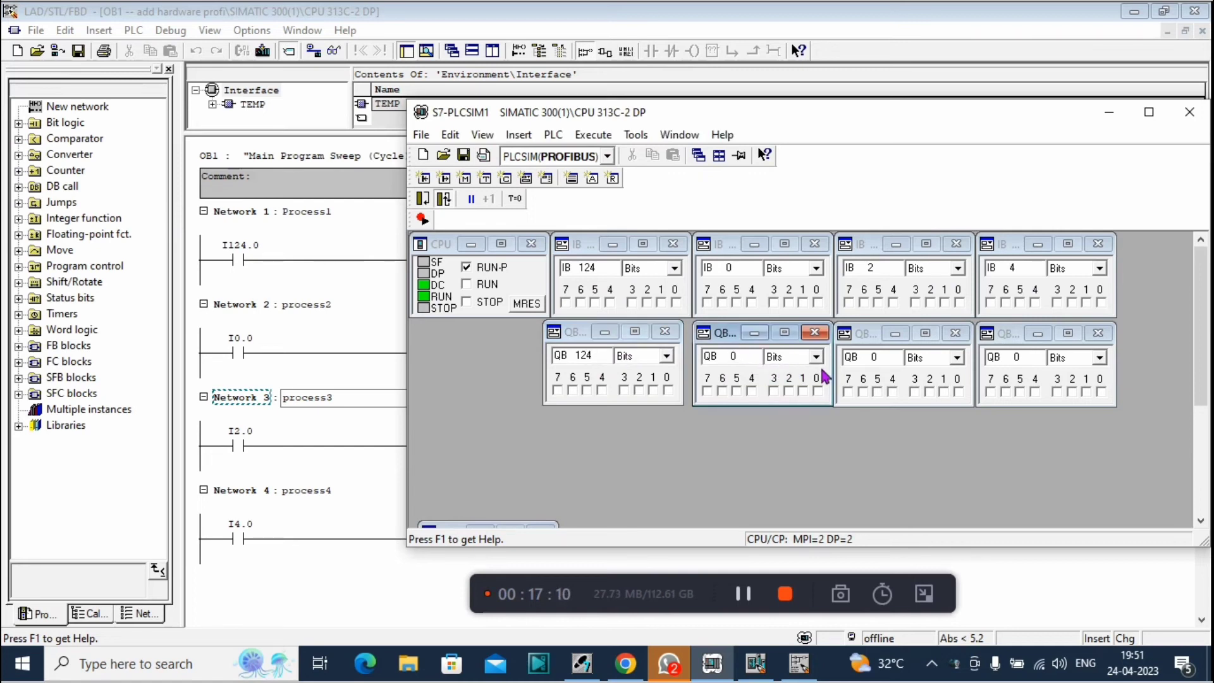
{"action": "left_click", "coordinate": [890, 374]}
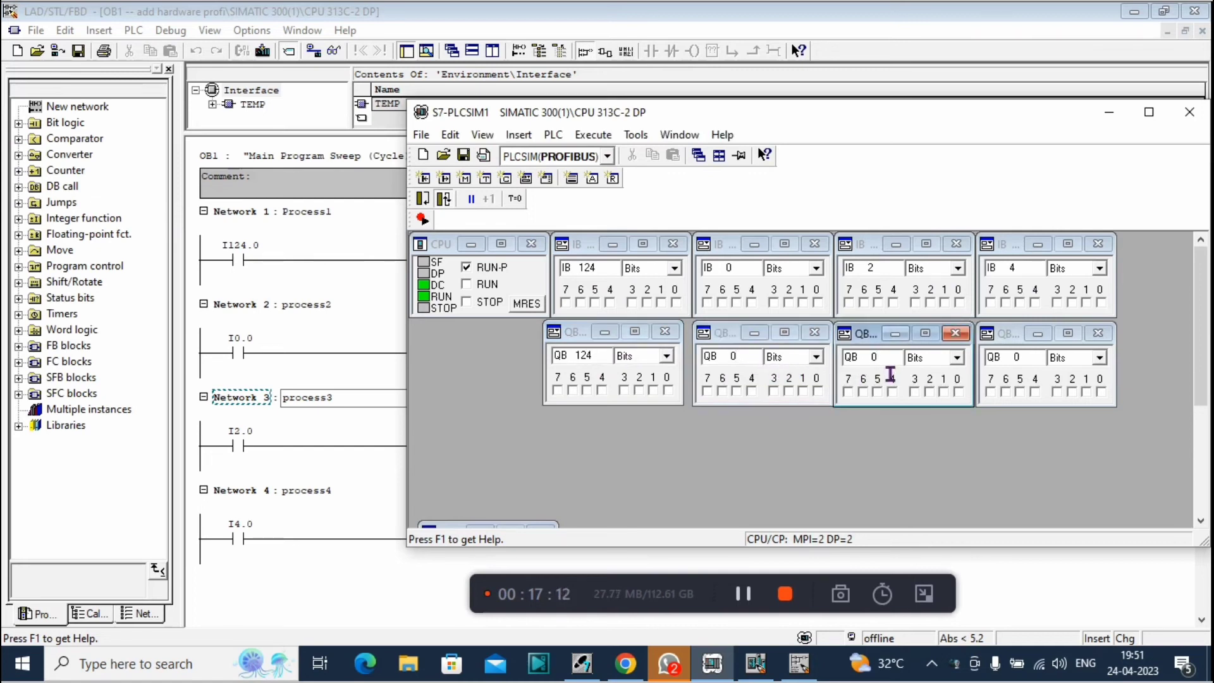
{"action": "type", "text": "2"}
{"action": "key", "text": "BackSpace"}
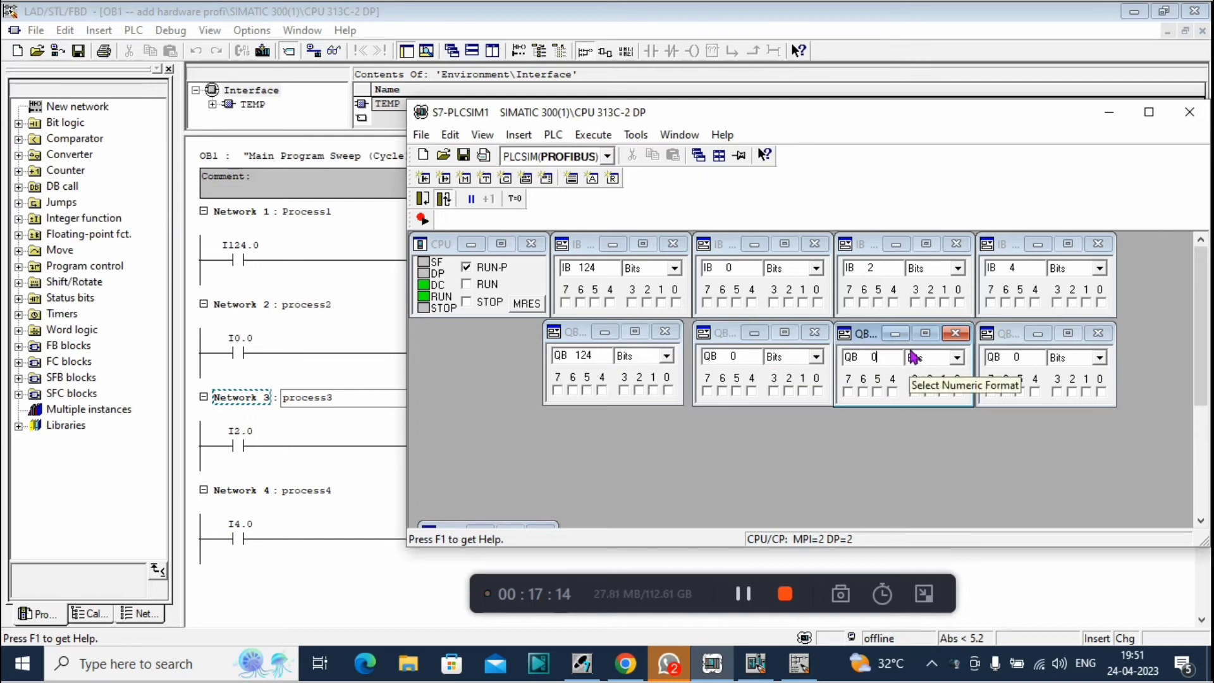
{"action": "type", "text": "2"}
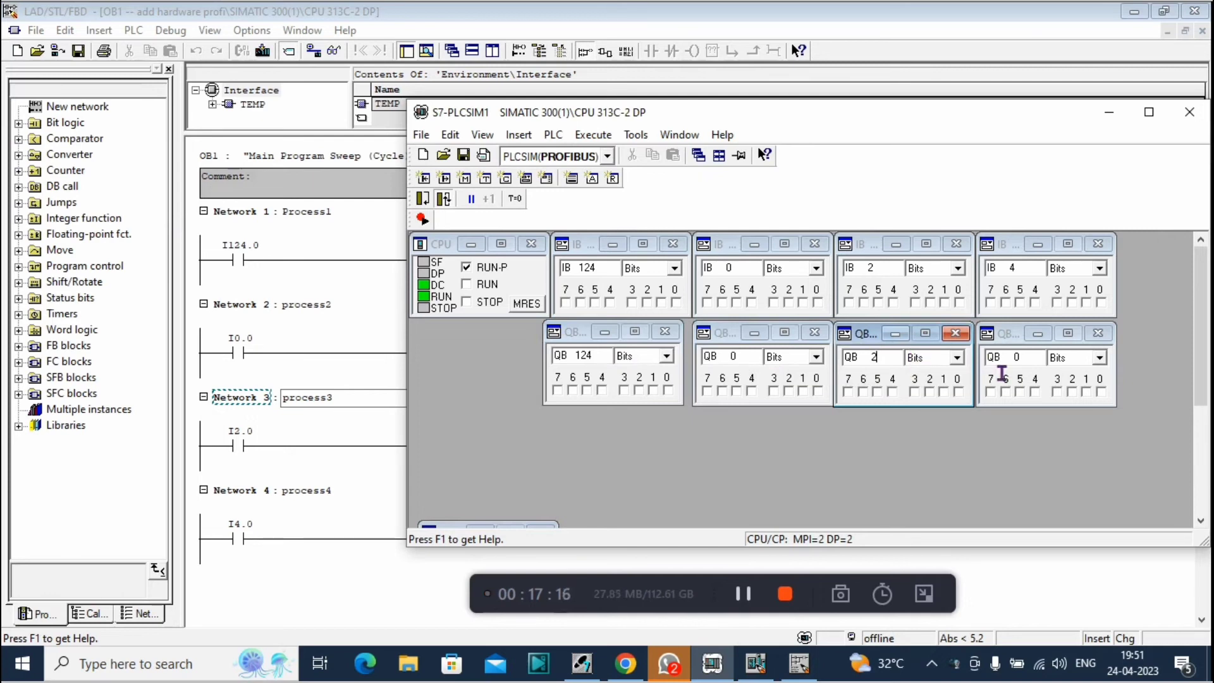
{"action": "left_click", "coordinate": [1033, 373]}
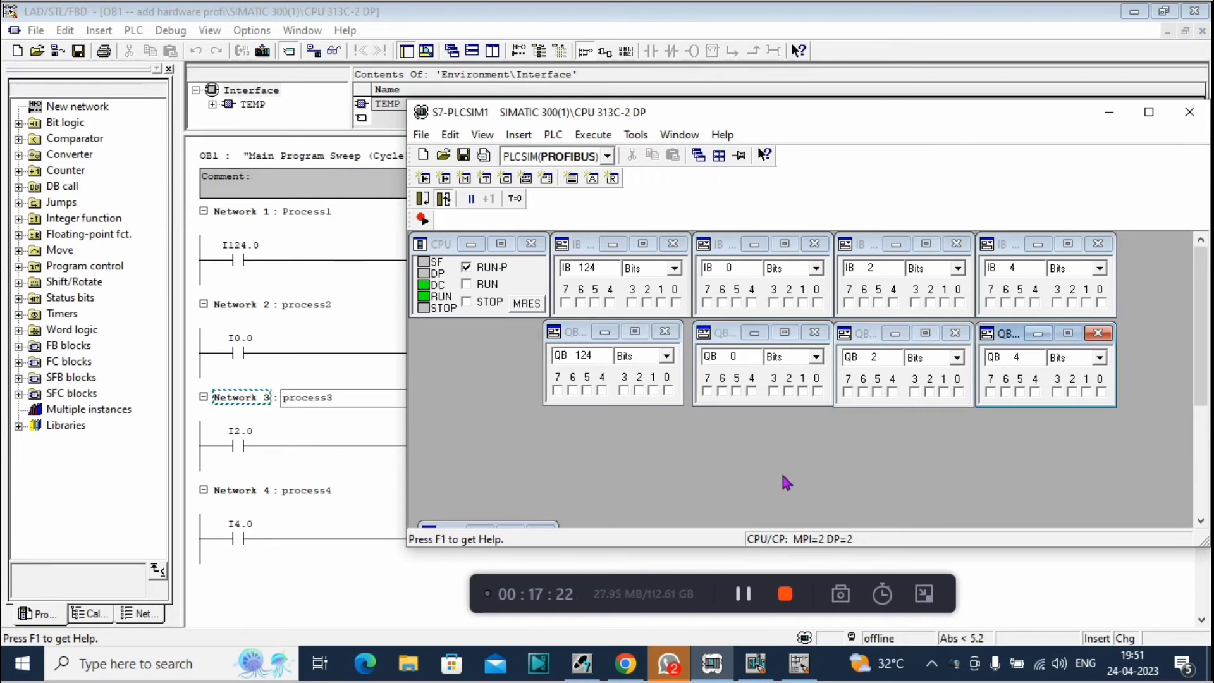
Step: Start online monitoring of OB1 and place the PLCSIM window clear of the ladder networks
{"action": "left_click", "coordinate": [334, 51]}
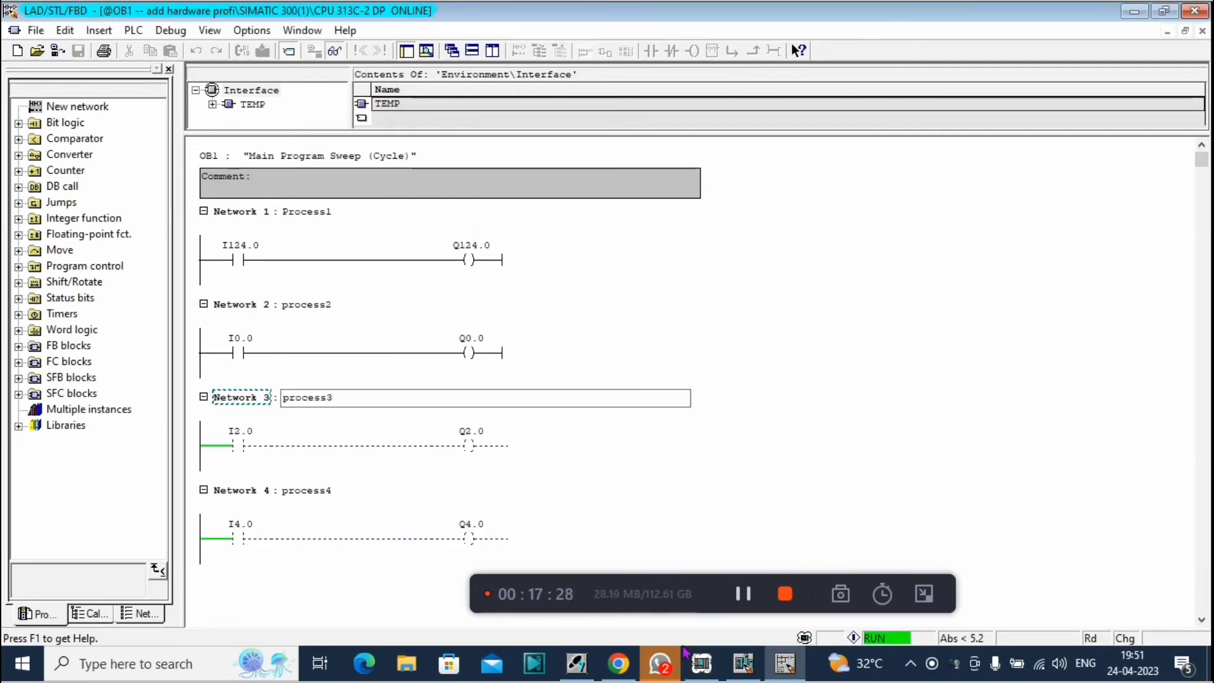
{"action": "left_click", "coordinate": [701, 663]}
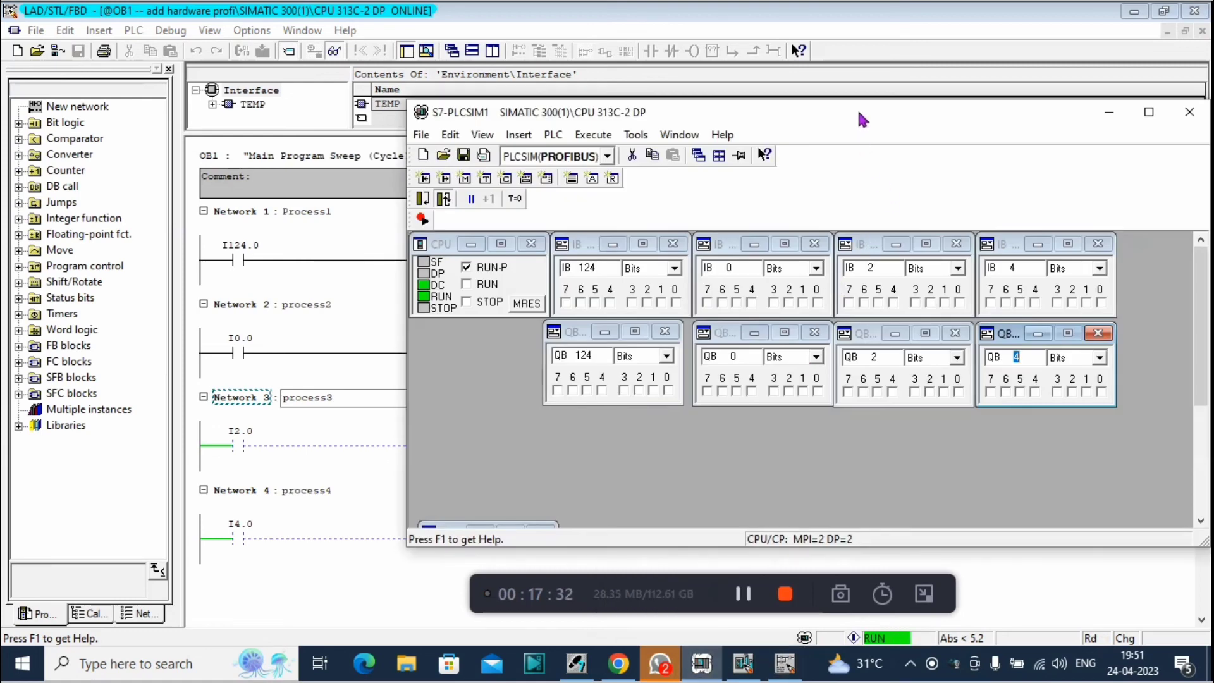
{"action": "left_click_drag", "start_coordinate": [858, 114], "coordinate": [950, 109]}
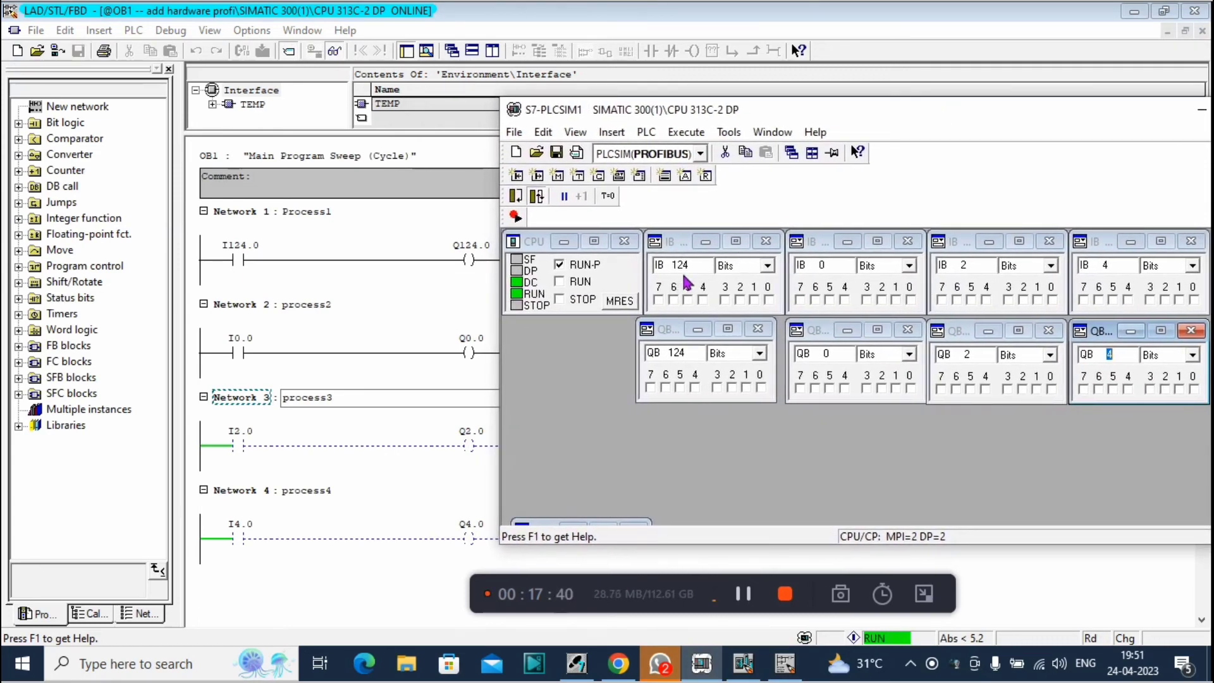
Step: Switch on input bit I124.0 in the simulation and check Network 1 in the monitored OB1
{"action": "left_click", "coordinate": [770, 302]}
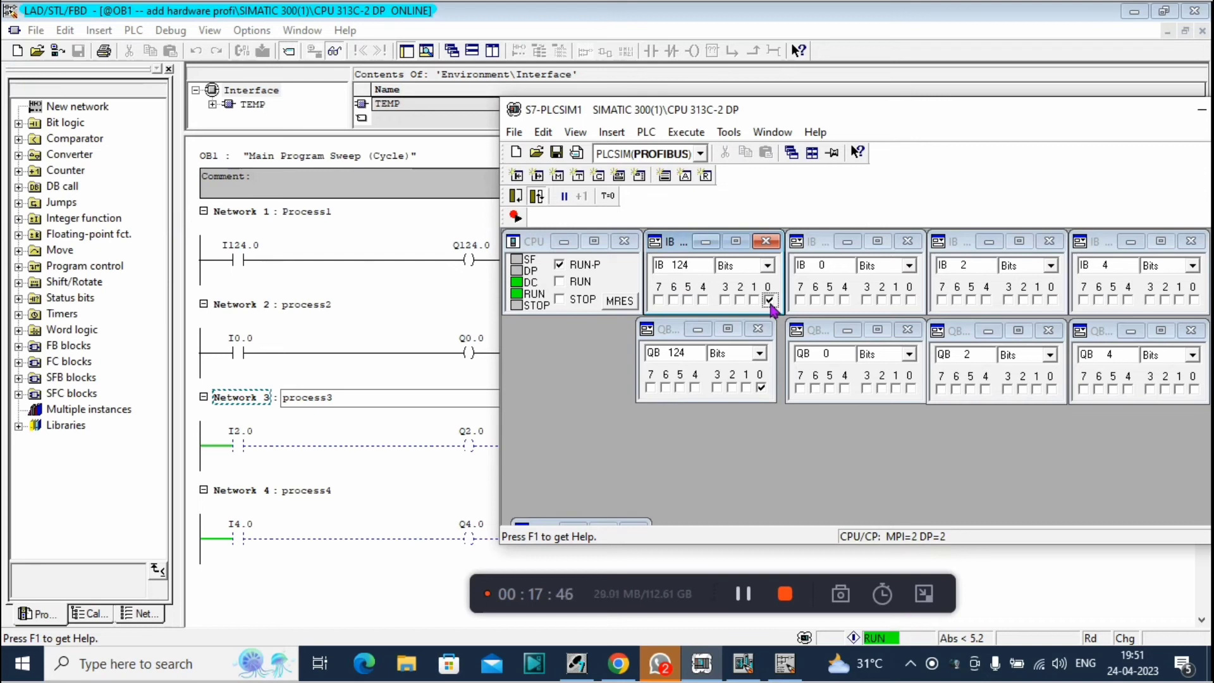
{"action": "left_click", "coordinate": [438, 291]}
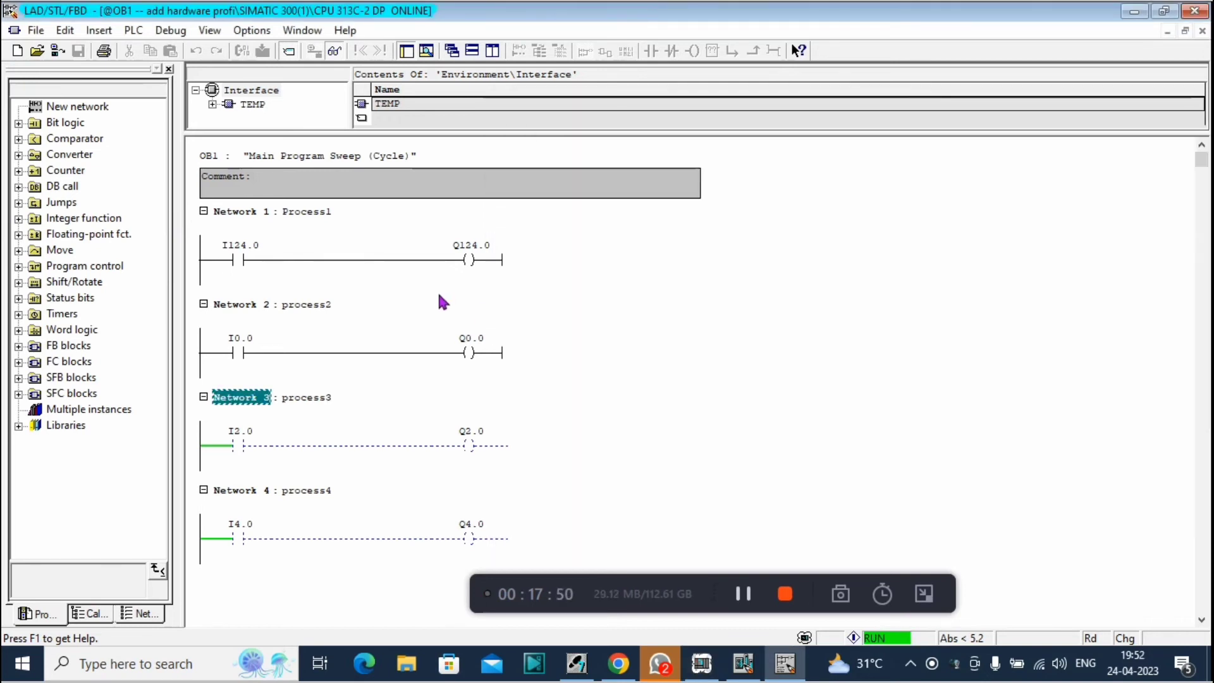
{"action": "left_click", "coordinate": [404, 232]}
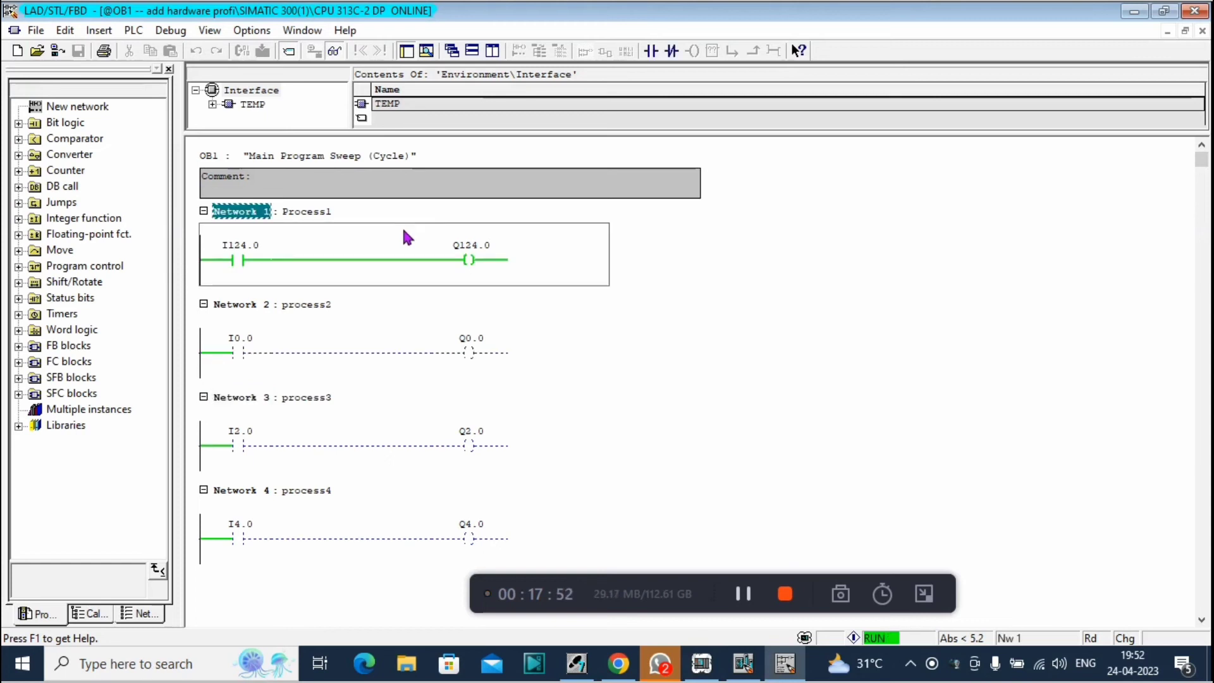
Step: Return to PLCSIM and switch on input bits I0.0, I2.0 and I4.0 to test Networks 2 to 4
{"action": "left_click", "coordinate": [702, 676]}
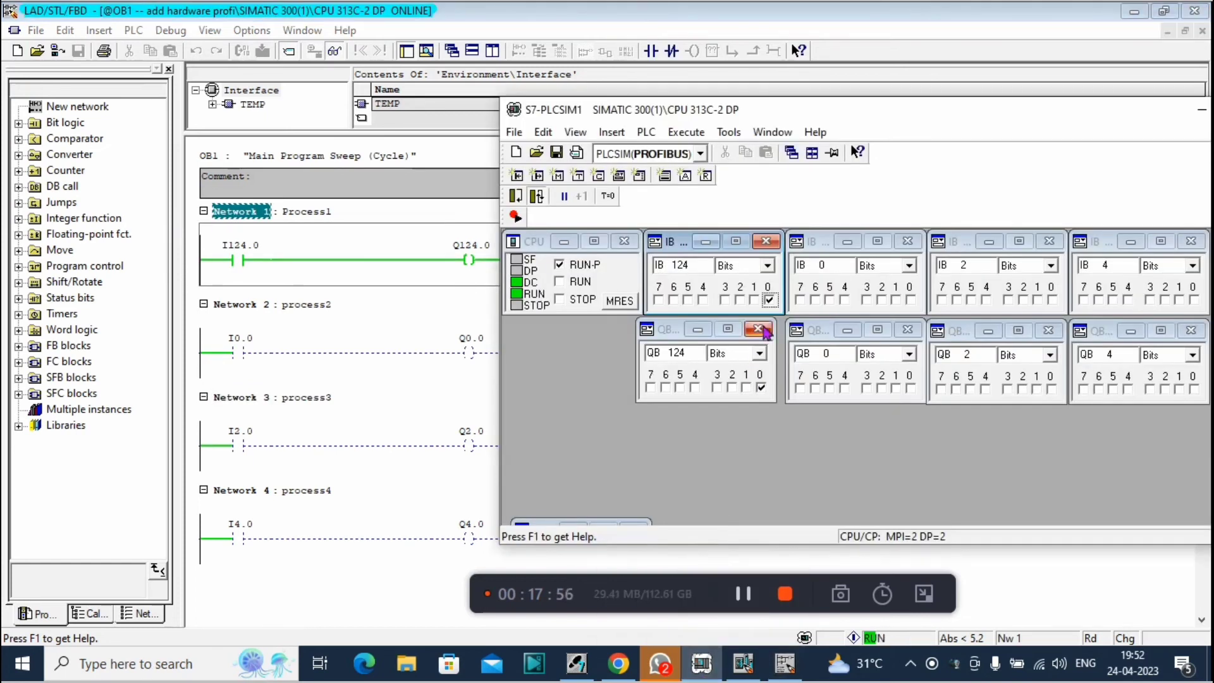
{"action": "left_click", "coordinate": [911, 300]}
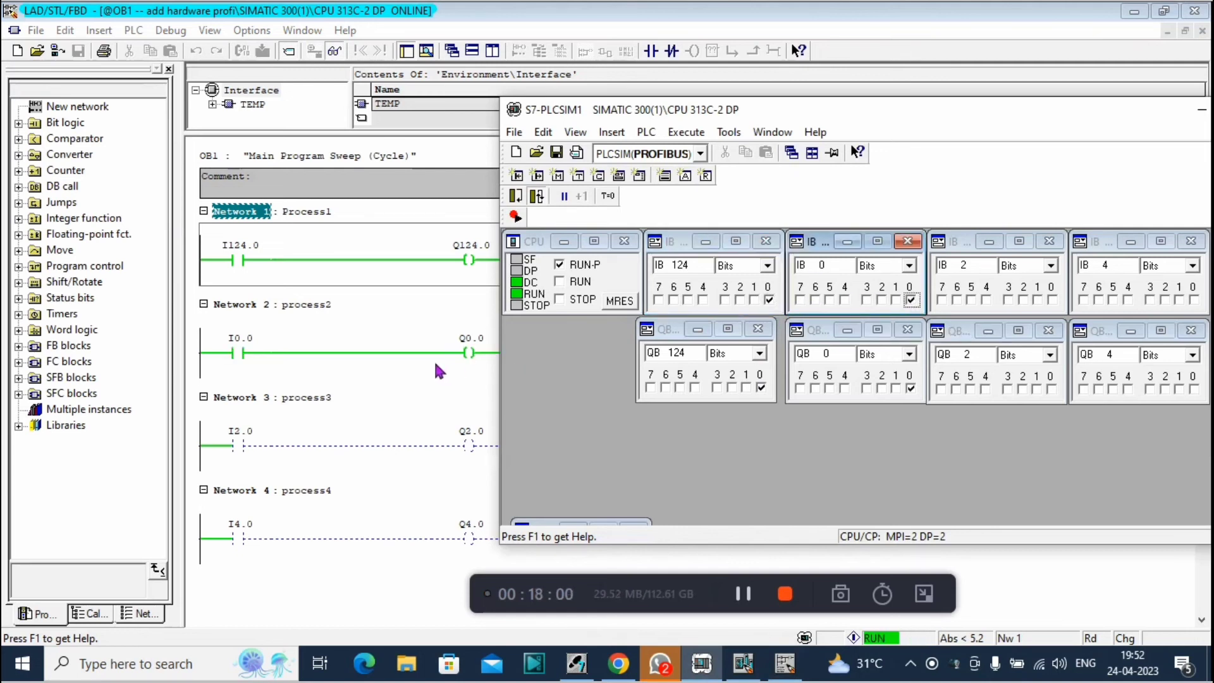
{"action": "left_click", "coordinate": [1052, 299]}
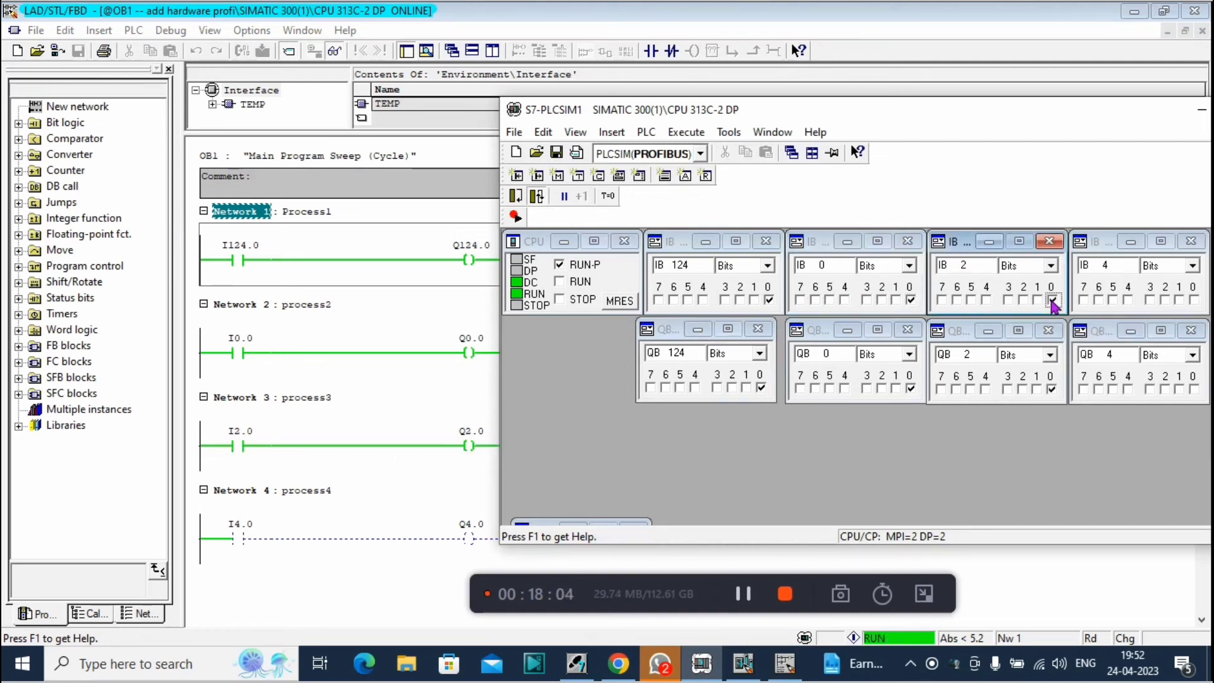
{"action": "left_click", "coordinate": [1194, 299]}
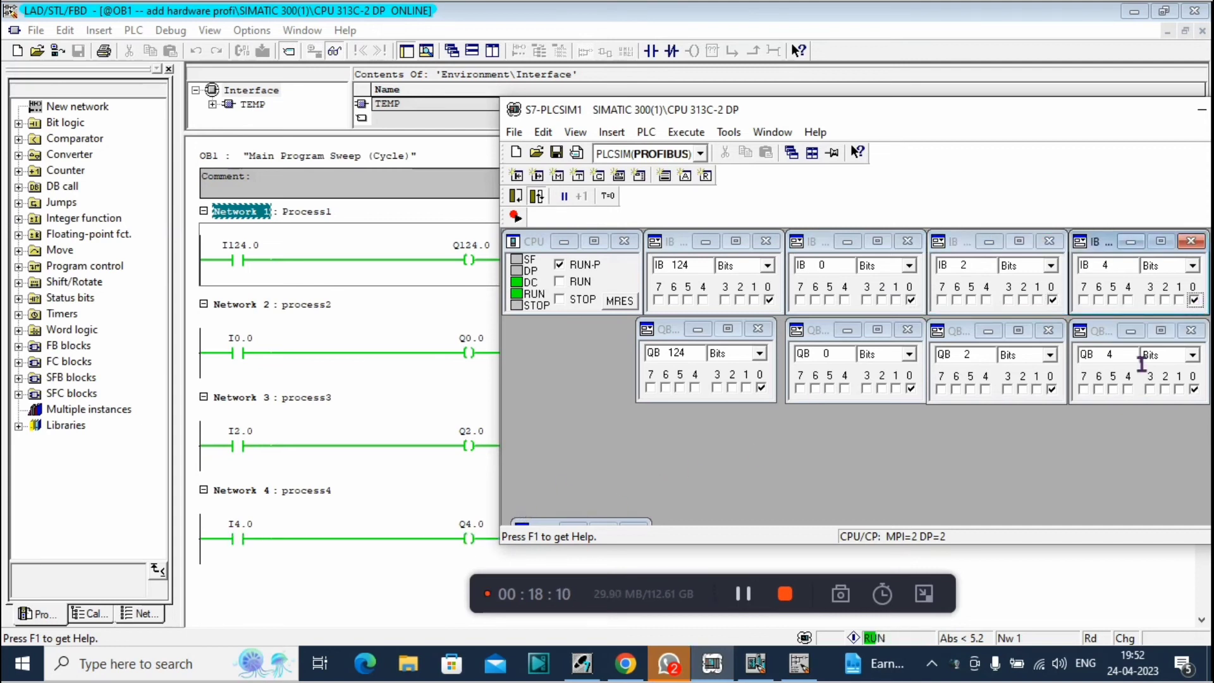
Step: Switch off input bits I4.0, I2.0, I0.0 and I124.0 in the simulation
{"action": "left_click", "coordinate": [1195, 300]}
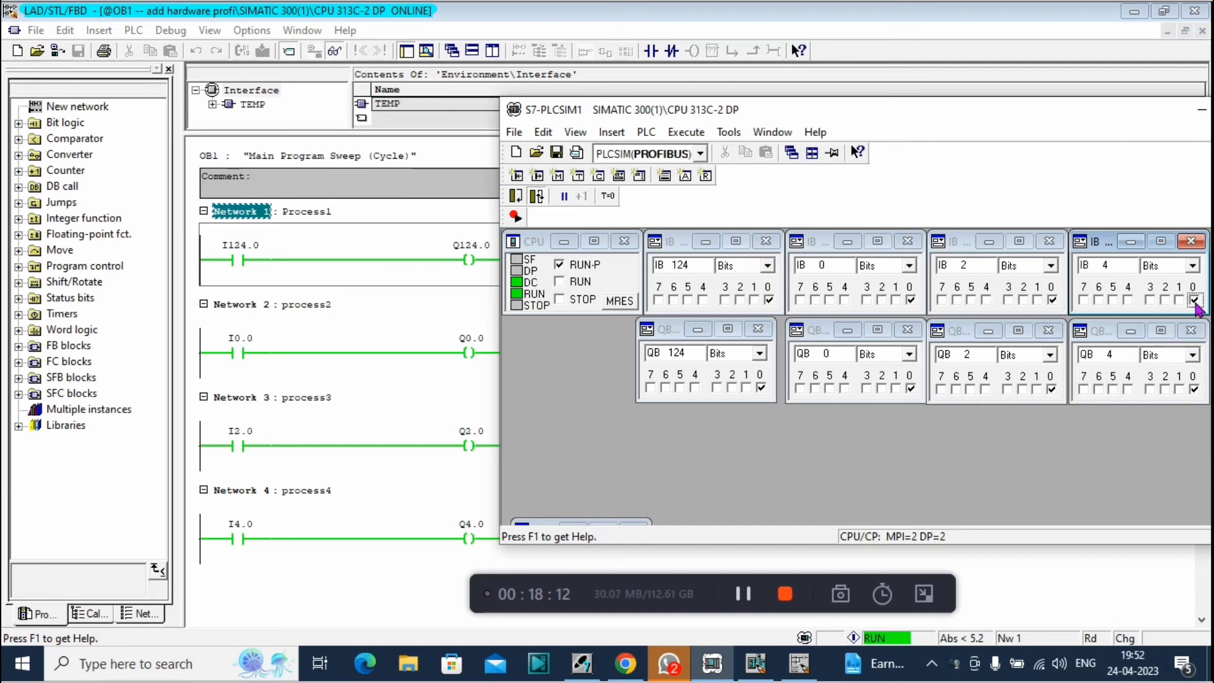
{"action": "left_click", "coordinate": [1053, 299]}
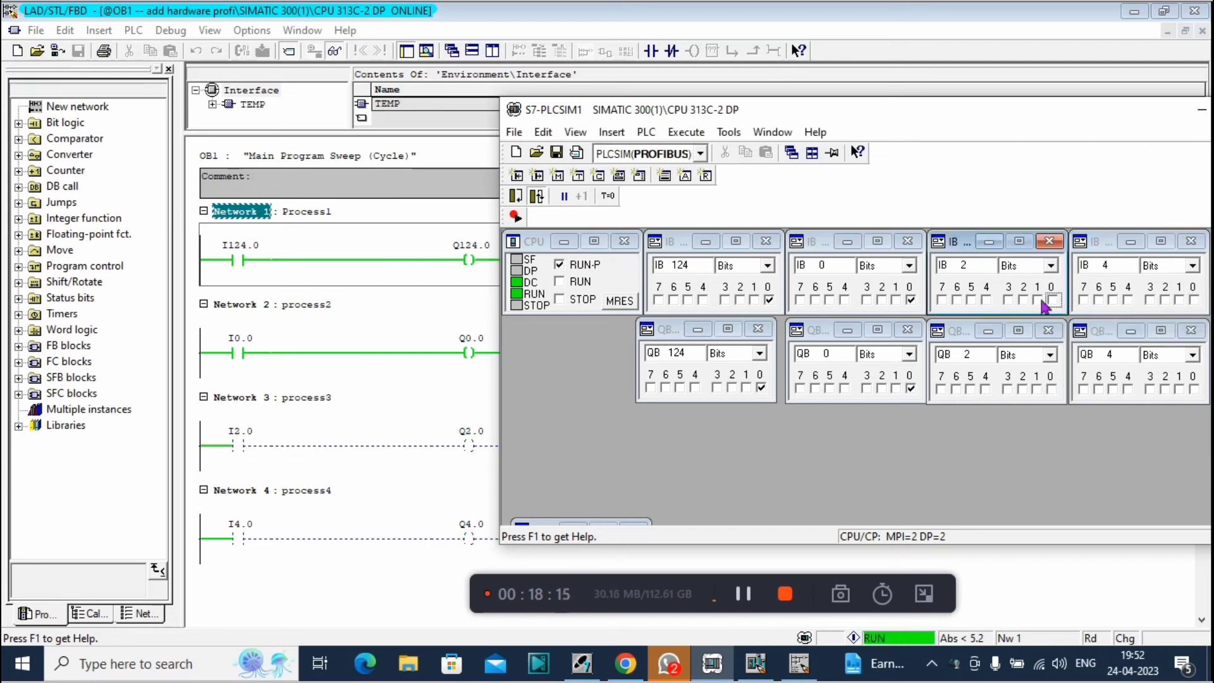
{"action": "left_click", "coordinate": [911, 299]}
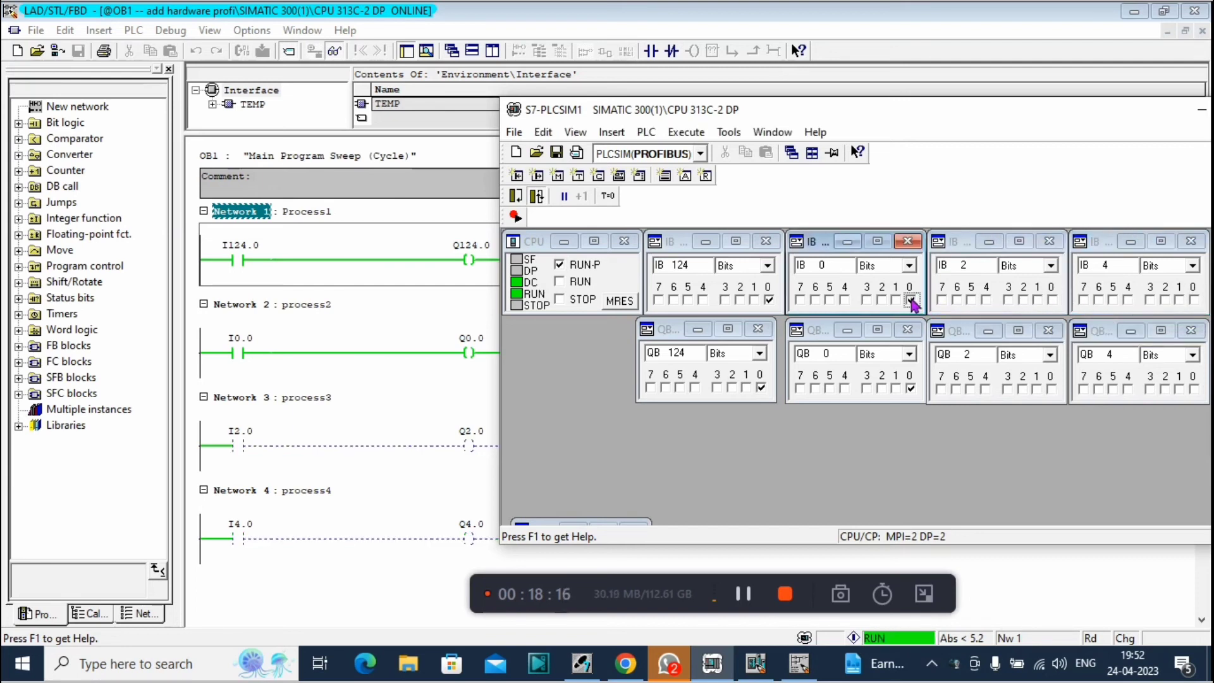
{"action": "left_click", "coordinate": [769, 299]}
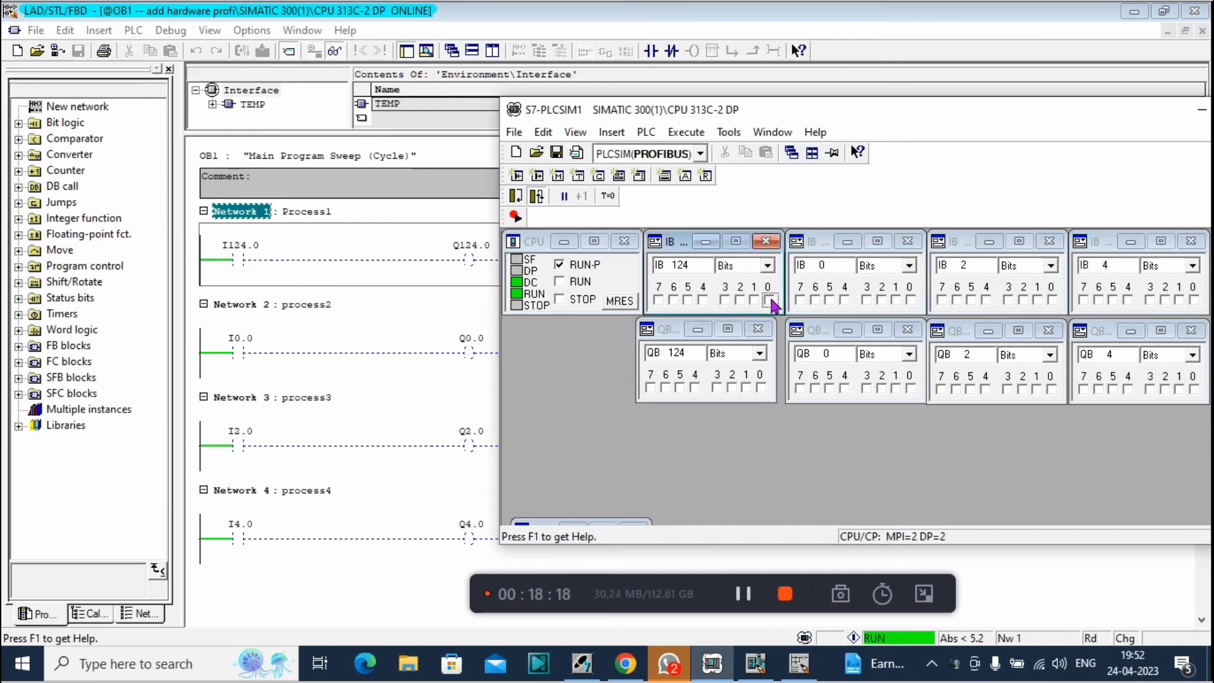
Step: Stop monitoring OB1 and change the output coil address in Network 1 to Q4.0
{"action": "left_click", "coordinate": [340, 61]}
{"action": "left_click", "coordinate": [339, 57]}
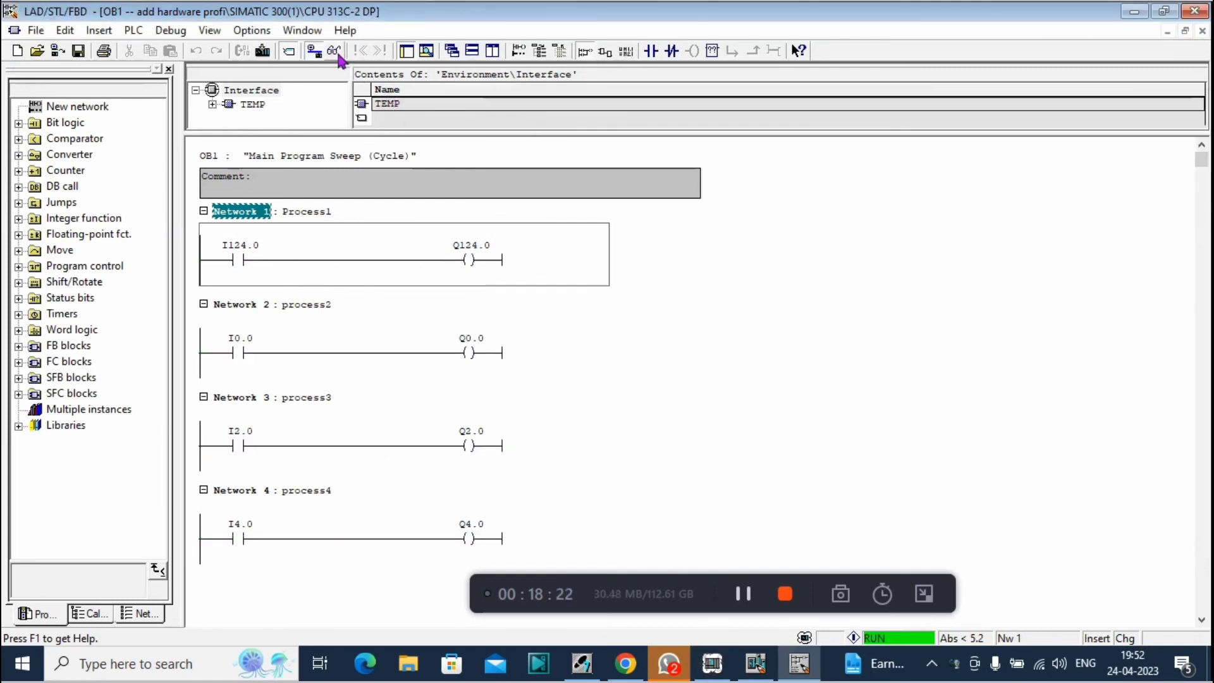
{"action": "left_click", "coordinate": [471, 260]}
{"action": "left_click", "coordinate": [480, 261]}
{"action": "type", "text": "q4"}
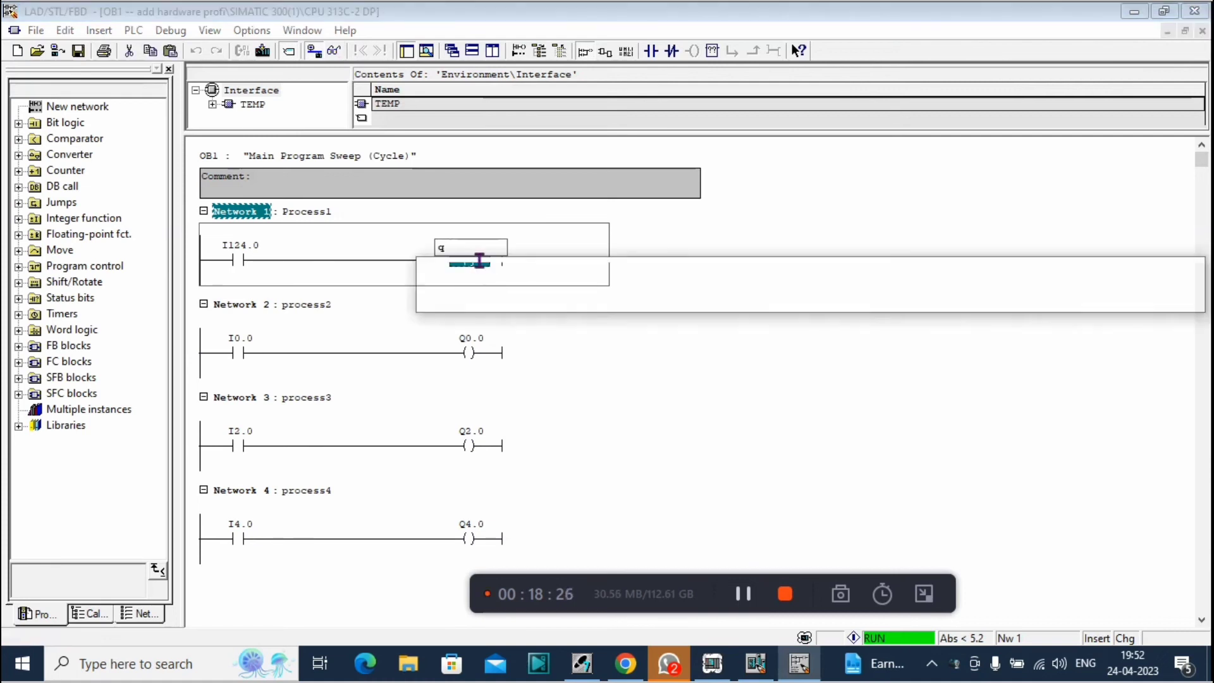
{"action": "key", "text": "Return"}
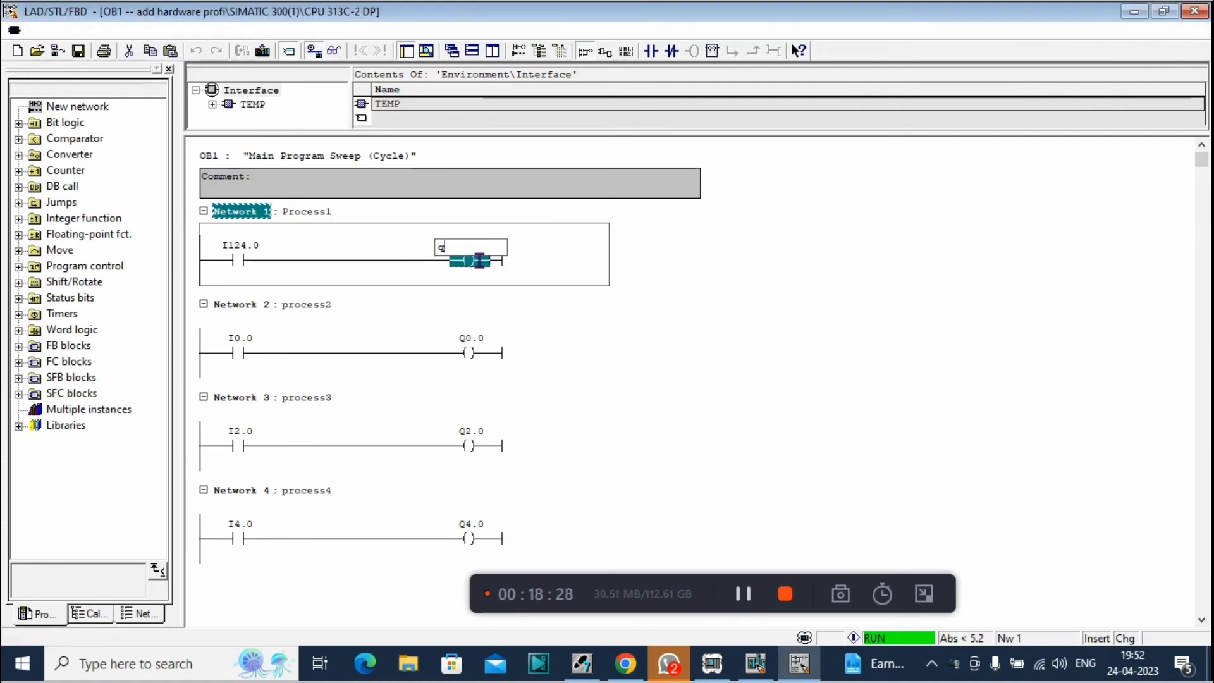
Step: Change the output coil address in Network 4 to Q124.0
{"action": "left_click", "coordinate": [478, 536]}
{"action": "left_click", "coordinate": [483, 537]}
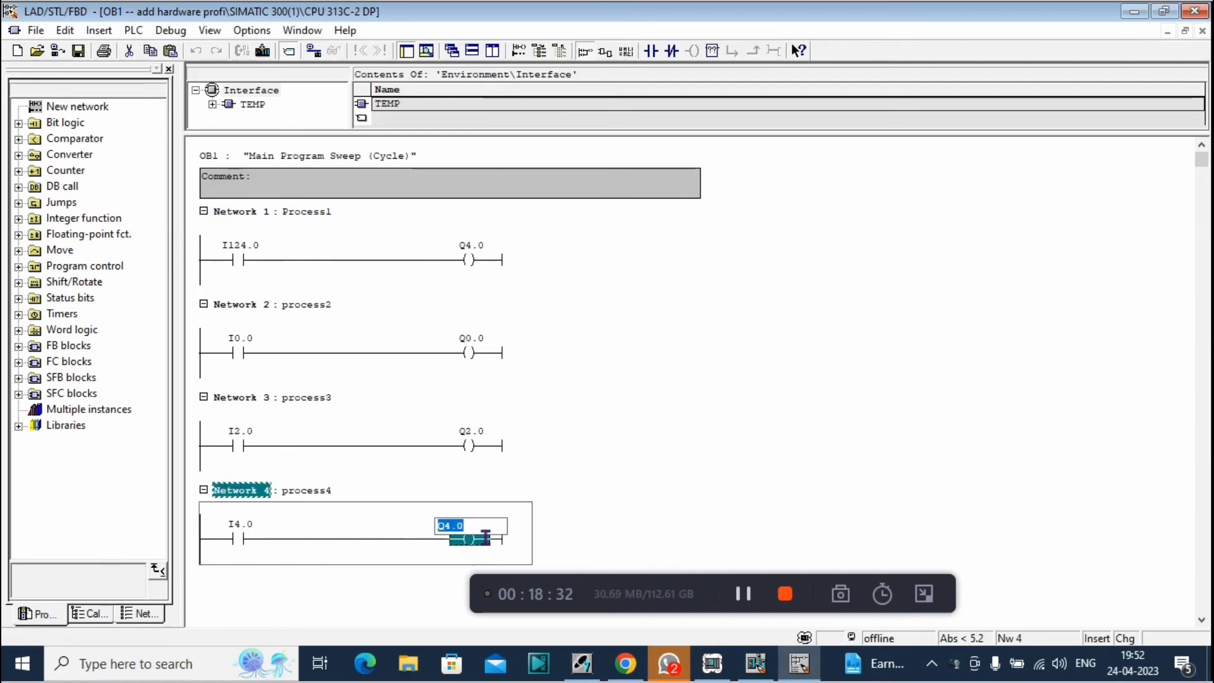
{"action": "key", "text": "BackSpace"}
{"action": "type", "text": "q1"}
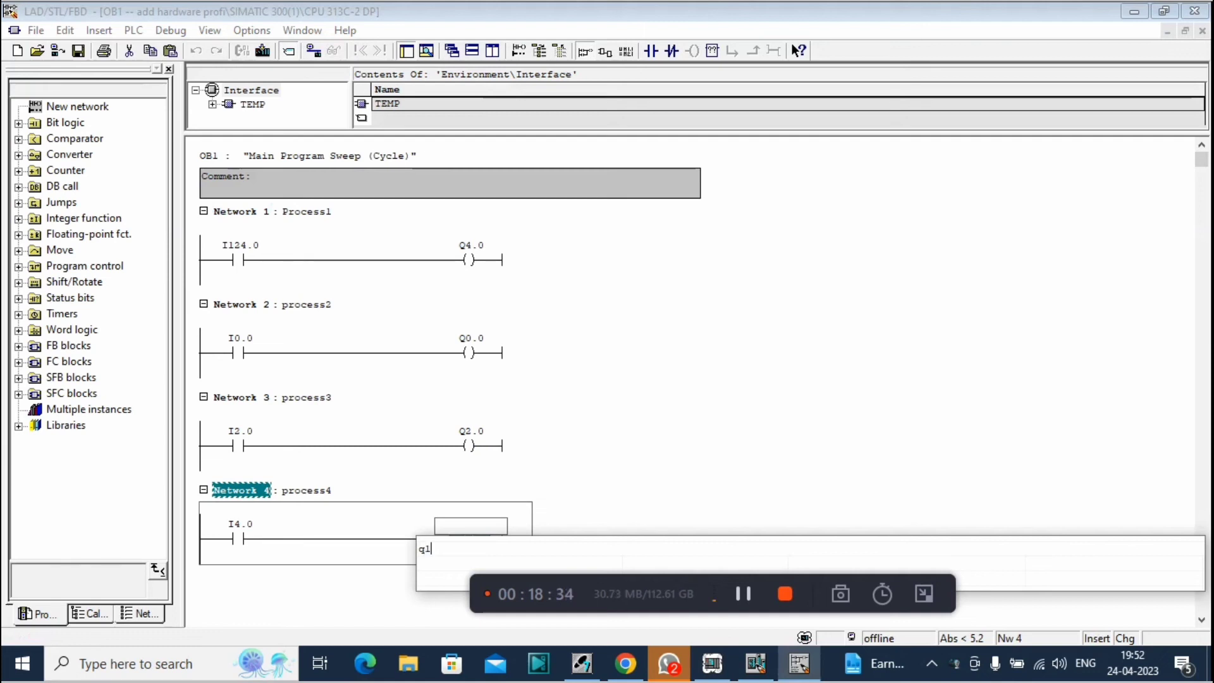
{"action": "type", "text": "24"}
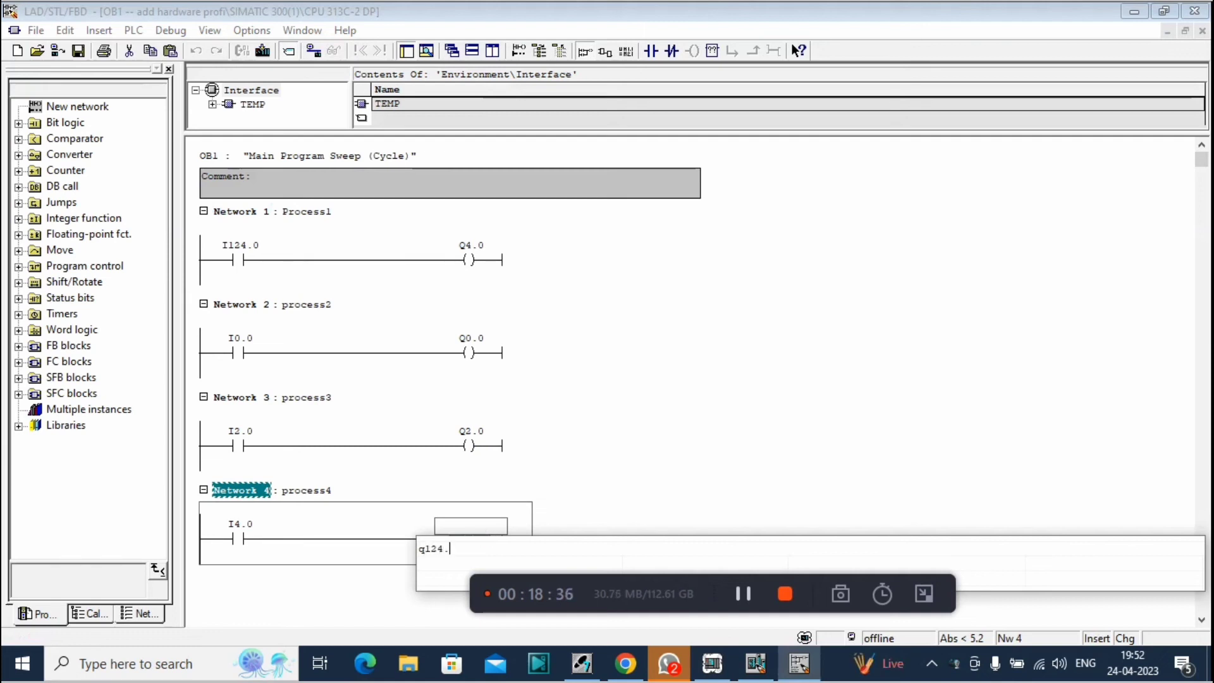
{"action": "type", "text": ".0"}
{"action": "key", "text": "Return"}
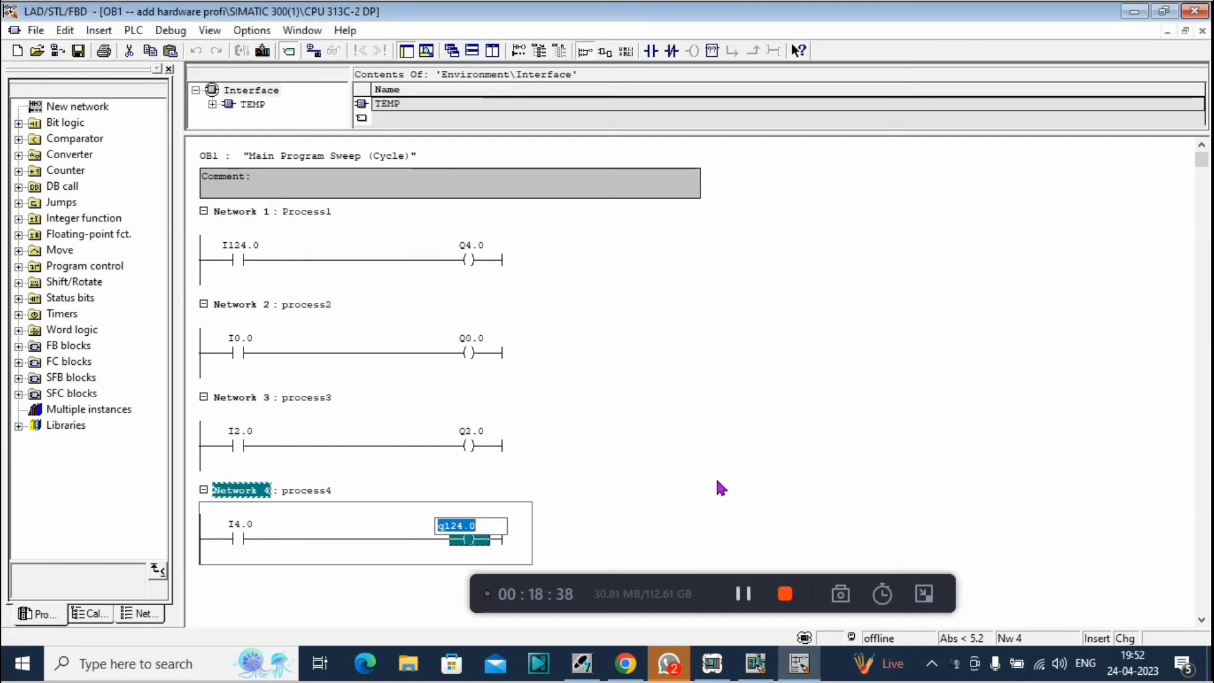
{"action": "left_click", "coordinate": [717, 483]}
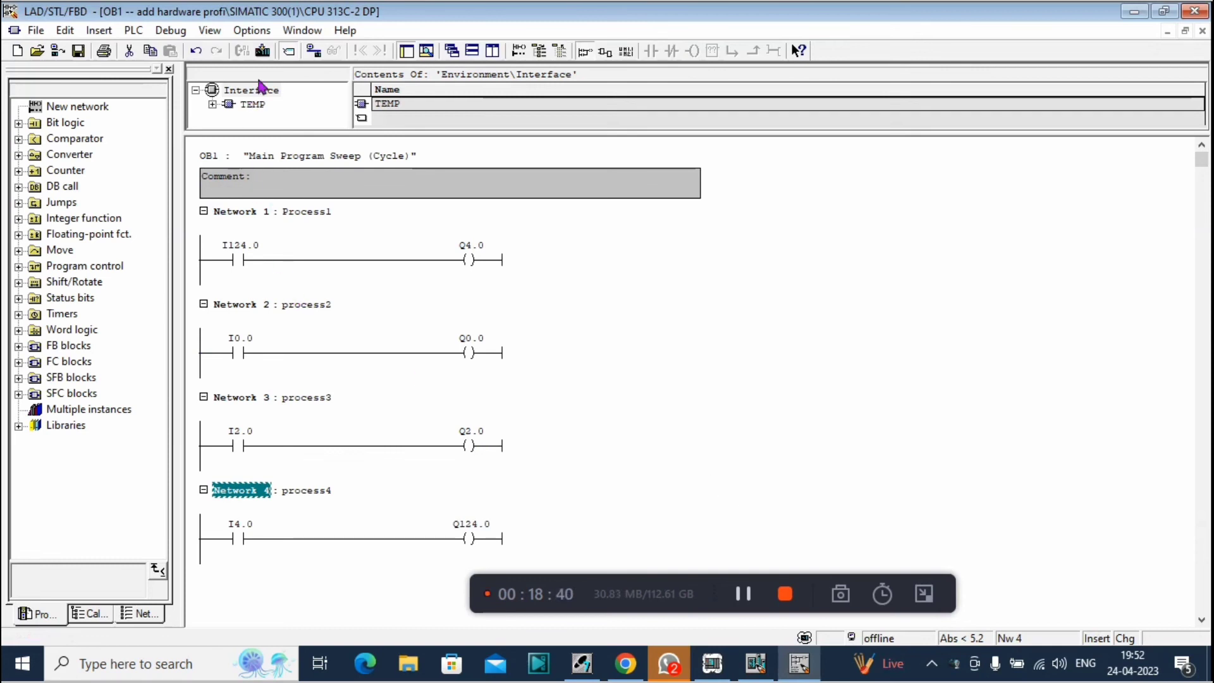
Step: Download OB1 to the CPU, overwriting the existing block, and start monitoring it
{"action": "left_click", "coordinate": [263, 50]}
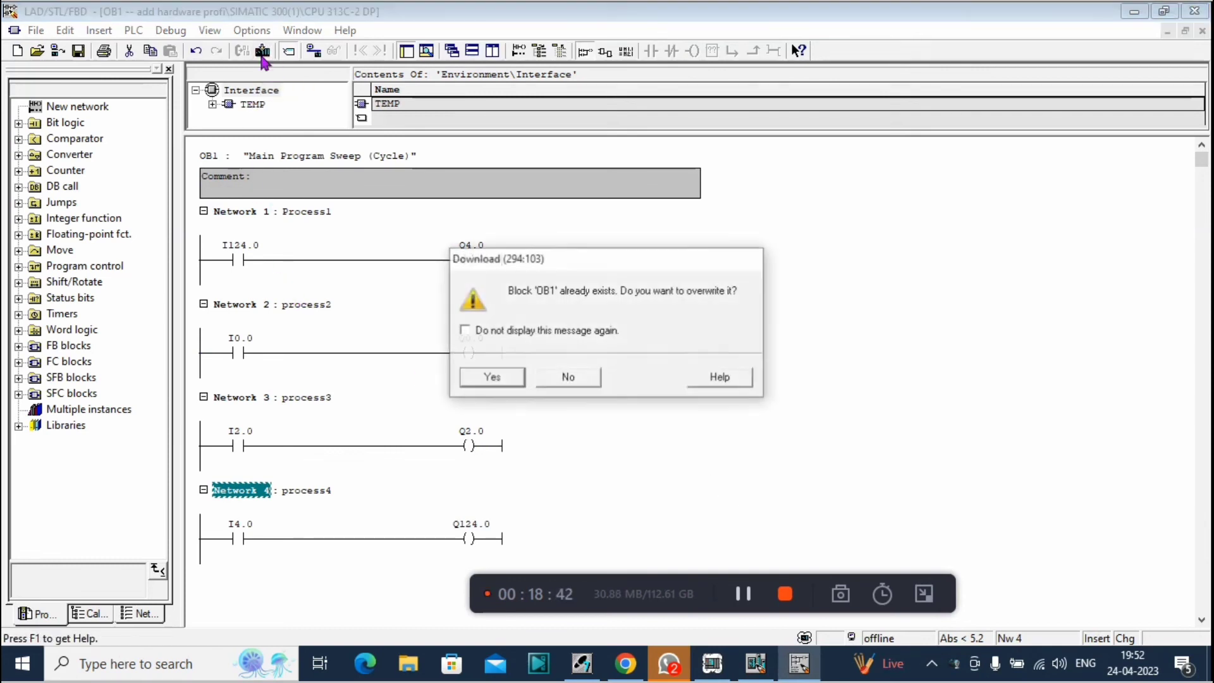
{"action": "left_click", "coordinate": [485, 378]}
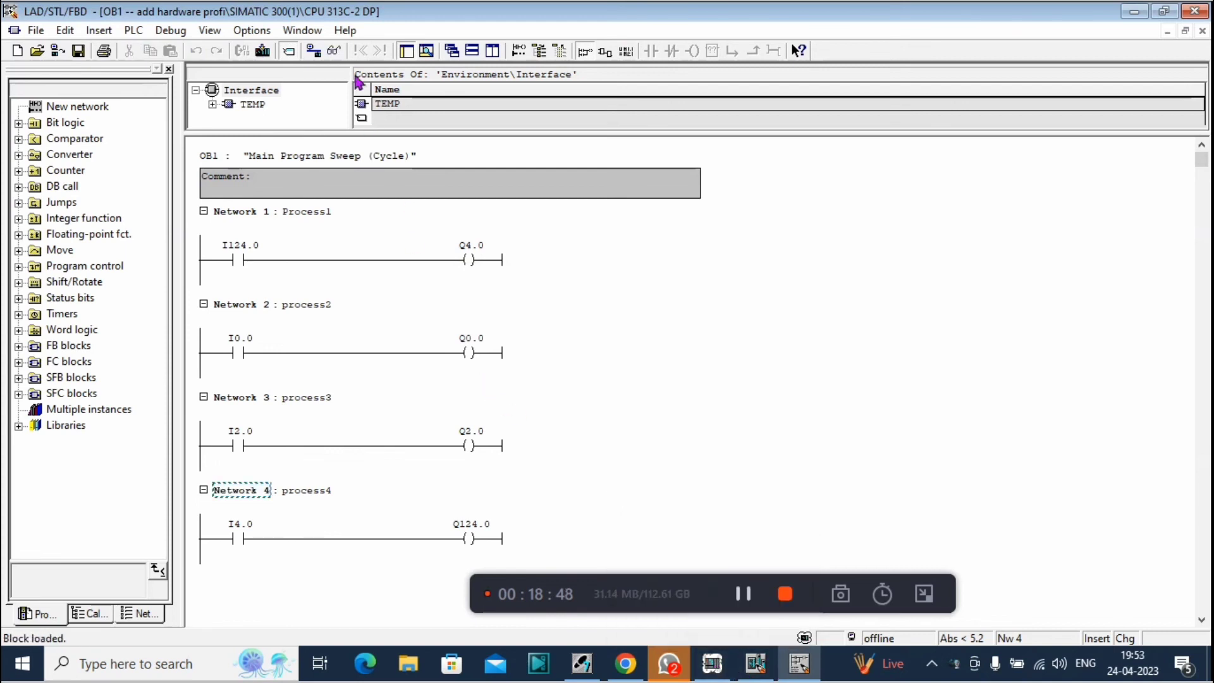
{"action": "left_click", "coordinate": [333, 53]}
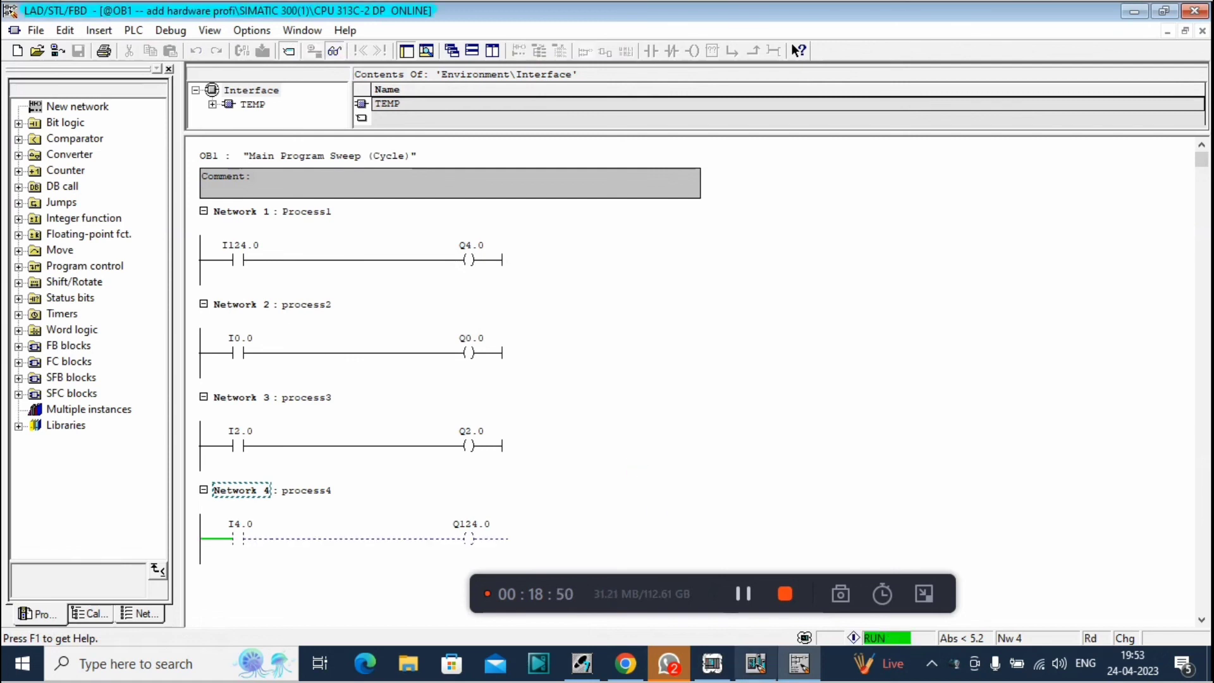
Step: Switch to PLCSIM, switch on input bit I124.0 and check Network 1 in the monitored OB1
{"action": "mouse_move", "coordinate": [778, 671]}
{"action": "mouse_move", "coordinate": [717, 670]}
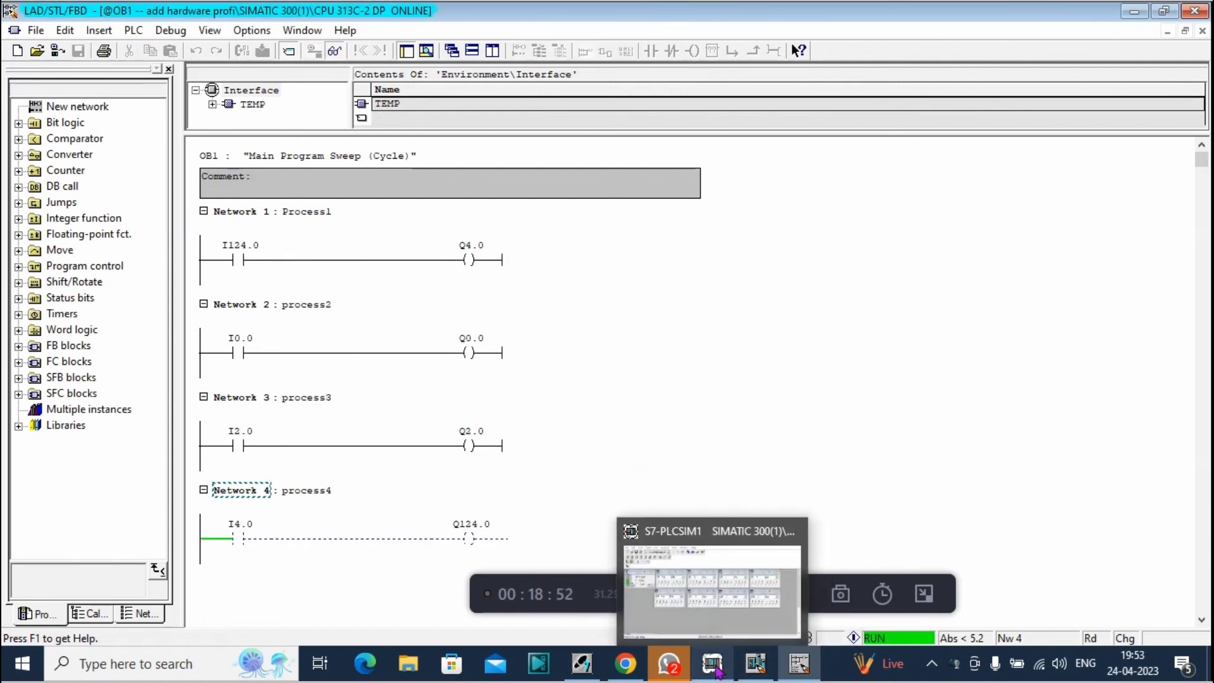
{"action": "left_click", "coordinate": [716, 672]}
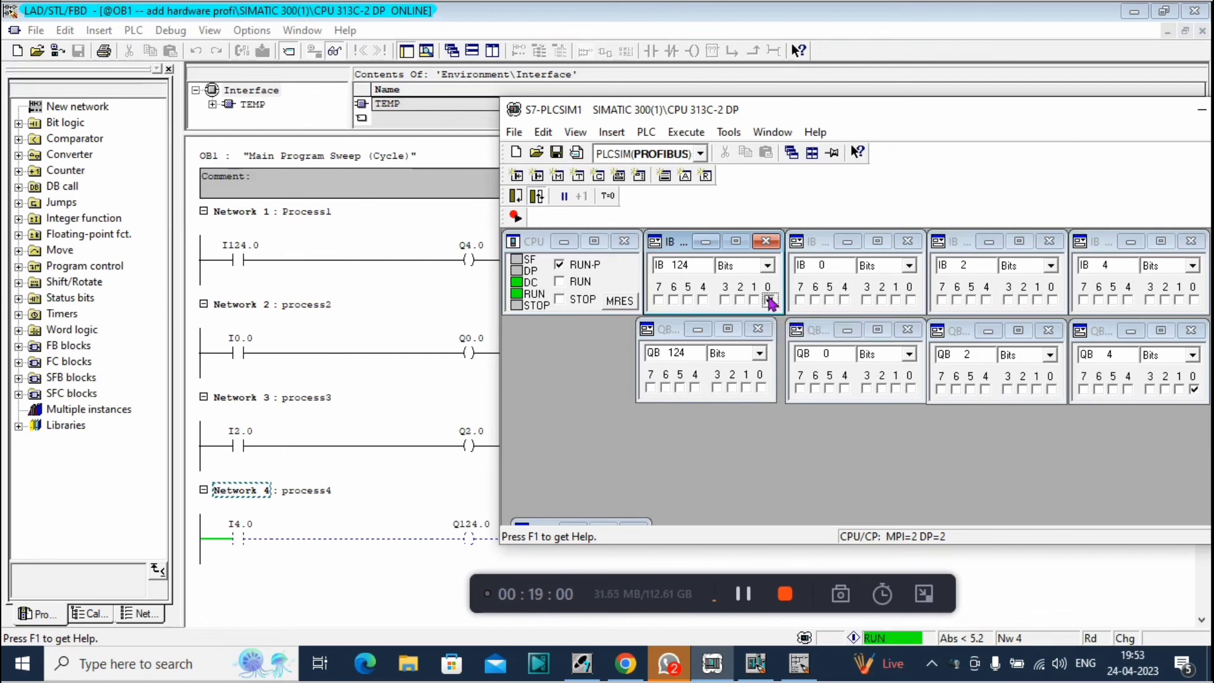
{"action": "left_click", "coordinate": [769, 301]}
{"action": "left_click", "coordinate": [417, 276]}
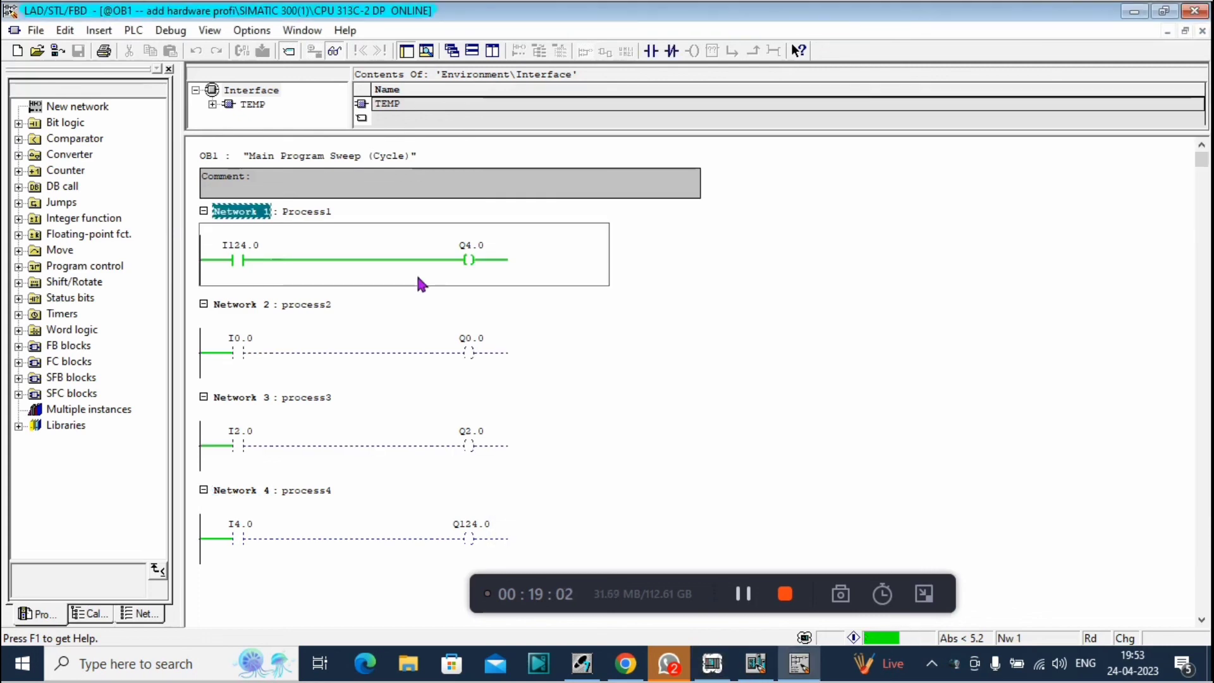
Step: Return to PLCSIM, switch on input bit I4.0 to test Network 4, and switch off I124.0 and I4.0
{"action": "left_click", "coordinate": [721, 665]}
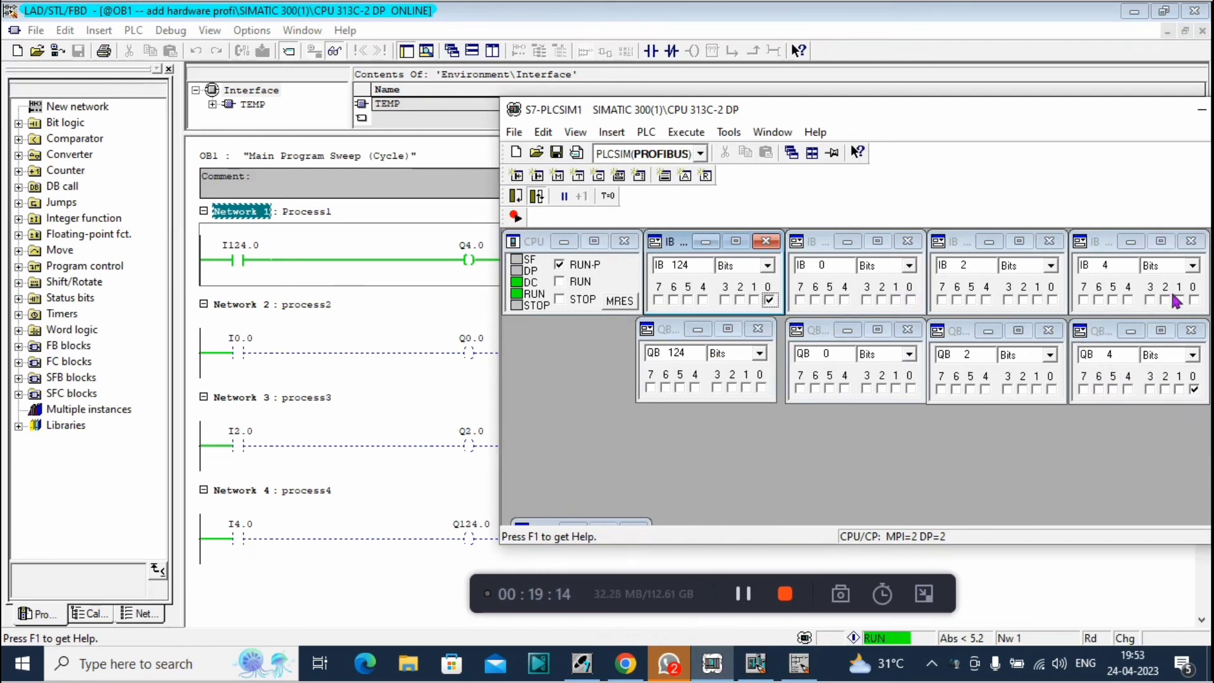
{"action": "left_click", "coordinate": [1194, 301]}
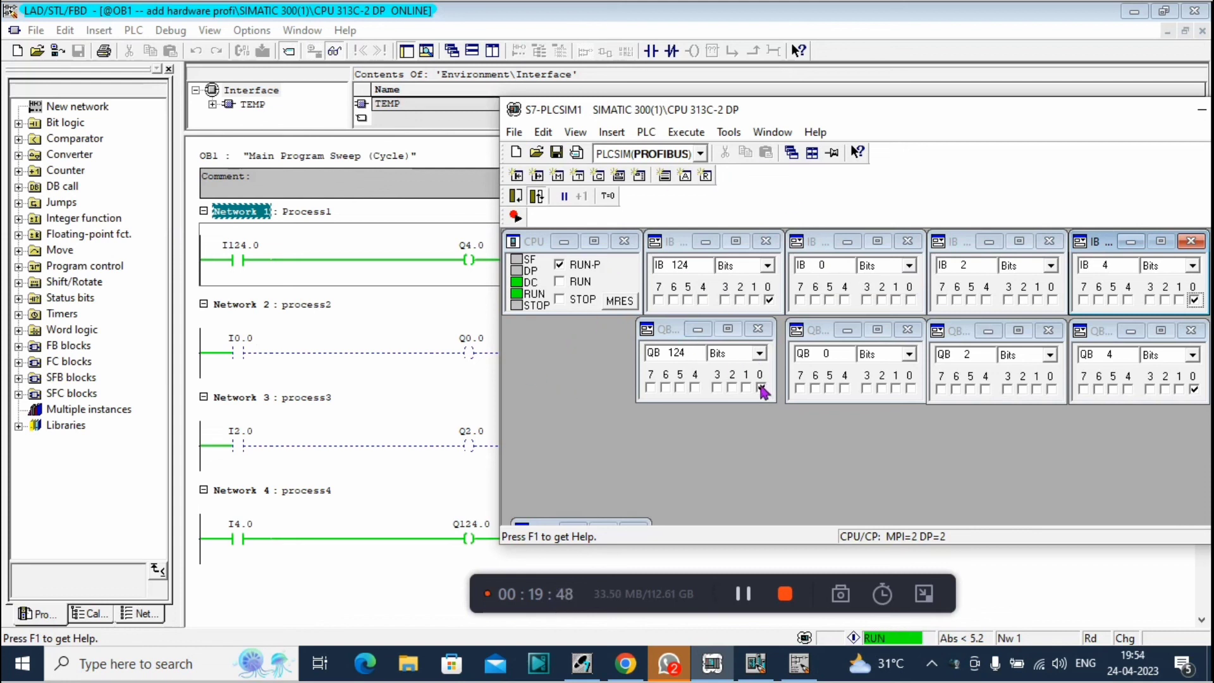
{"action": "left_click", "coordinate": [769, 301]}
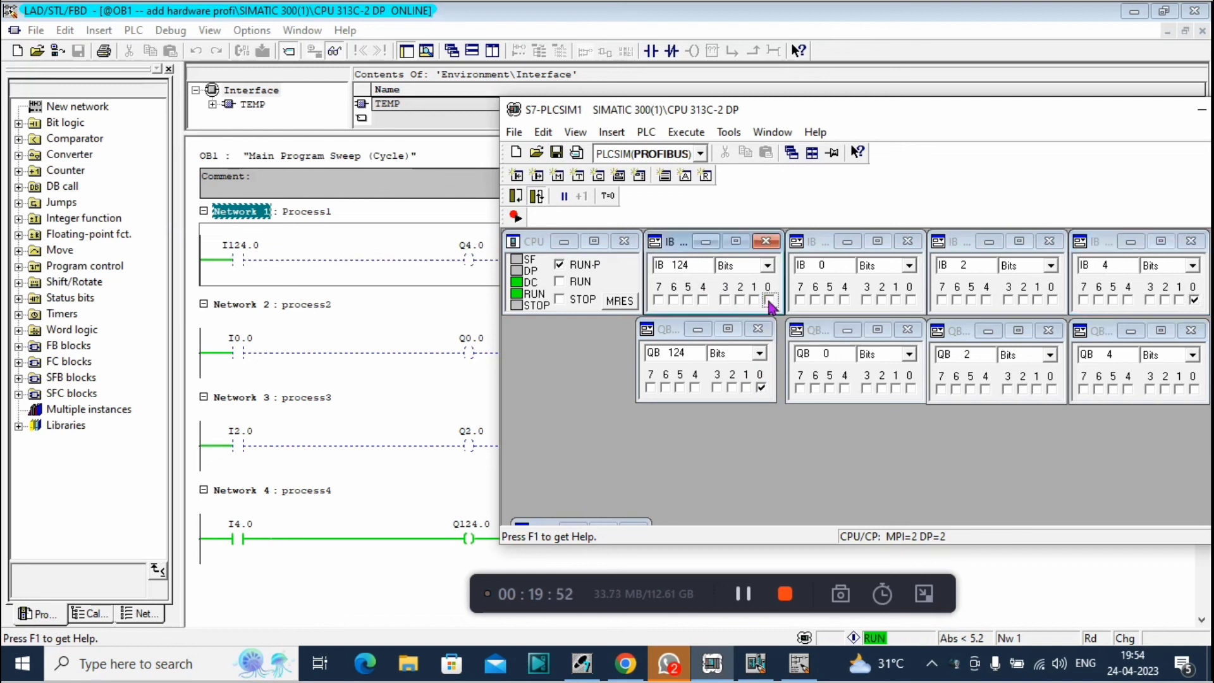
{"action": "left_click", "coordinate": [1194, 301]}
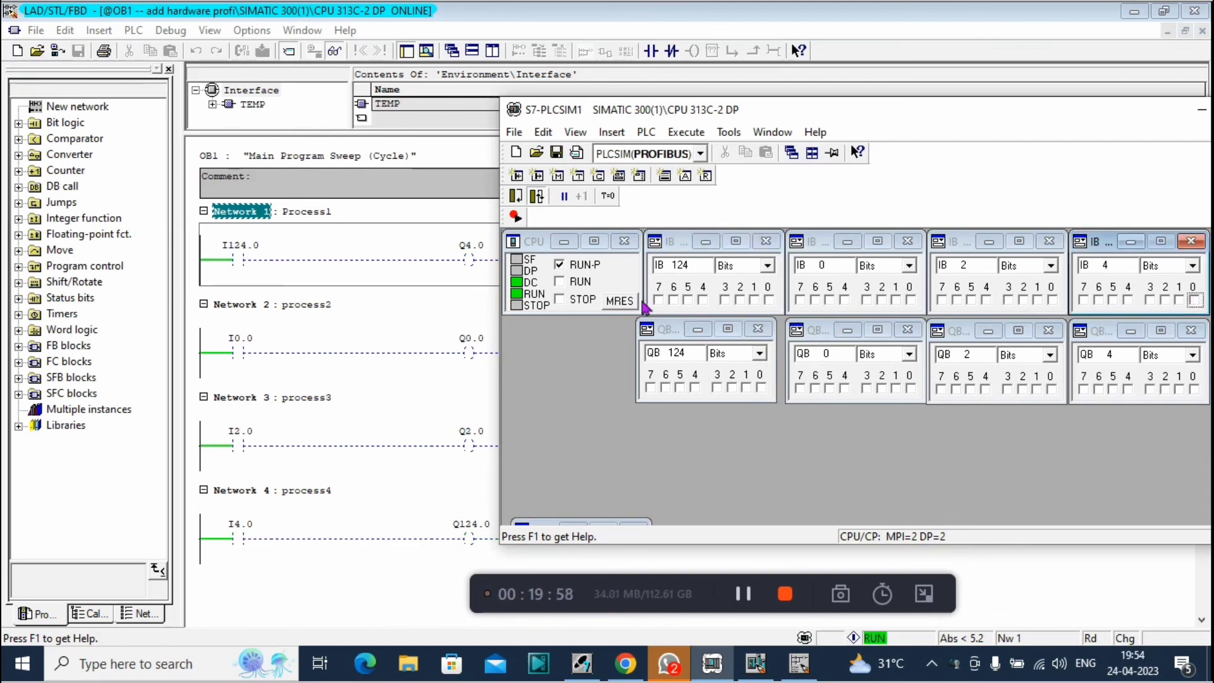
Step: Toggle input bits I124.0 and I0.0 on and off in the simulation to test Networks 1 and 2
{"action": "left_click", "coordinate": [768, 301]}
{"action": "left_click", "coordinate": [769, 301]}
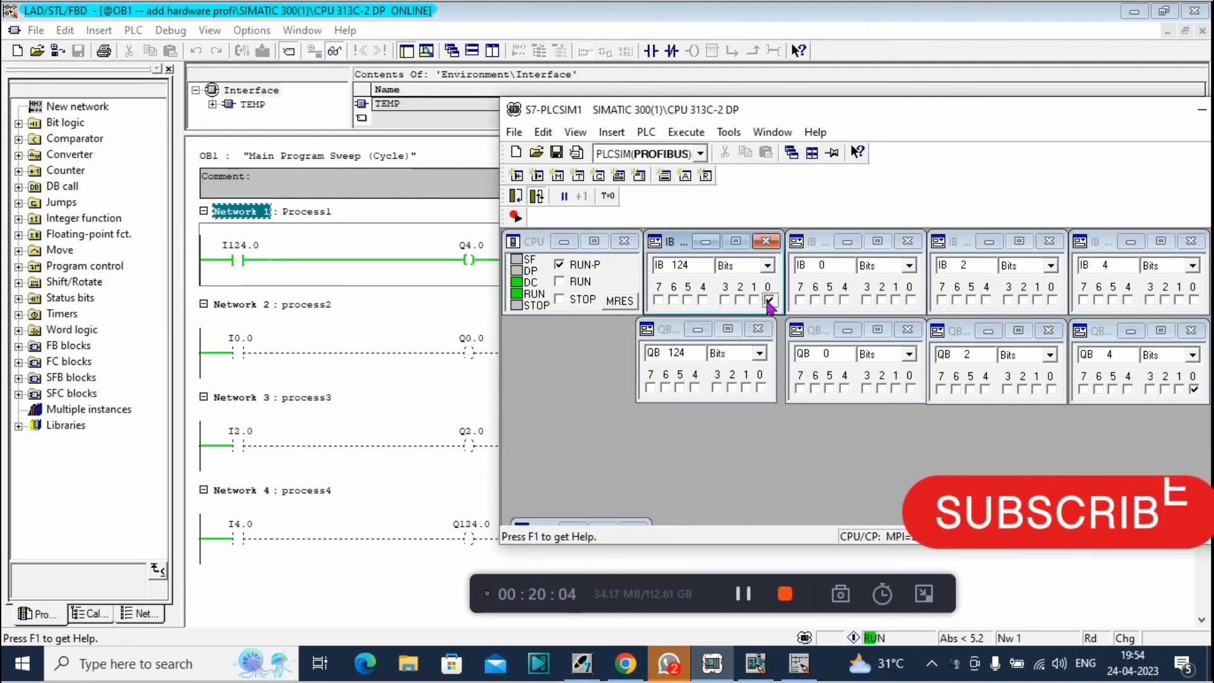
{"action": "left_click", "coordinate": [768, 301]}
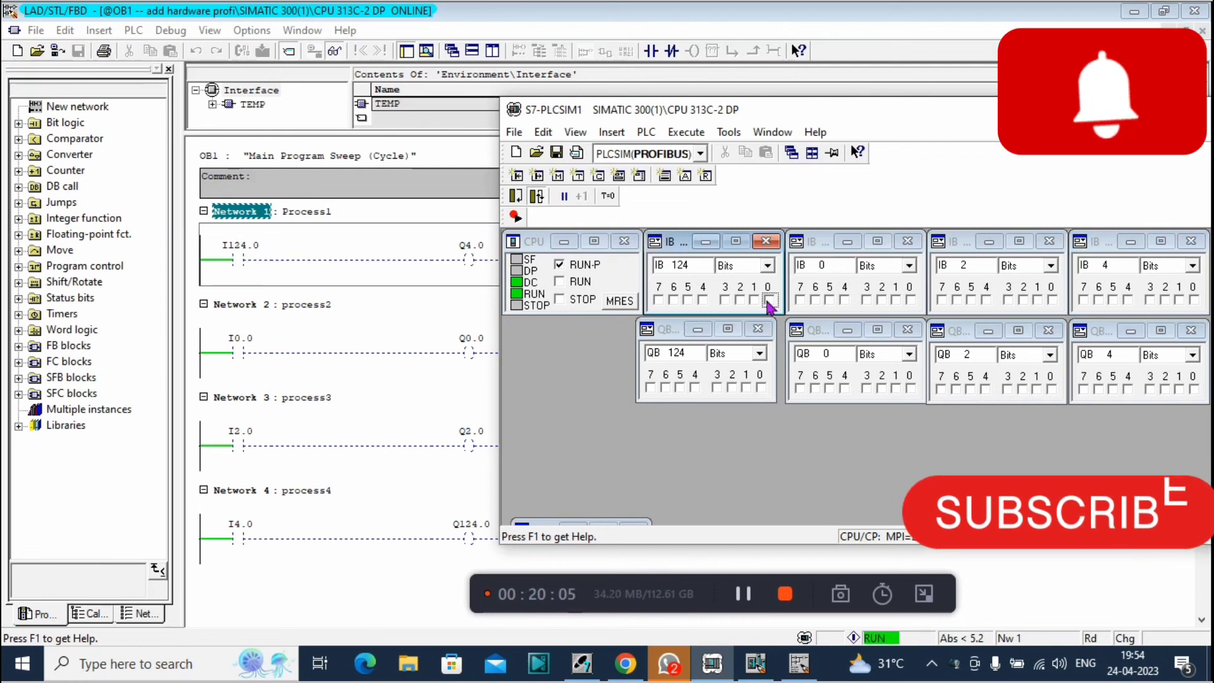
{"action": "left_click", "coordinate": [911, 301]}
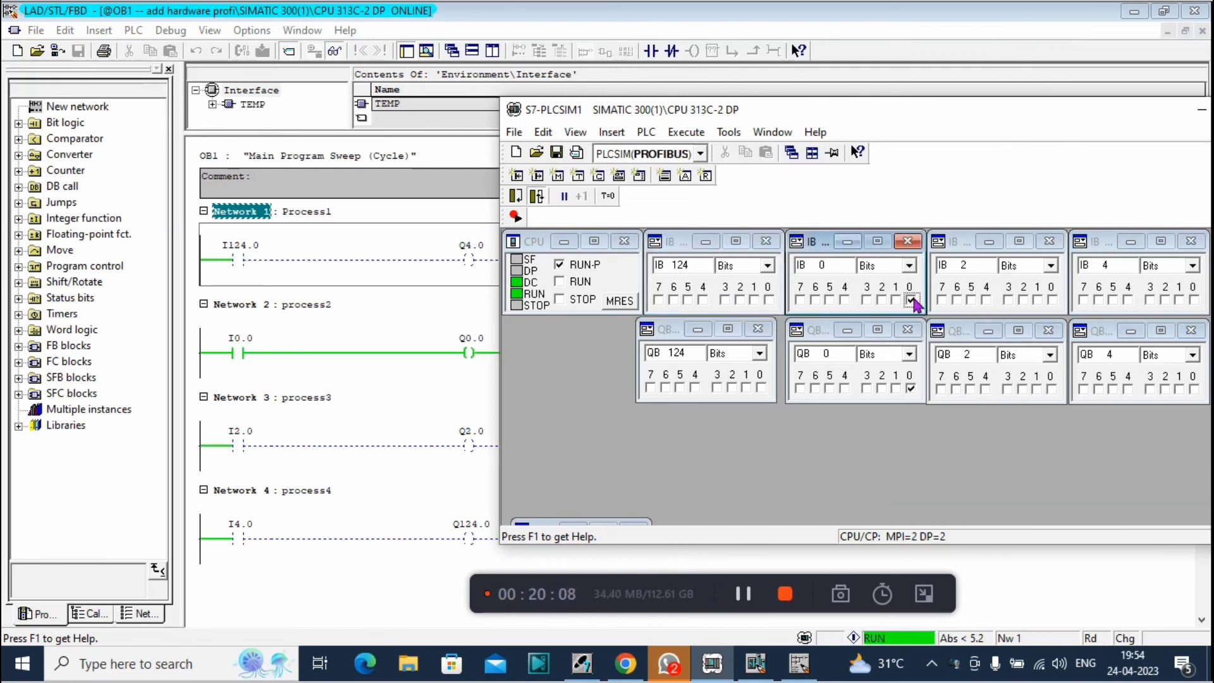
{"action": "left_click", "coordinate": [912, 300]}
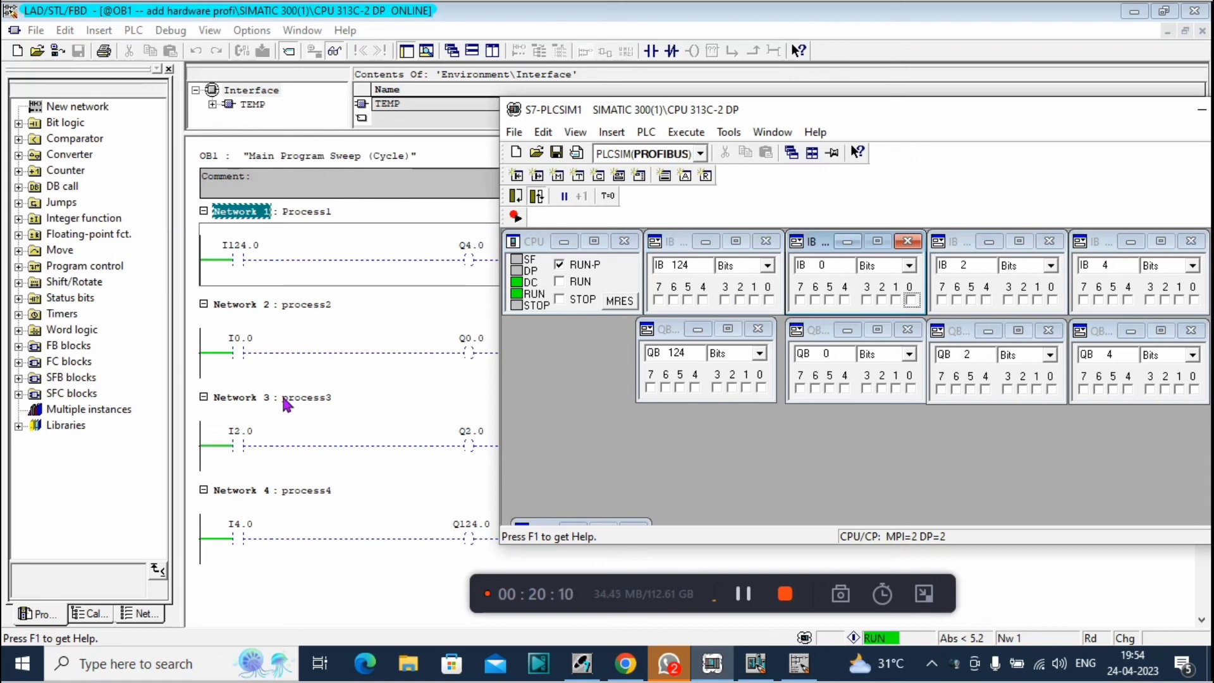